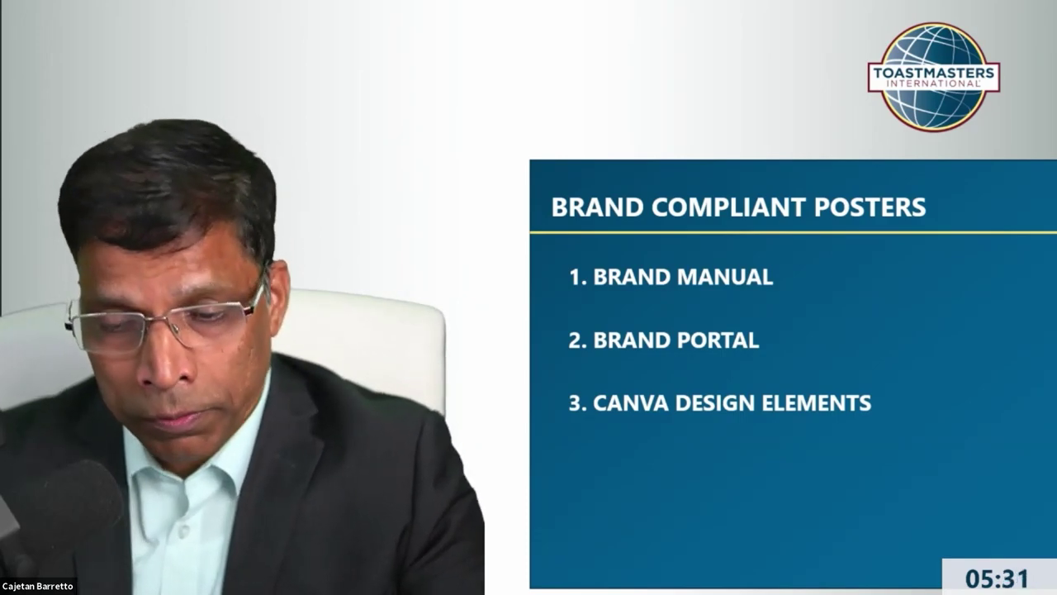
Step: Advance the Brand Compliant Posters slide animation to show point 4, EDITING IN CANVA
key(Right)
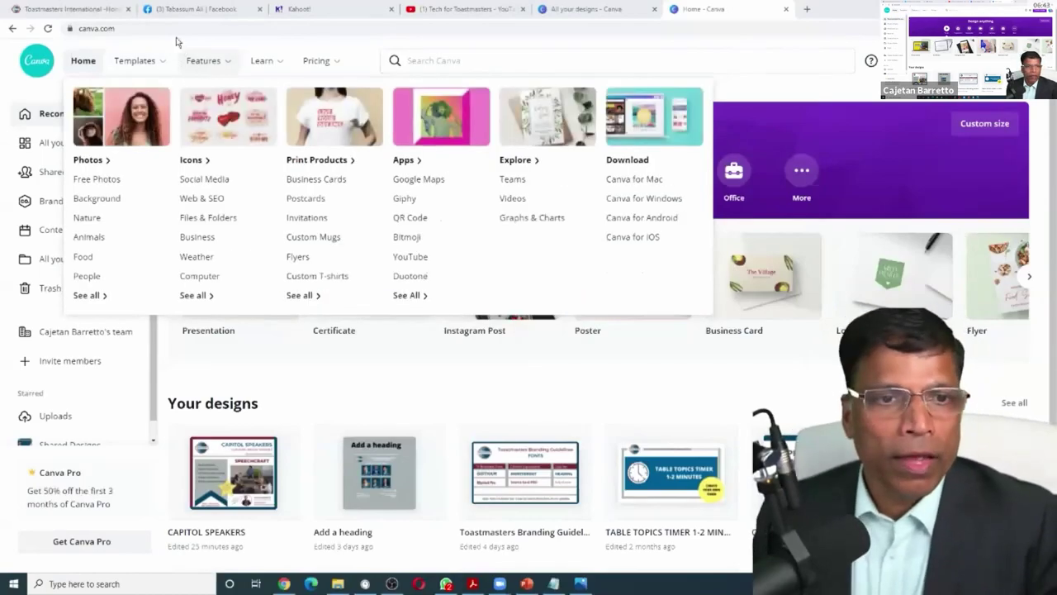
click(176, 29)
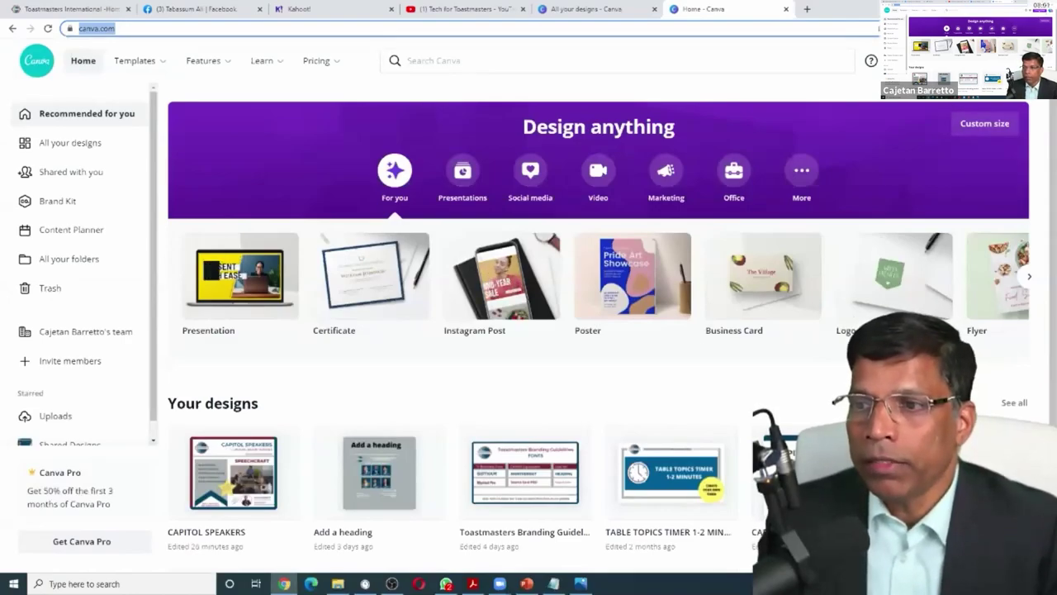
Step: Open Custom size and browse suggested design types like Presentation, Certificate and Business Card
click(984, 123)
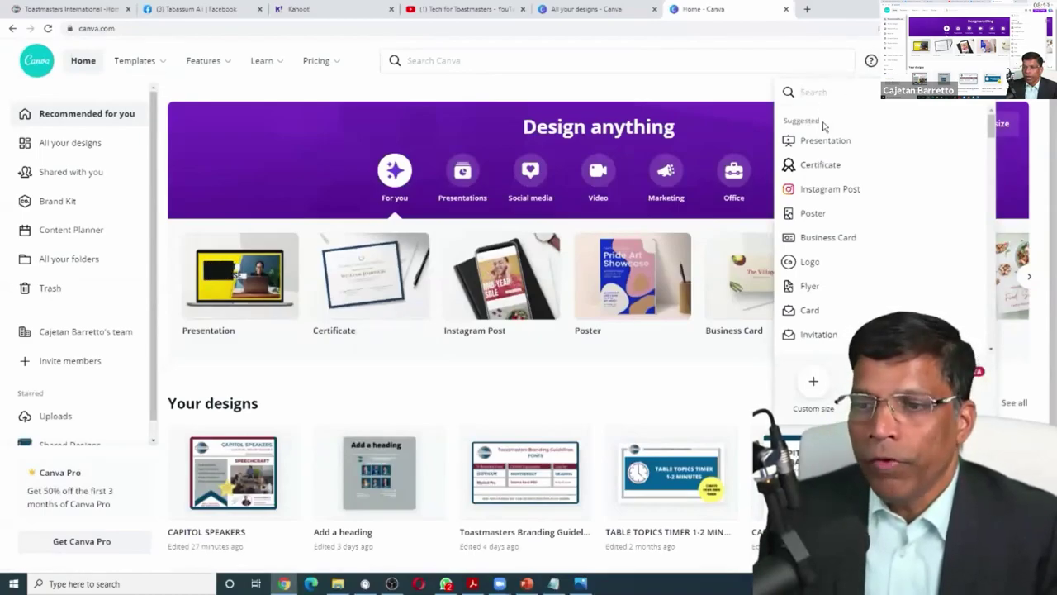
scroll(828, 240, down, 10)
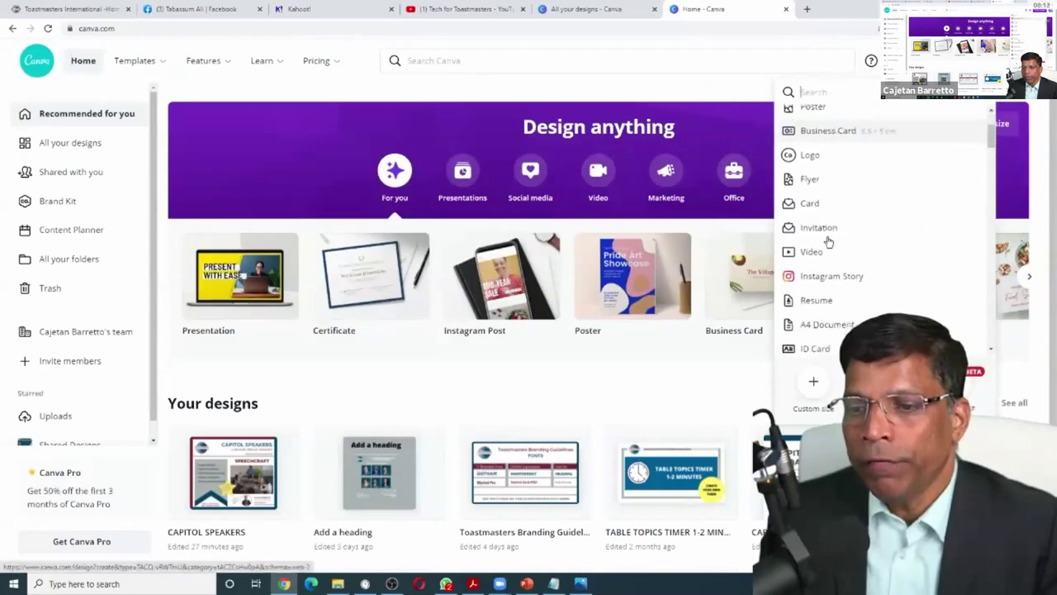
scroll(829, 240, down, 7)
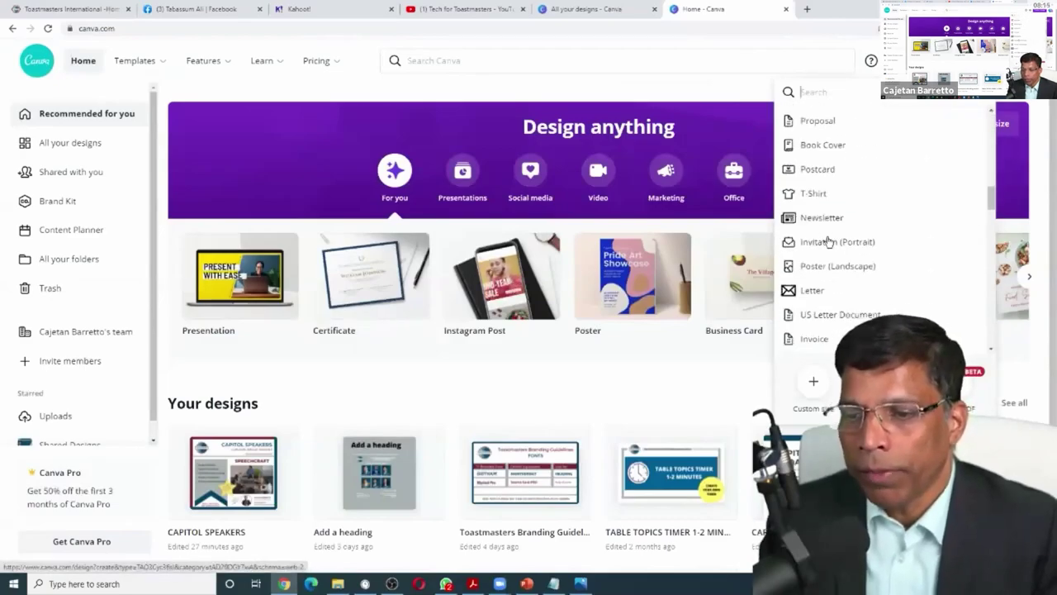
scroll(828, 240, up, 15)
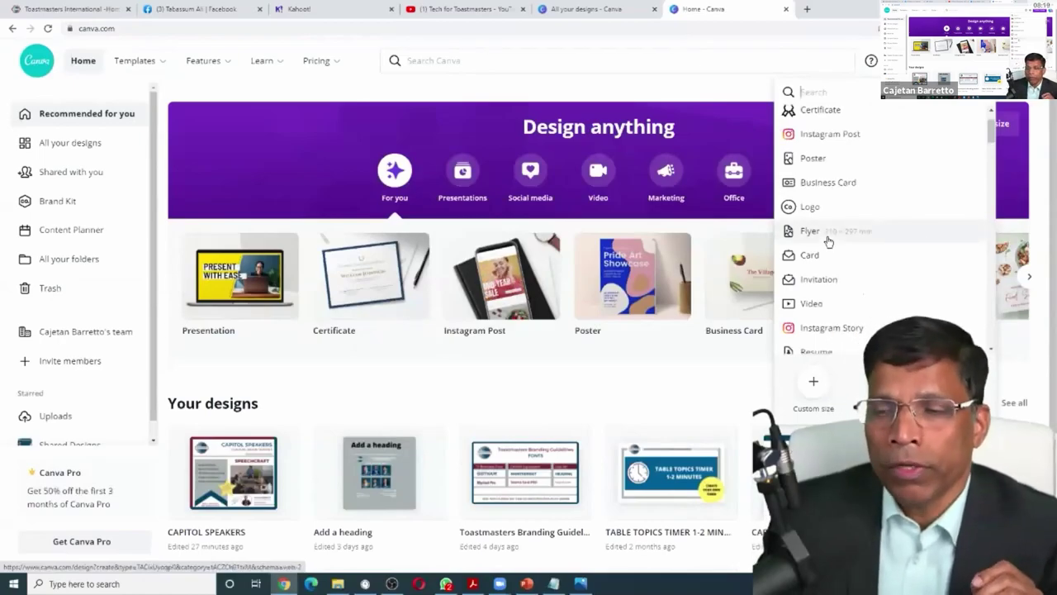
scroll(829, 240, up, 2)
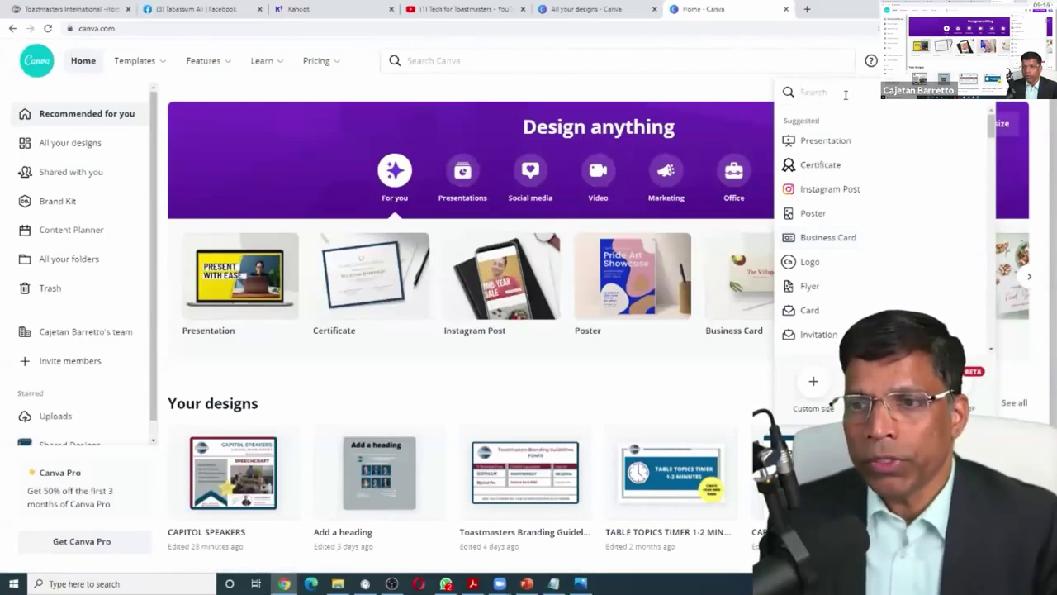
Step: Search 'facebook', choose Facebook Post, and open the CAPITOL SPEAKERS Leading Ladies design
text(facebo)
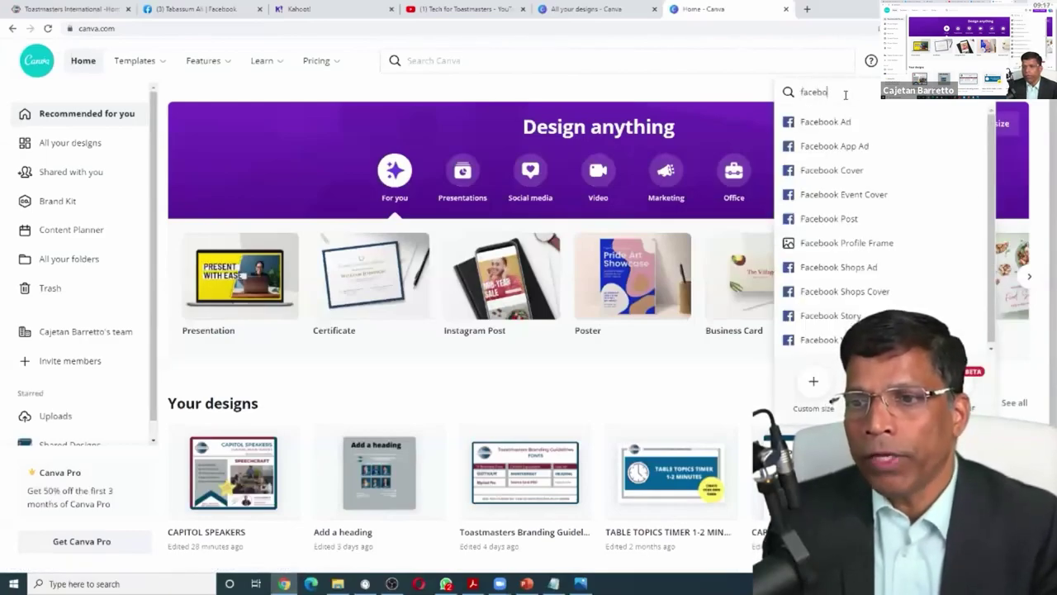
text(ok)
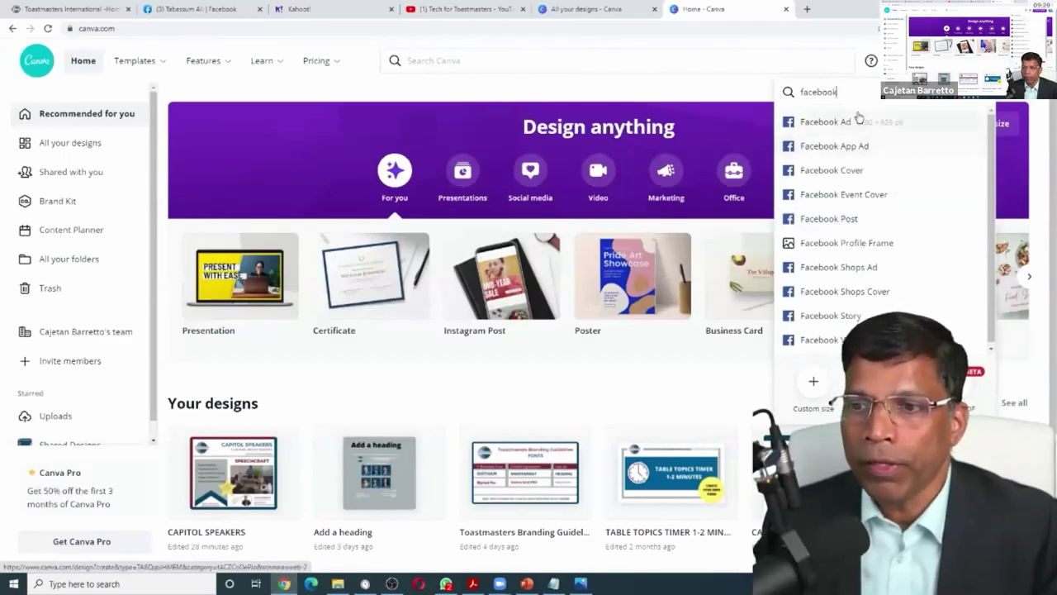
click(841, 223)
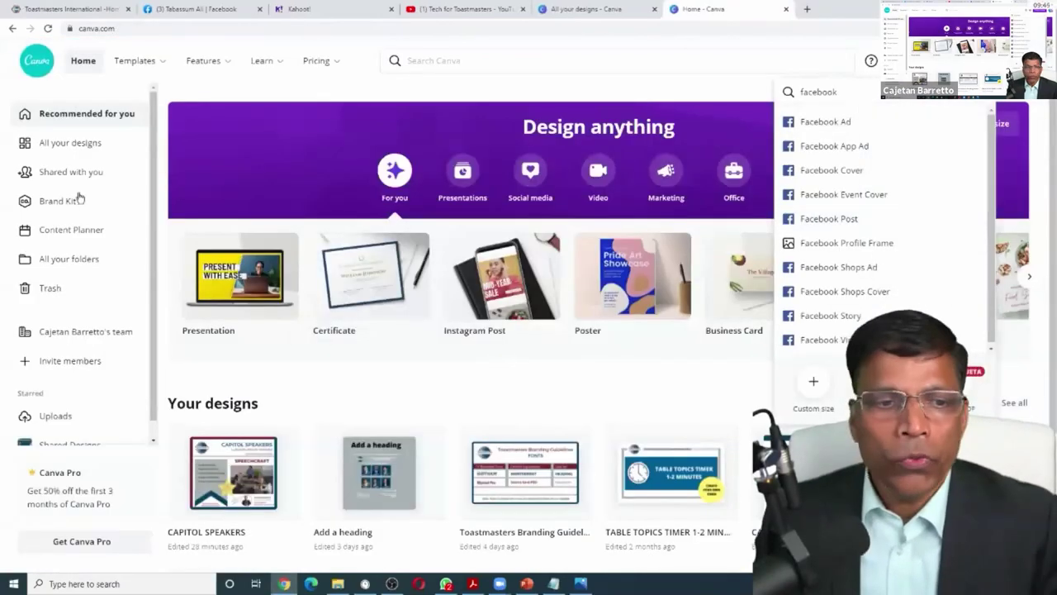
click(229, 464)
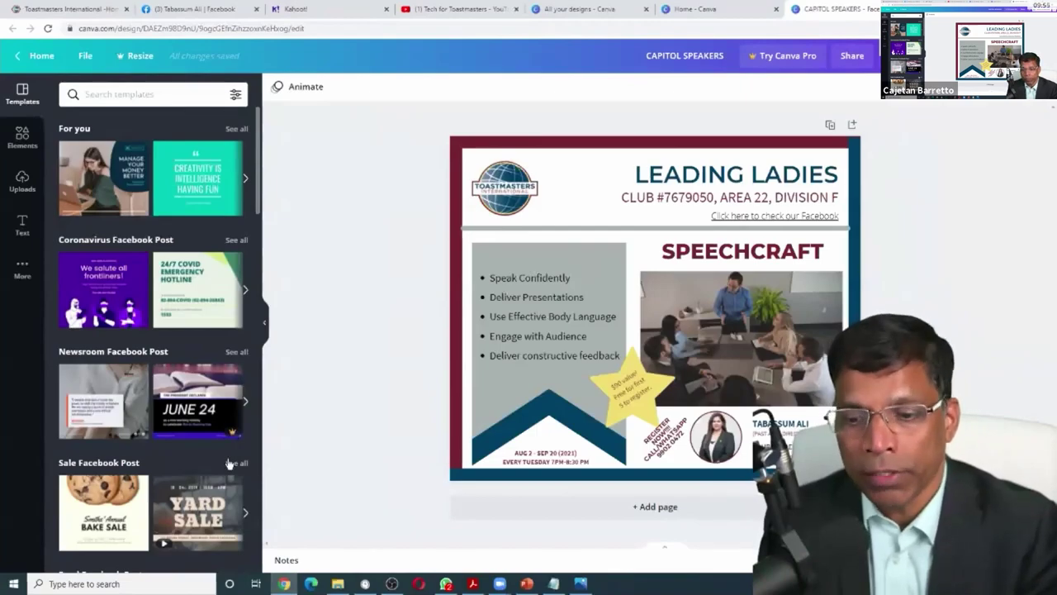
Step: Add a blank Page 2 beneath the CAPITOL SPEAKERS Leading Ladies flyer
click(637, 512)
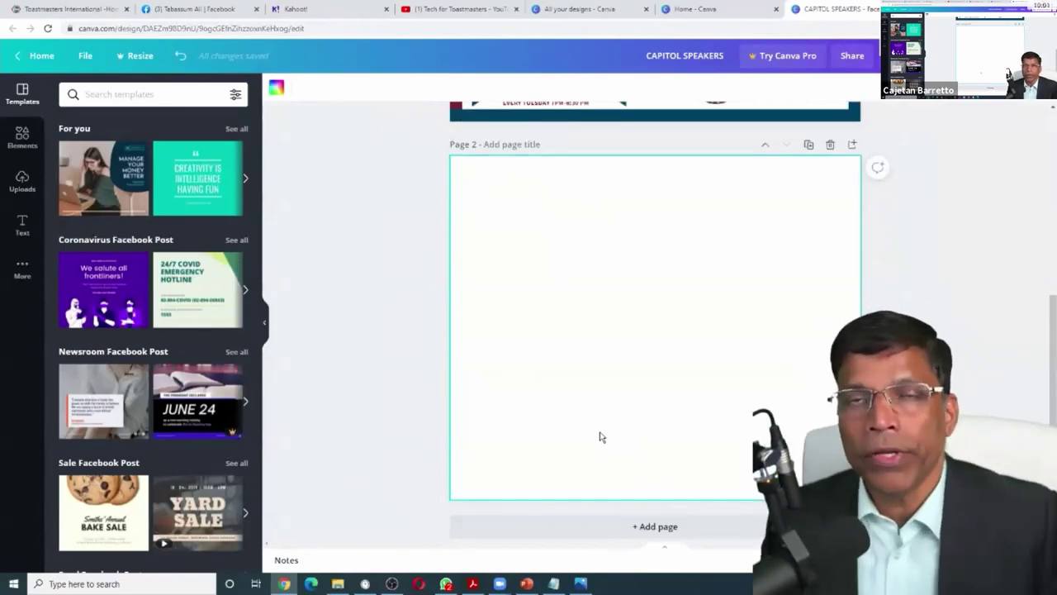
scroll(488, 423, up, 5)
scroll(486, 415, down, 5)
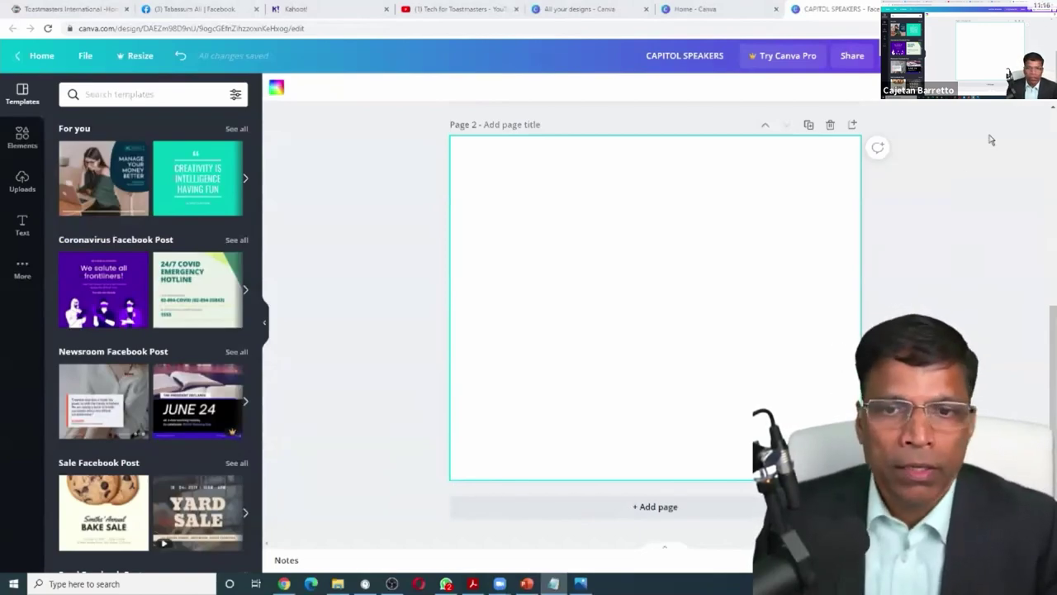
Step: After trying grey and near-black, set Page 2's background to the peach photo colour
click(276, 89)
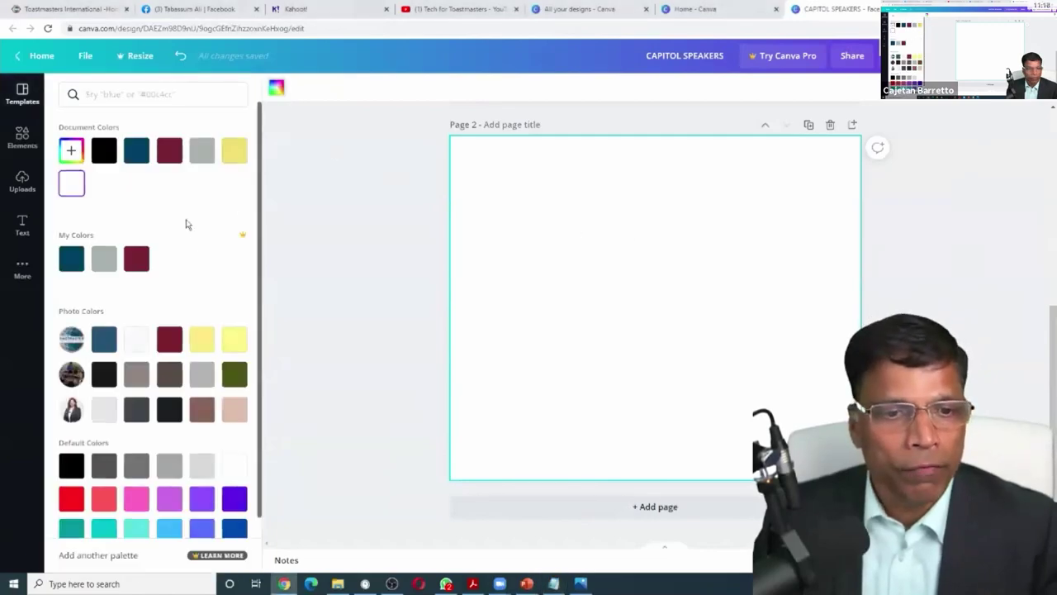
click(203, 376)
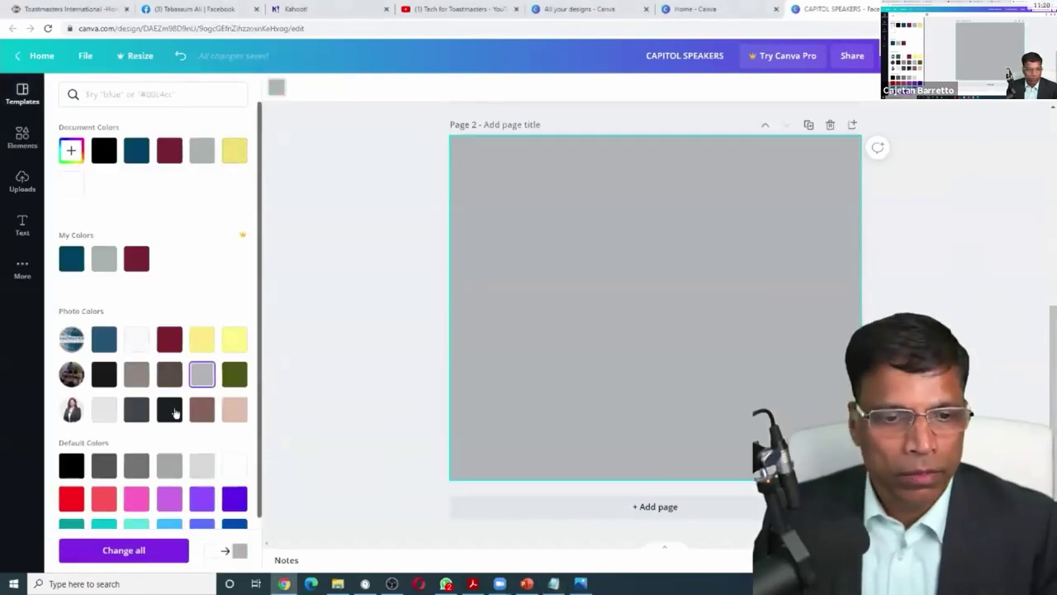
click(170, 410)
click(233, 411)
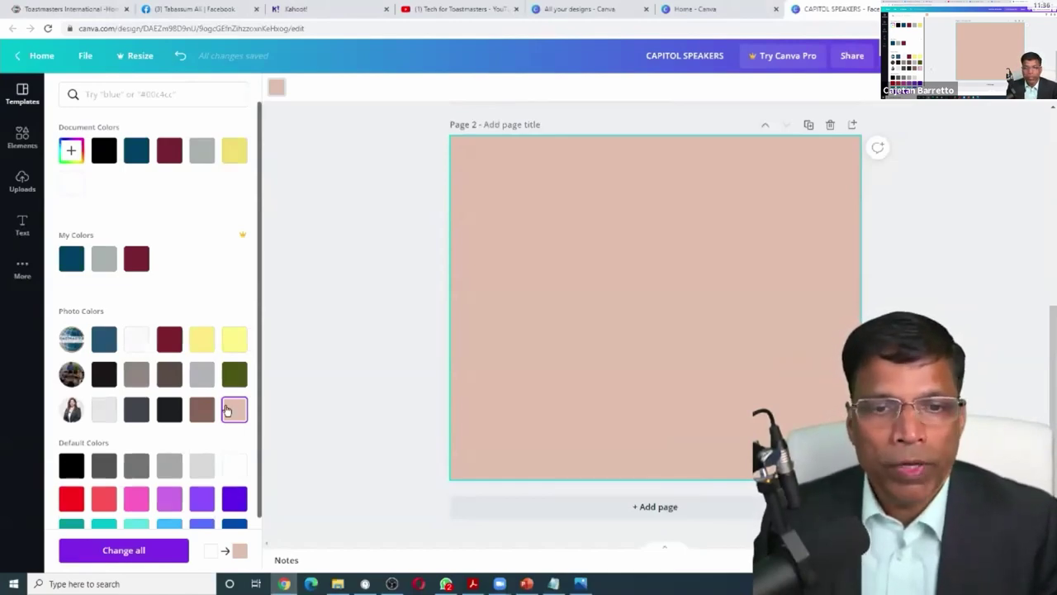
scroll(369, 272, up, 2)
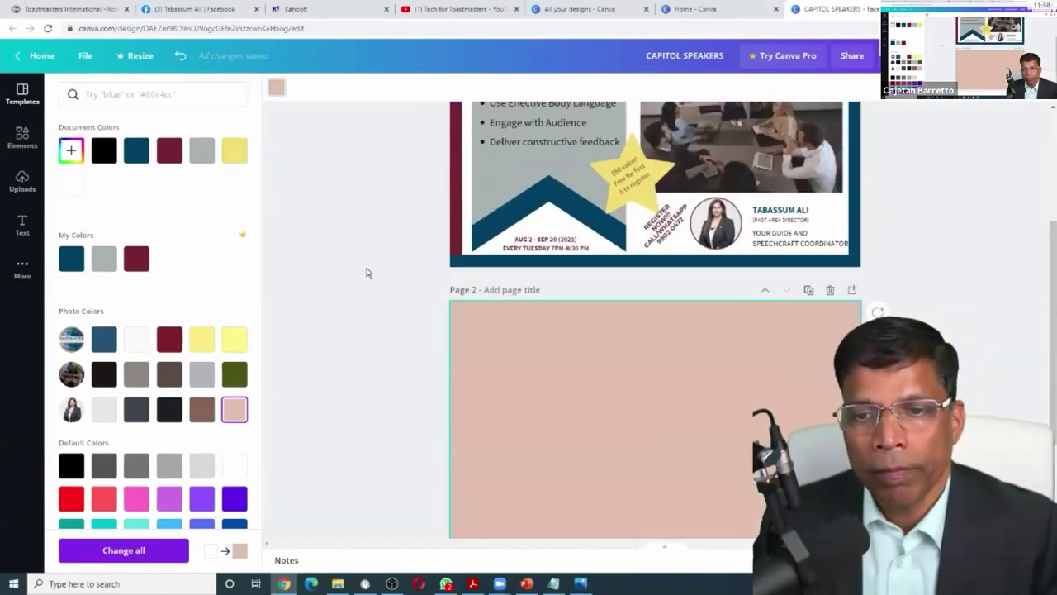
scroll(369, 273, down, 2)
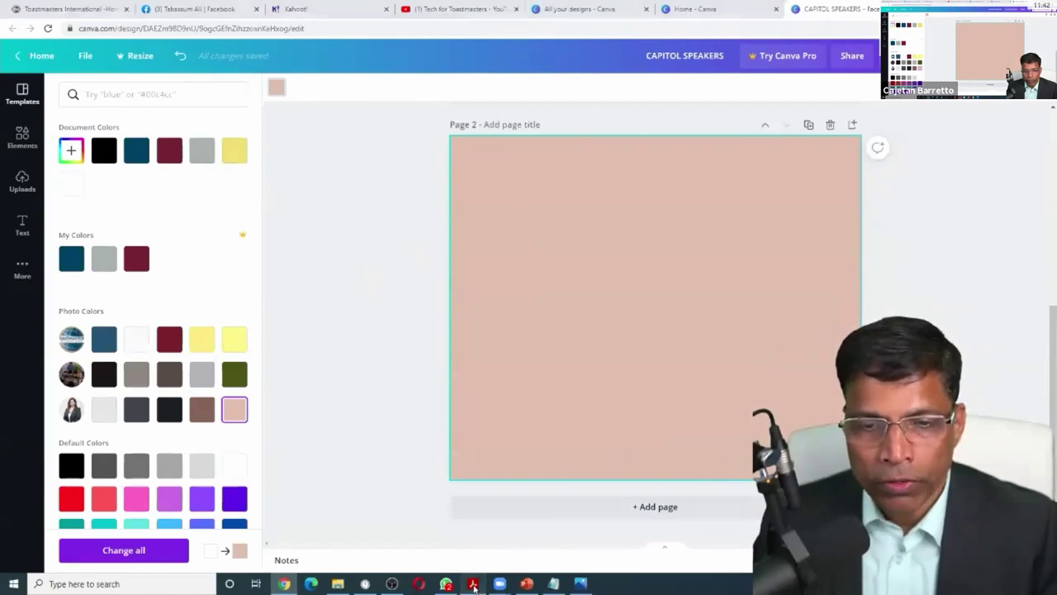
click(473, 585)
scroll(252, 199, down, 2)
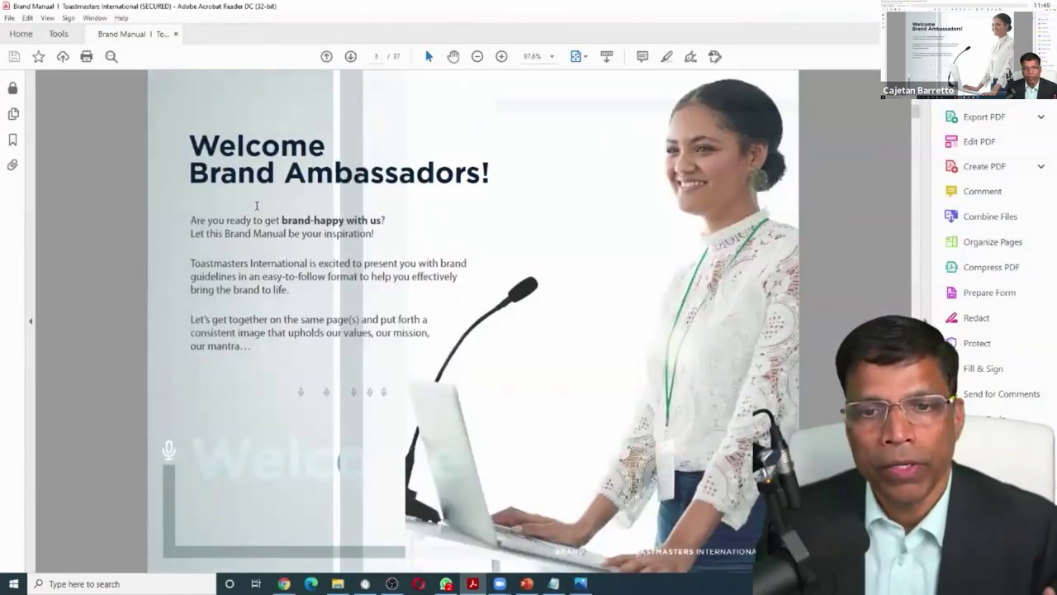
scroll(256, 205, down, 2)
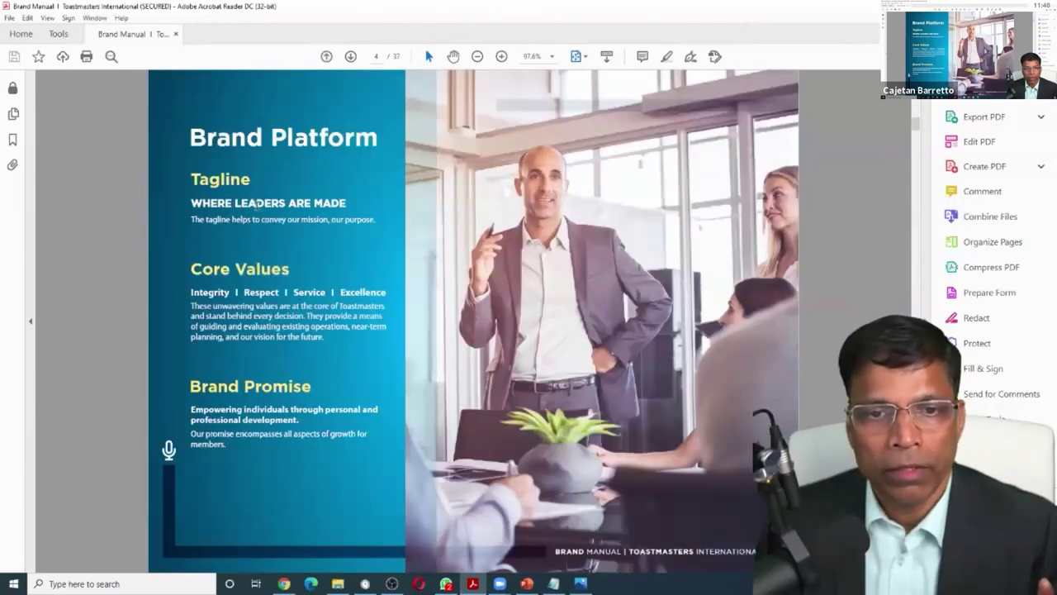
scroll(256, 205, down, 8)
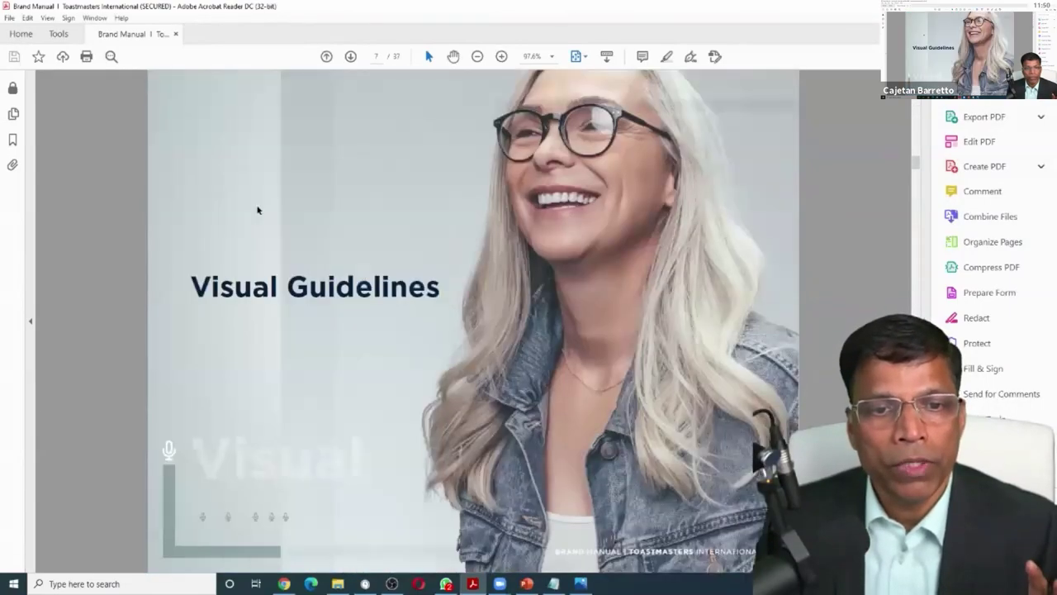
scroll(257, 206, down, 8)
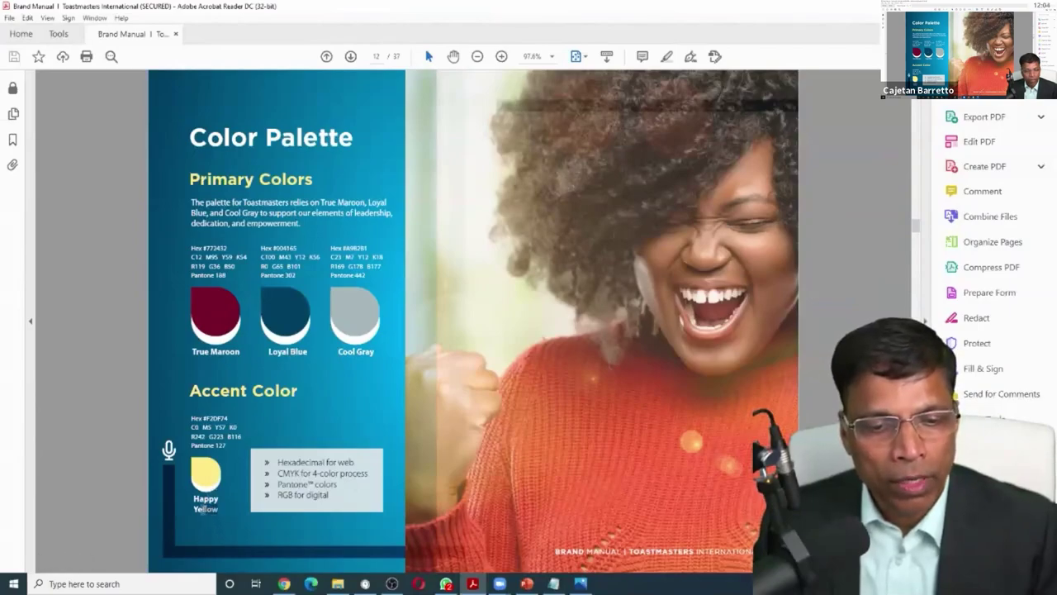
click(199, 507)
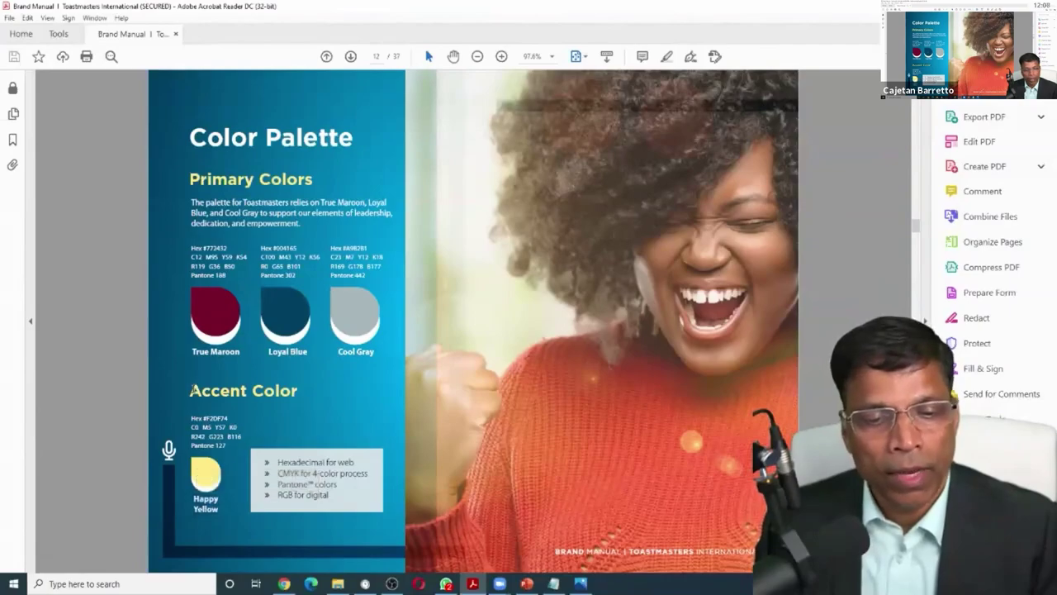
drag(193, 386, 298, 393)
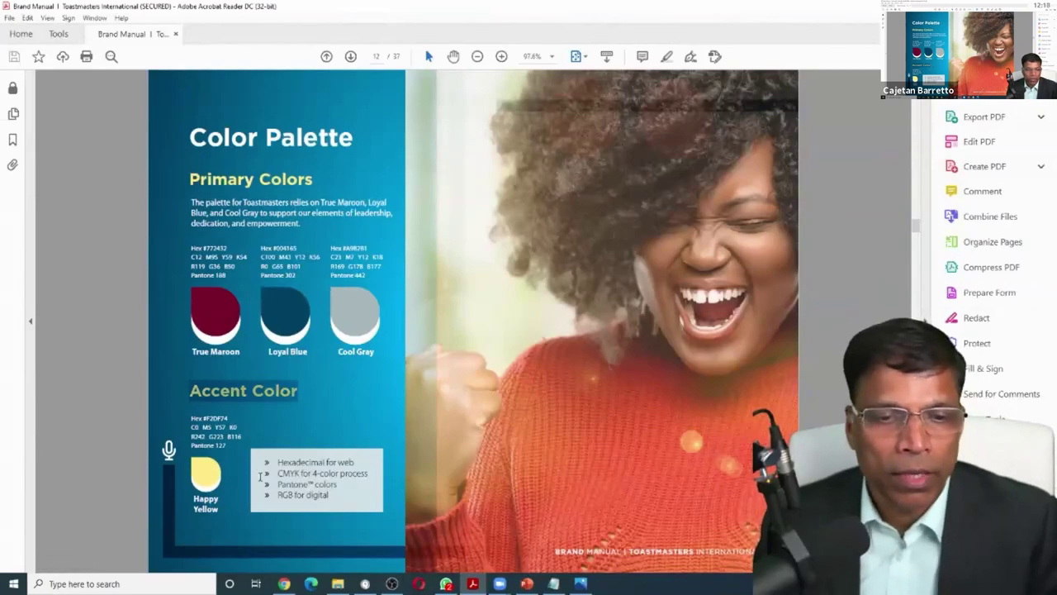
scroll(261, 477, up, 2)
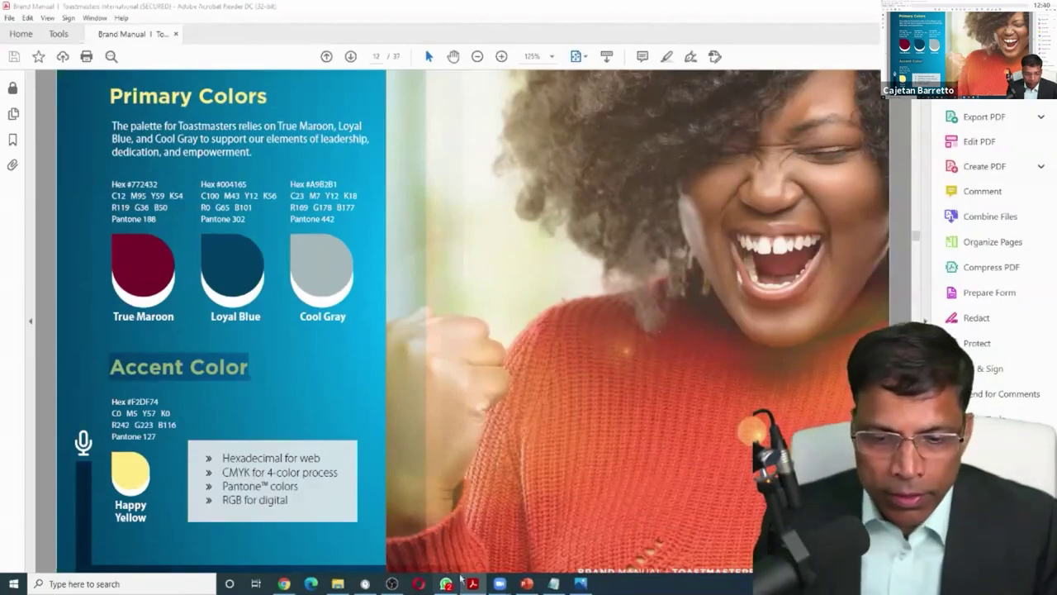
click(287, 584)
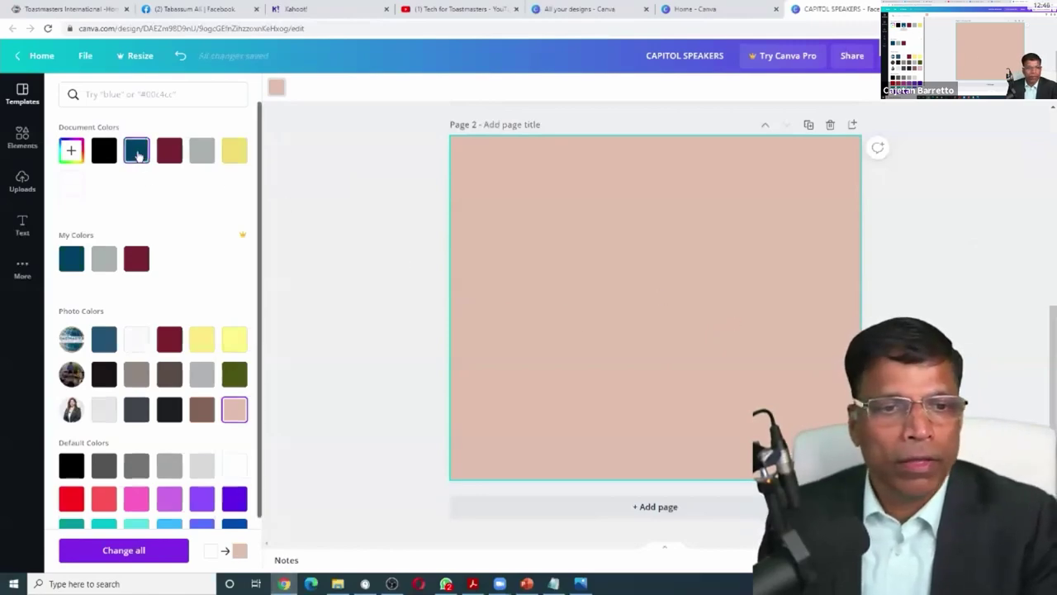
Step: Cycle Page 2's background through dark blue, maroon and grey, finishing on white
click(136, 151)
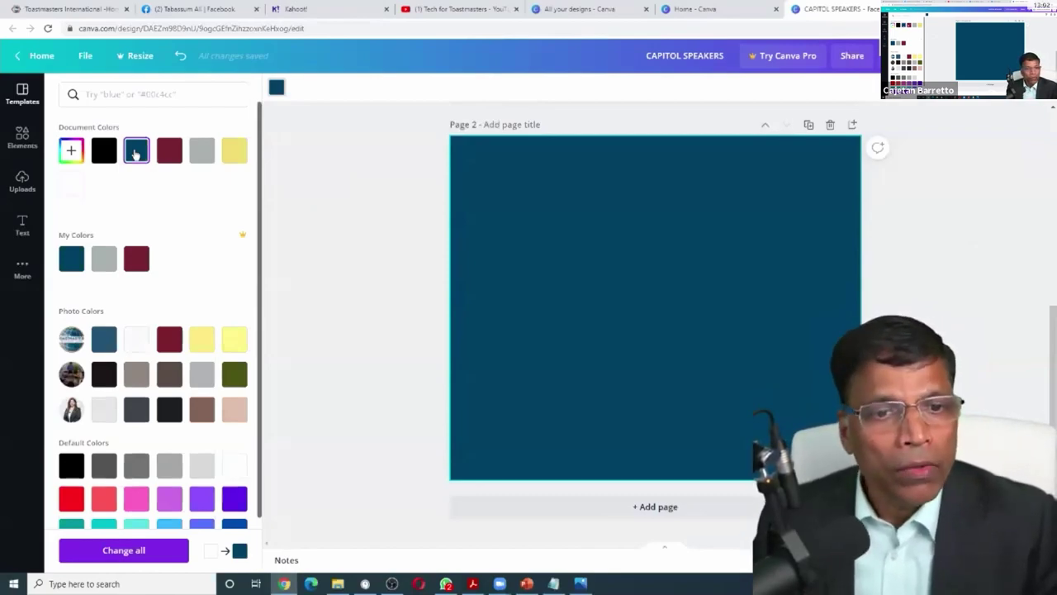
click(169, 152)
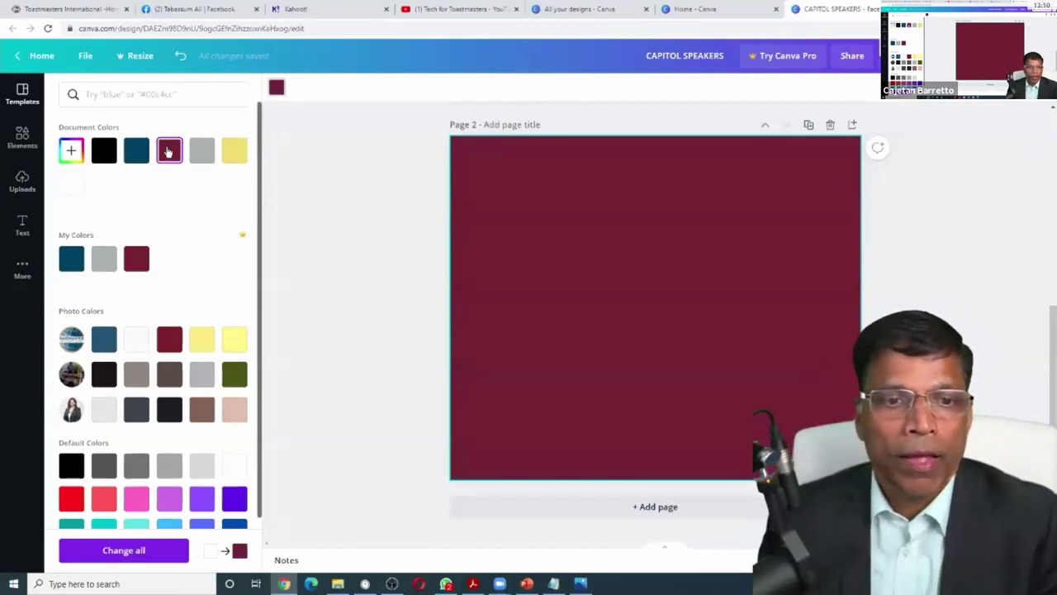
click(201, 151)
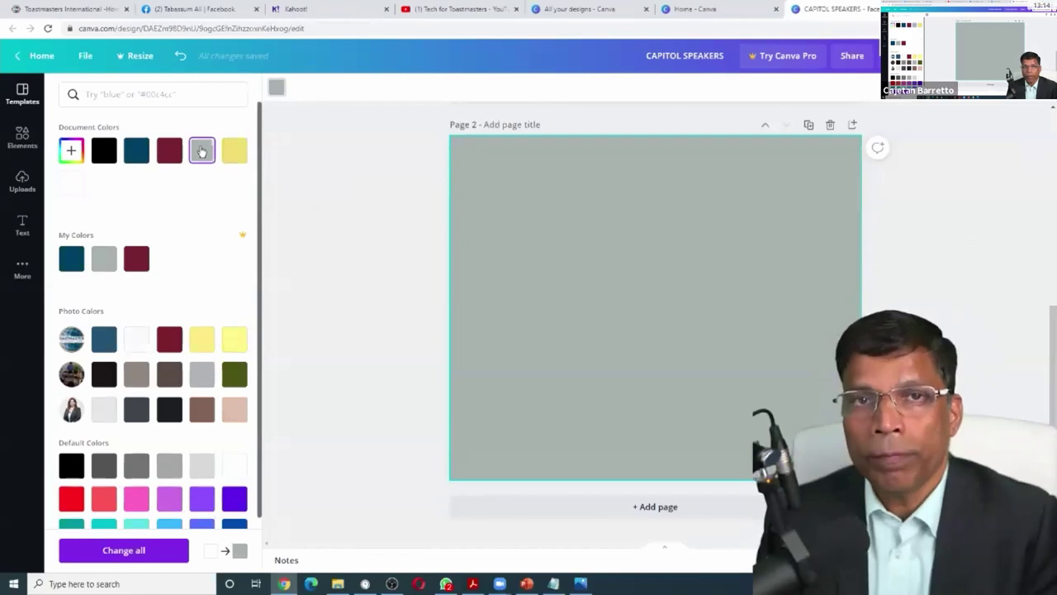
click(136, 152)
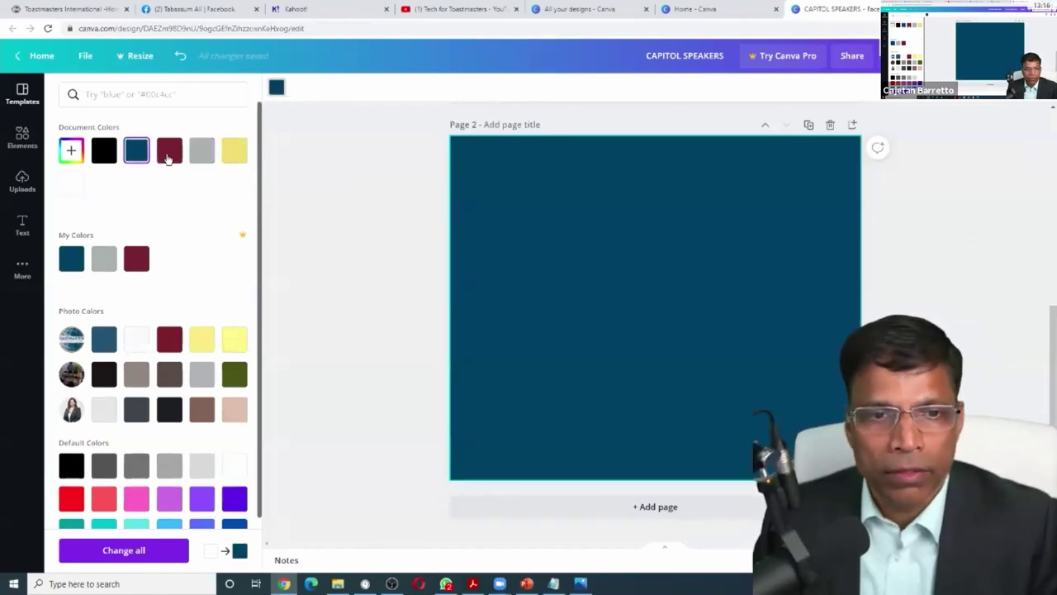
click(169, 156)
click(202, 151)
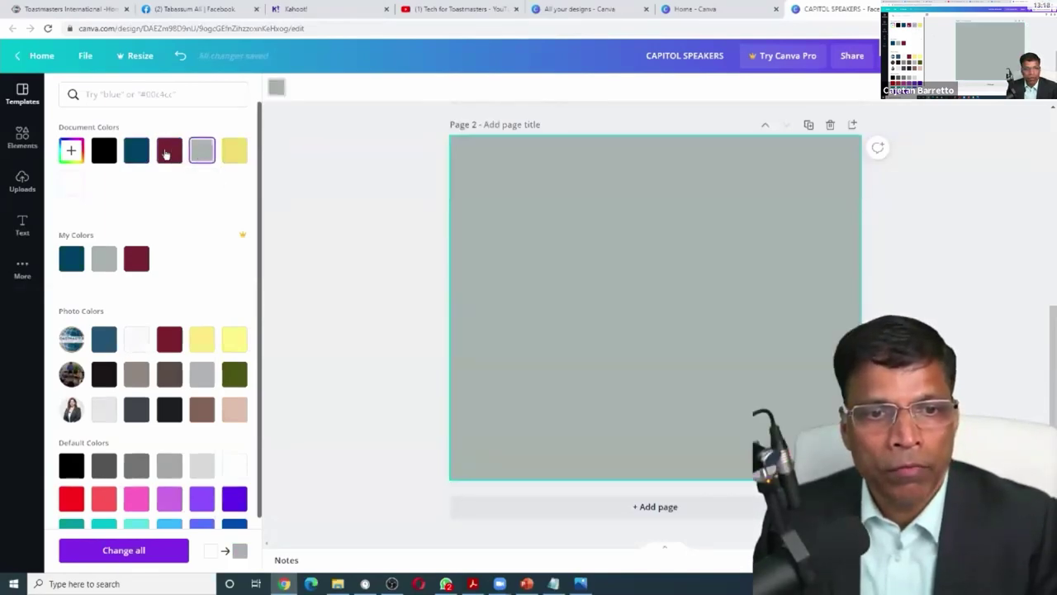
click(166, 153)
click(139, 155)
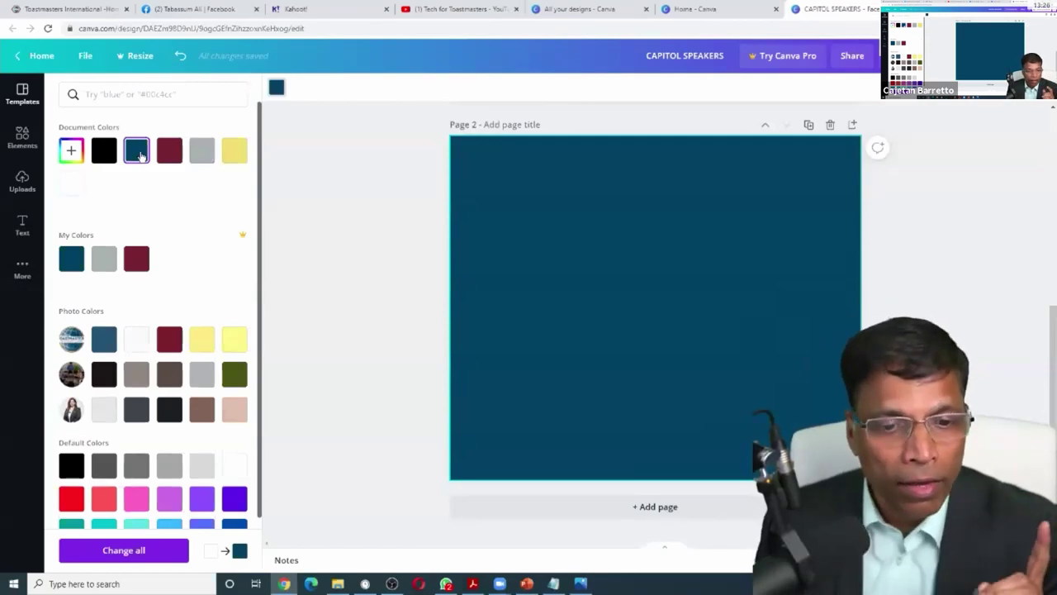
click(232, 467)
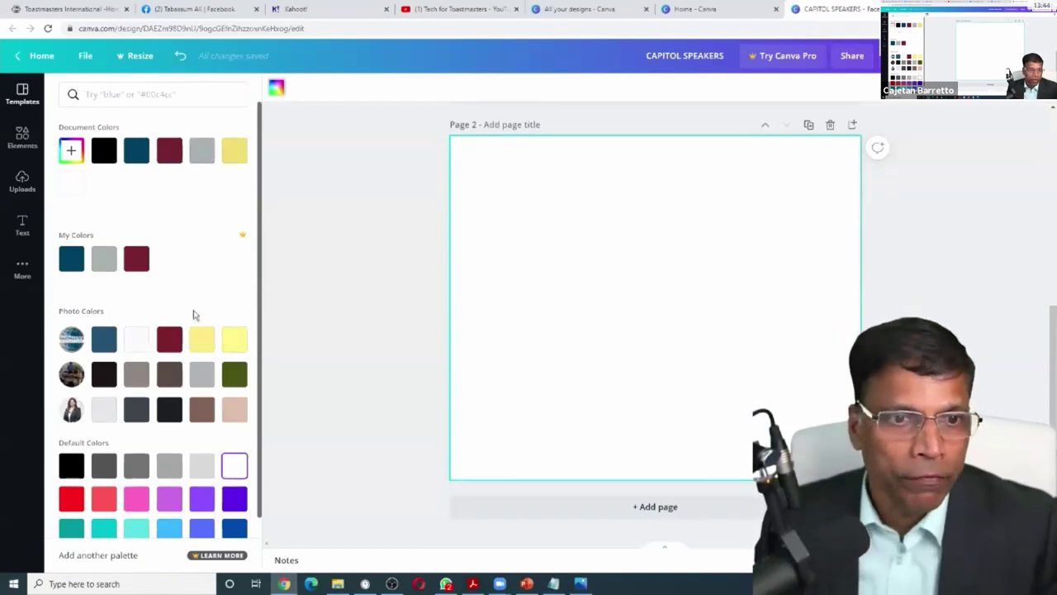
Step: Try black, white, teal, maroon and yellow #f2df74 backgrounds, then settle Page 2 on grey
click(97, 154)
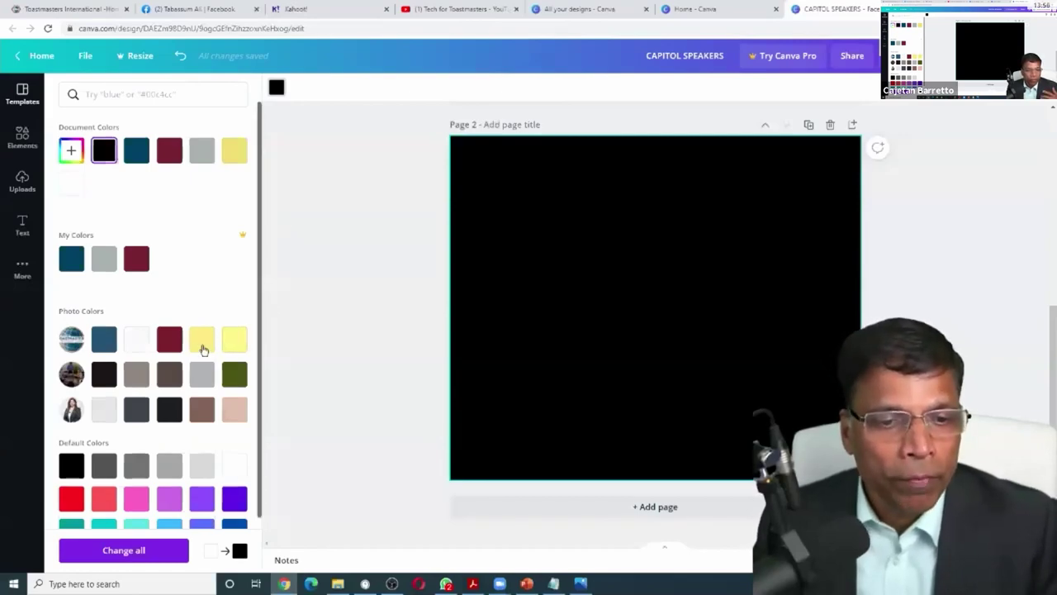
click(234, 465)
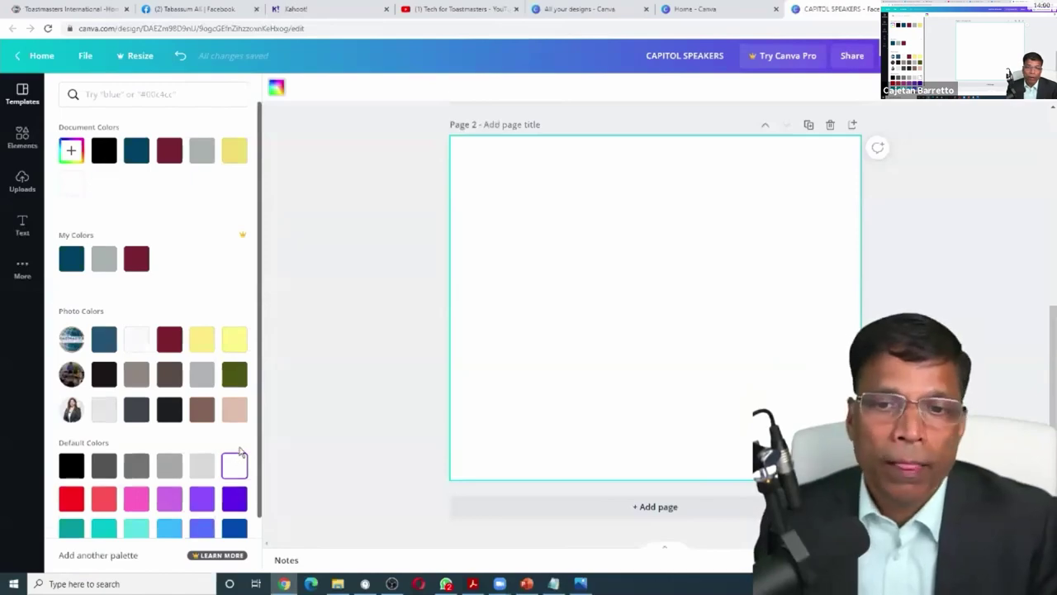
click(135, 152)
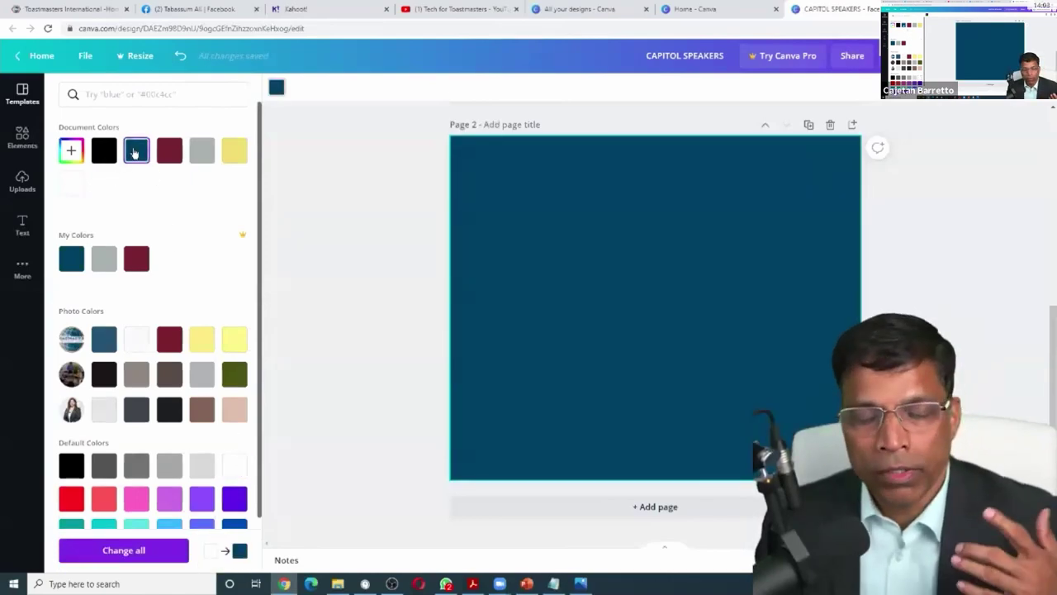
click(177, 155)
click(208, 153)
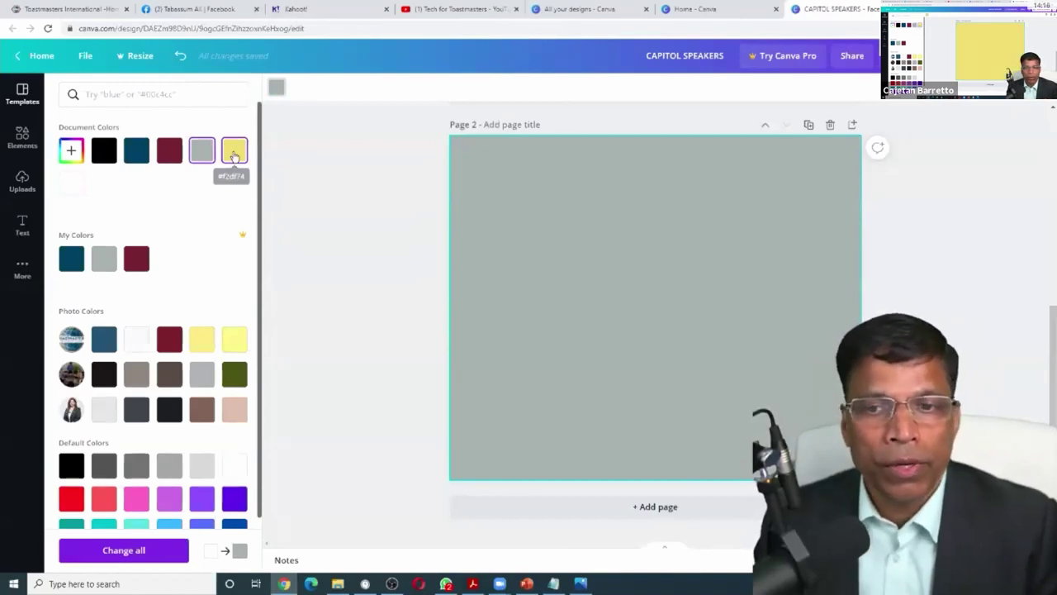
click(234, 151)
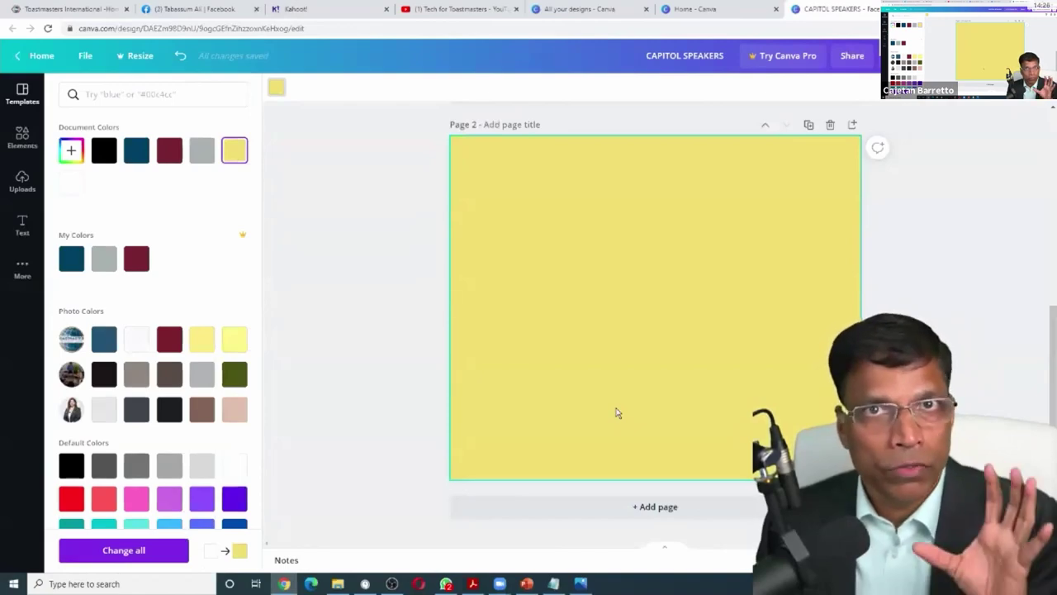
click(104, 149)
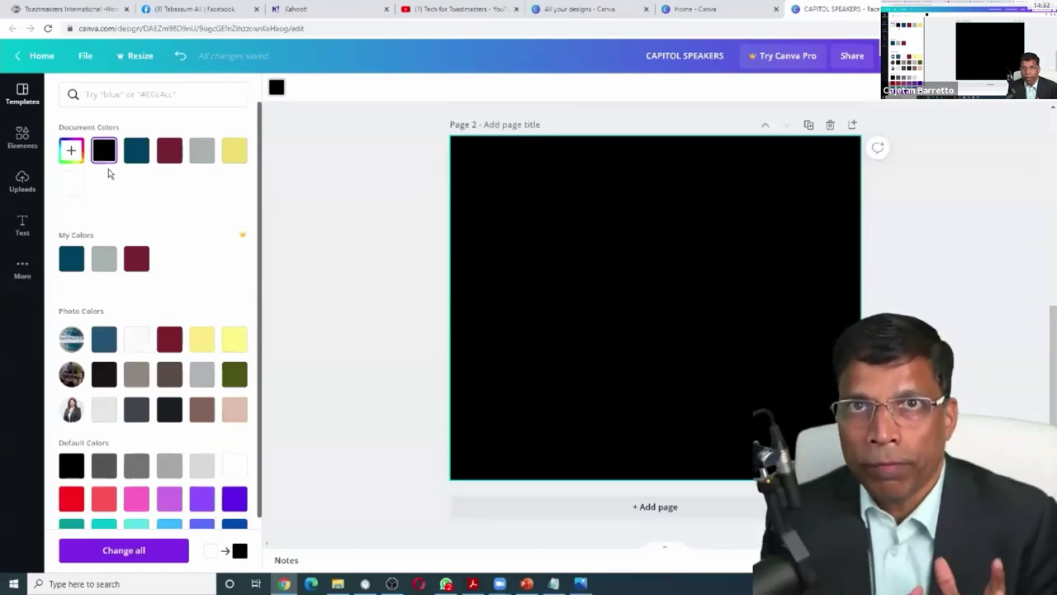
click(235, 151)
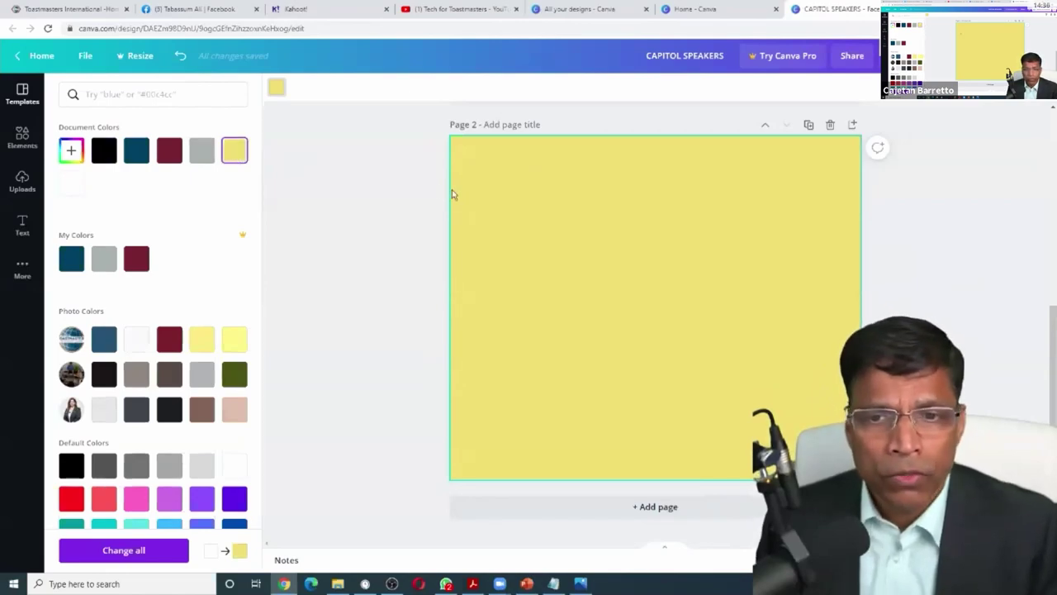
click(202, 149)
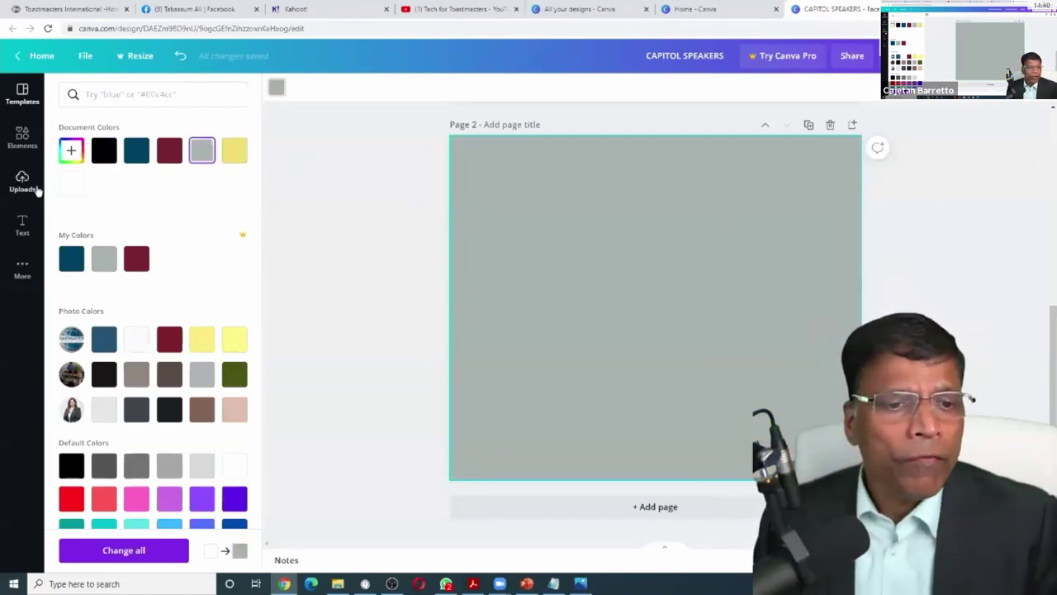
Step: Place a circle from Elements on page 2, shrink it toward the right edge, and colour it yellow
click(22, 137)
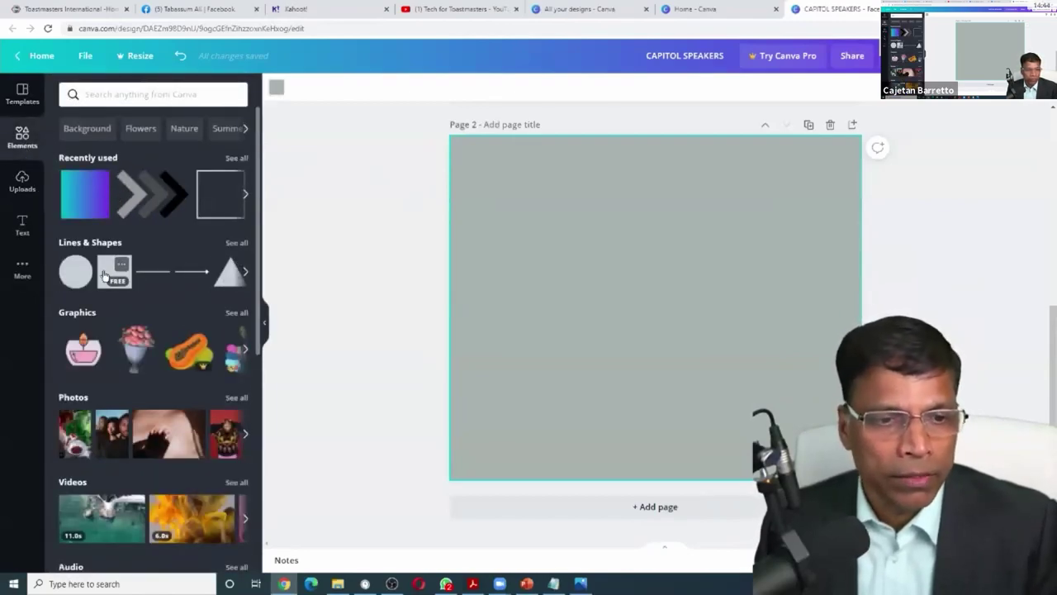
drag(76, 275, 669, 298)
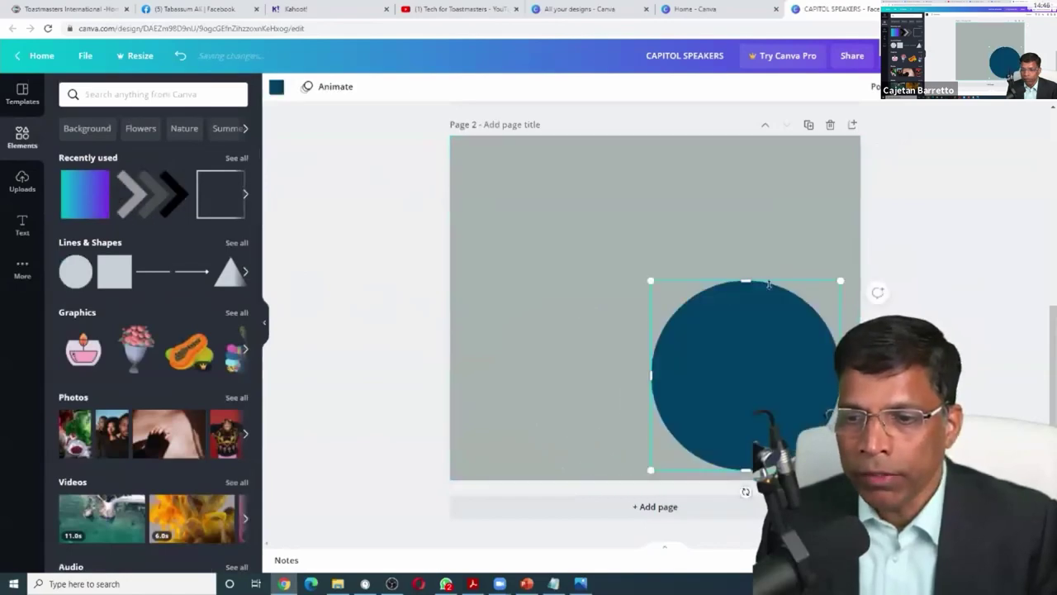
drag(839, 281, 746, 377)
drag(700, 403, 791, 390)
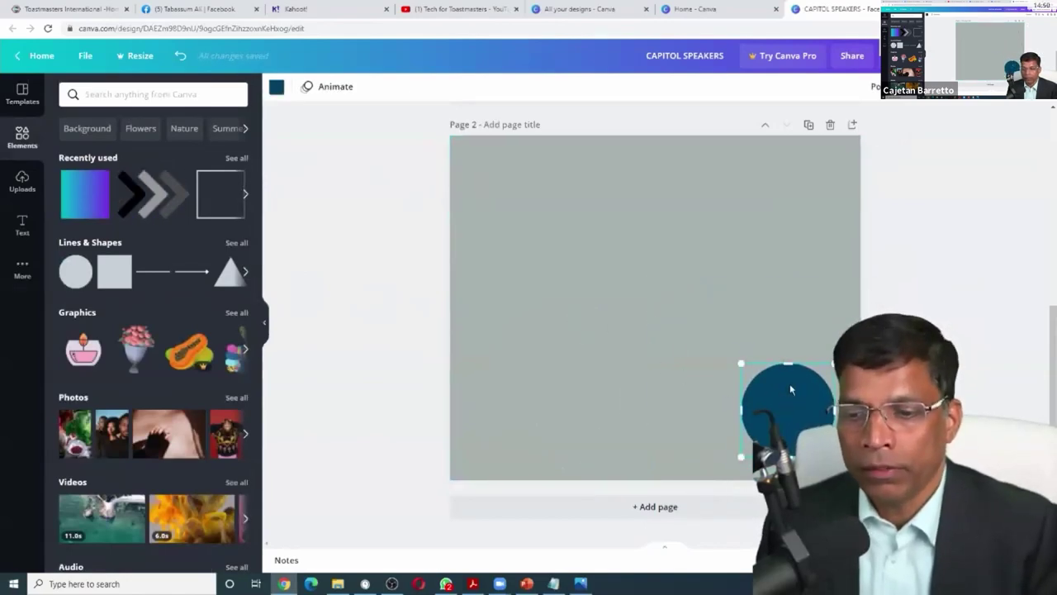
click(277, 86)
click(236, 152)
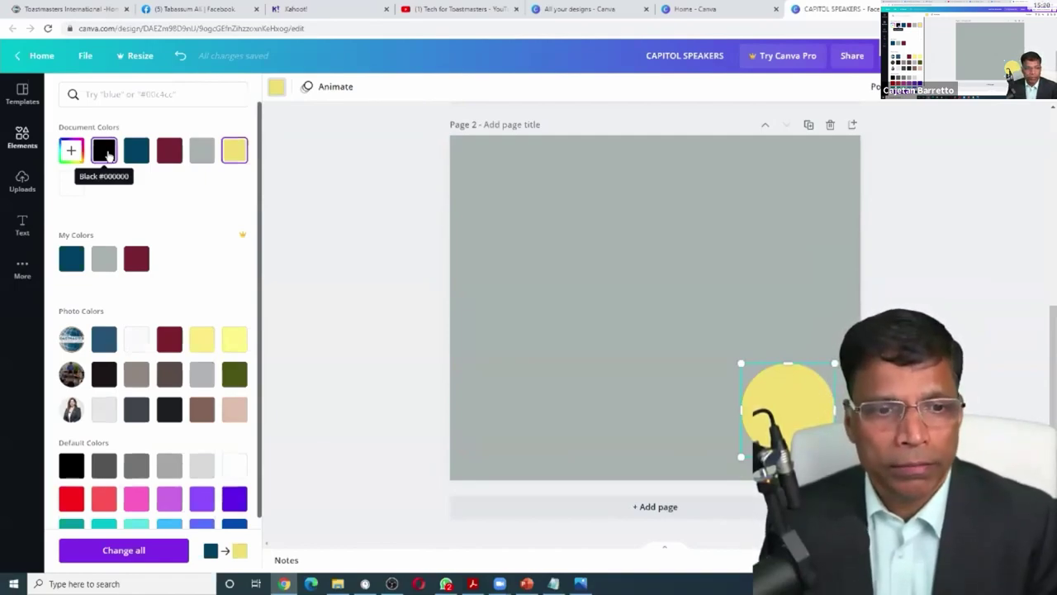
Step: Deselect the circle and set page 2's background to white from Default Colors
click(655, 394)
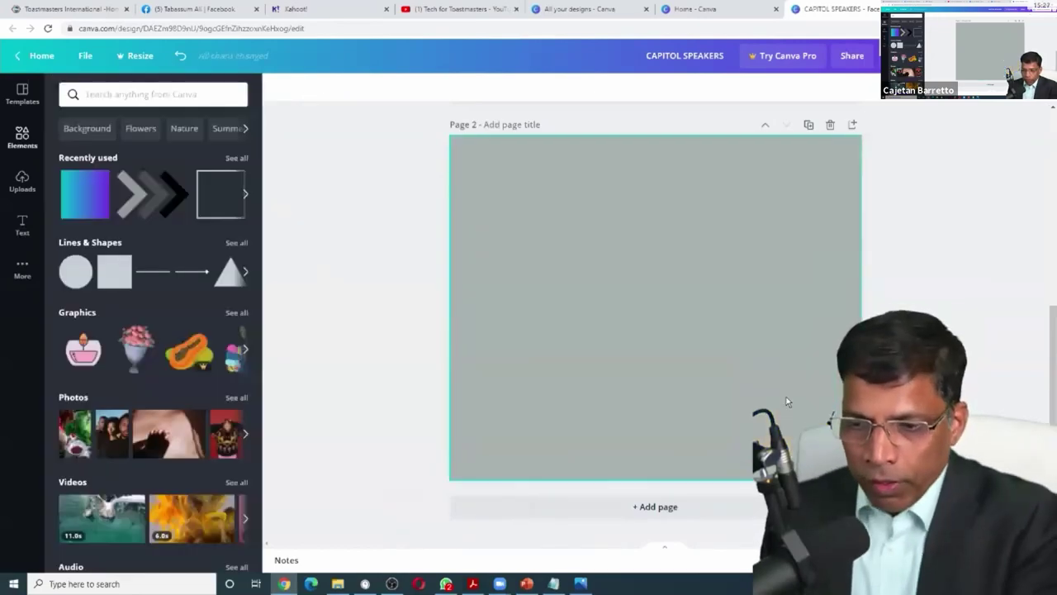
scroll(655, 394, up, 4)
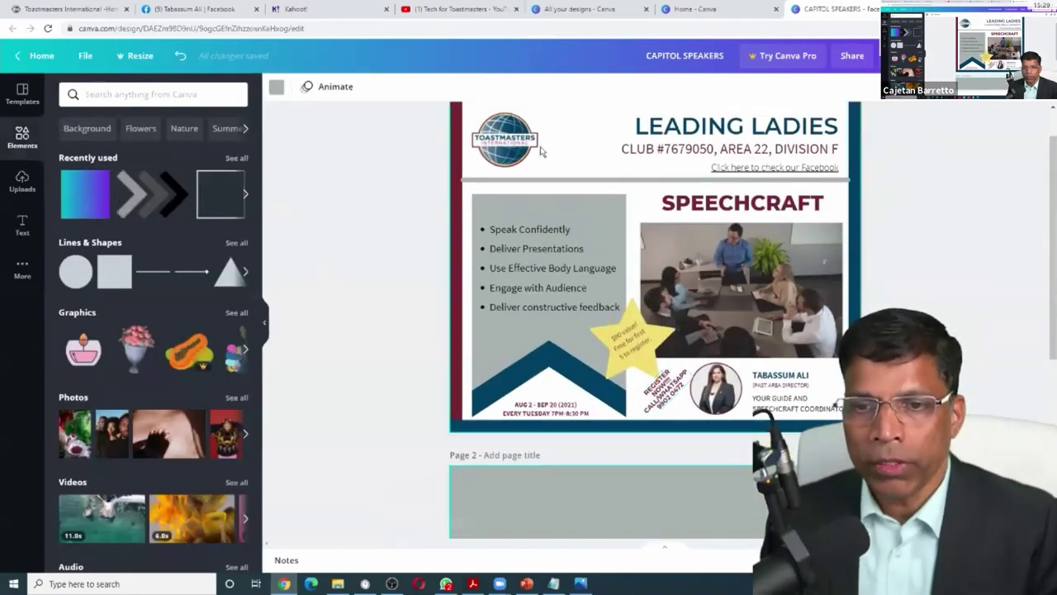
scroll(542, 137, up, 2)
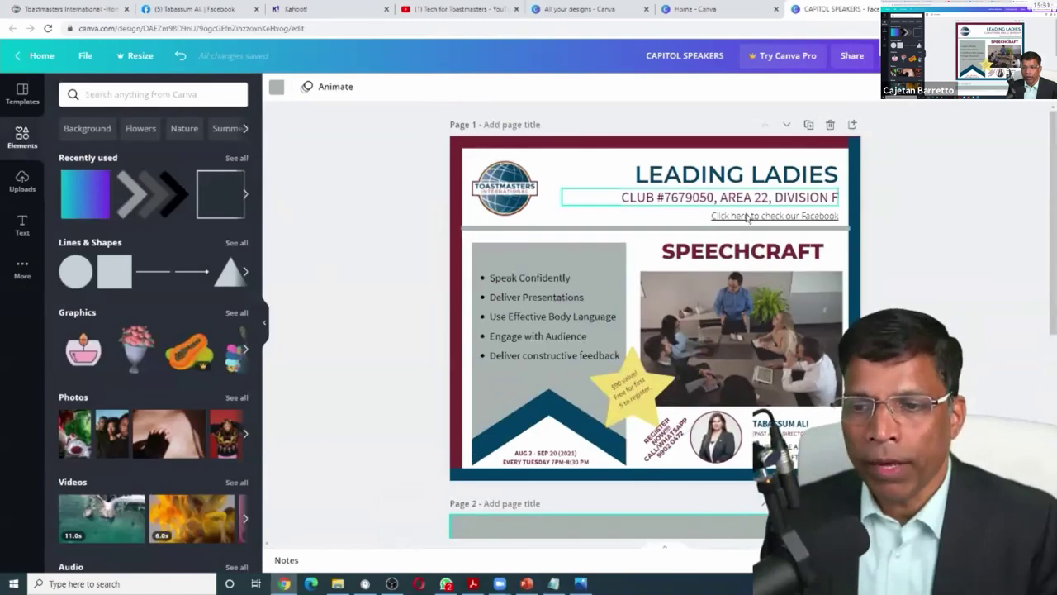
scroll(646, 351, down, 5)
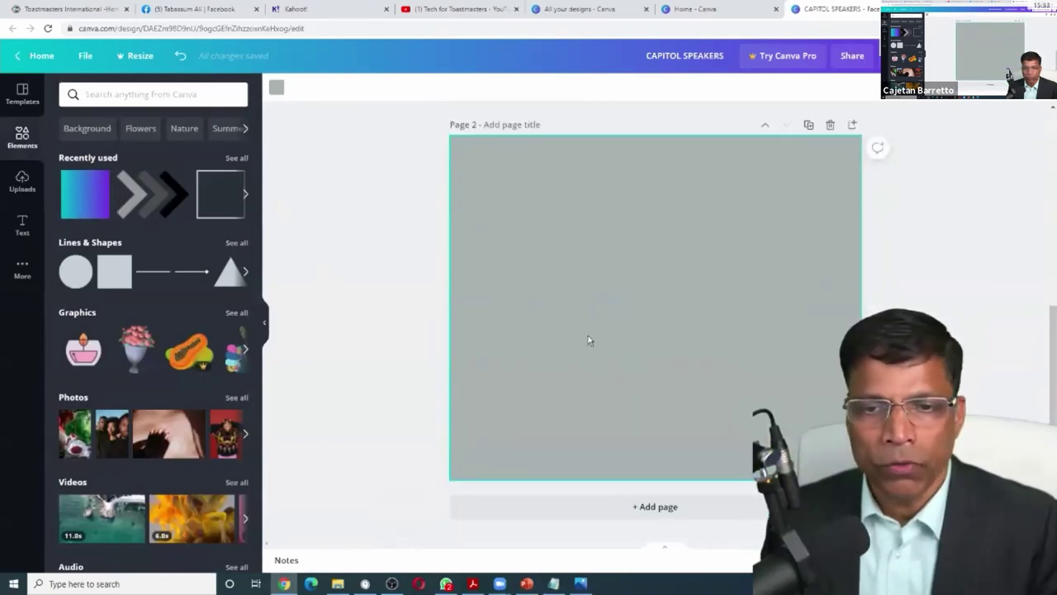
click(277, 87)
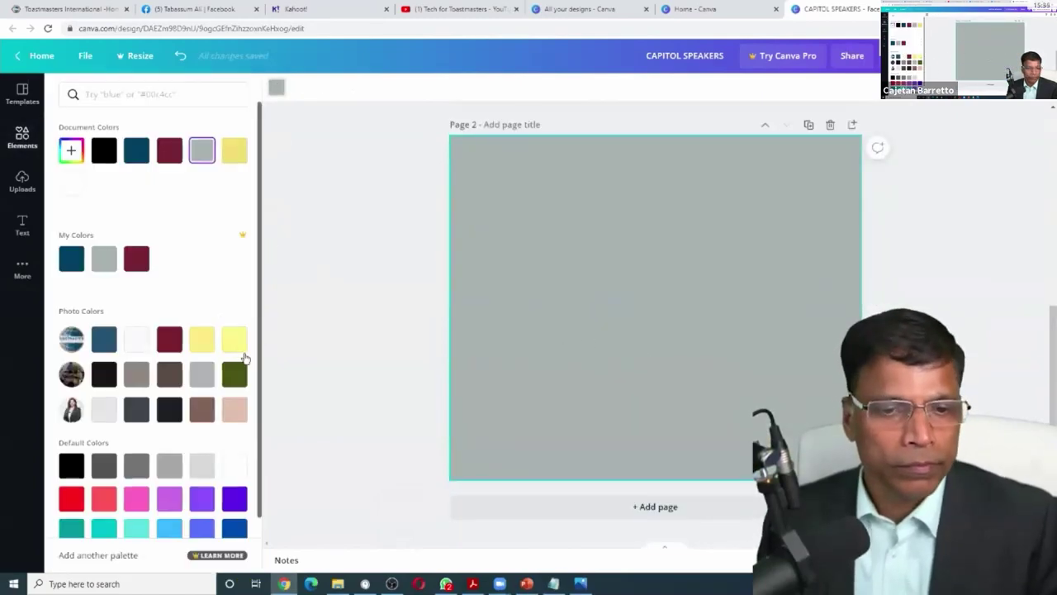
click(234, 465)
Step: Scroll back up and select page 1 of the LEADING LADIES flyer
scroll(334, 368, up, 3)
scroll(334, 369, up, 1)
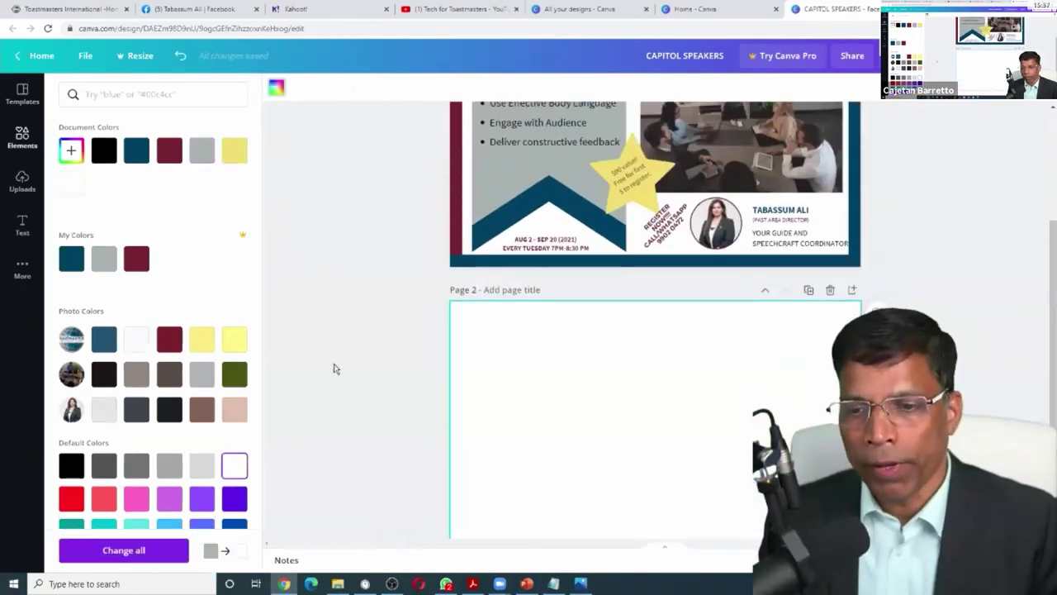
scroll(334, 368, up, 3)
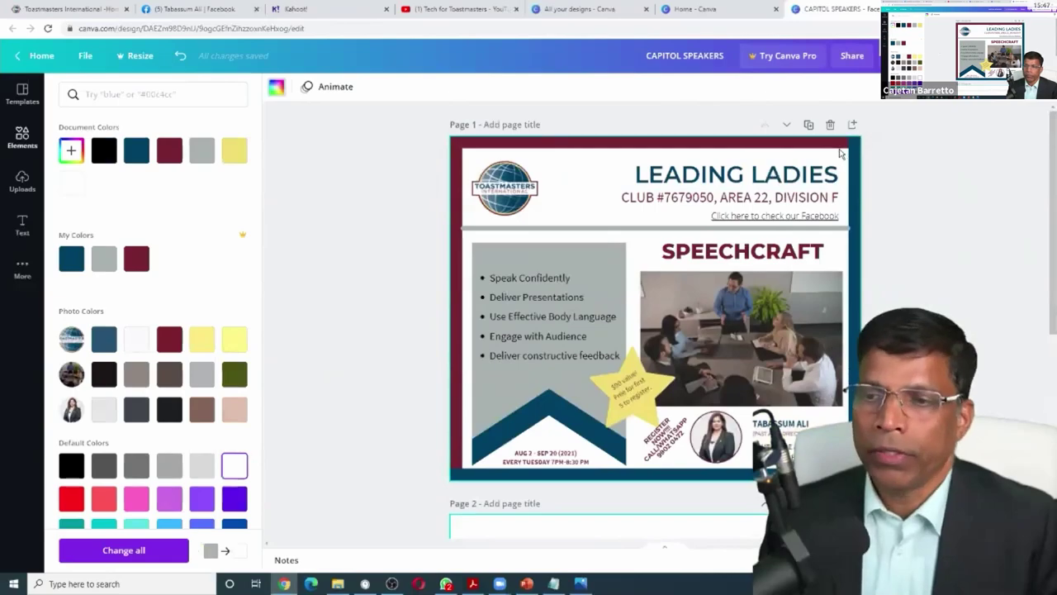
click(813, 142)
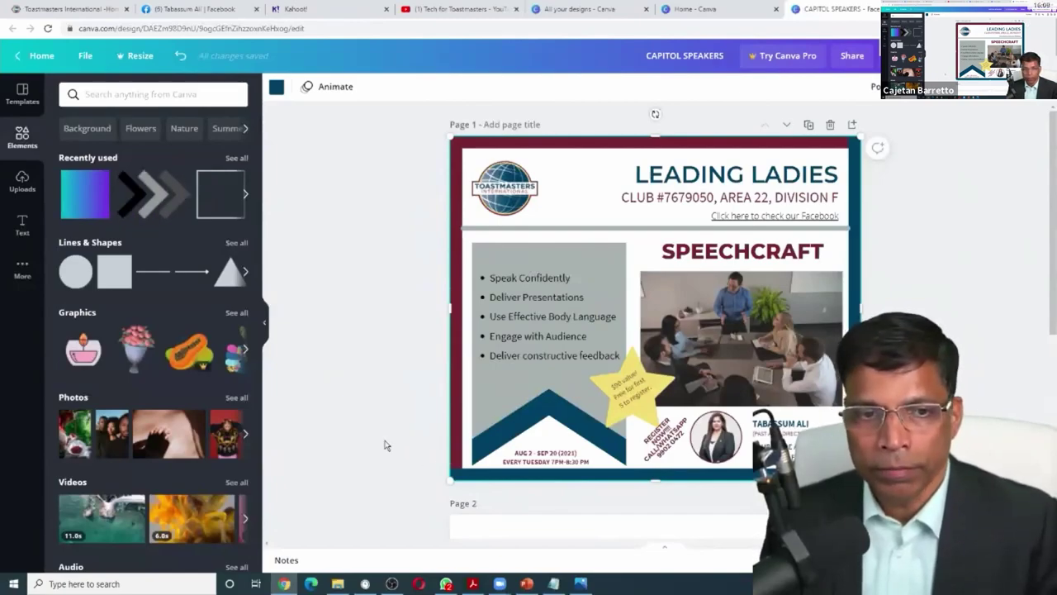
Step: Select the blank white page 2 below the flyer with the Elements panel showing
scroll(398, 428, down, 5)
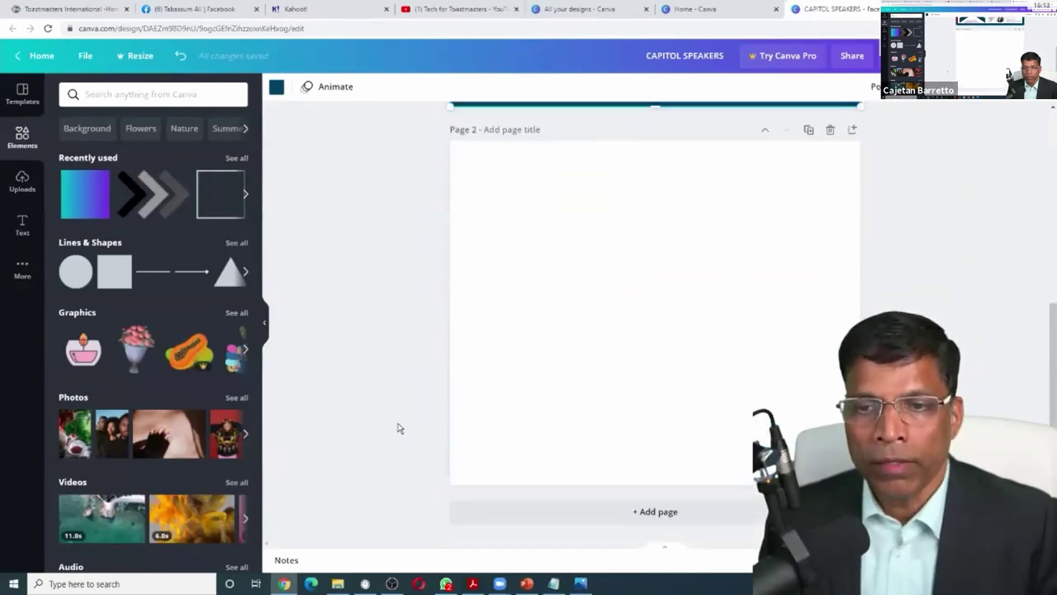
scroll(399, 427, up, 1)
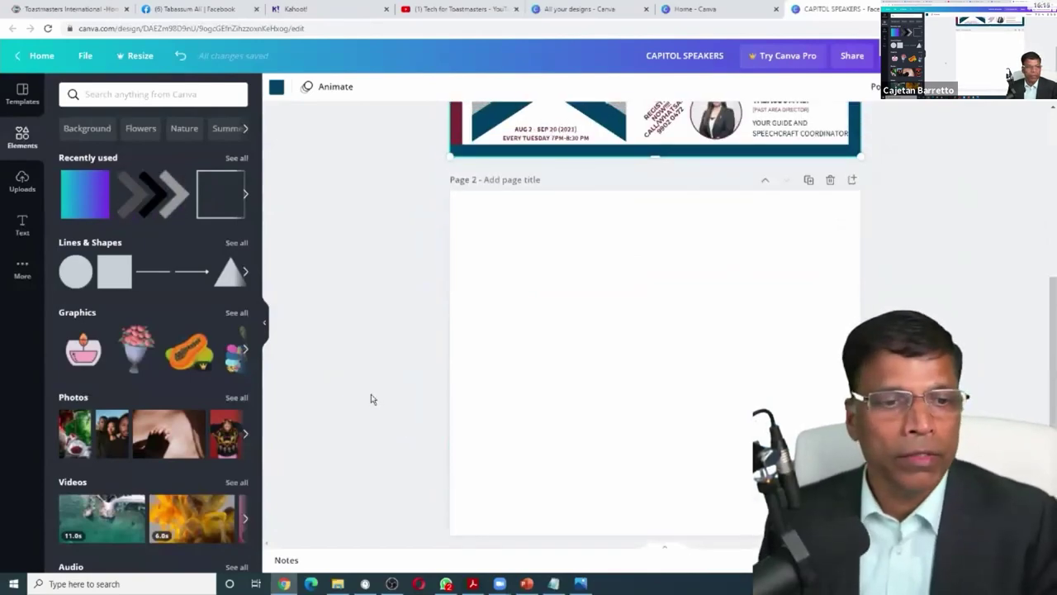
click(675, 205)
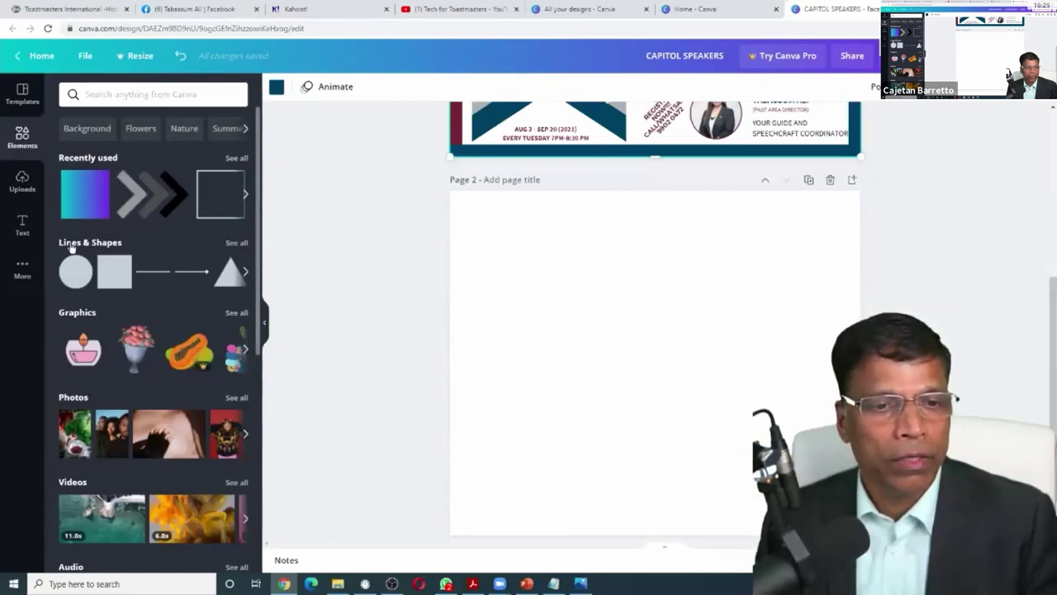
Step: Place a dark teal corner-frame shape from Lines & Shapes along page 2's top and left edges
click(237, 245)
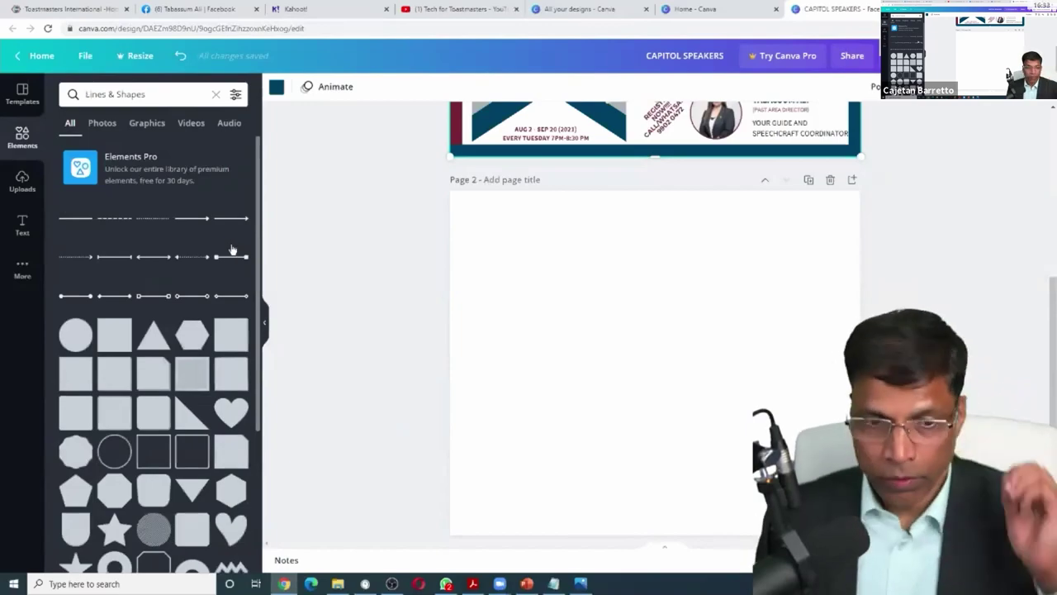
scroll(196, 249, down, 5)
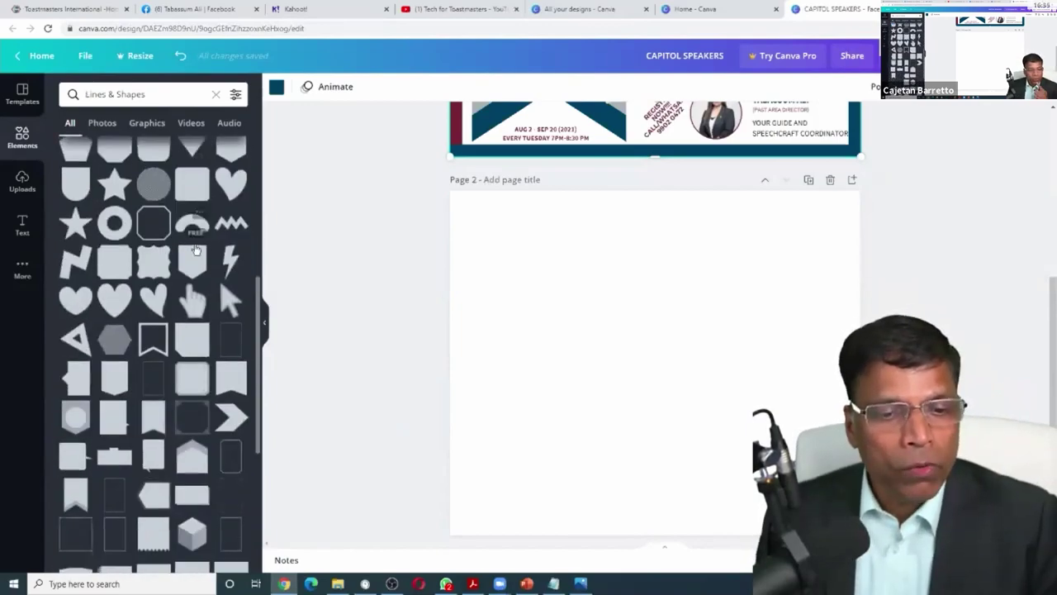
scroll(196, 247, down, 5)
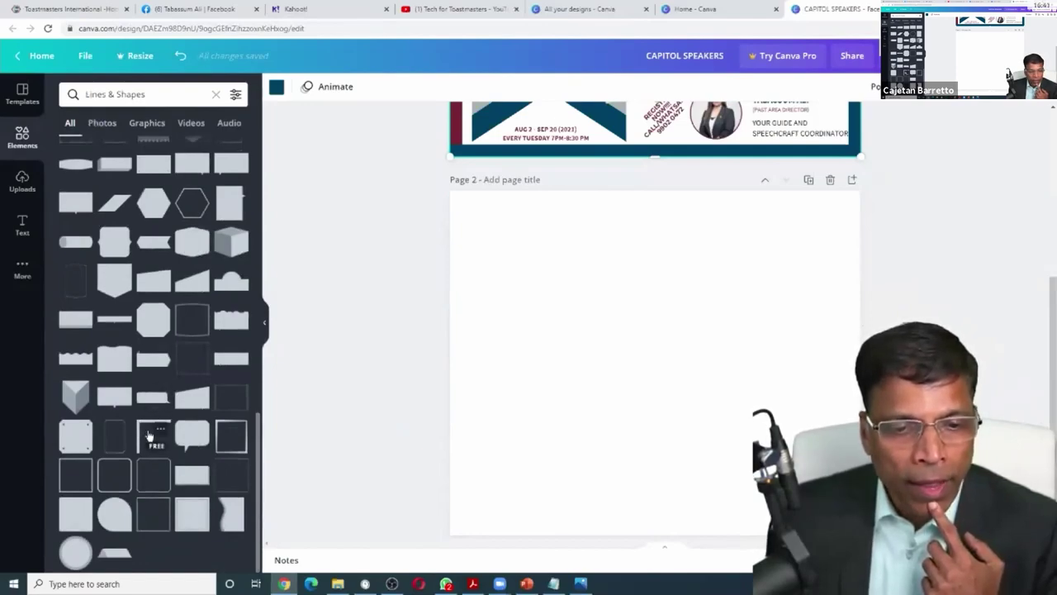
drag(153, 435, 538, 278)
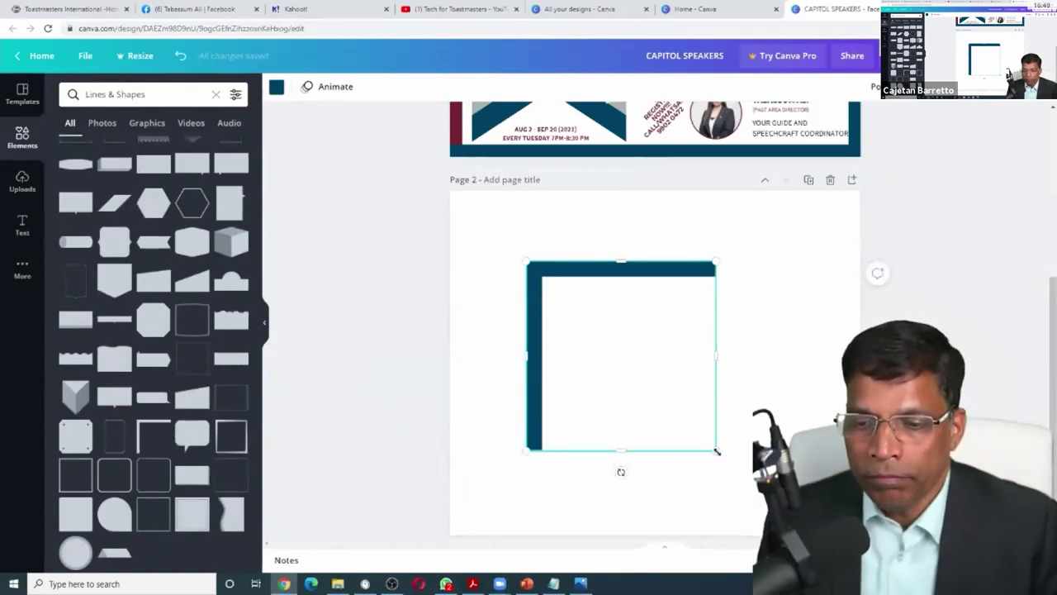
drag(717, 451, 624, 380)
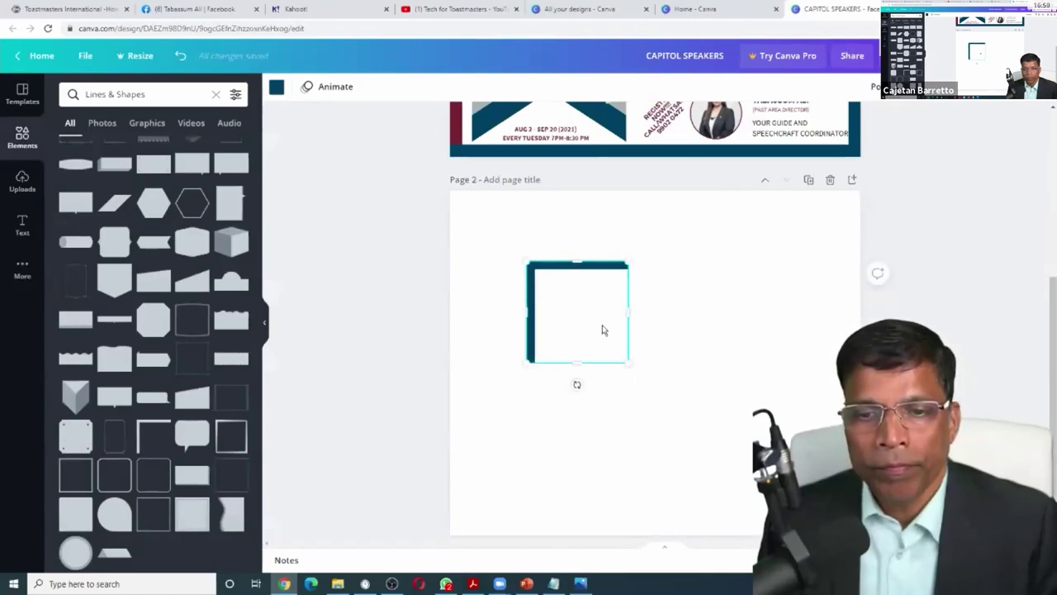
drag(602, 332, 485, 535)
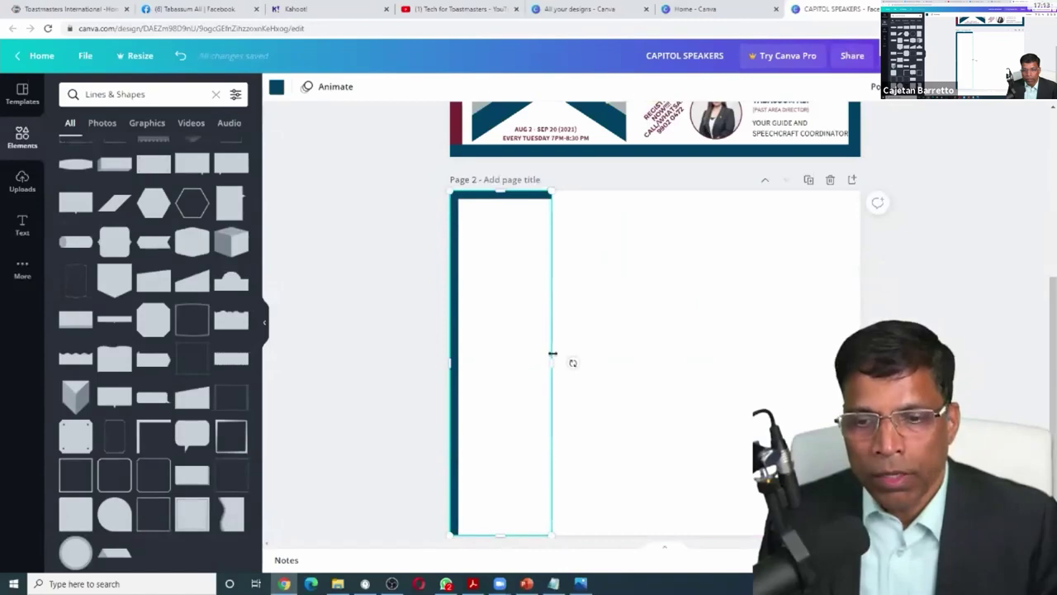
drag(552, 361, 860, 355)
click(877, 203)
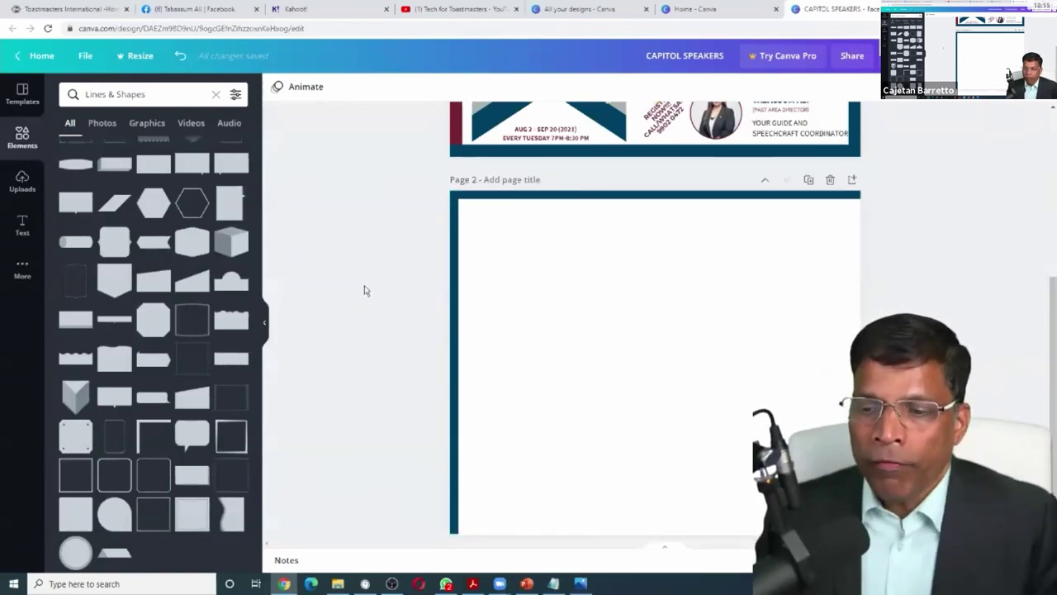
Step: Delete the existing teal corner bracket from page 2
click(558, 282)
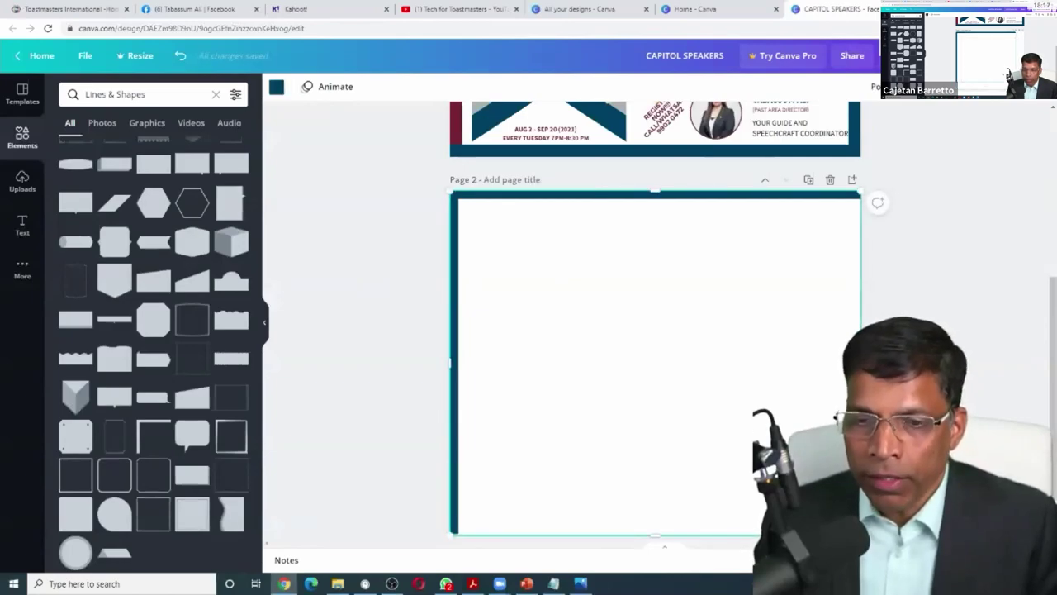
drag(861, 533, 609, 323)
drag(531, 266, 639, 344)
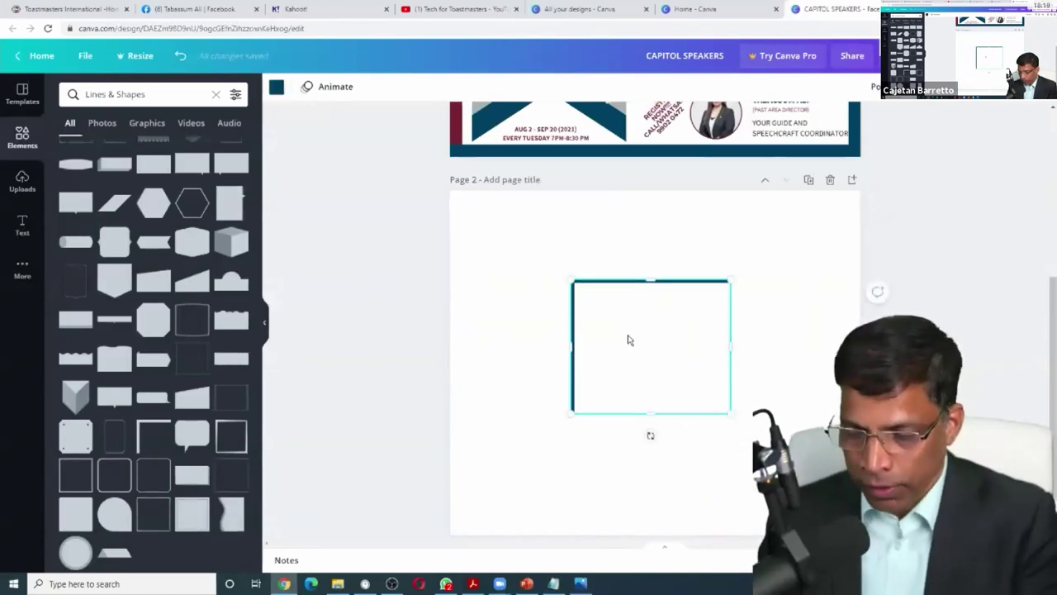
key(Delete)
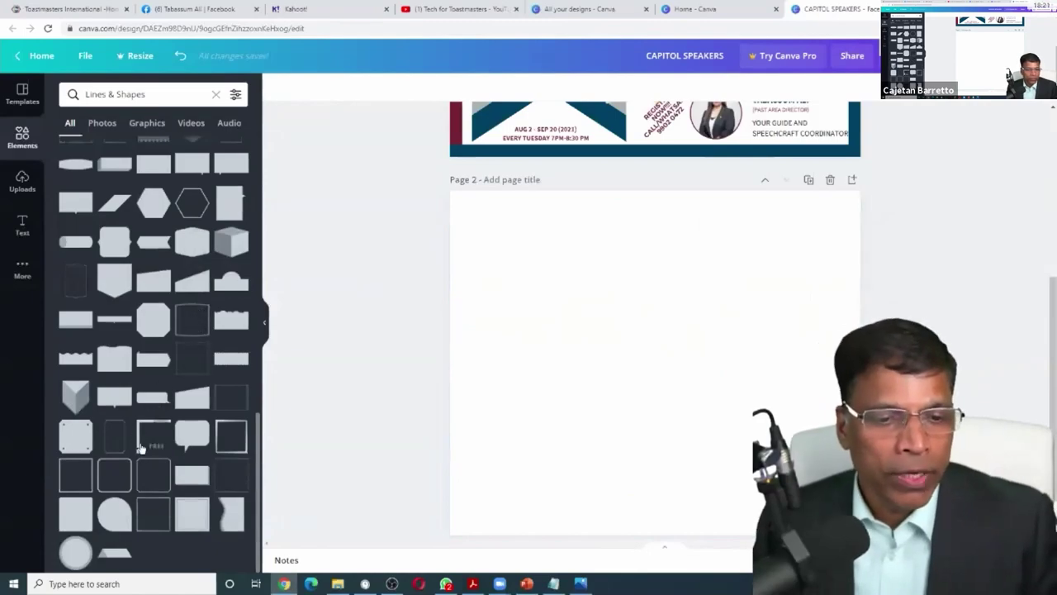
Step: Snap a new corner bracket to page 2's top-left and stretch it to full height and width
drag(154, 433, 551, 323)
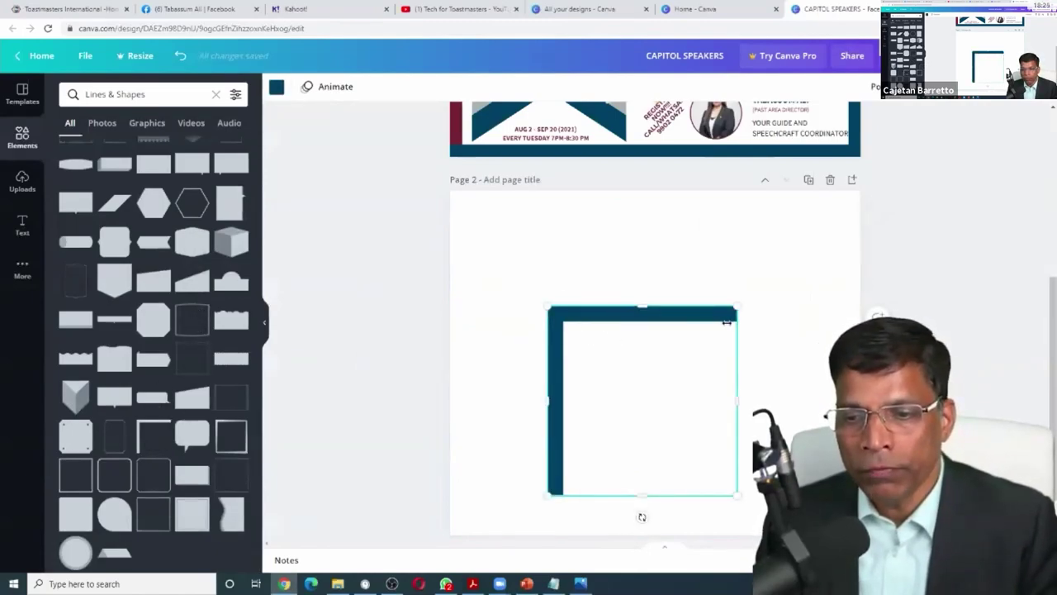
drag(665, 385, 567, 262)
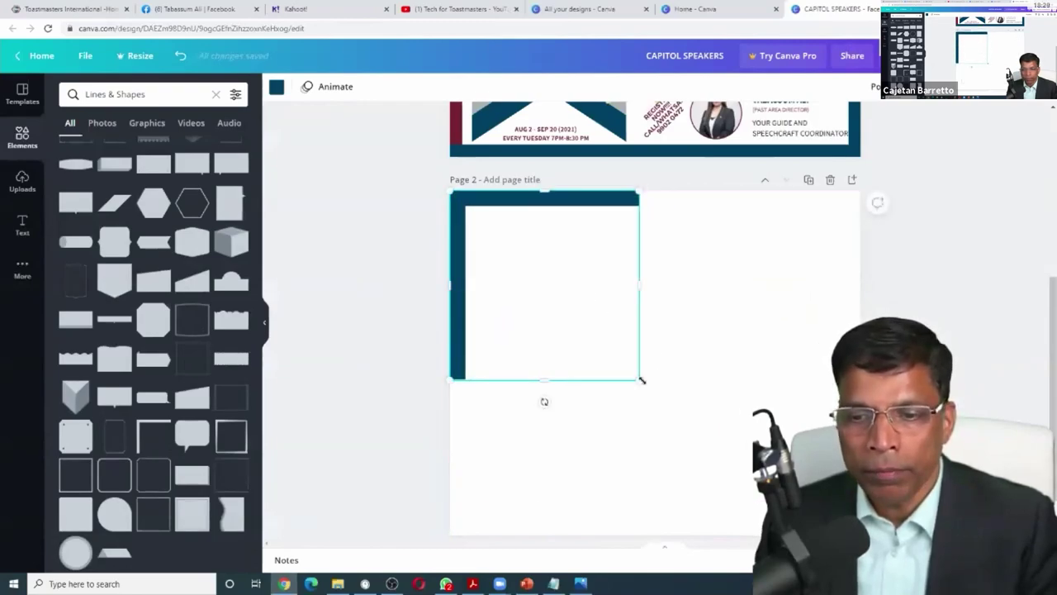
drag(642, 380, 586, 340)
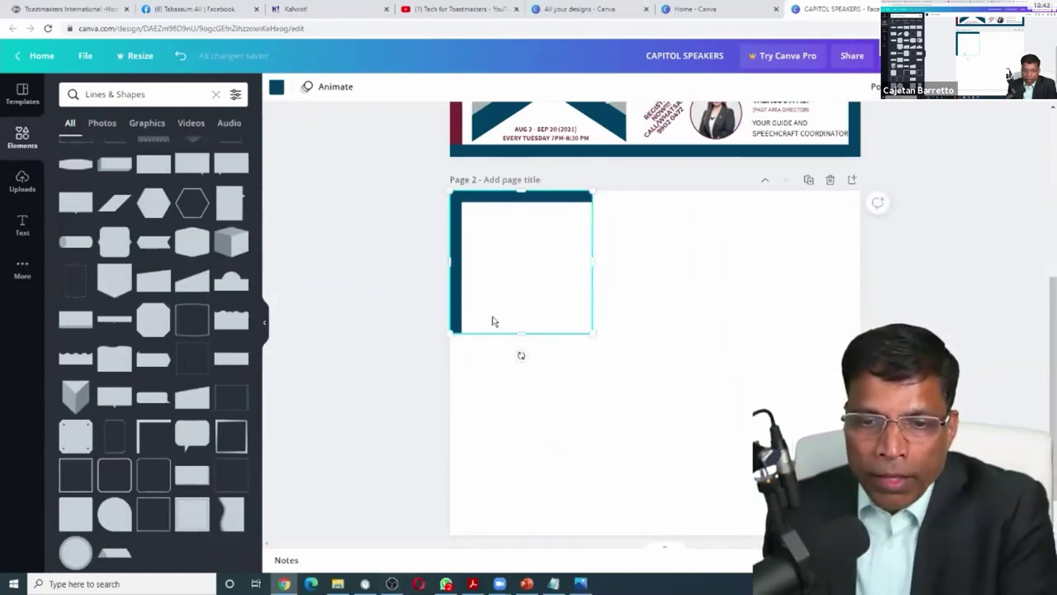
drag(519, 333, 524, 533)
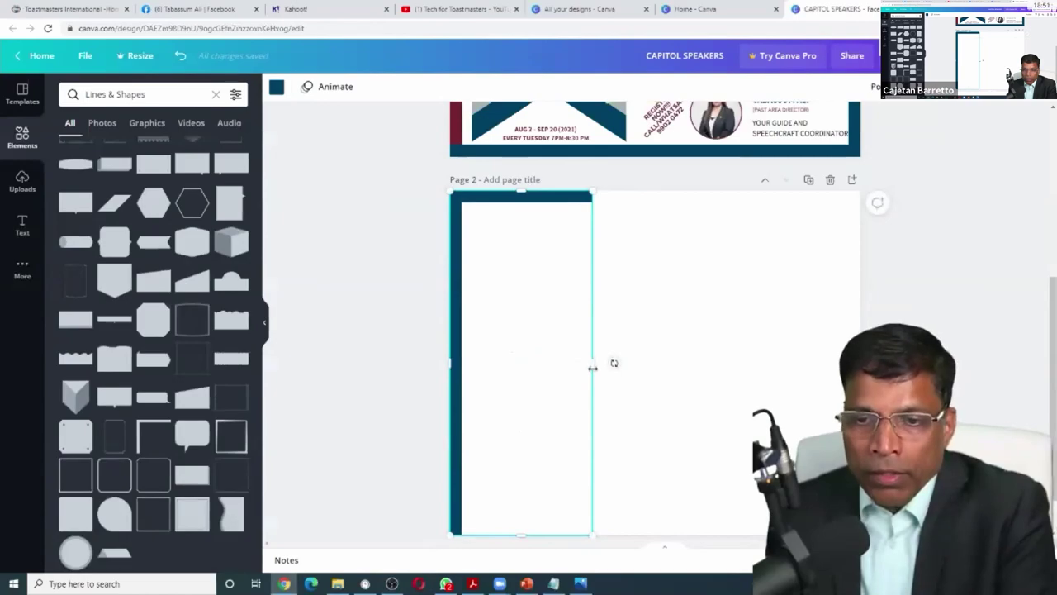
drag(597, 367, 861, 350)
click(380, 400)
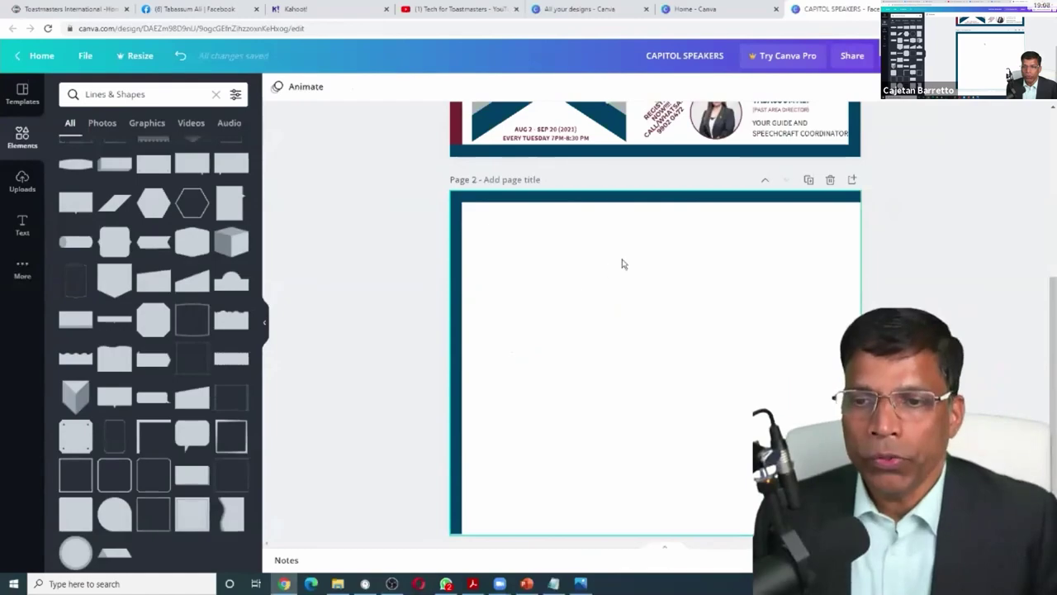
scroll(620, 262, up, 2)
scroll(705, 373, down, 3)
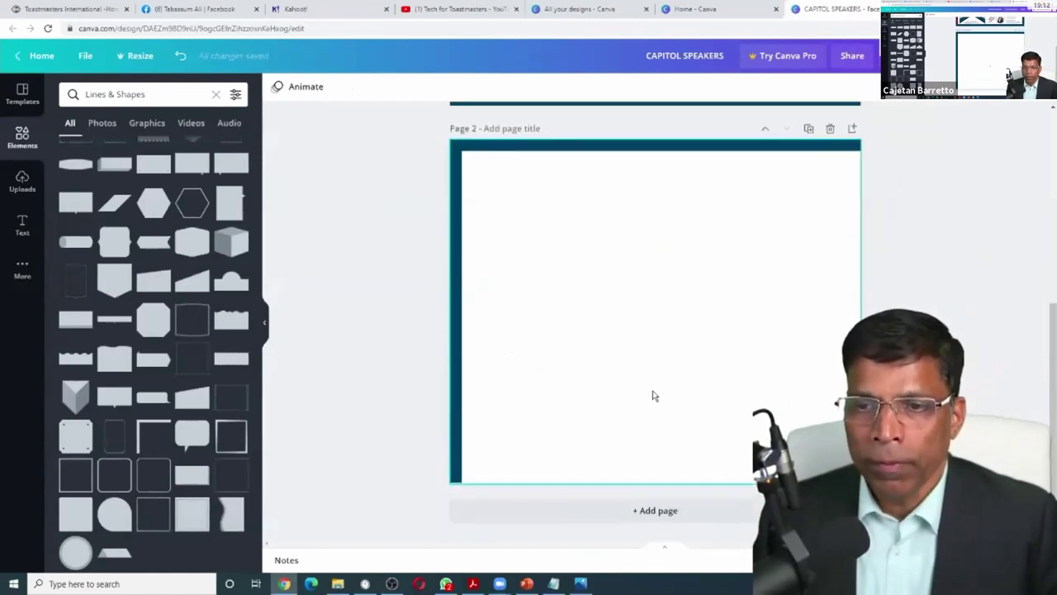
scroll(653, 394, up, 1)
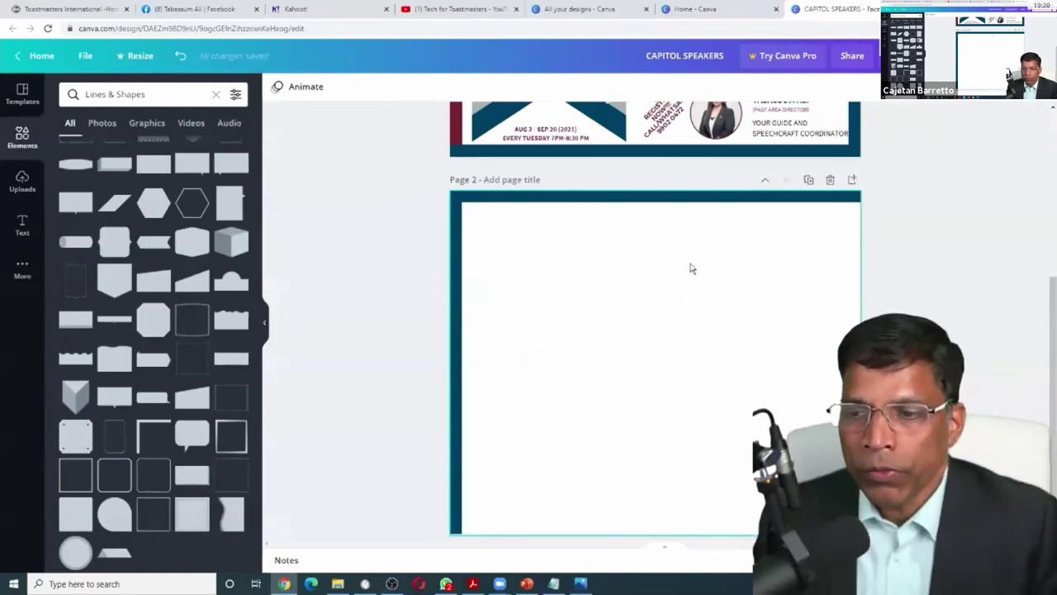
Step: Copy and paste the teal bracket, rotating the copy 180° into page 2's bottom-right corner
click(665, 202)
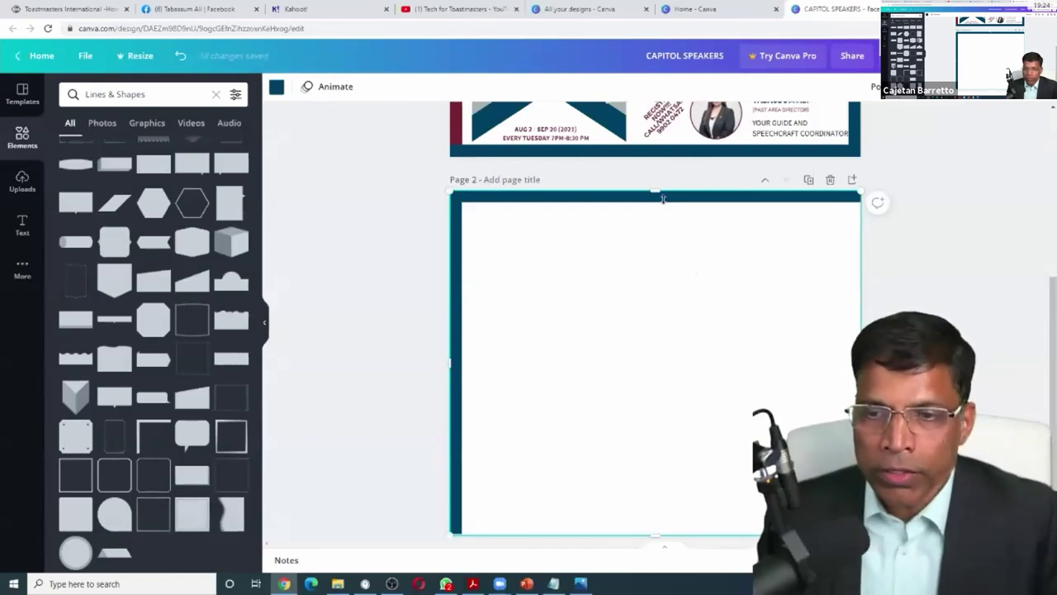
right_click(663, 199)
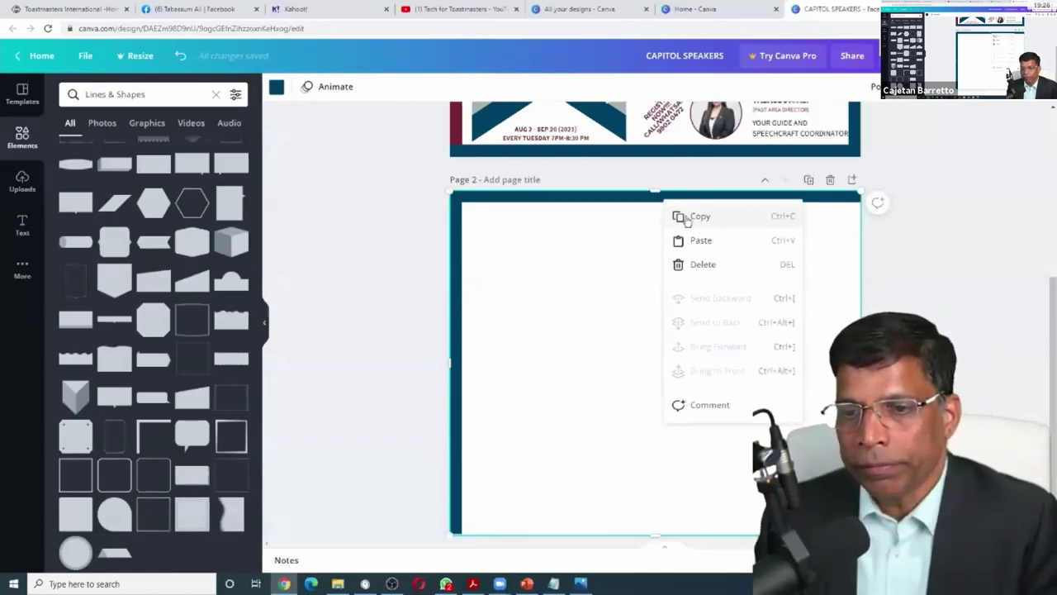
click(686, 217)
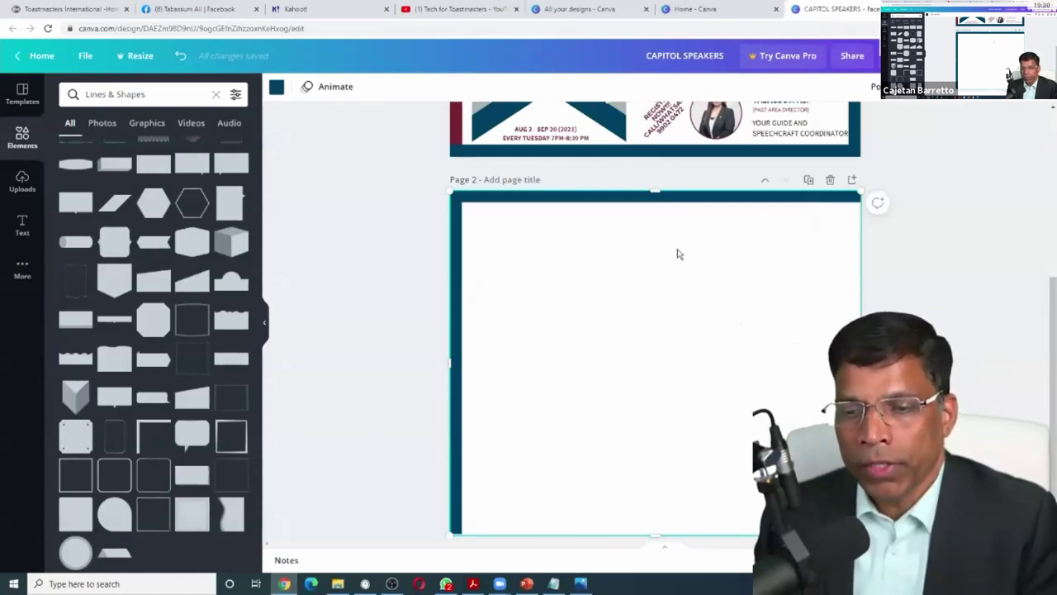
right_click(677, 254)
click(710, 290)
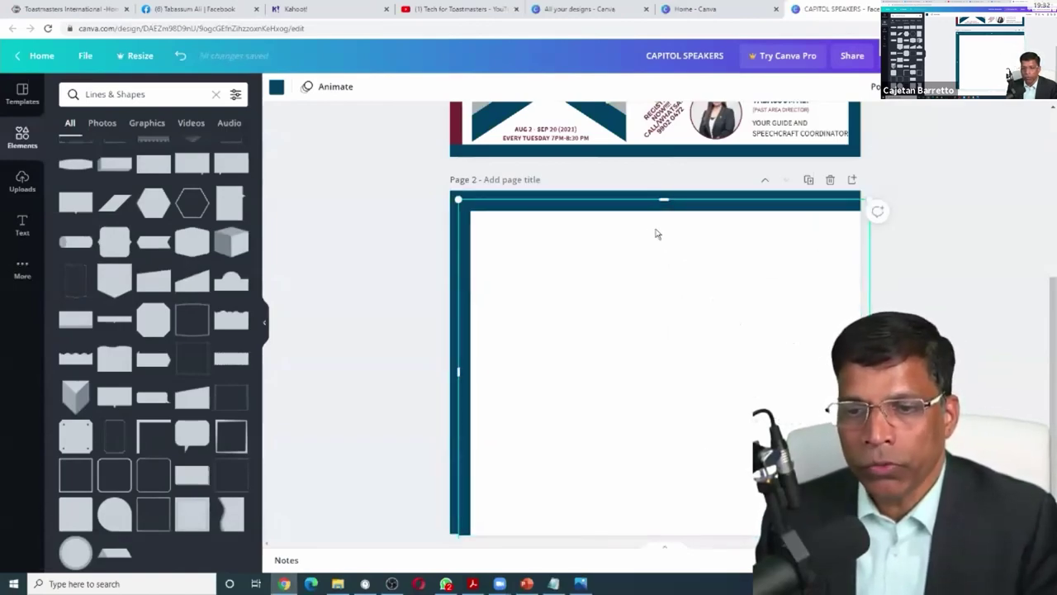
drag(632, 204, 710, 204)
drag(567, 332, 607, 298)
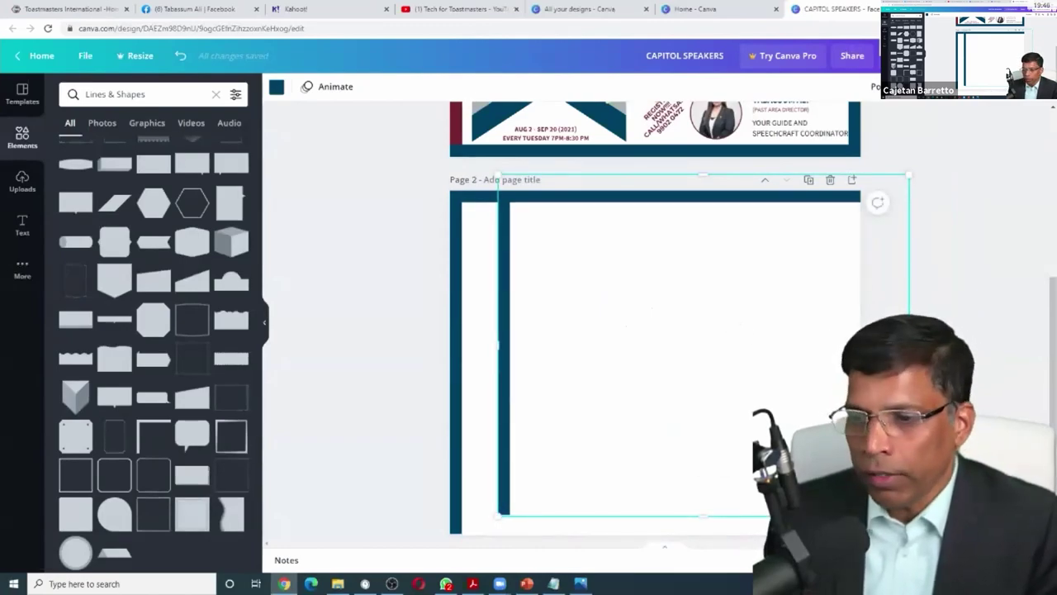
drag(876, 201, 606, 342)
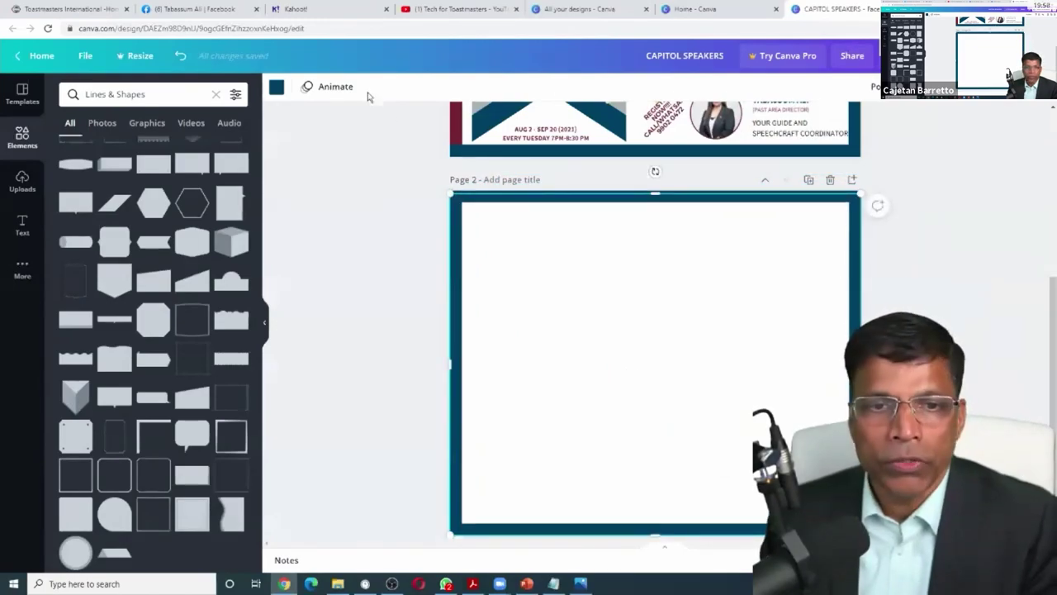
Step: Recolour the copied bracket to the maroon document colour
click(277, 88)
click(169, 149)
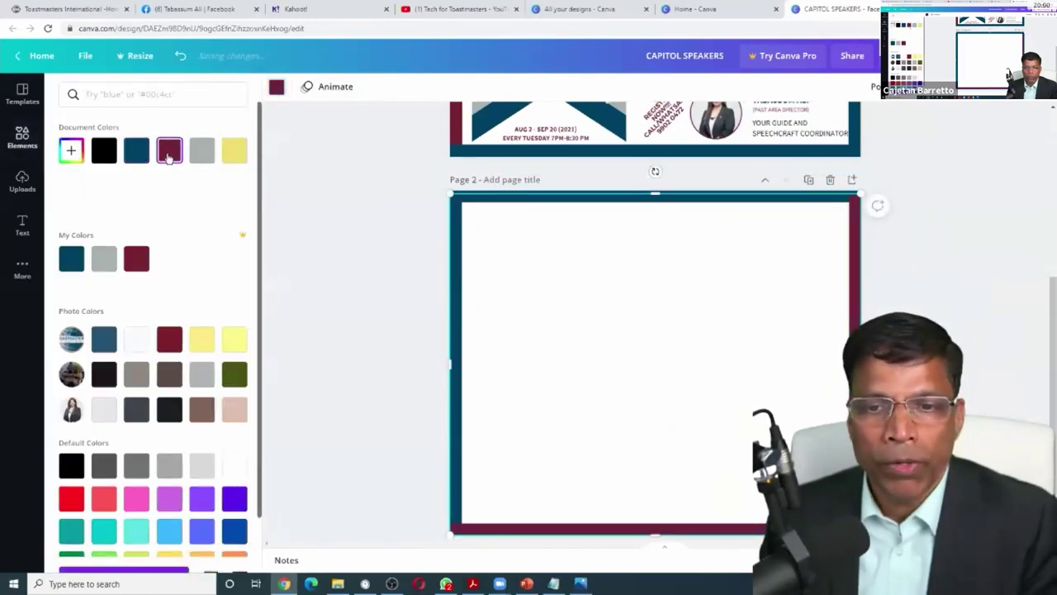
click(625, 286)
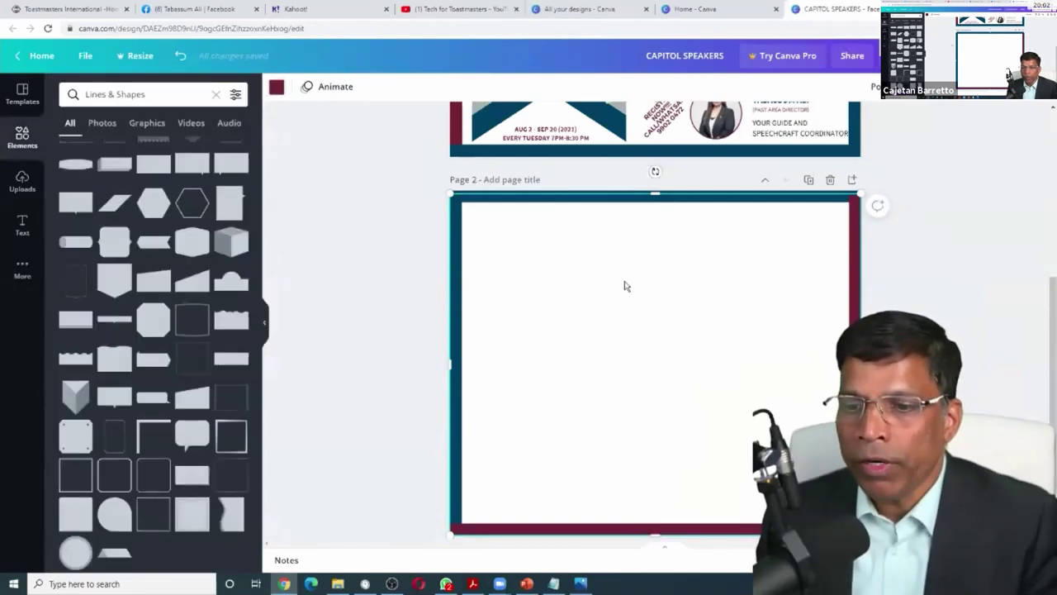
click(361, 270)
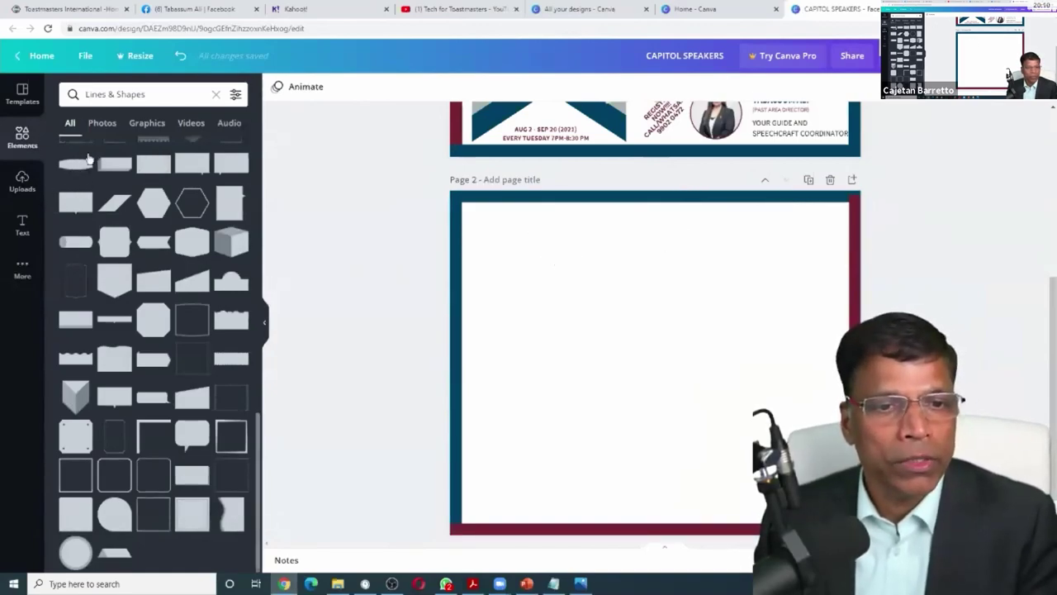
Step: Add a heading text box on page 2 reading 772432
click(22, 223)
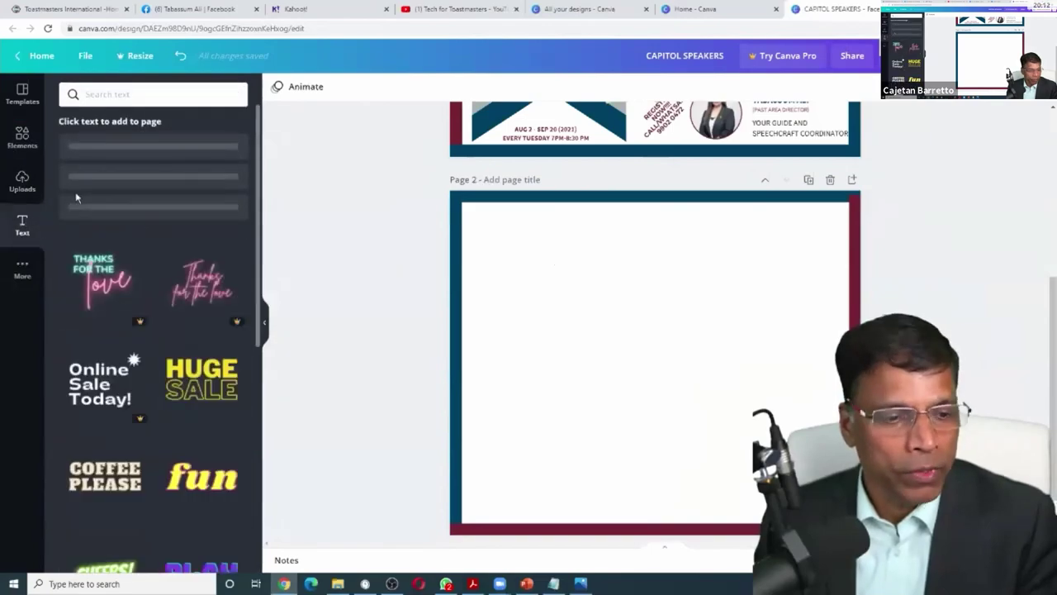
drag(116, 156, 585, 339)
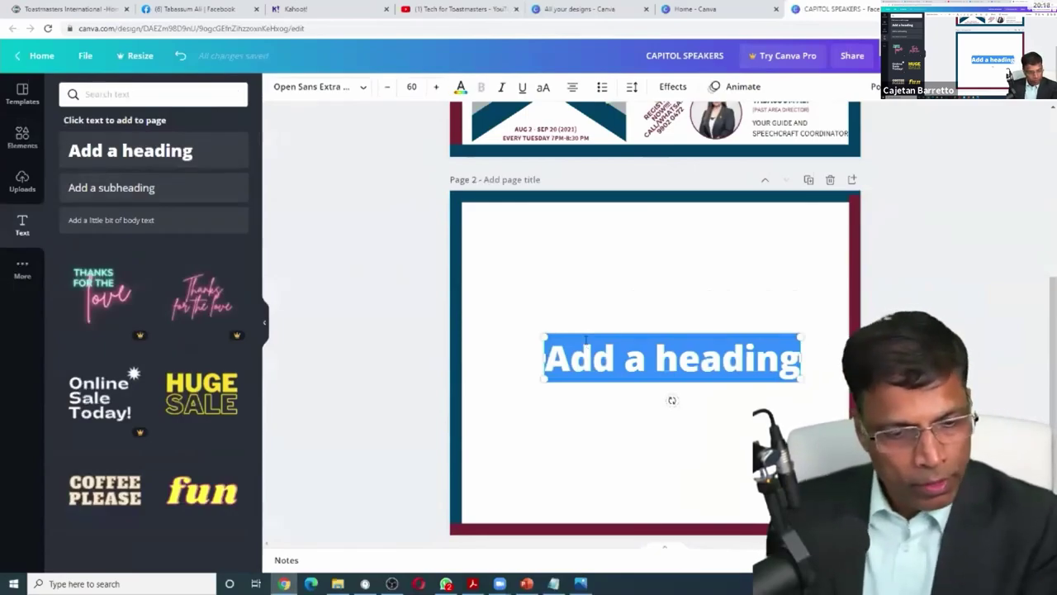
text(7)
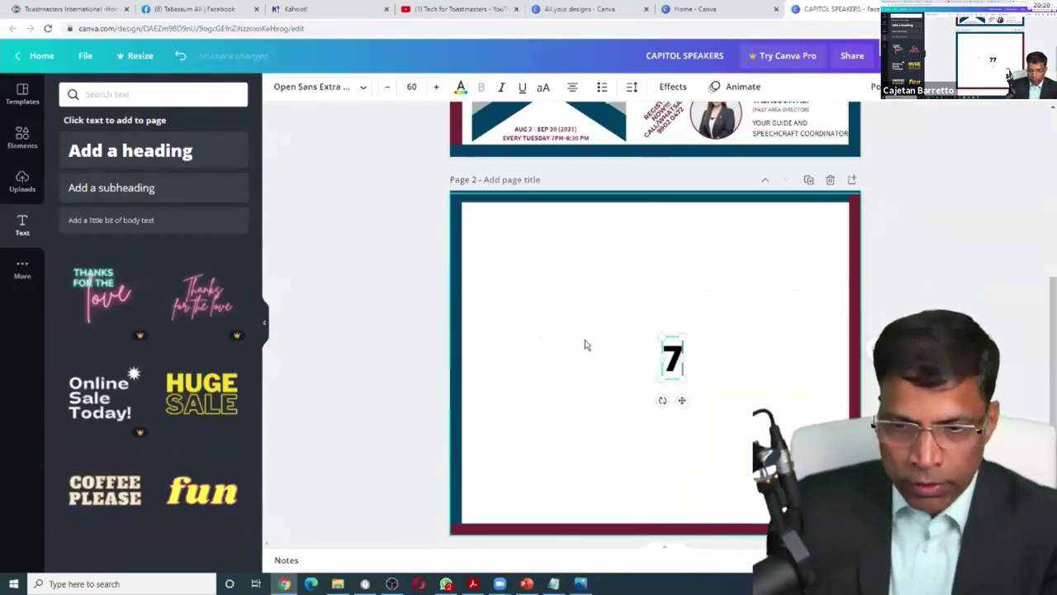
text(72432)
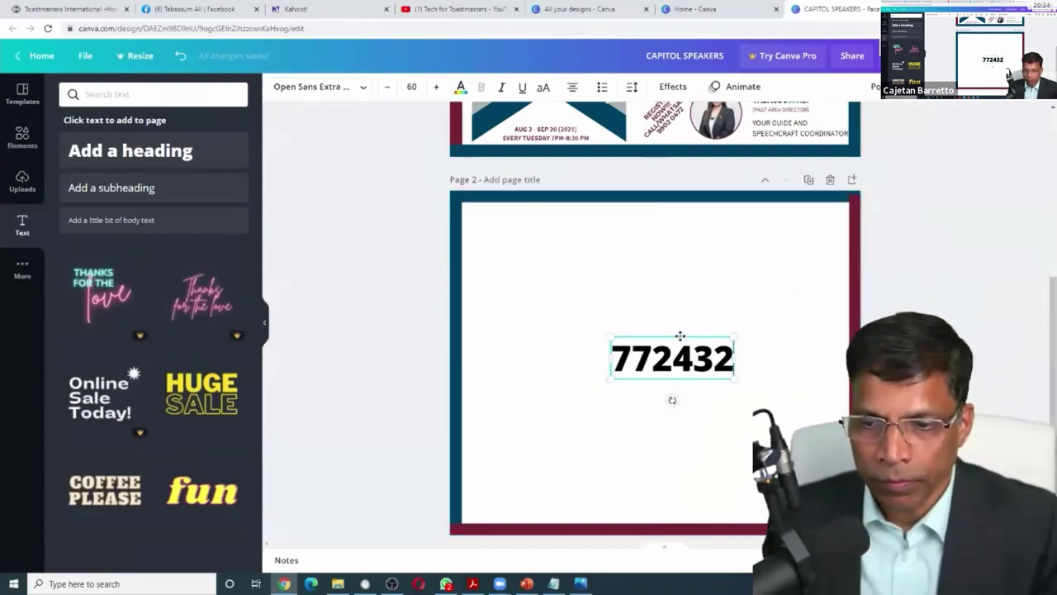
Step: Duplicate the 772432 line just below it and change the copy to 004165
click(679, 334)
click(674, 353)
key(ctrl+d)
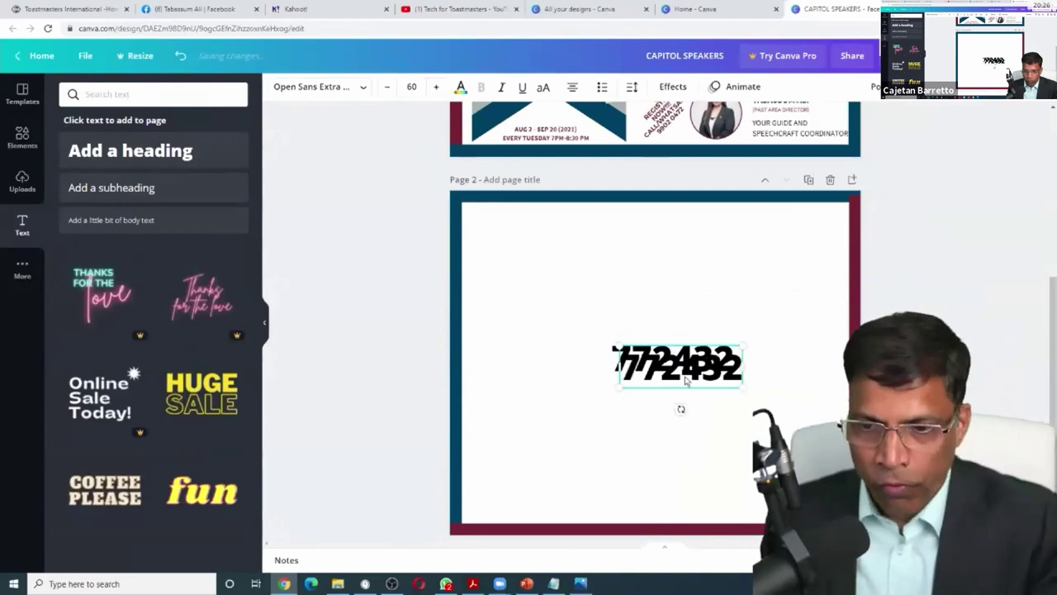
drag(680, 408, 676, 421)
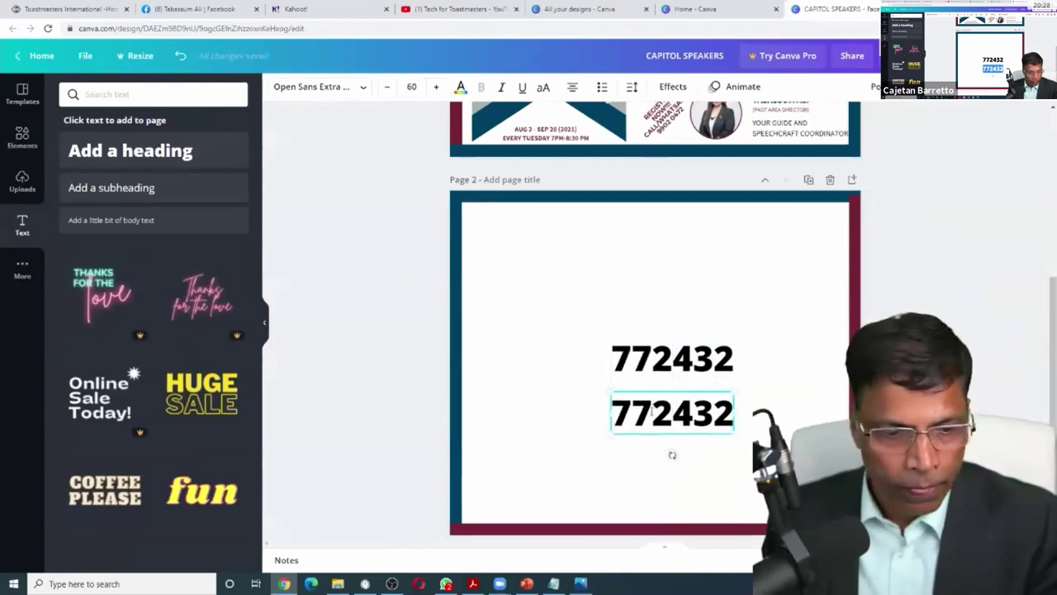
double_click(652, 411)
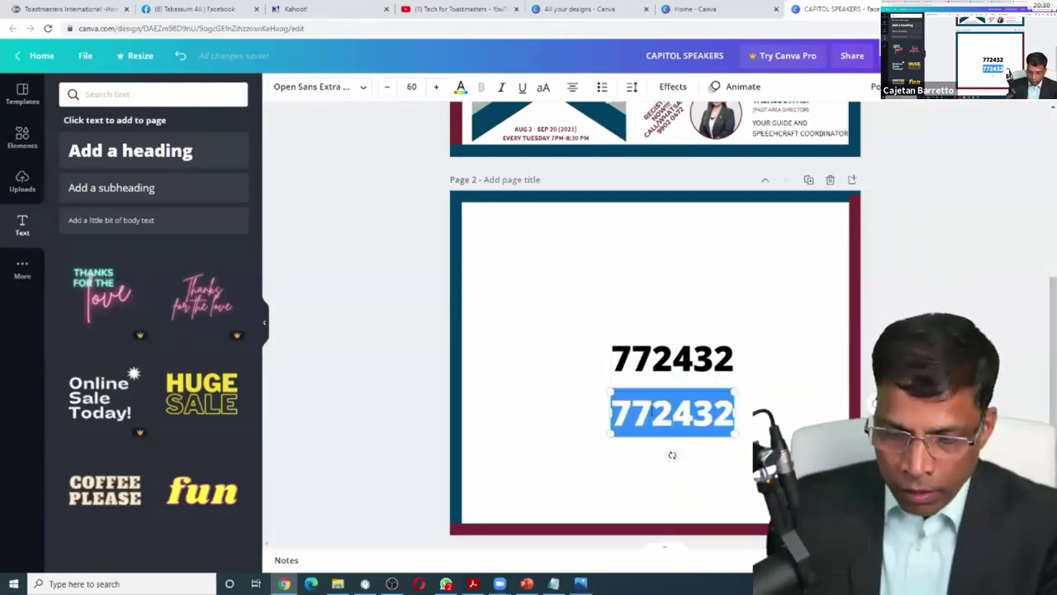
text(004165)
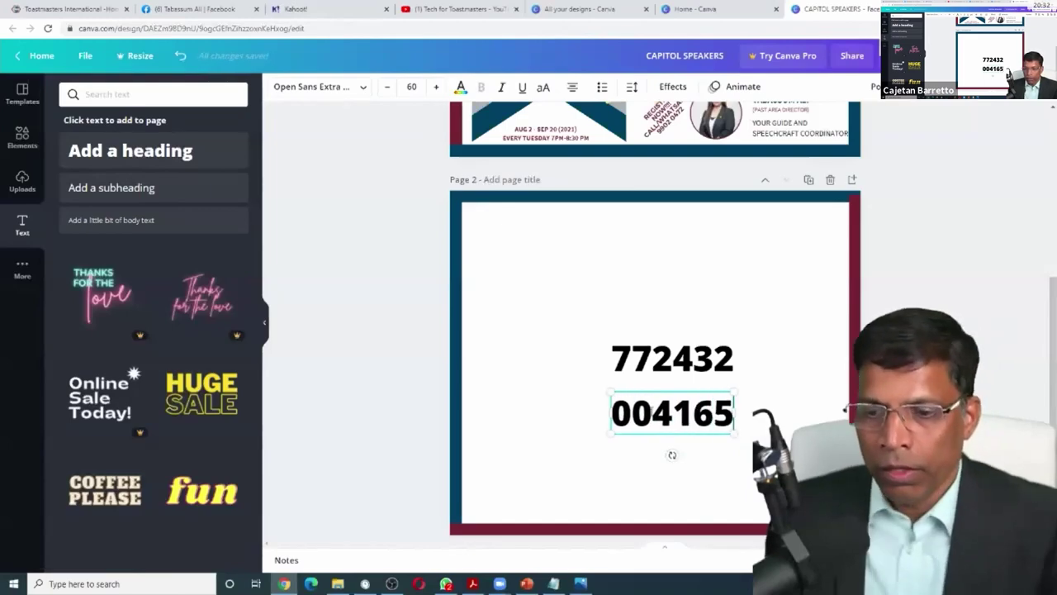
drag(694, 422, 693, 421)
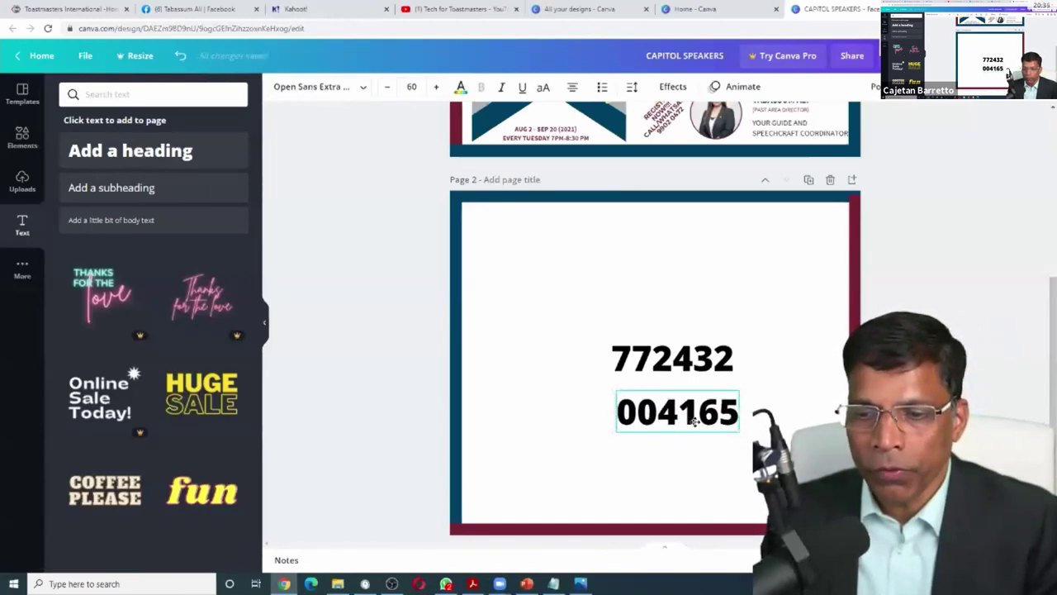
click(853, 221)
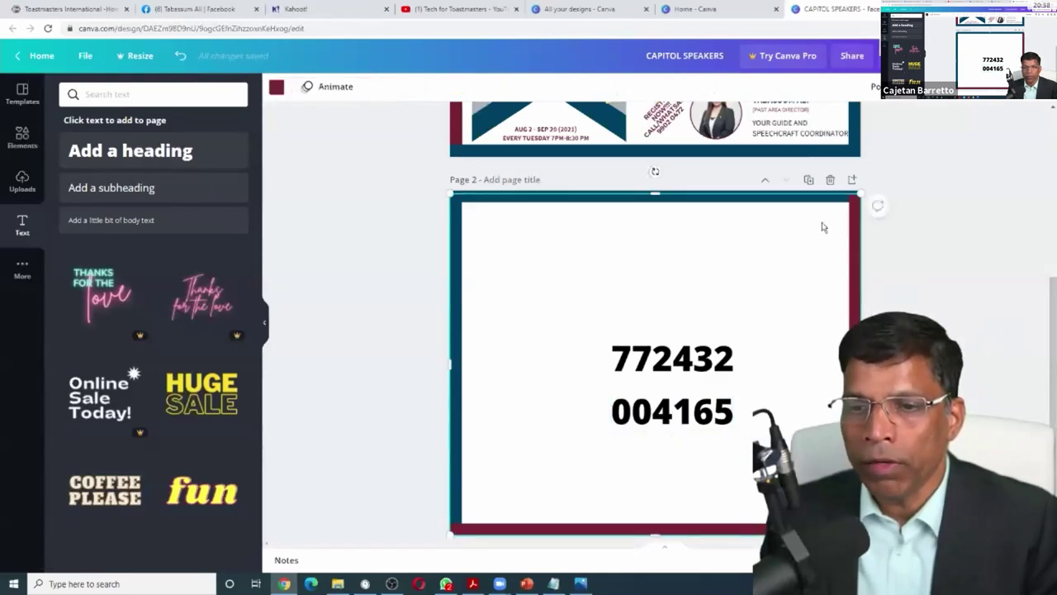
click(277, 89)
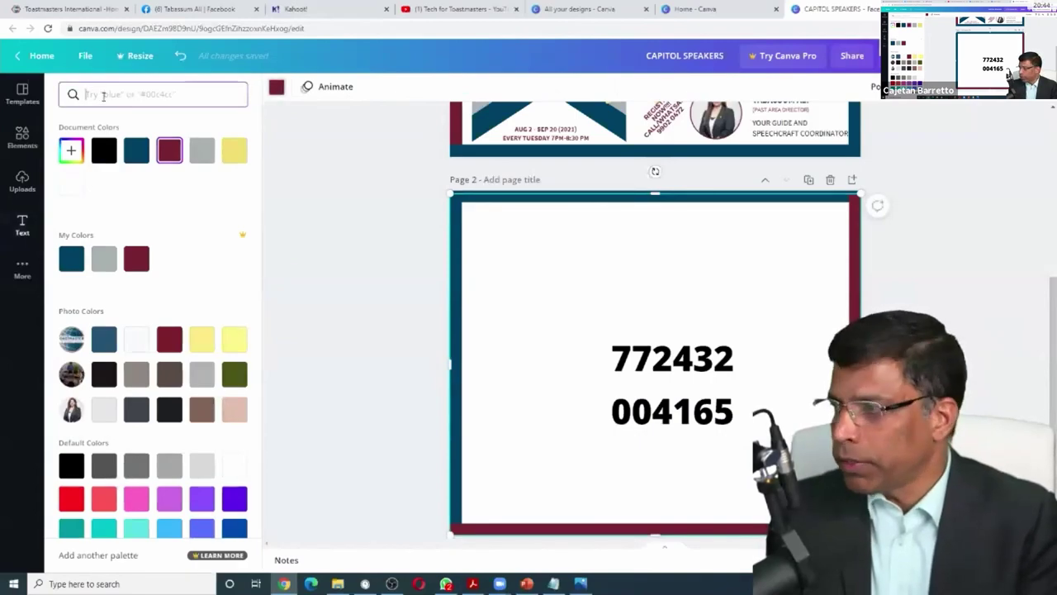
click(103, 94)
text(004)
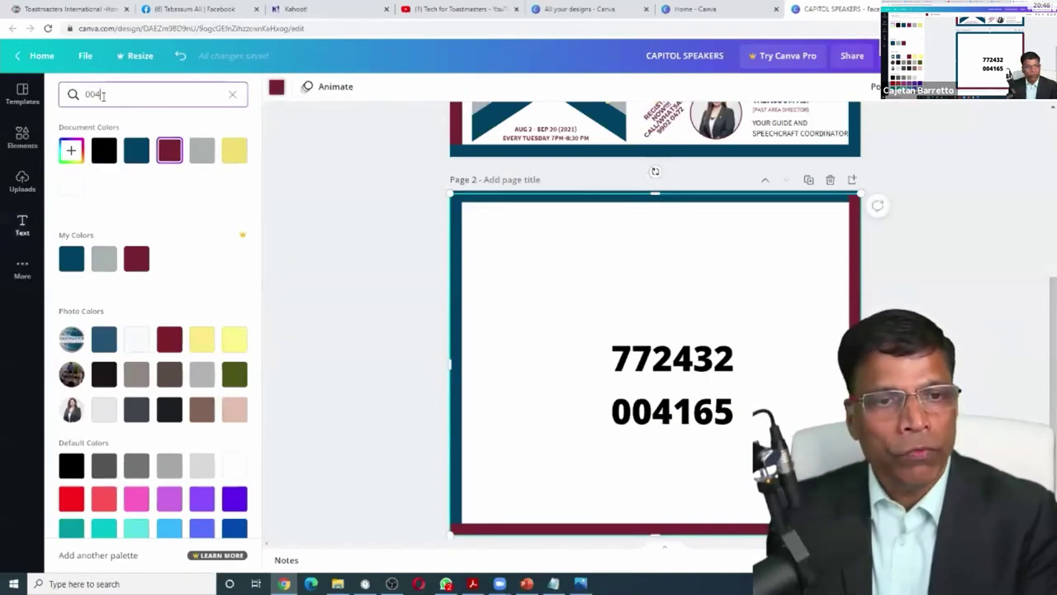
text(165)
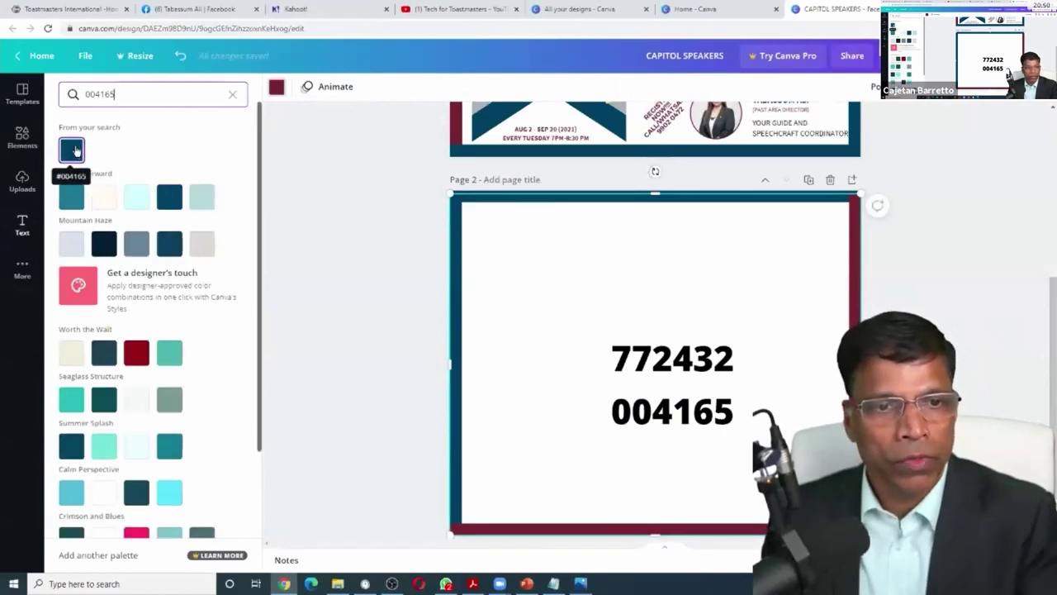
click(73, 150)
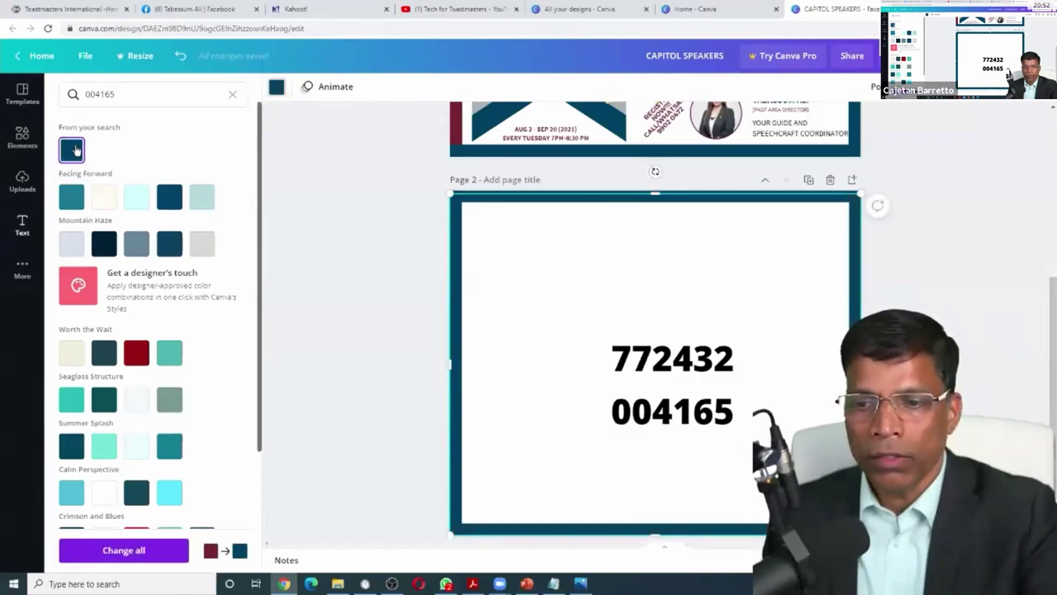
double_click(122, 94)
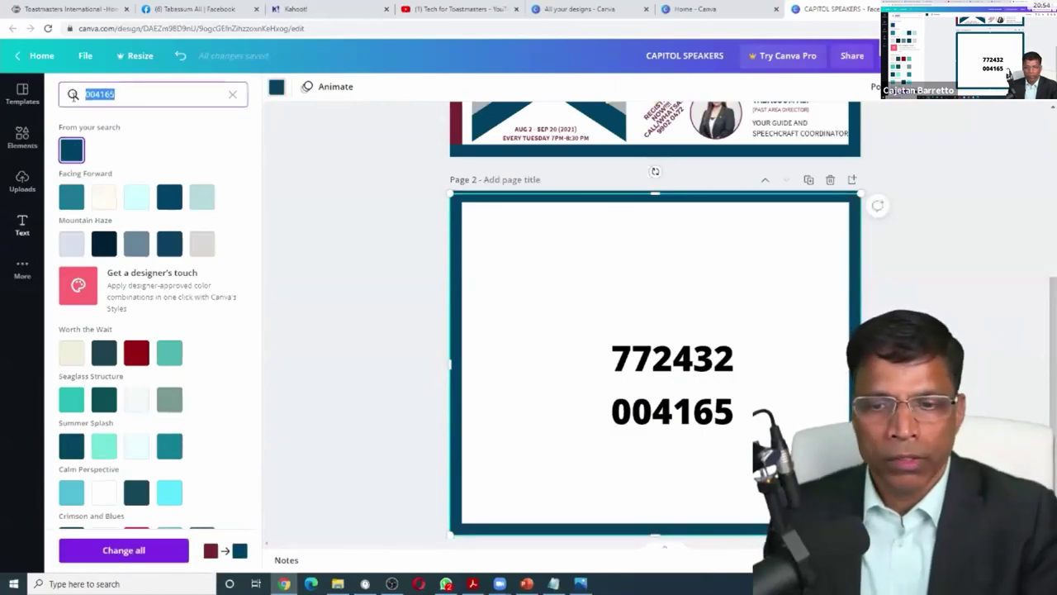
text(77)
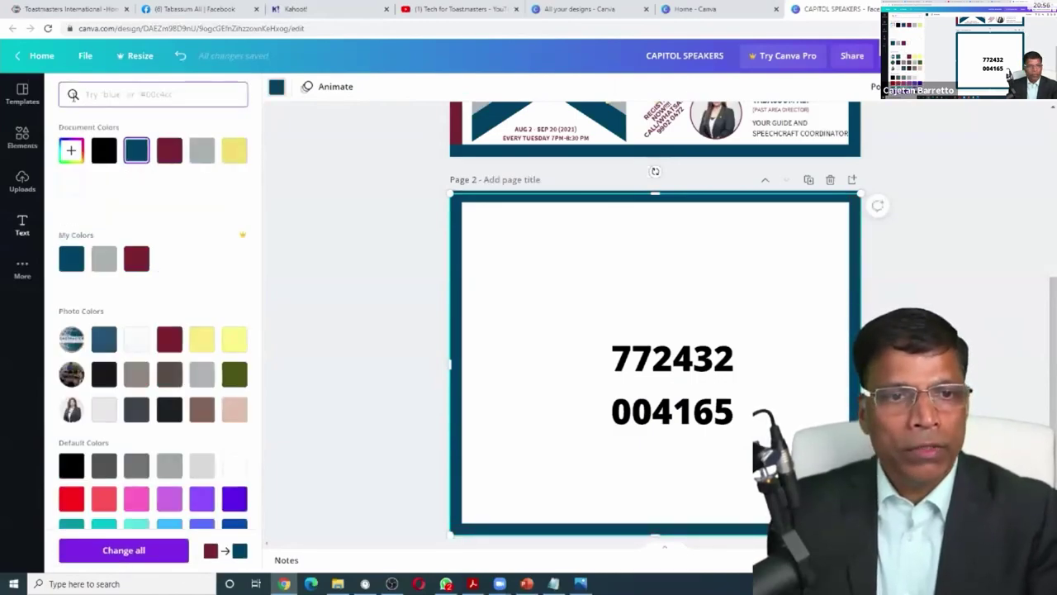
text(2432)
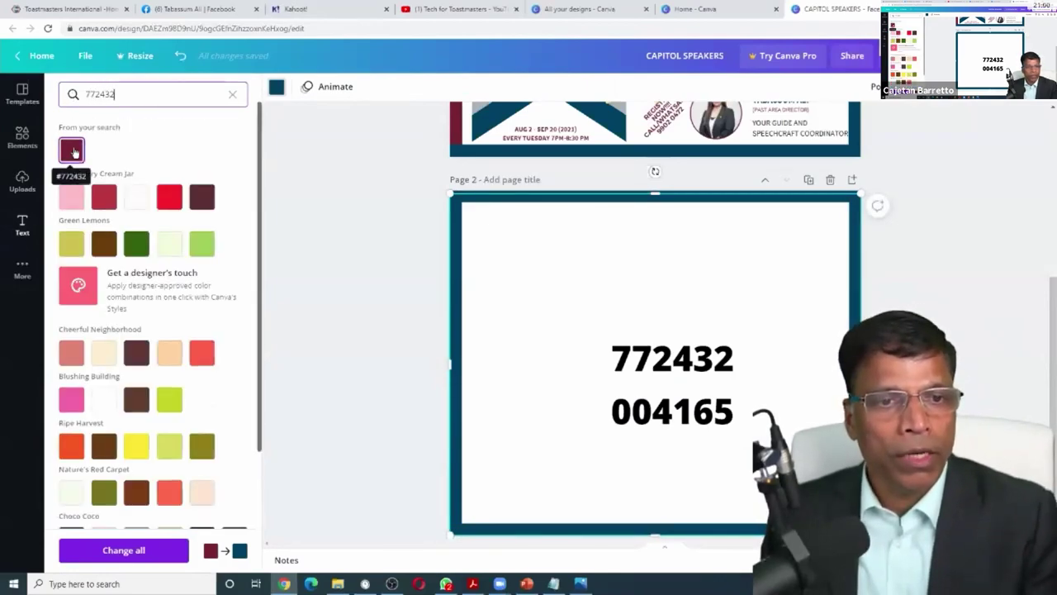
click(73, 150)
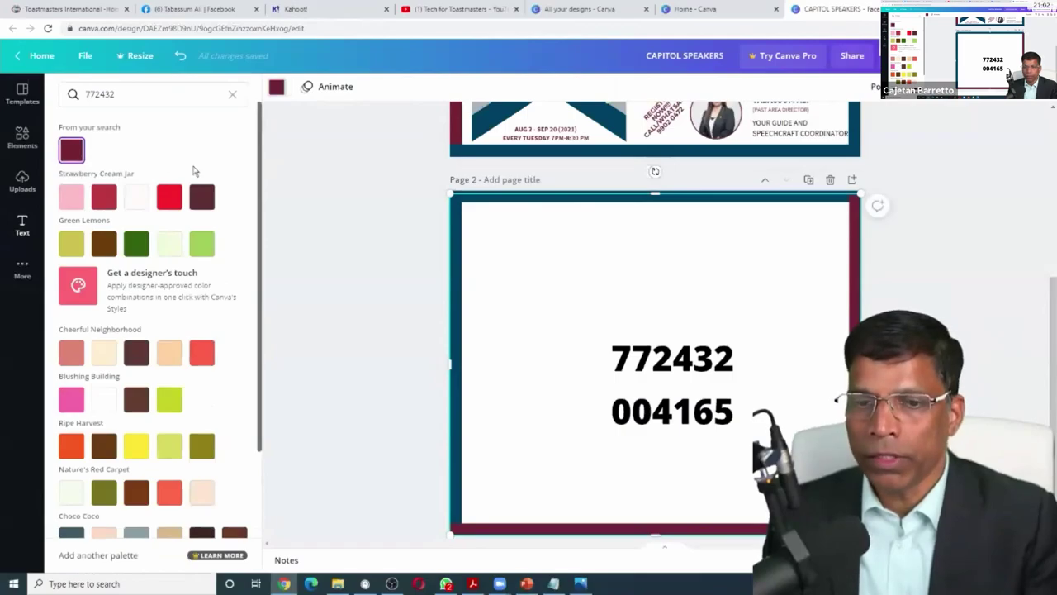
click(272, 183)
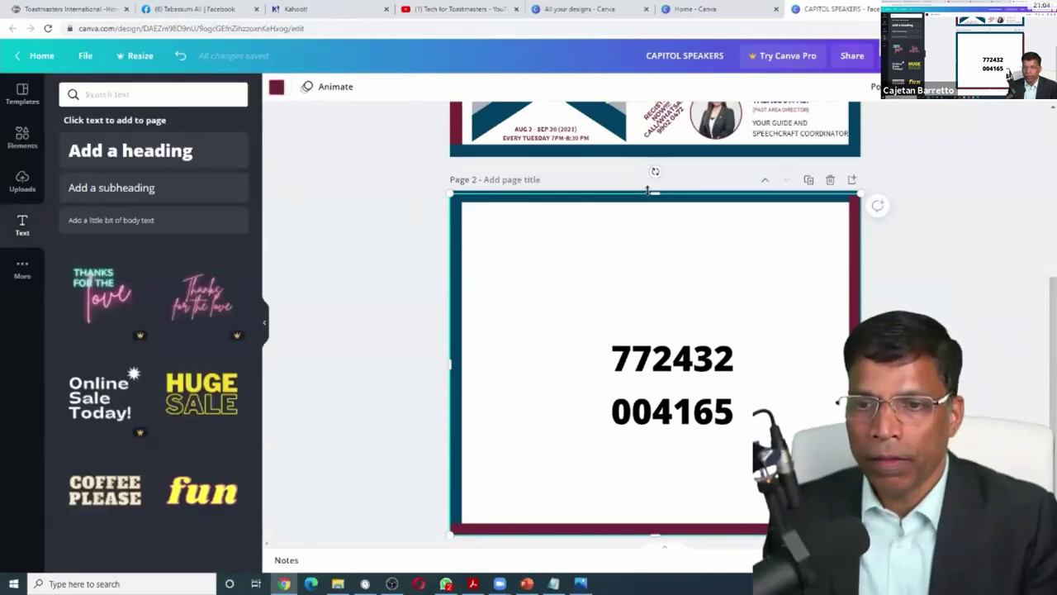
Step: Rotate page 2's border frame to about 178° from the zoomed-out overview, then zoom back in
click(977, 188)
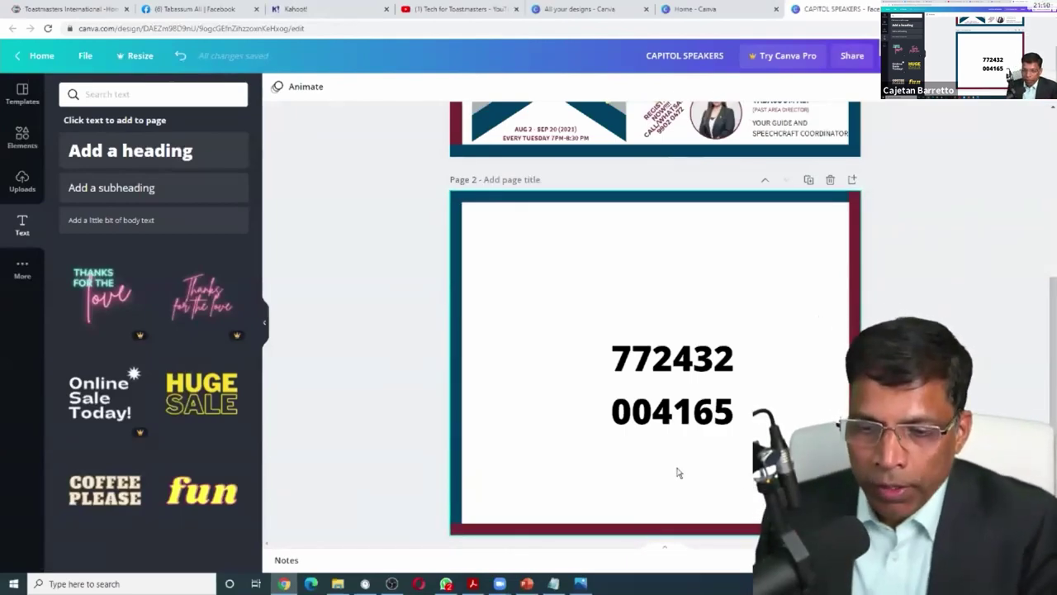
click(697, 358)
click(488, 321)
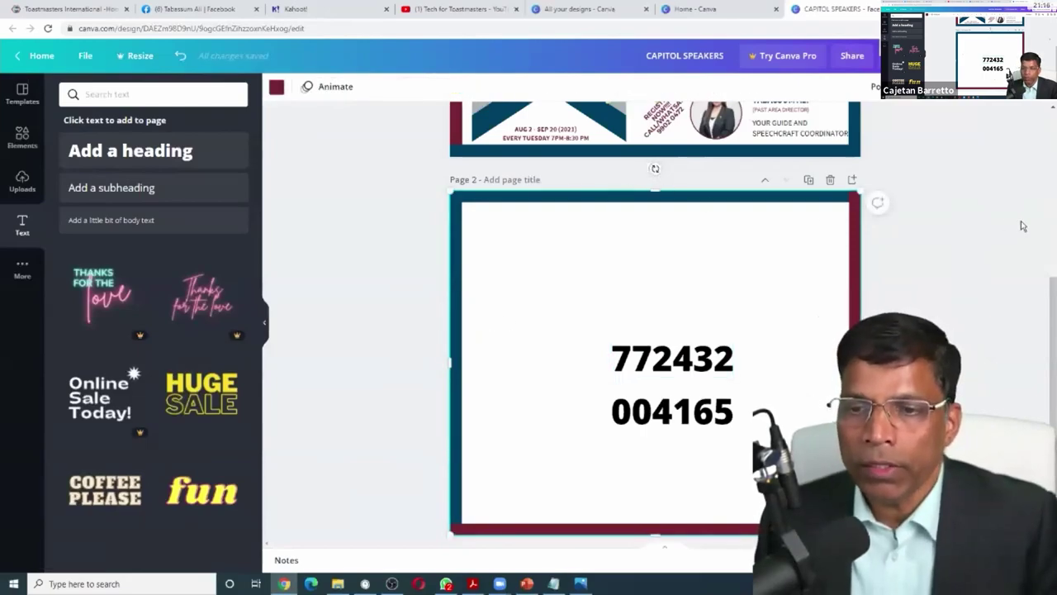
key(ctrl+plus)
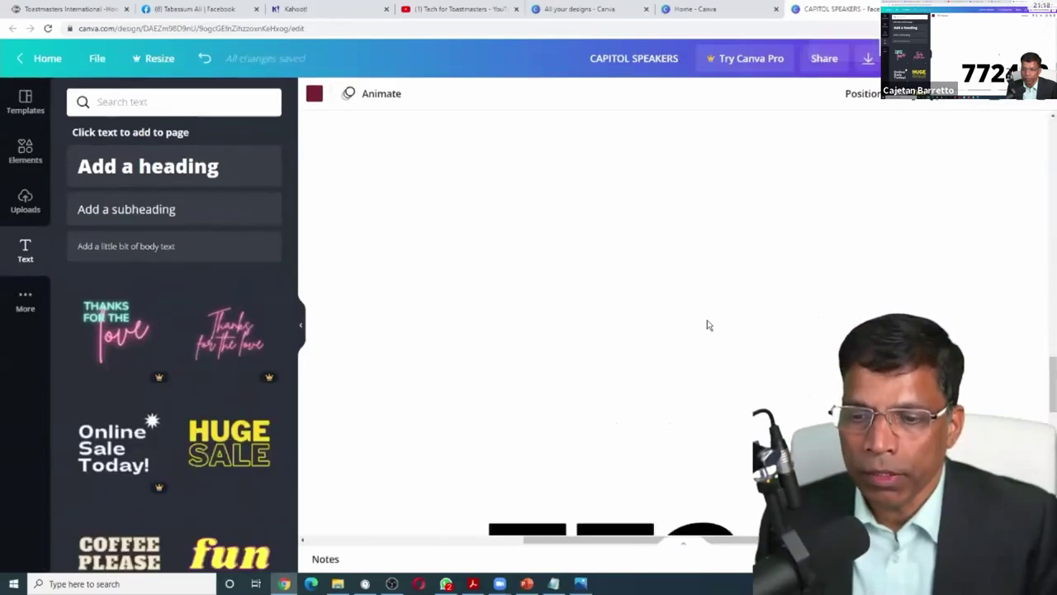
key(ctrl+minus)
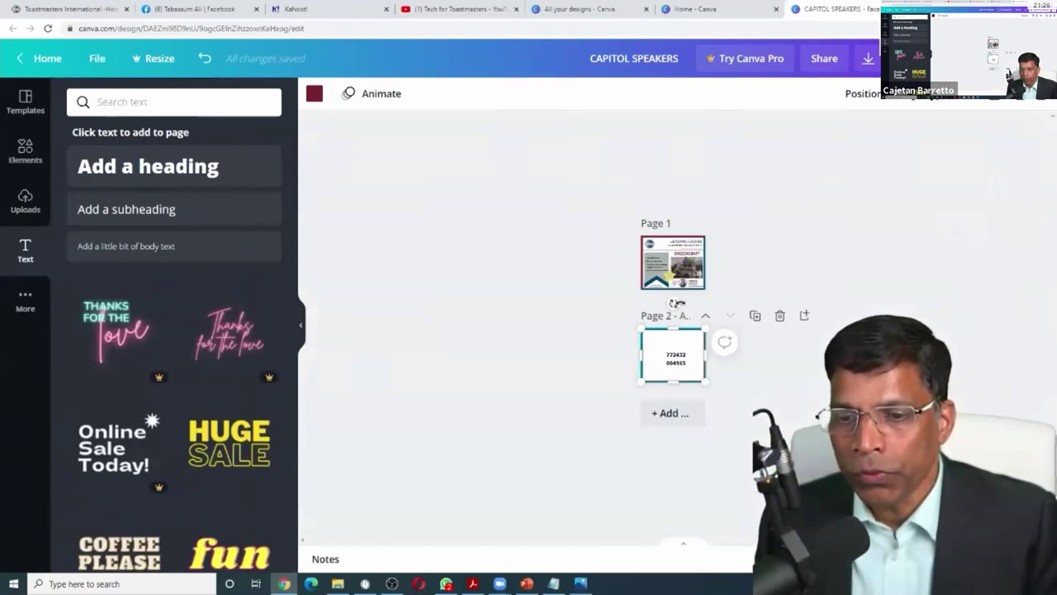
mouse_move(676, 303)
mouse_down()
mouse_move(702, 307)
mouse_move(668, 305)
mouse_up()
key(ctrl+0)
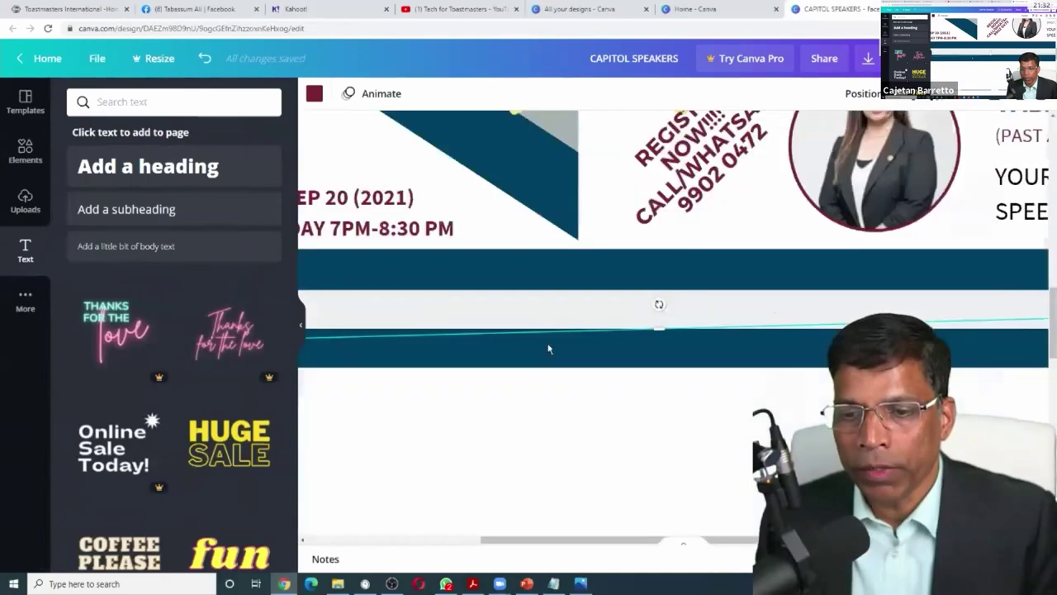
key(ctrl+minus)
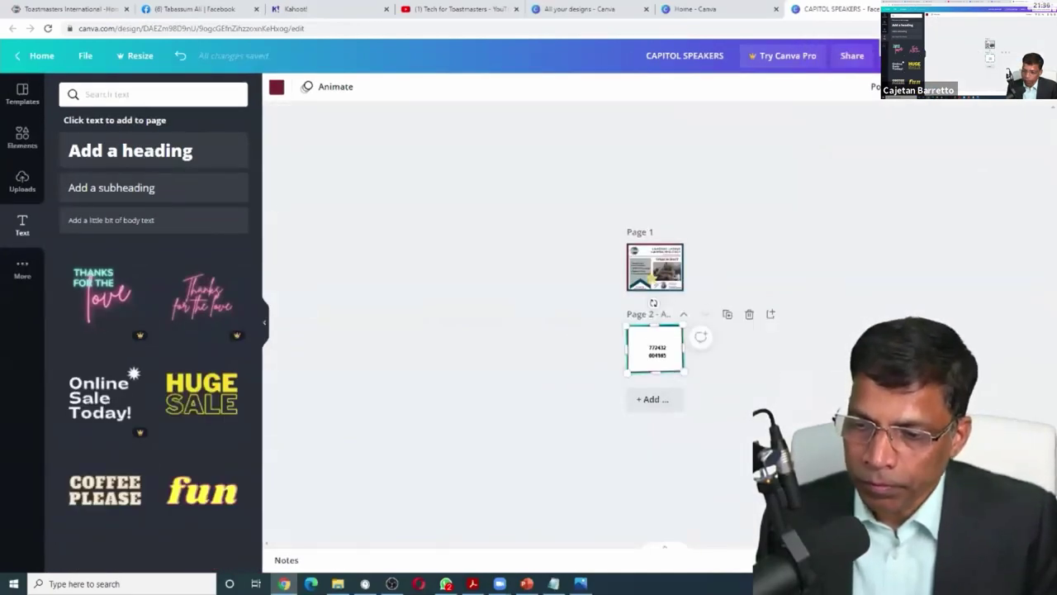
click(974, 560)
click(958, 301)
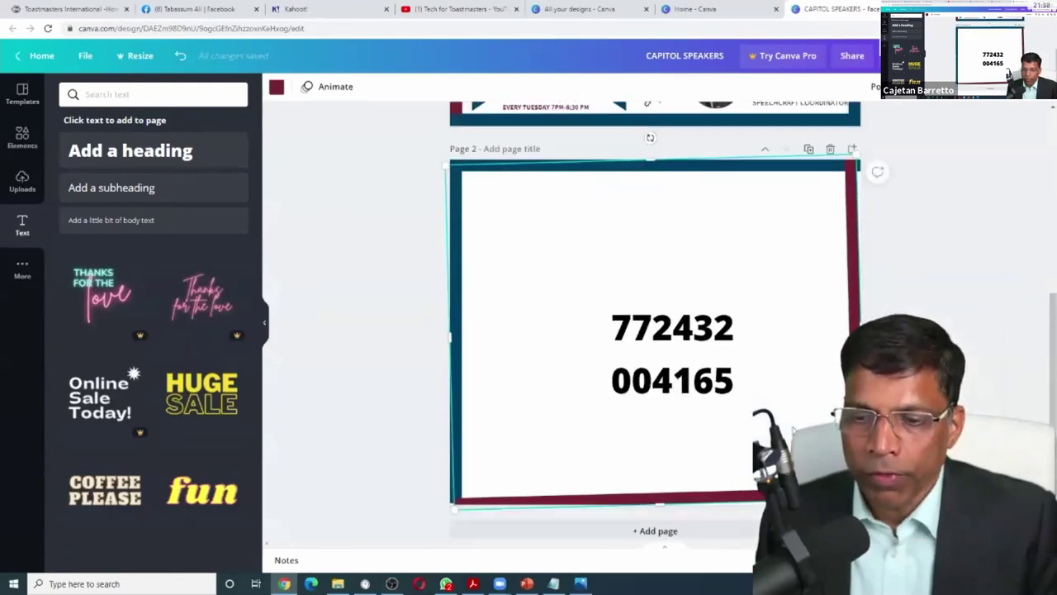
Step: Move 772432 up above 004165, spin it through several angles, and return it to 0°
scroll(685, 308, down, 1)
click(673, 306)
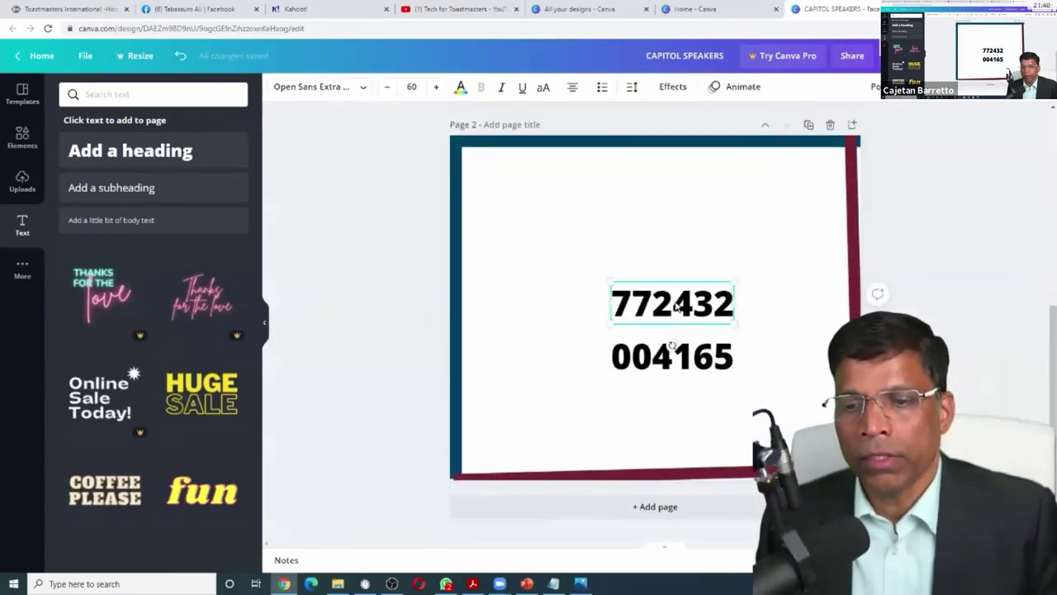
drag(676, 305, 676, 248)
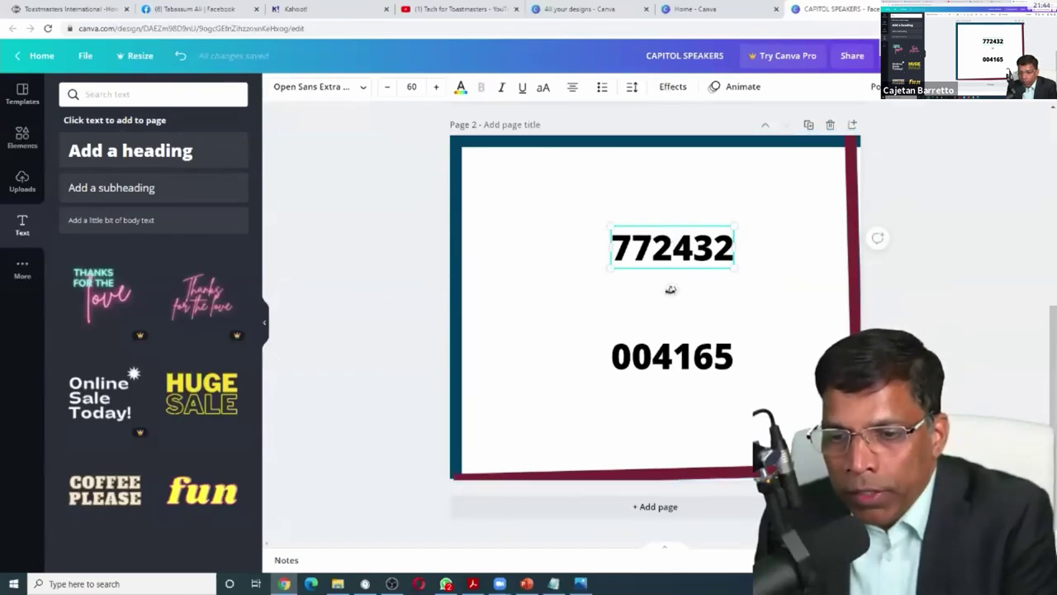
mouse_move(655, 291)
mouse_down()
mouse_move(628, 264)
mouse_move(628, 229)
mouse_move(699, 198)
mouse_move(748, 248)
mouse_move(677, 239)
mouse_move(661, 294)
mouse_move(672, 294)
mouse_move(636, 287)
mouse_up()
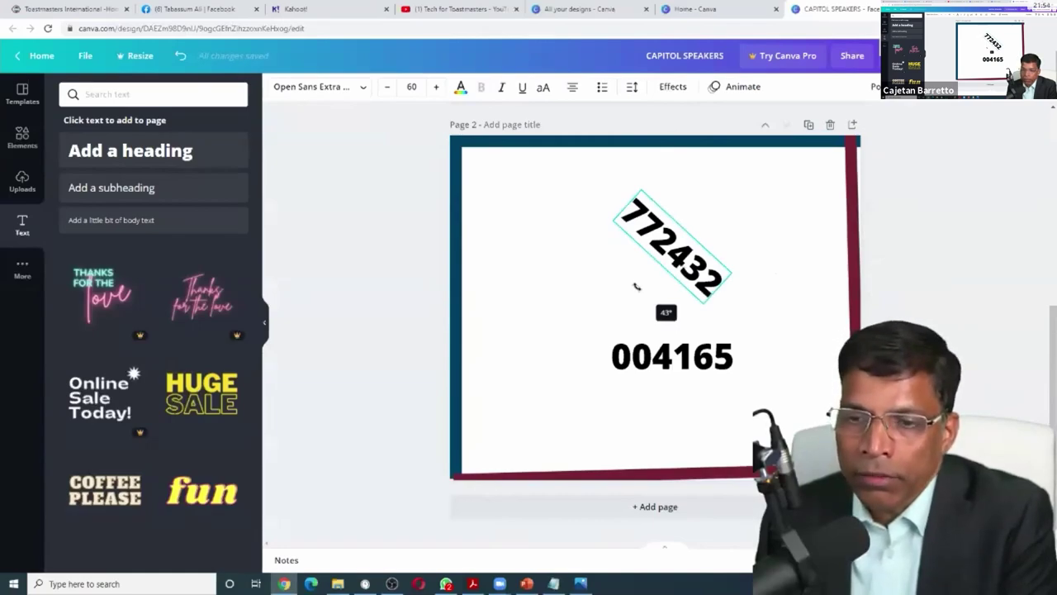
drag(636, 286, 634, 247)
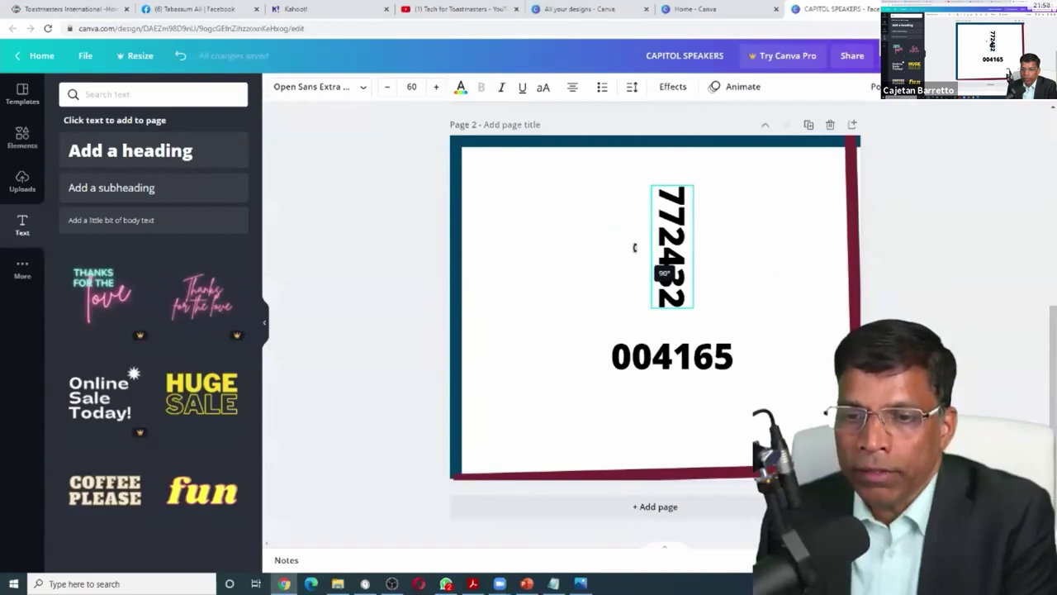
drag(634, 247, 676, 314)
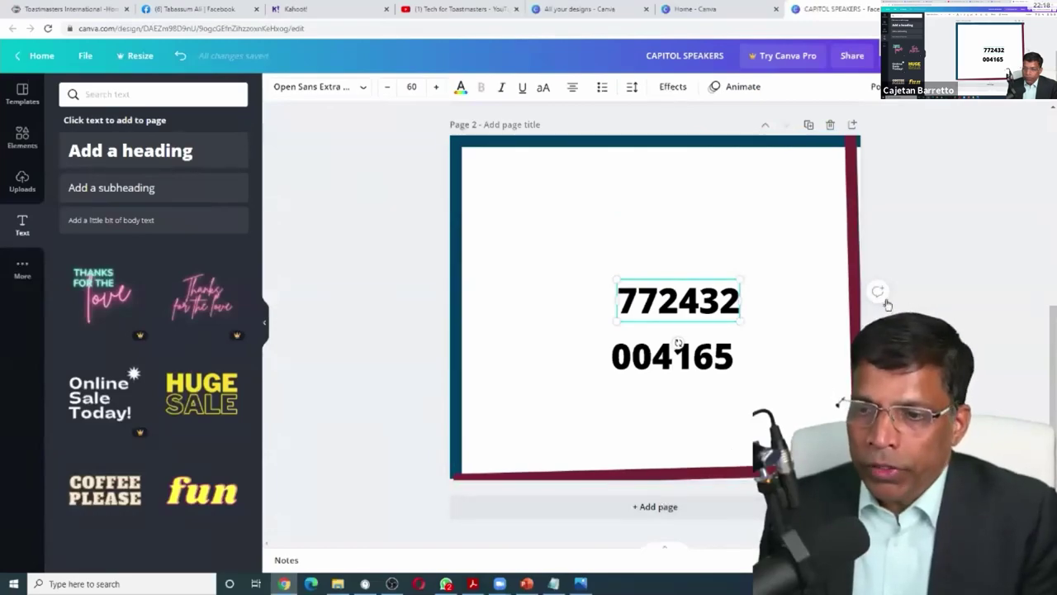
click(575, 266)
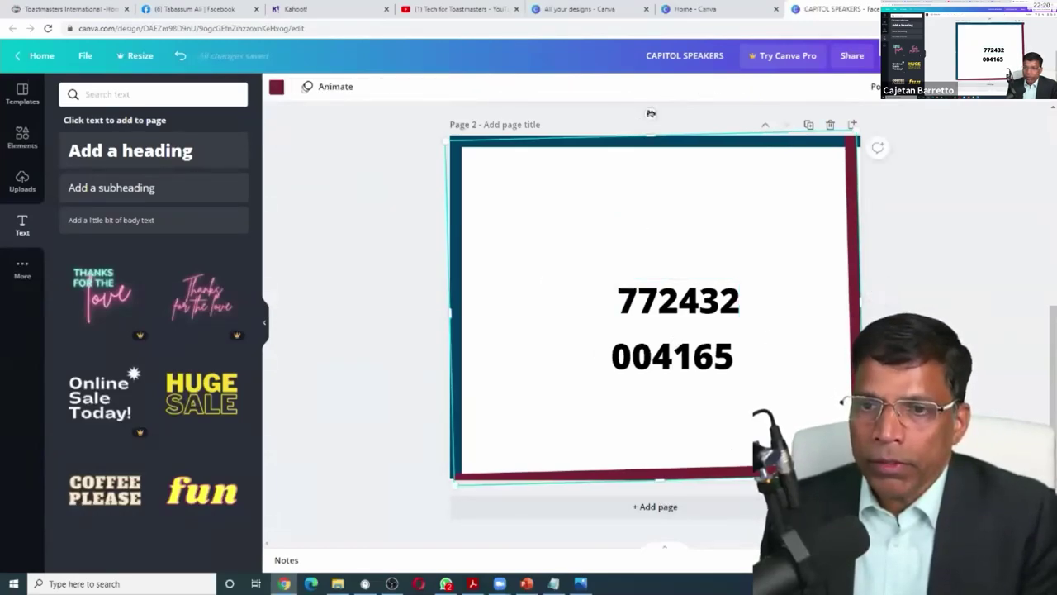
Step: Straighten the border frame, then set the Share link to view-only and copy it
drag(649, 108, 673, 111)
click(949, 146)
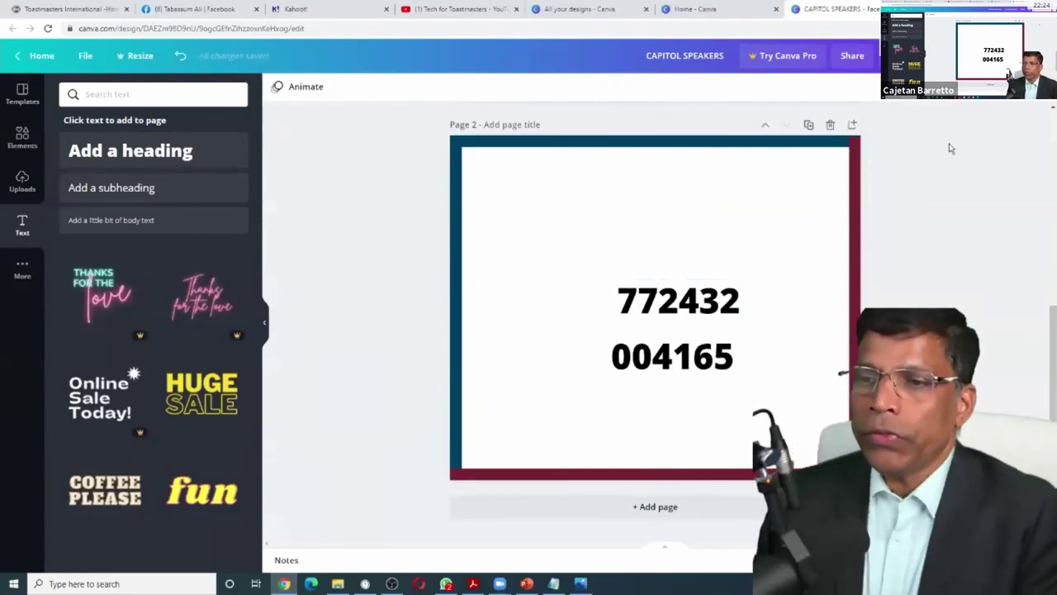
click(856, 66)
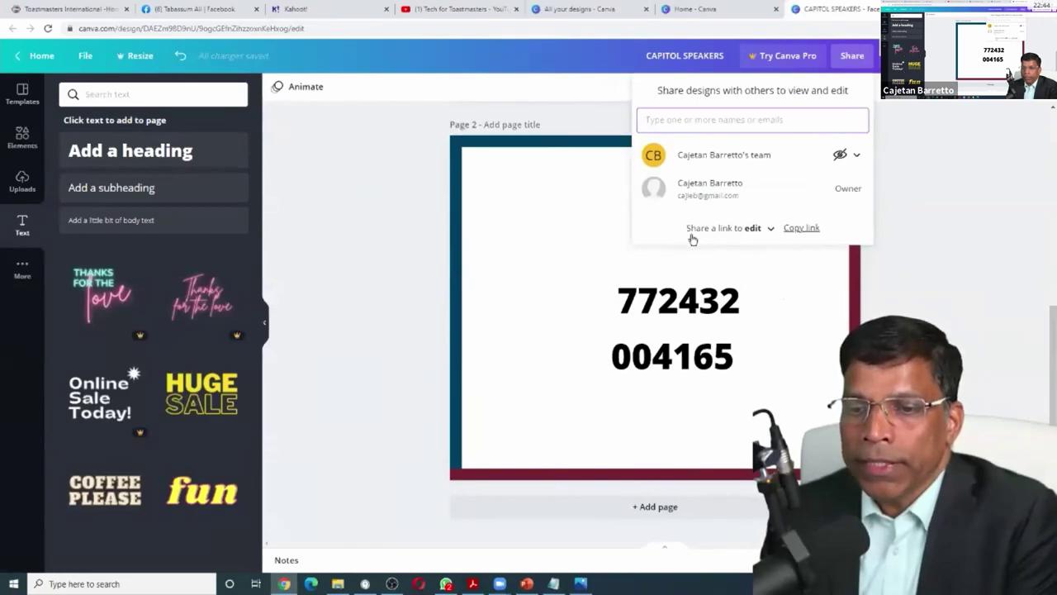
click(771, 231)
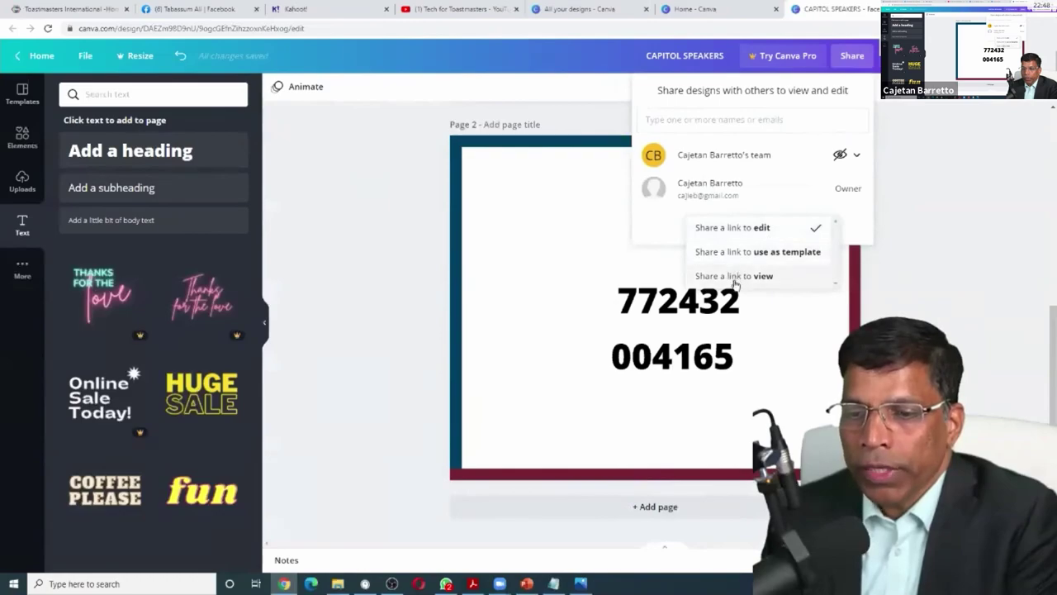
click(735, 277)
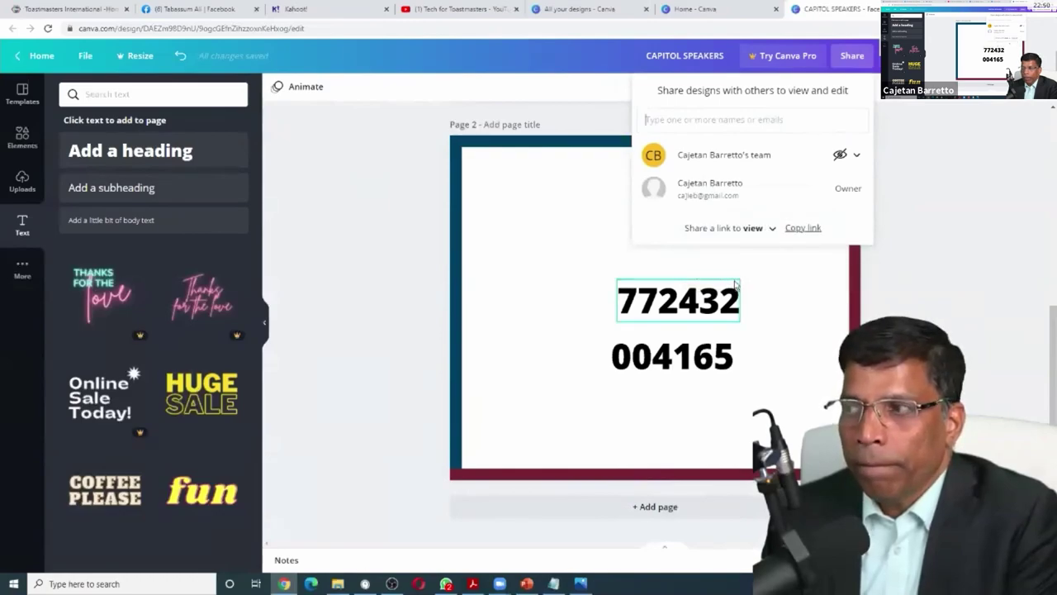
click(801, 228)
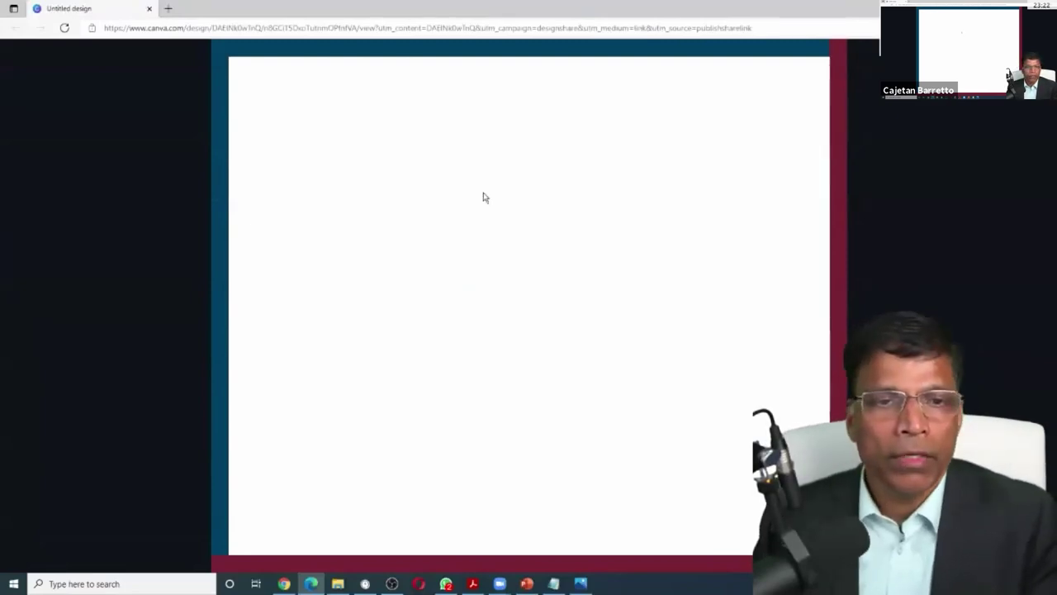
Step: Check the view-only design window, then return to the Canva editor
key(alt+Tab)
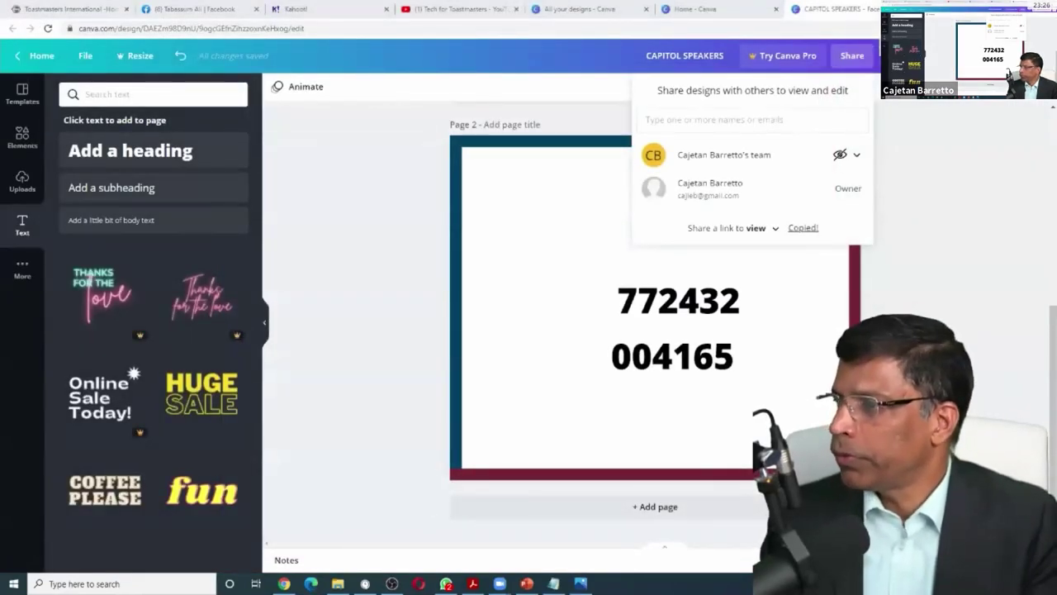
key(alt+Tab)
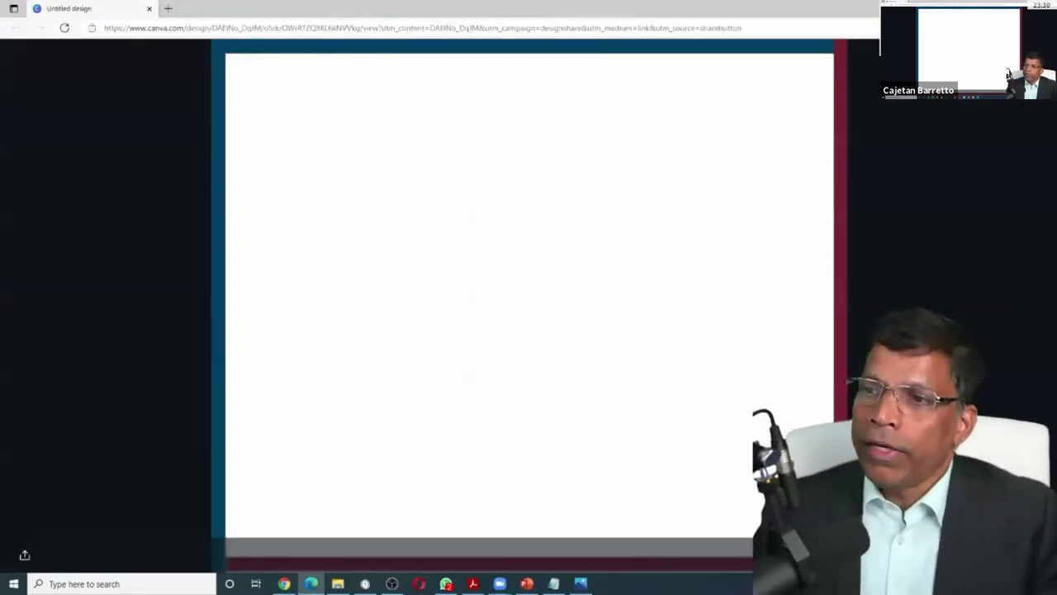
key(alt+Tab)
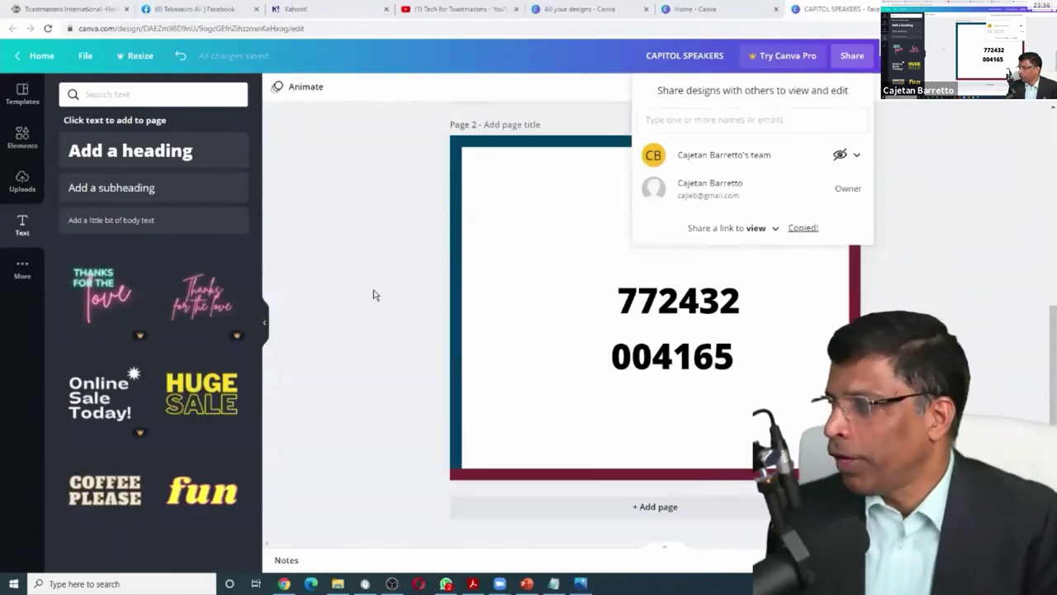
Step: Close the sharing settings and review page 1's Toastmasters logo before returning to page 2
click(323, 171)
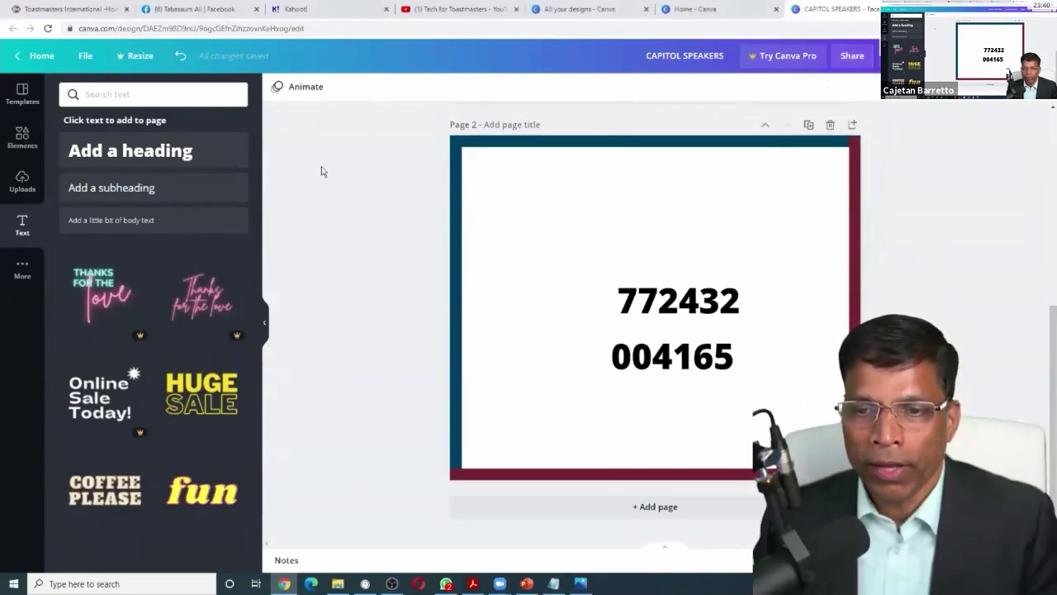
scroll(323, 171, up, 2)
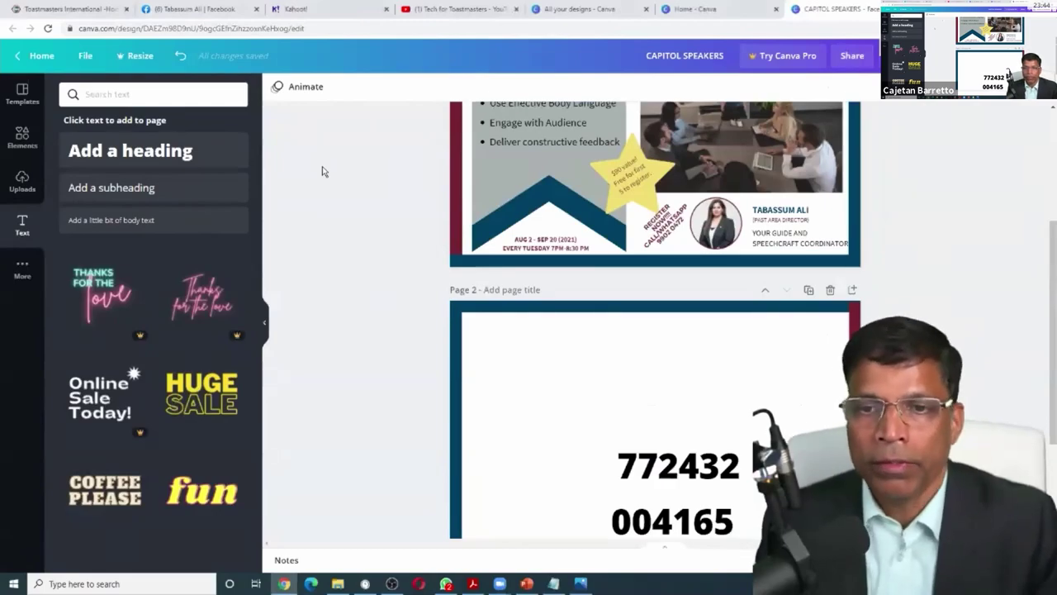
scroll(323, 171, up, 2)
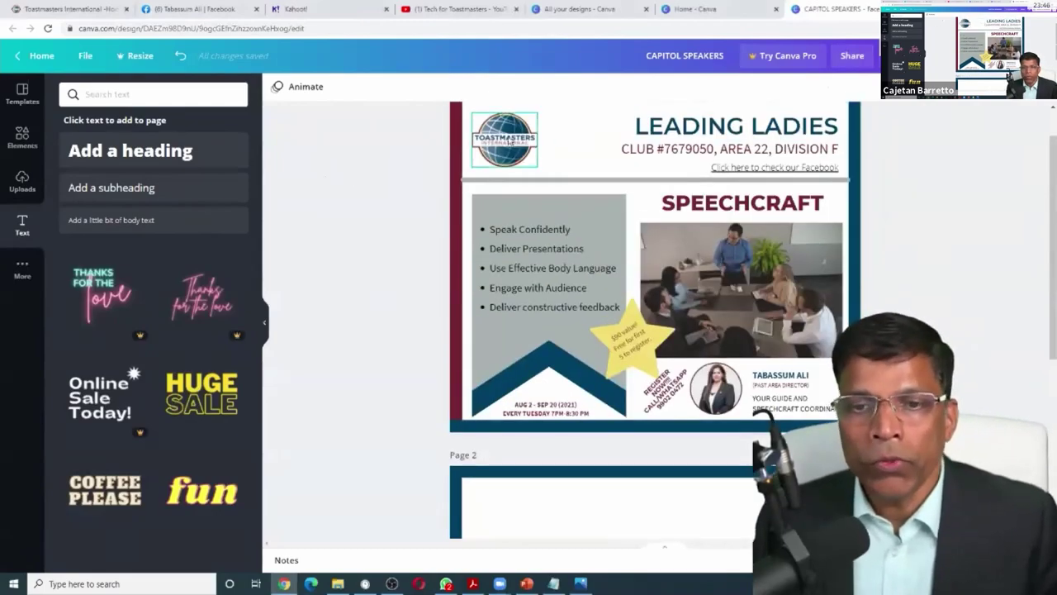
click(509, 141)
scroll(430, 177, up, 1)
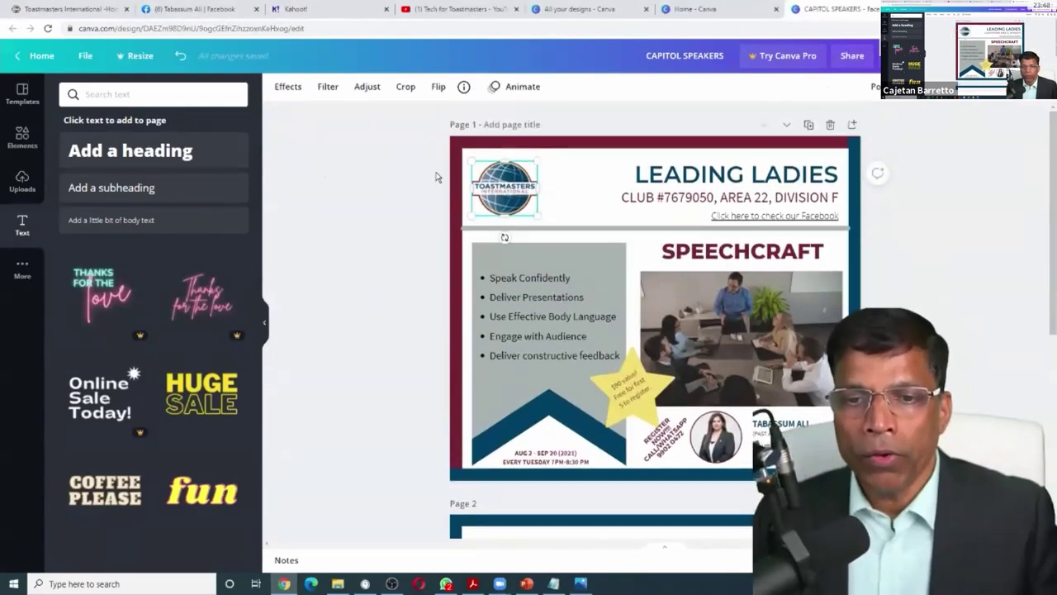
scroll(494, 194, down, 5)
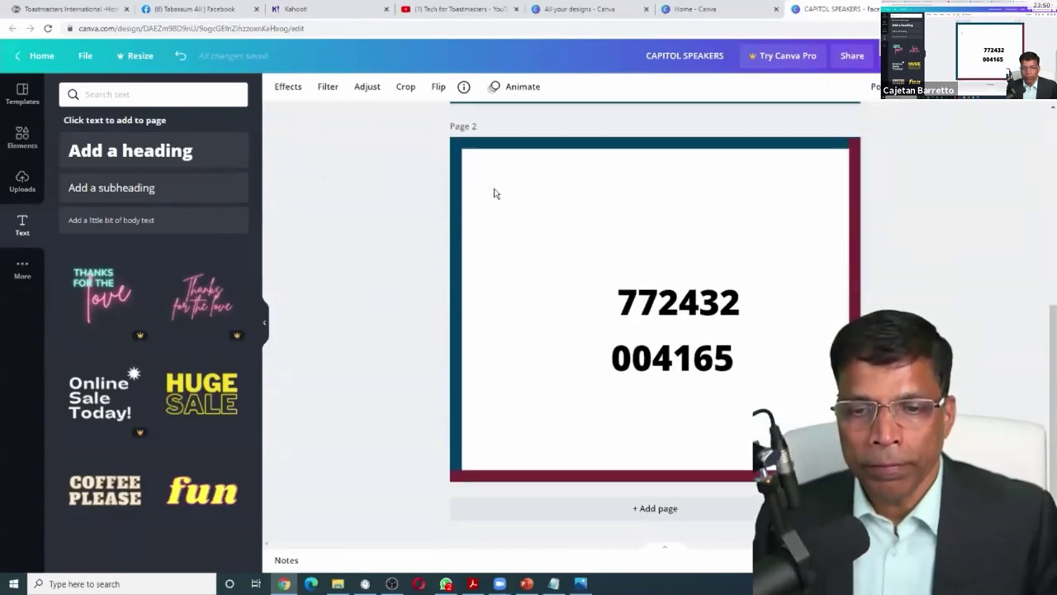
click(513, 198)
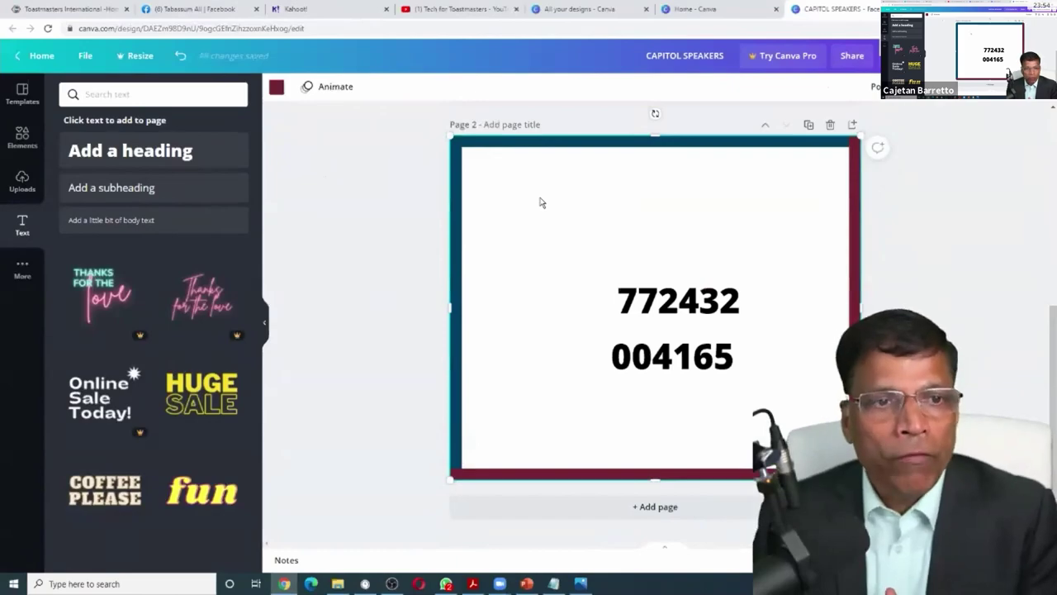
Step: On the Toastmasters site, go through Resources > Brand Portal > Logos and Design Elements and open the Color .png
click(76, 8)
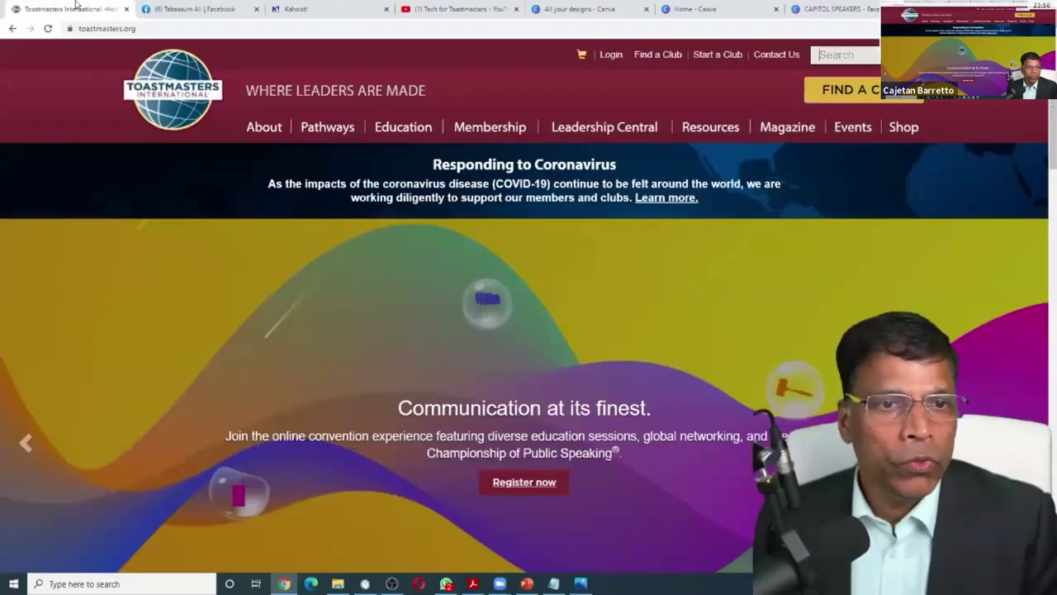
click(192, 29)
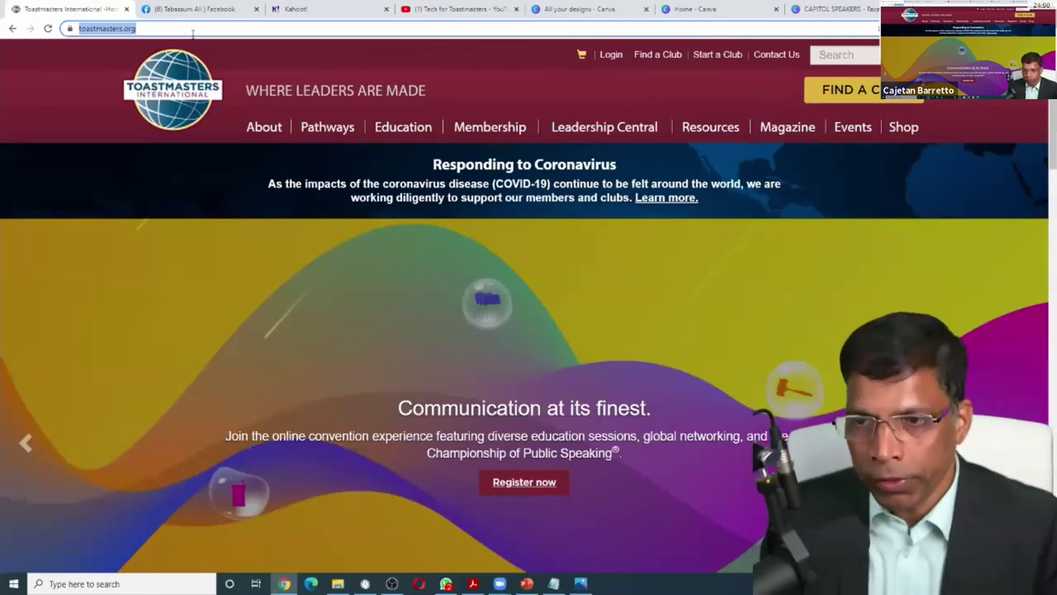
click(703, 131)
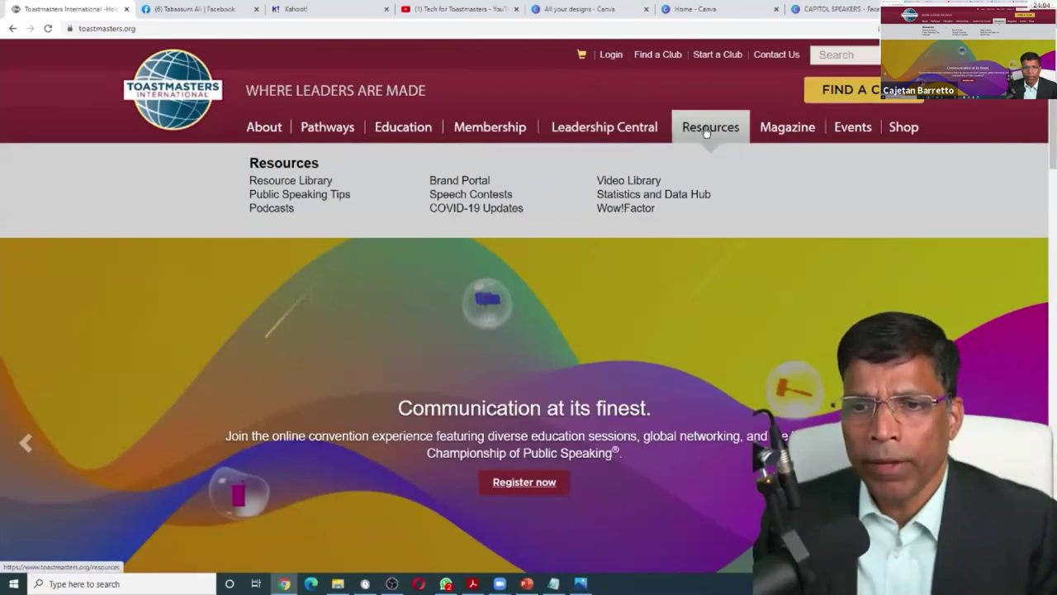
click(446, 181)
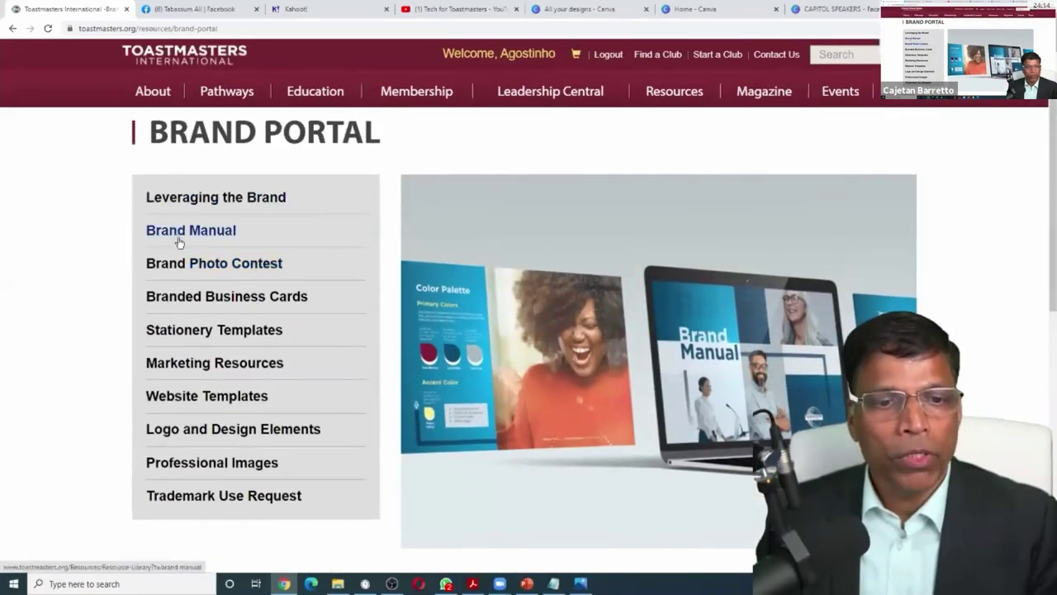
click(230, 431)
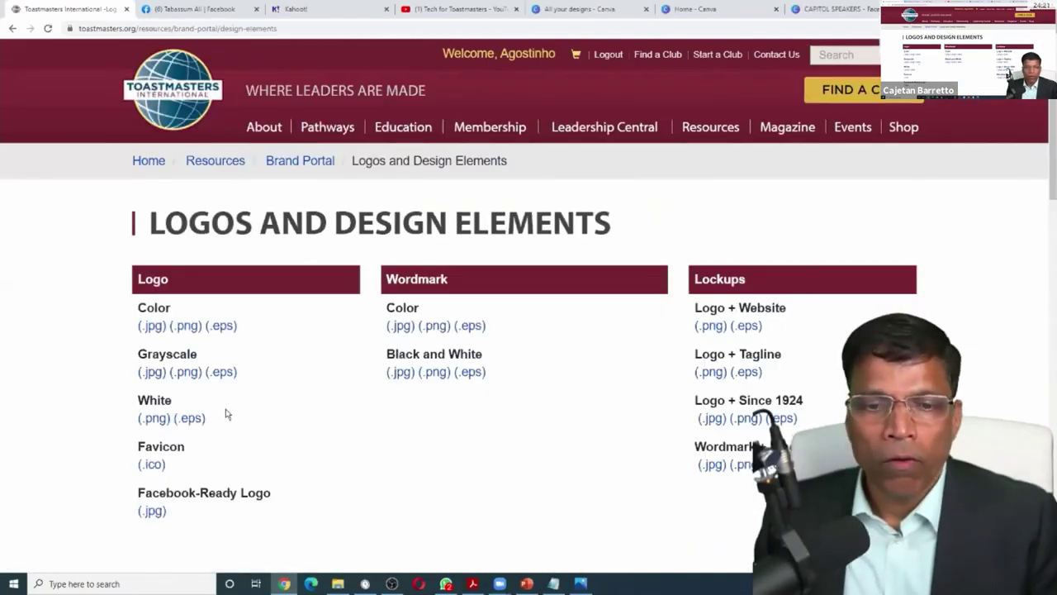
scroll(248, 384, down, 1)
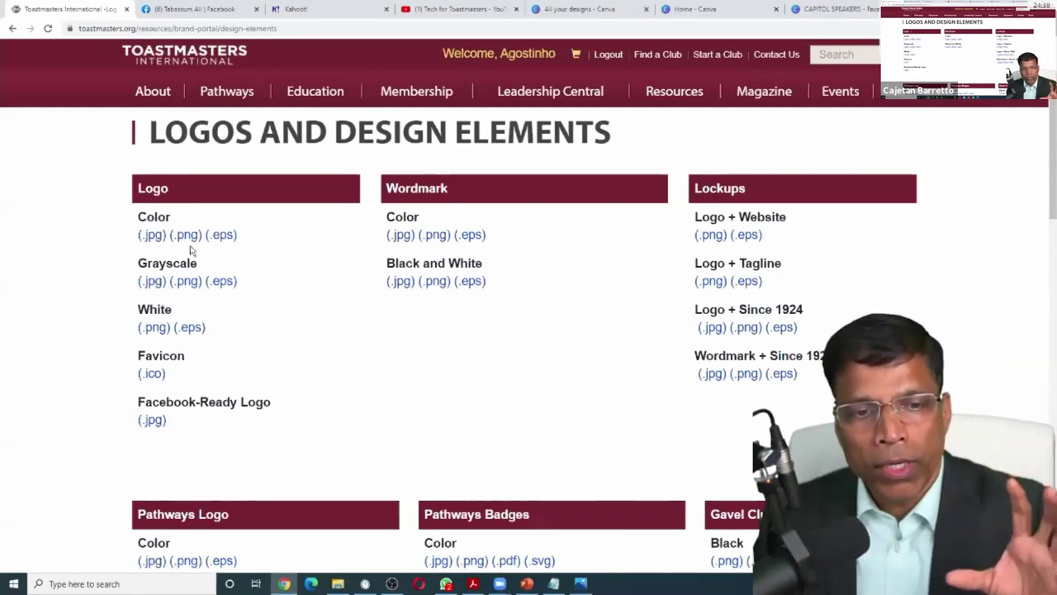
drag(137, 216, 182, 220)
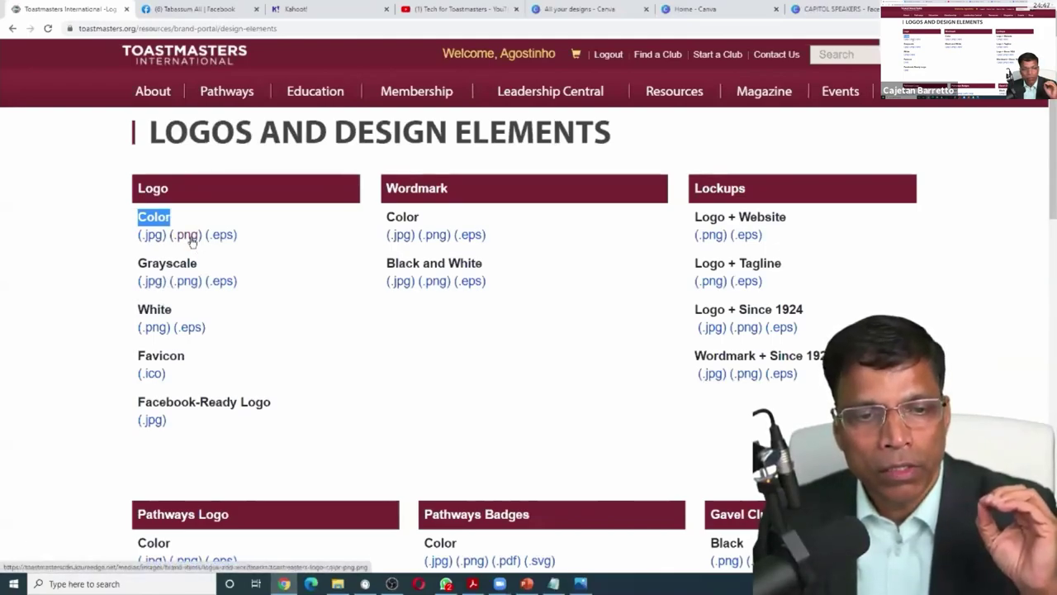
click(189, 237)
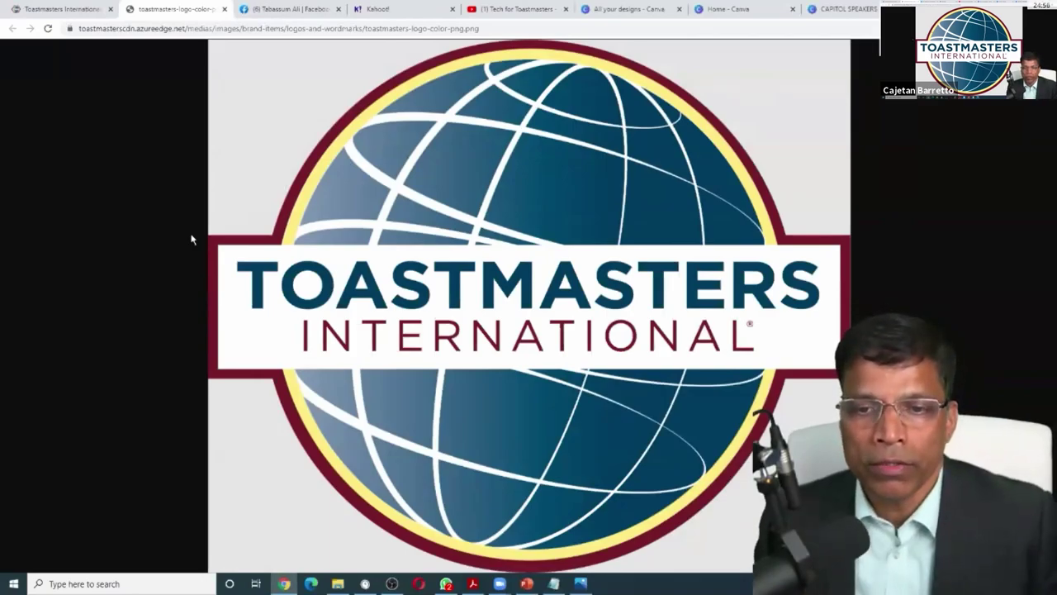
Step: Copy the Toastmasters colour logo image and return to the CAPITOL SPEAKERS Canva tab
right_click(519, 125)
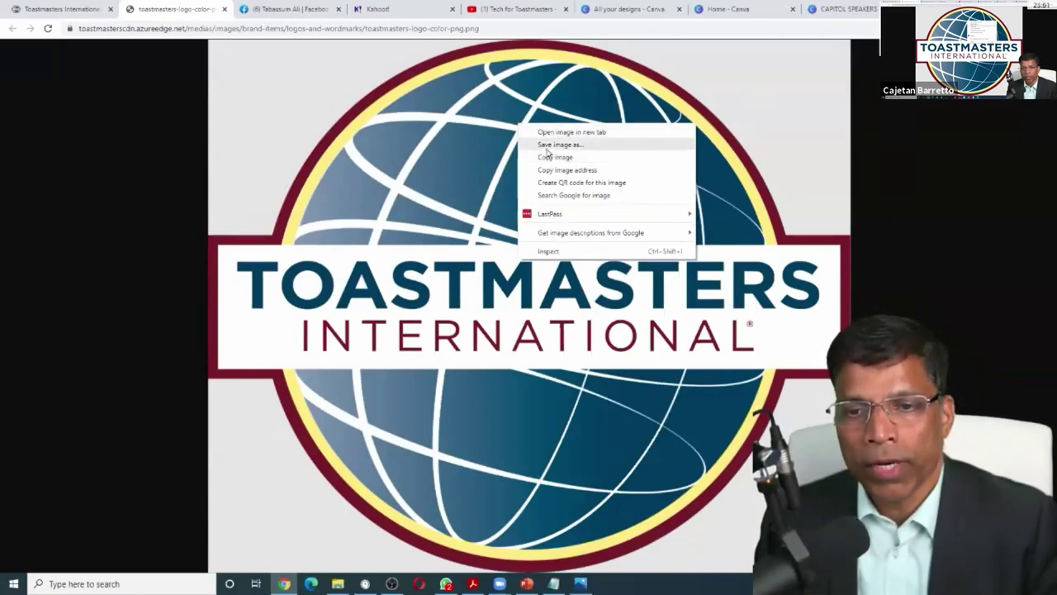
right_click(282, 111)
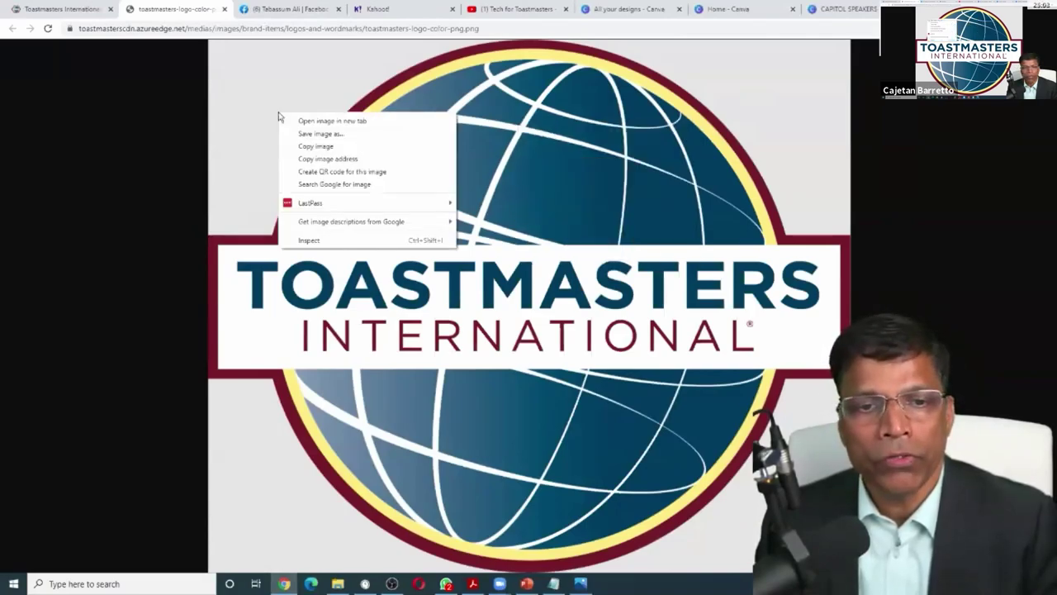
click(316, 147)
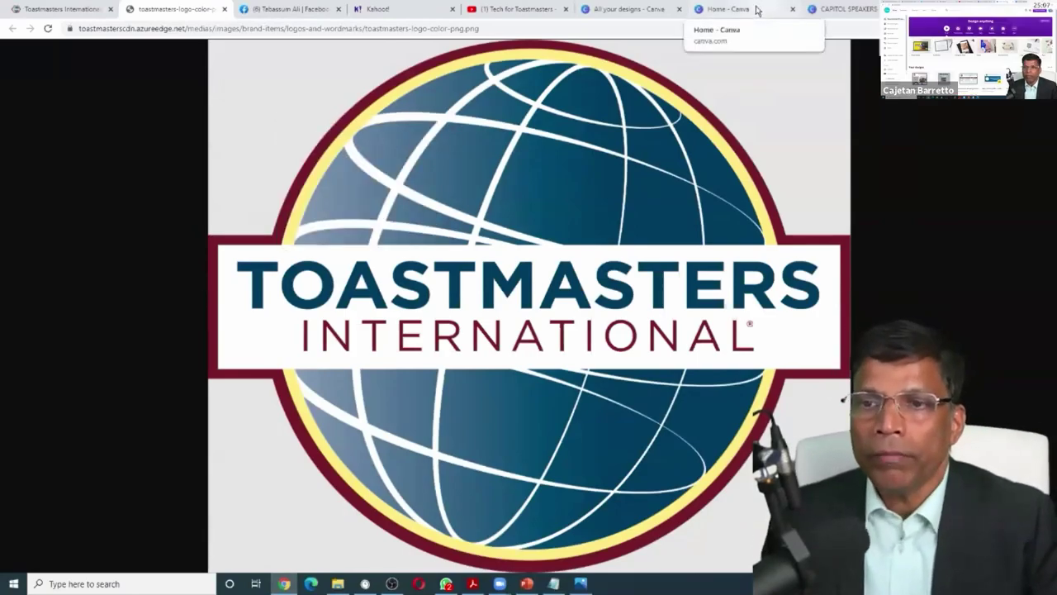
click(727, 9)
click(838, 8)
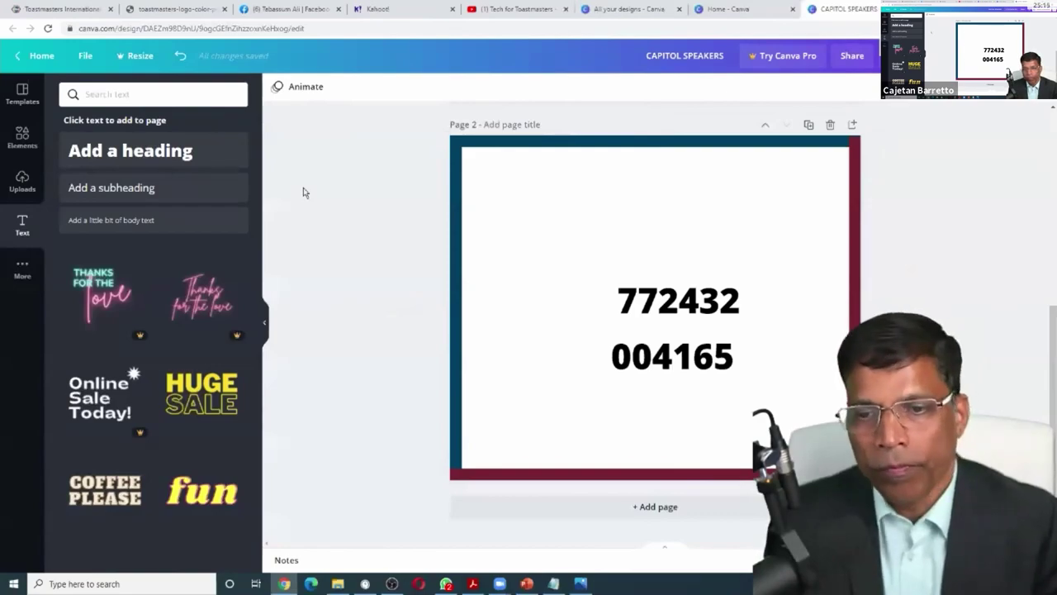
Step: Paste the Toastmasters logo onto page 2, shrink it and place it in the top-left corner
key(ctrl+v)
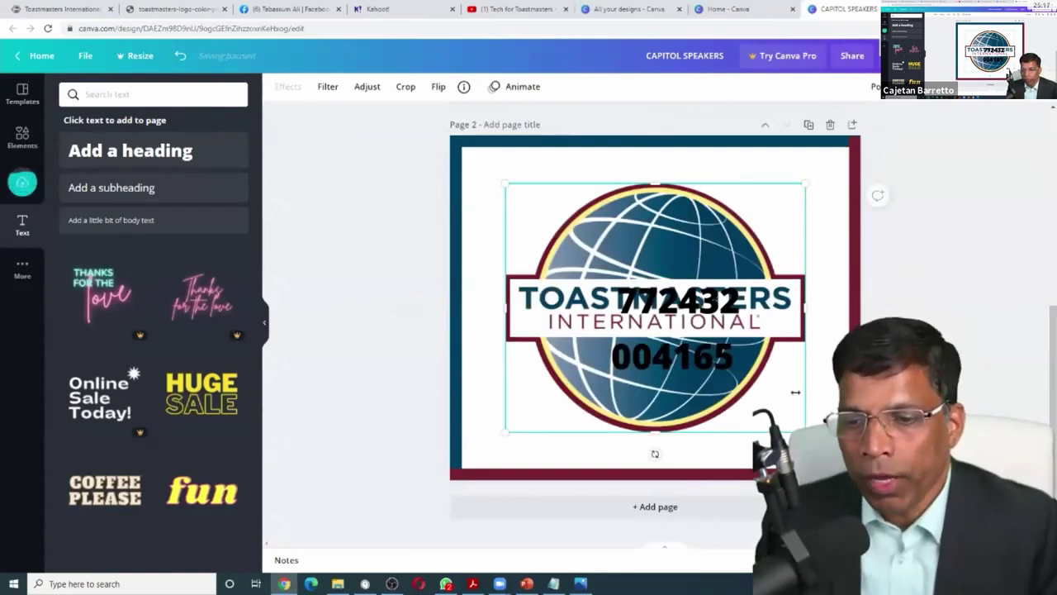
drag(805, 431, 540, 264)
drag(541, 213, 506, 184)
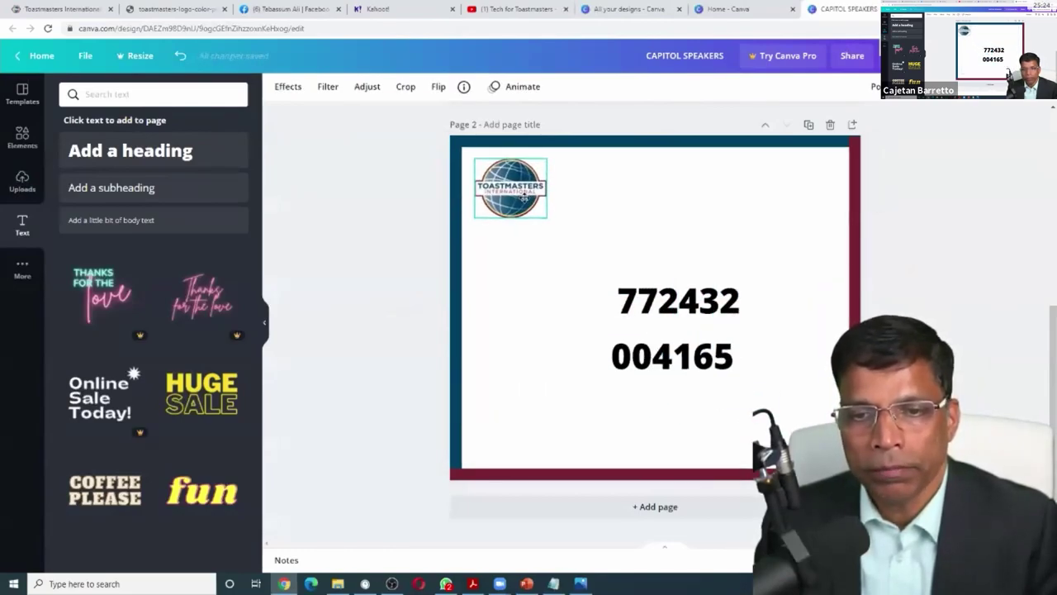
click(373, 206)
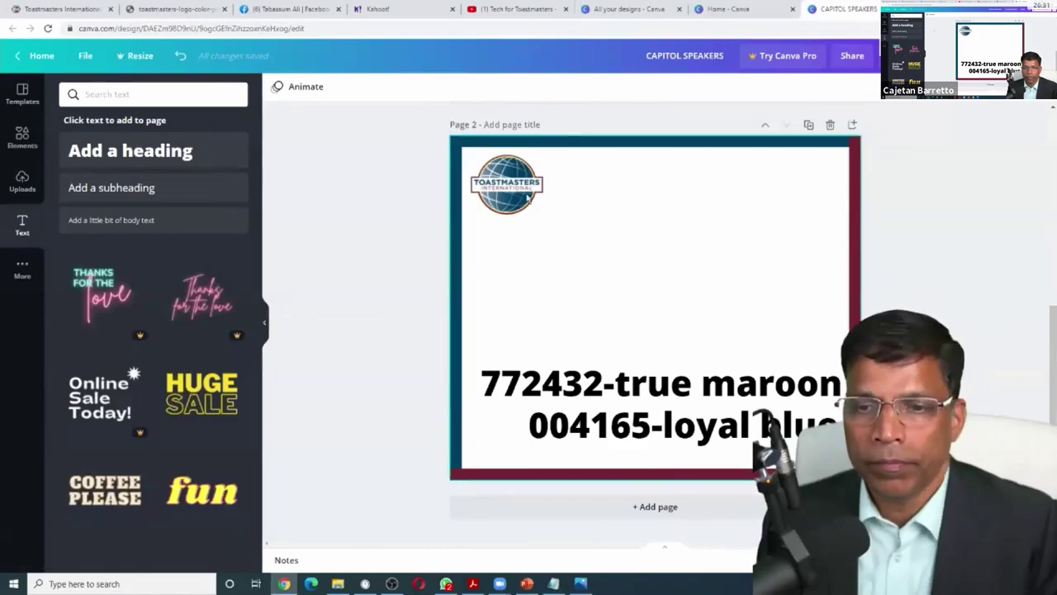
scroll(391, 169, up, 1)
scroll(391, 169, up, 5)
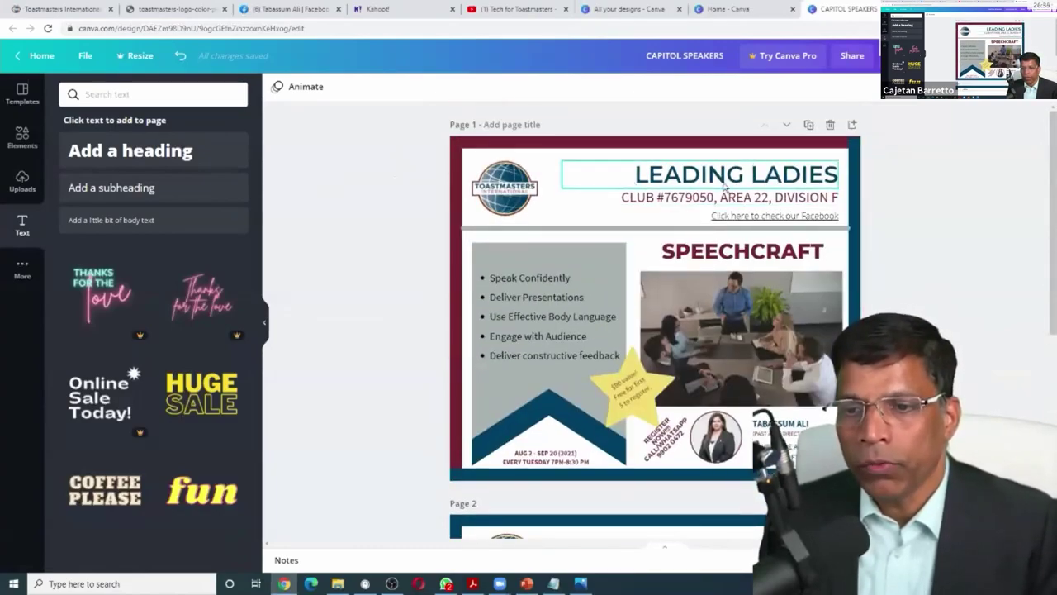
click(697, 190)
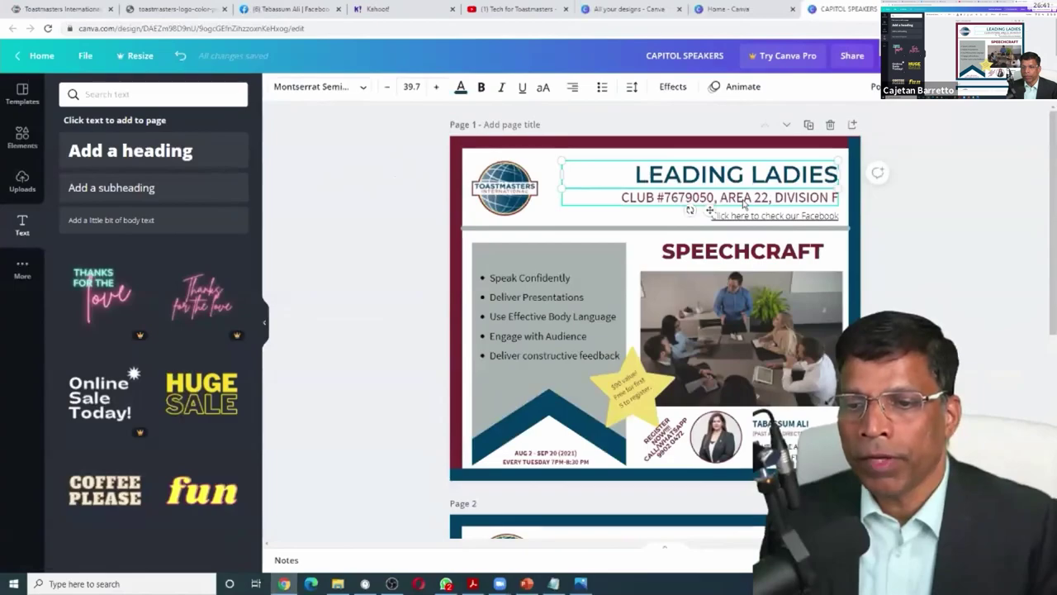
click(753, 199)
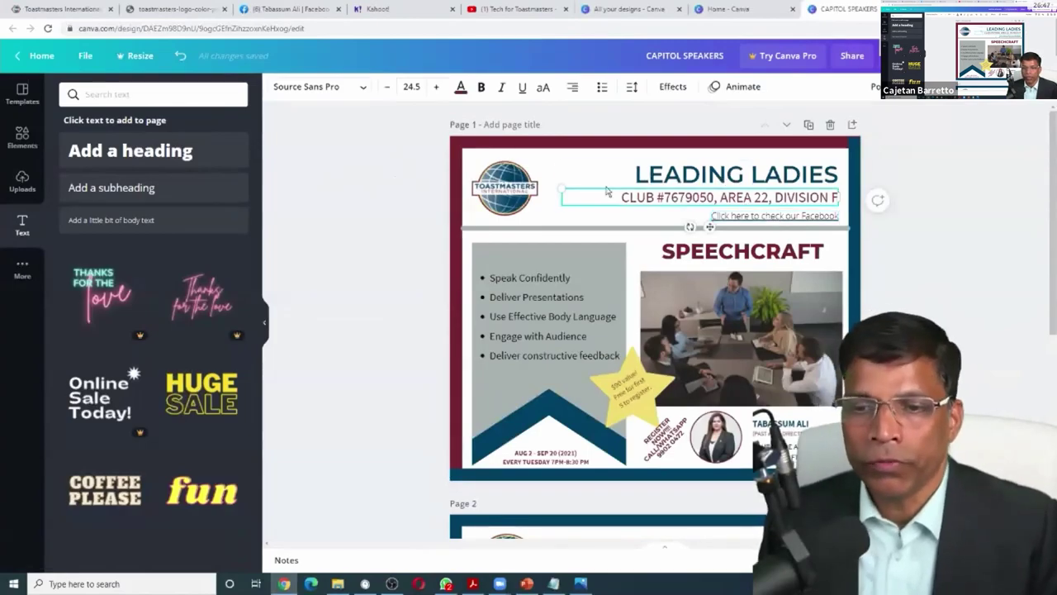
click(943, 177)
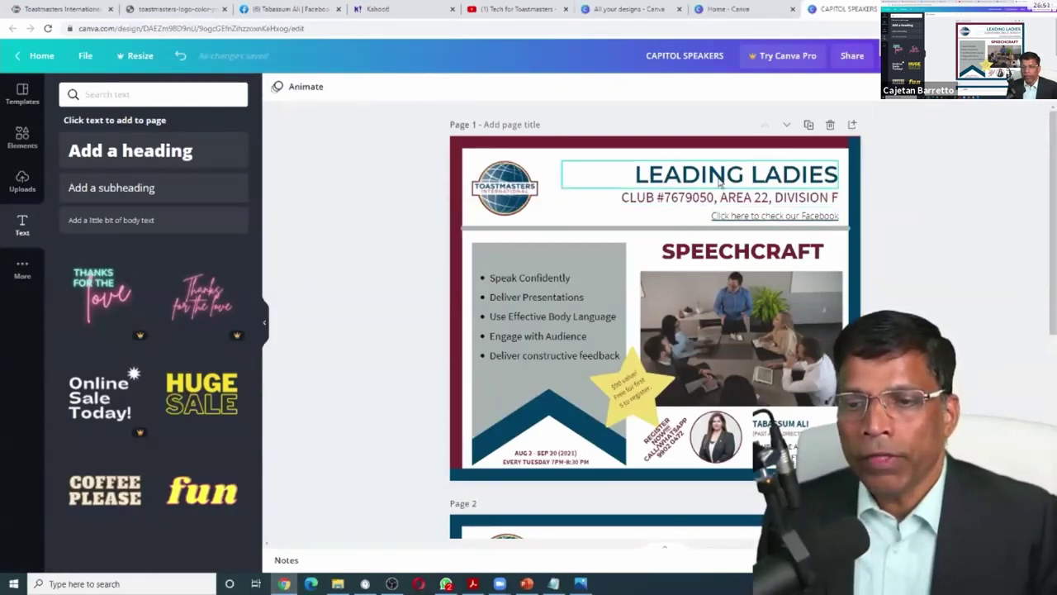
scroll(627, 277, down, 4)
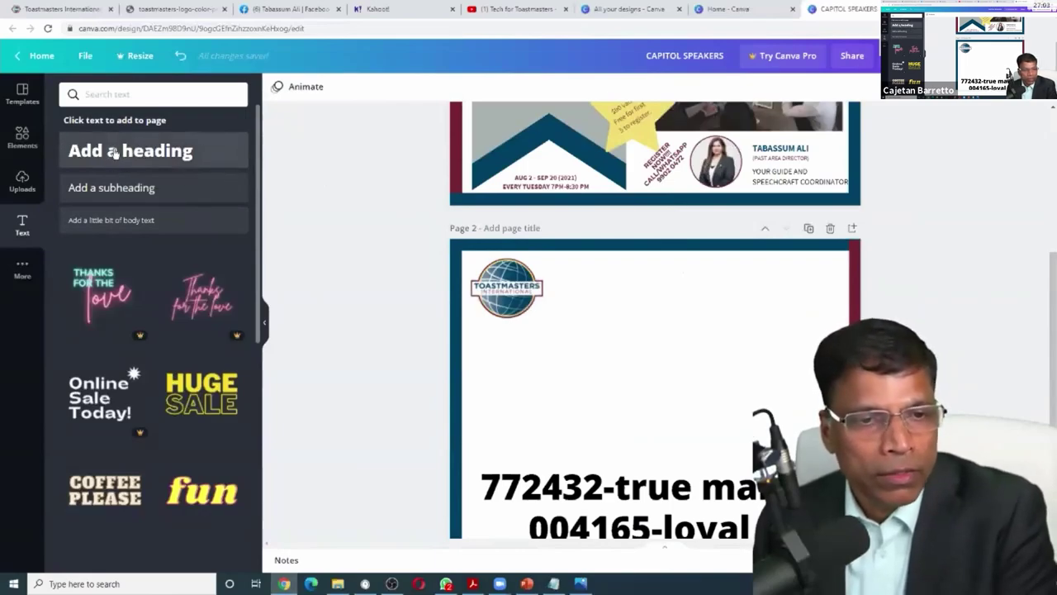
Step: Add a heading next to the page 2 logo reading LEADING LADIES
drag(114, 153, 608, 263)
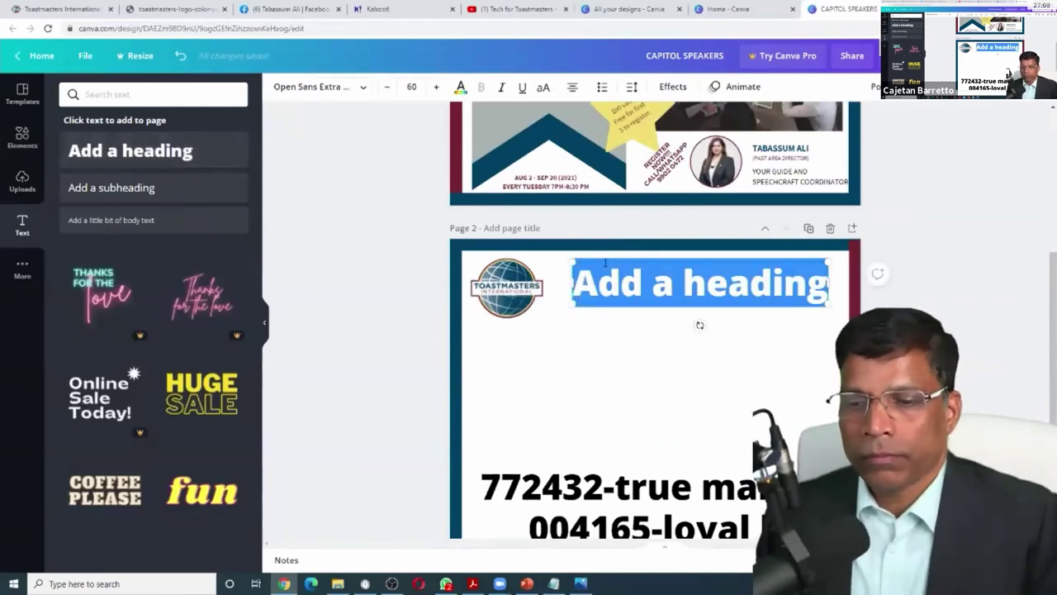
text(LEAD)
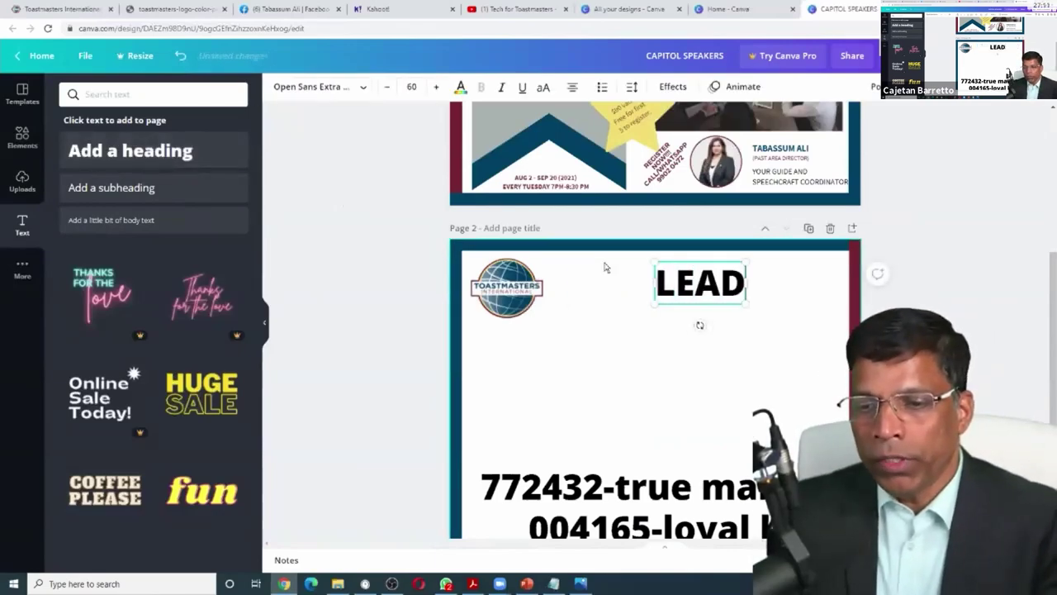
text(ING LADIES)
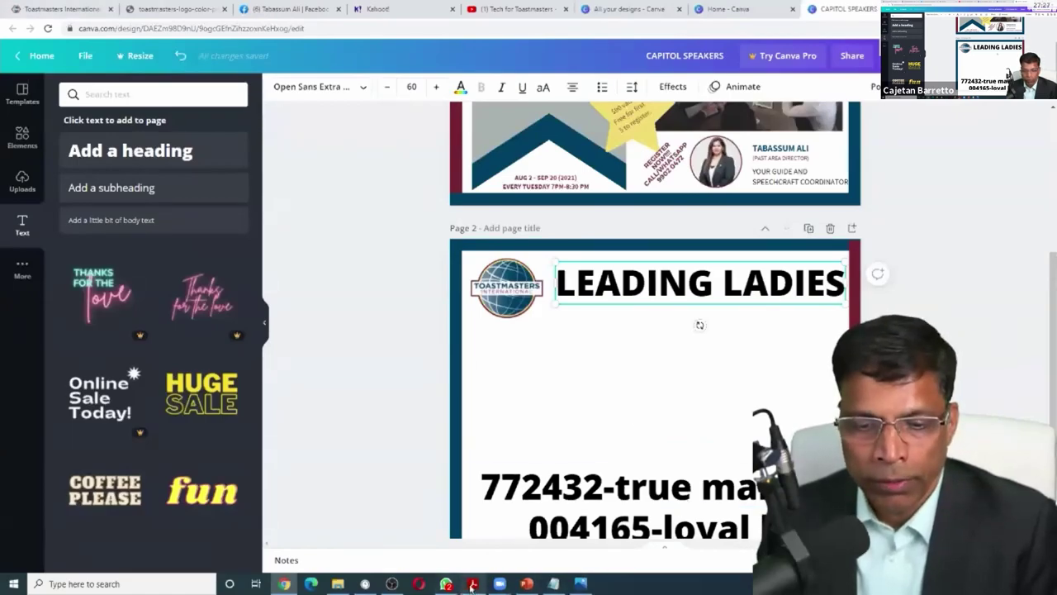
Step: In the brand manual, highlight Gotham, its alternate Montserrat, and Myriad Pro with their usages
key(alt+Tab)
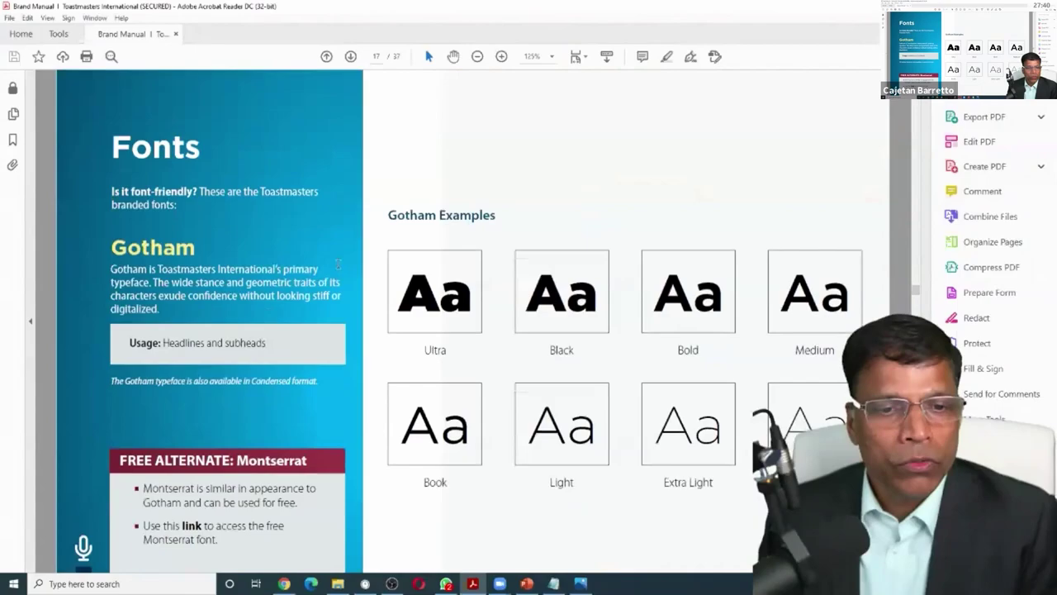
scroll(337, 264, down, 1)
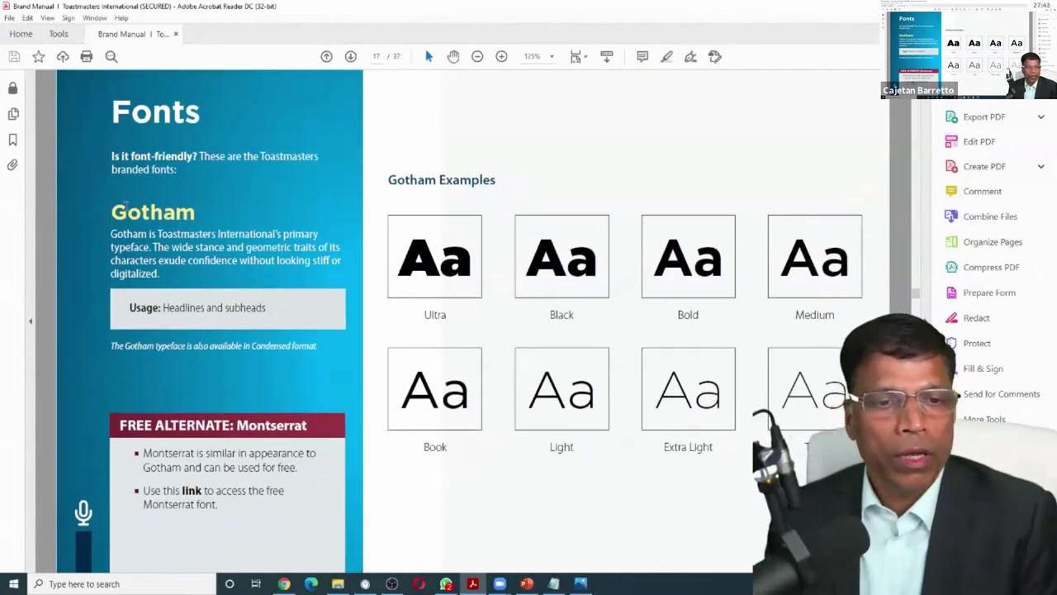
drag(111, 212, 194, 209)
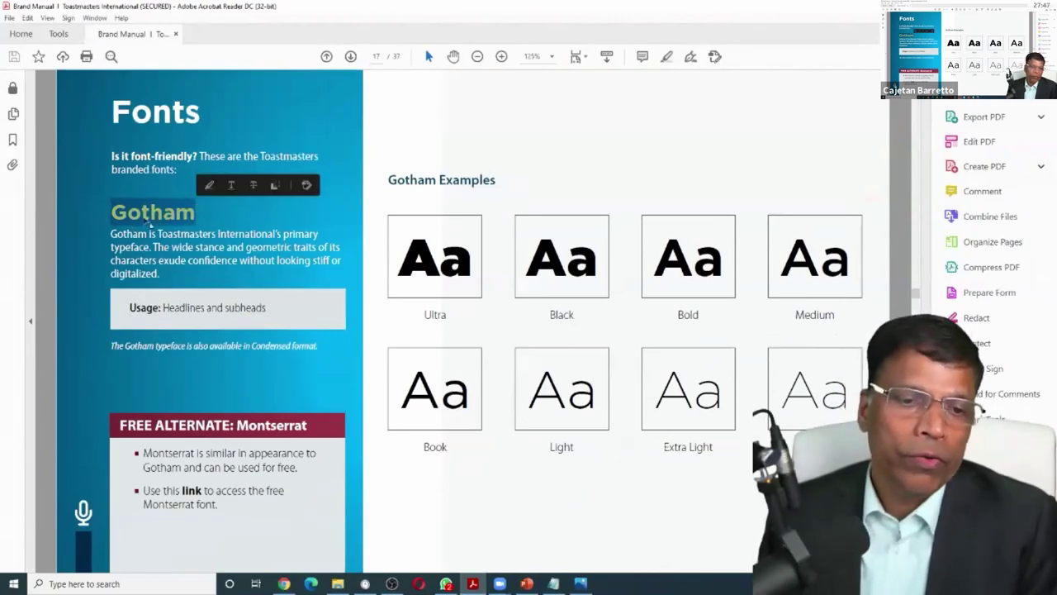
click(239, 426)
drag(239, 425, 306, 418)
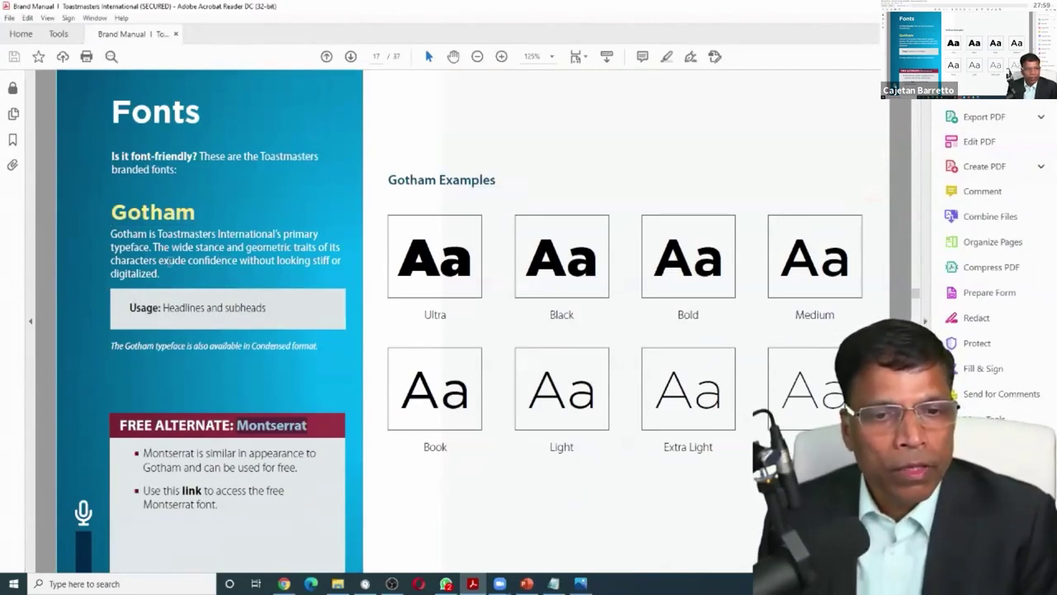
scroll(170, 261, down, 1)
drag(164, 272, 276, 272)
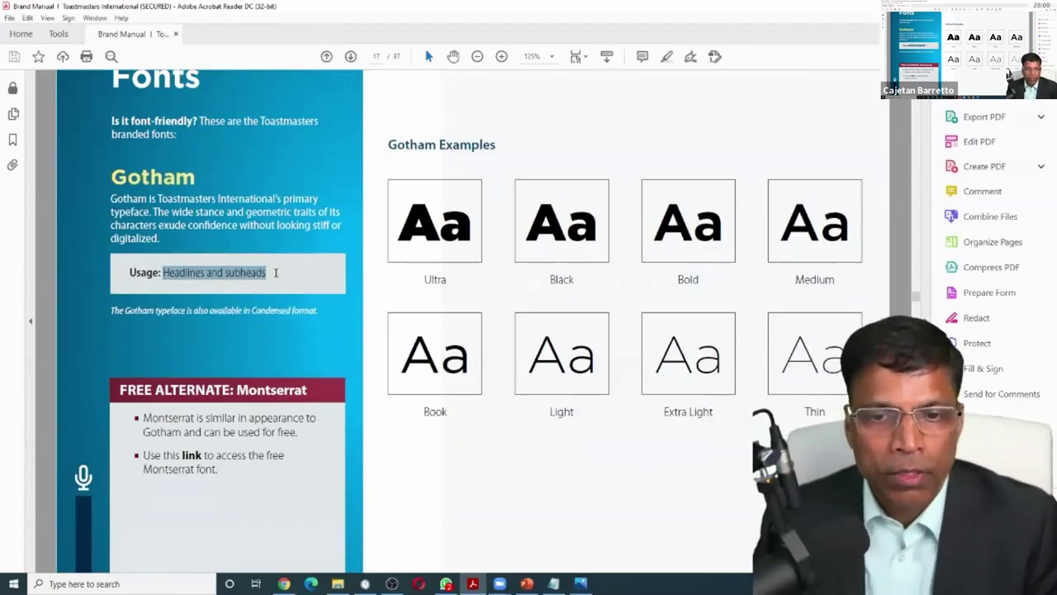
scroll(300, 229, down, 5)
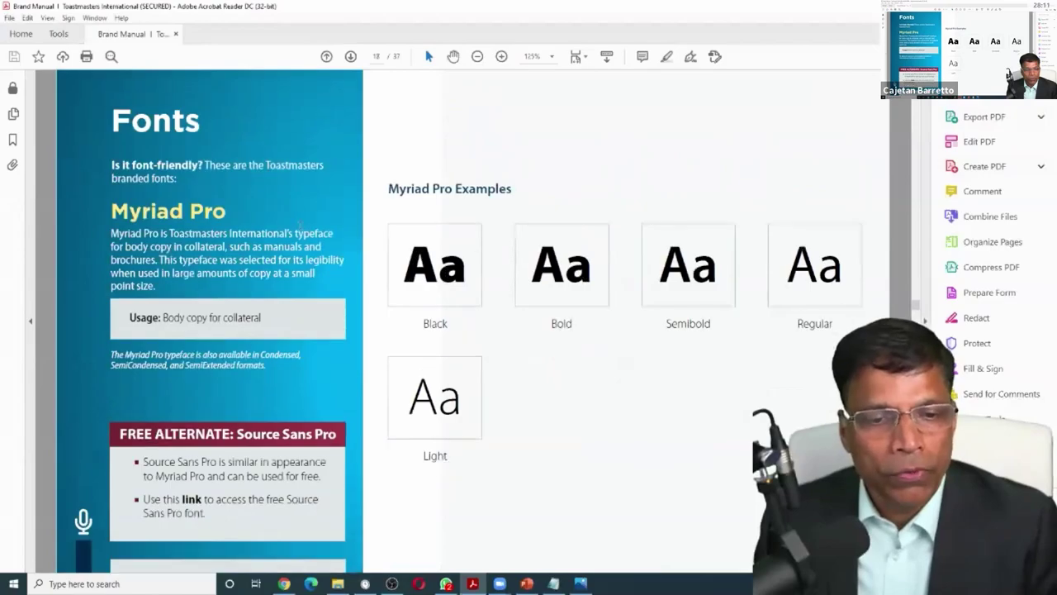
drag(114, 193, 225, 195)
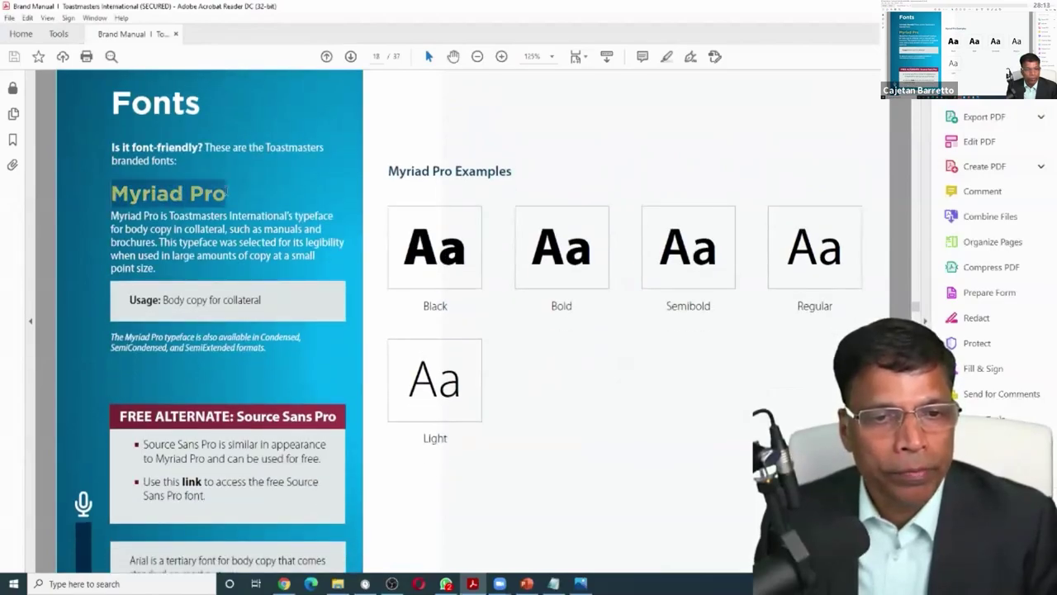
drag(262, 300, 163, 301)
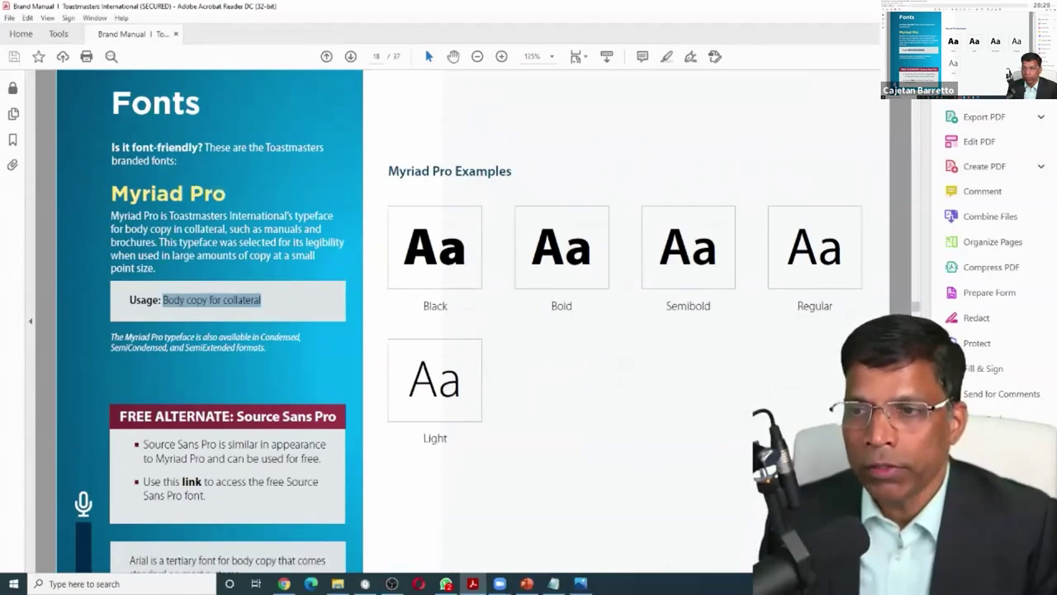
Step: Highlight Montserrat and Source Sans Pro as free alternates and Myriad Pro, then return to Canva
scroll(469, 333, up, 1)
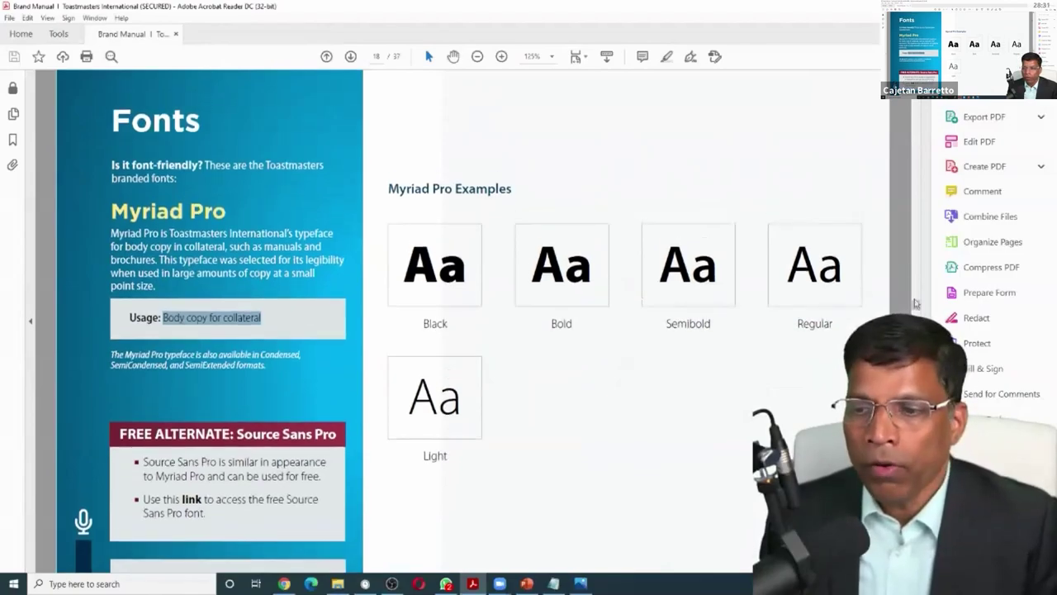
scroll(918, 228, up, 2)
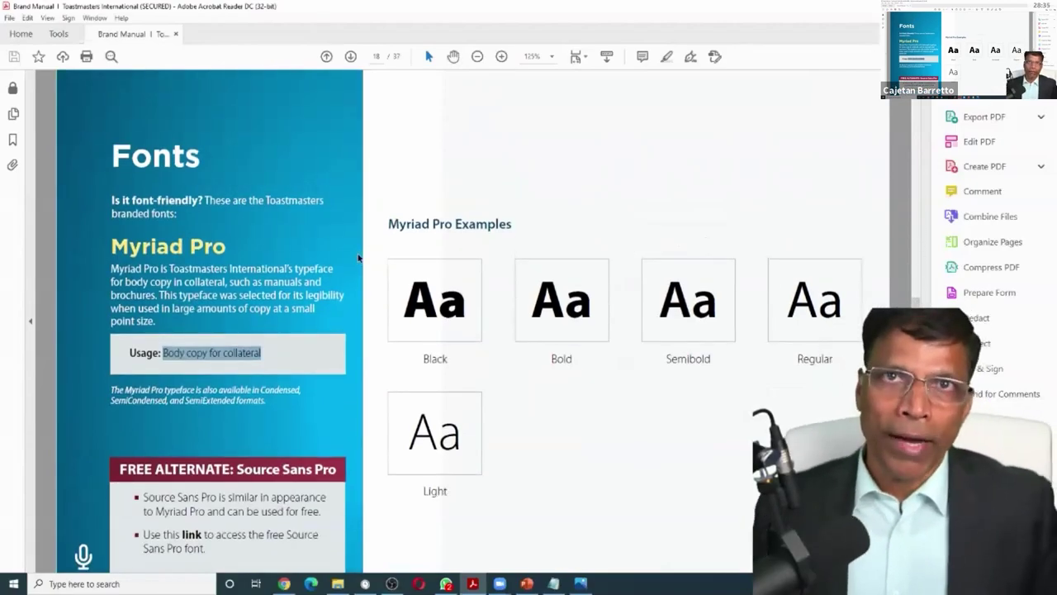
scroll(358, 257, down, 6)
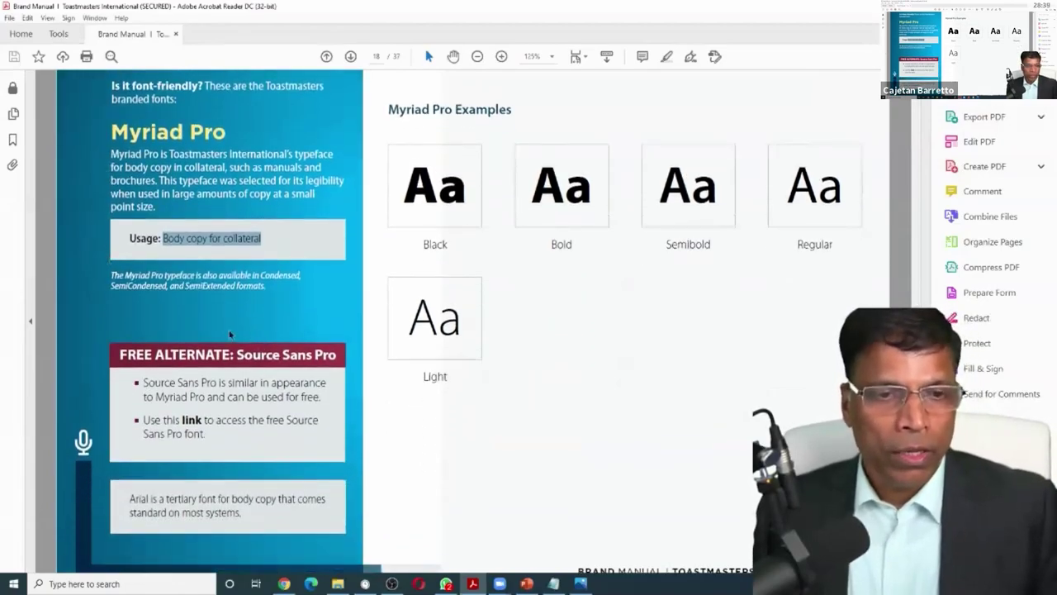
scroll(231, 342, up, 10)
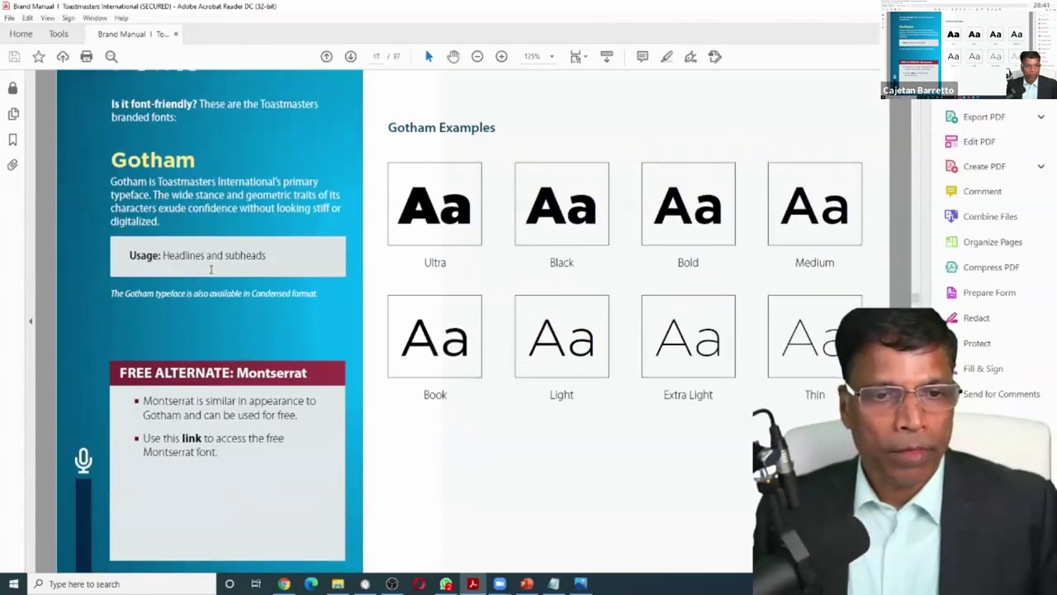
double_click(243, 364)
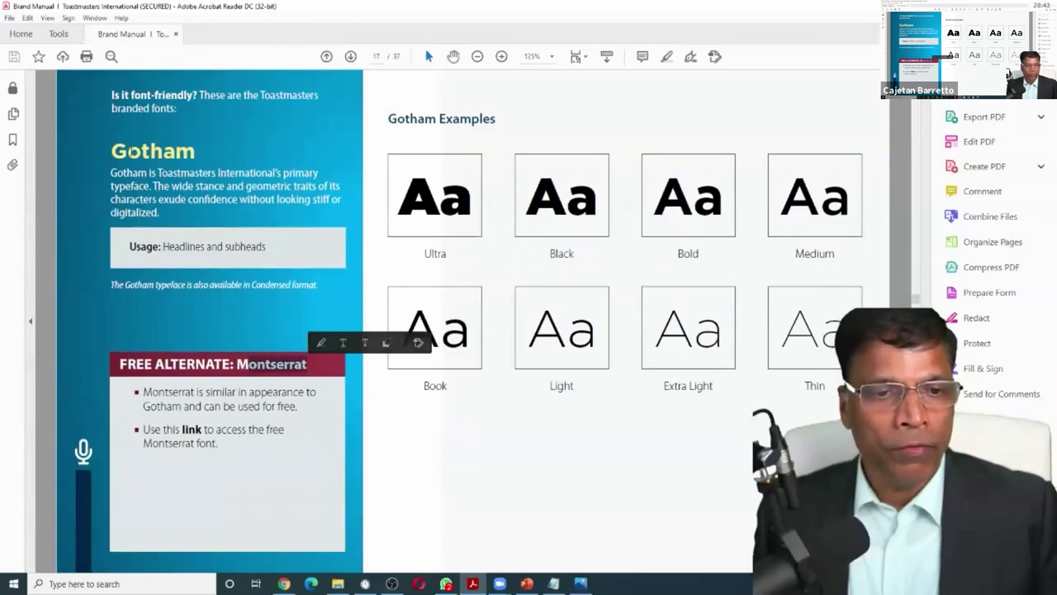
drag(111, 151, 200, 151)
scroll(238, 457, down, 10)
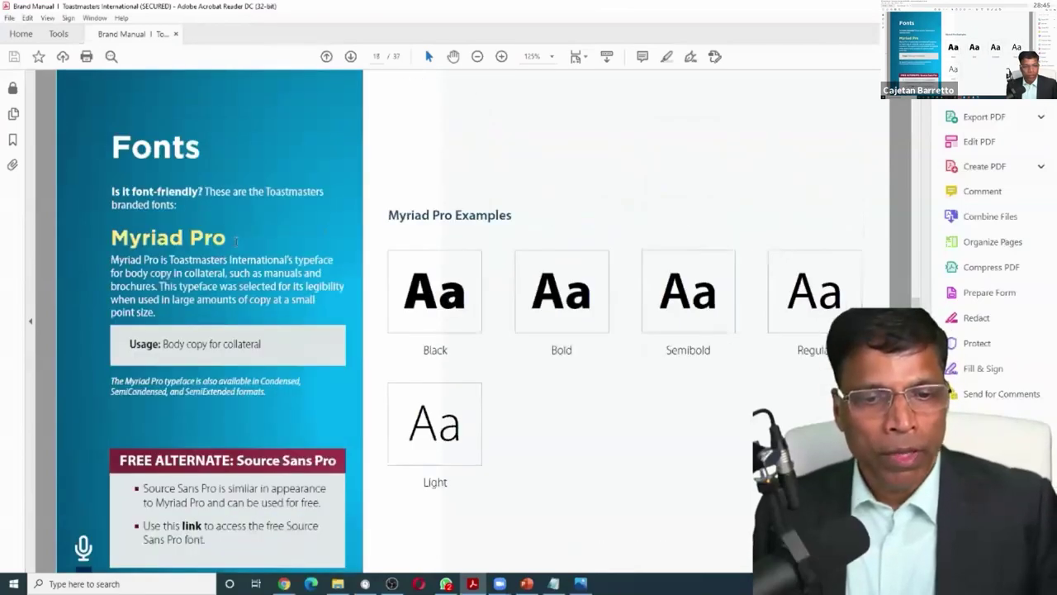
drag(237, 452, 337, 451)
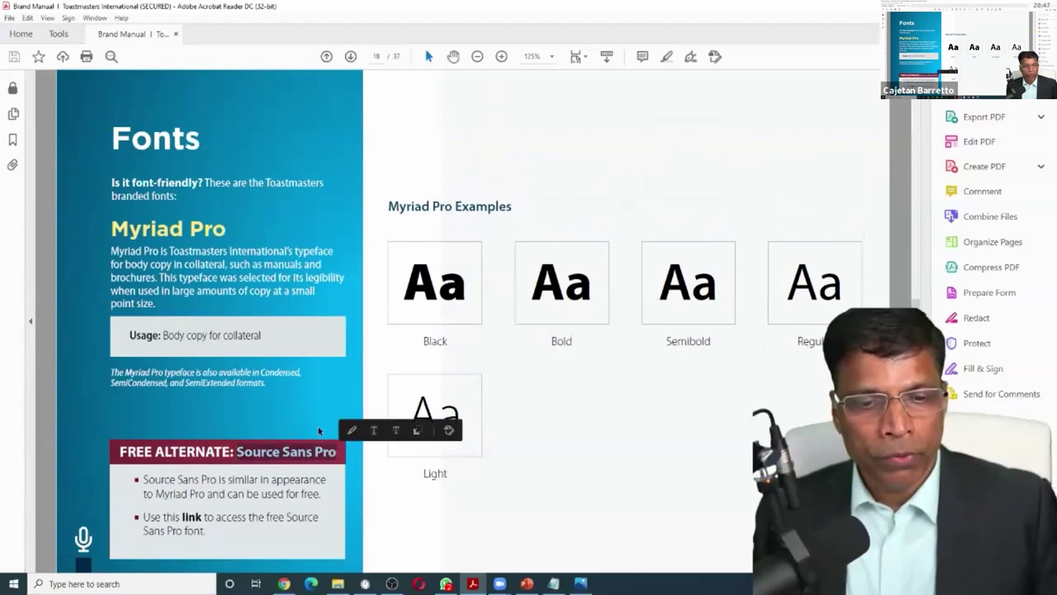
mouse_move(225, 228)
mouse_down()
mouse_move(113, 229)
mouse_move(225, 234)
mouse_up()
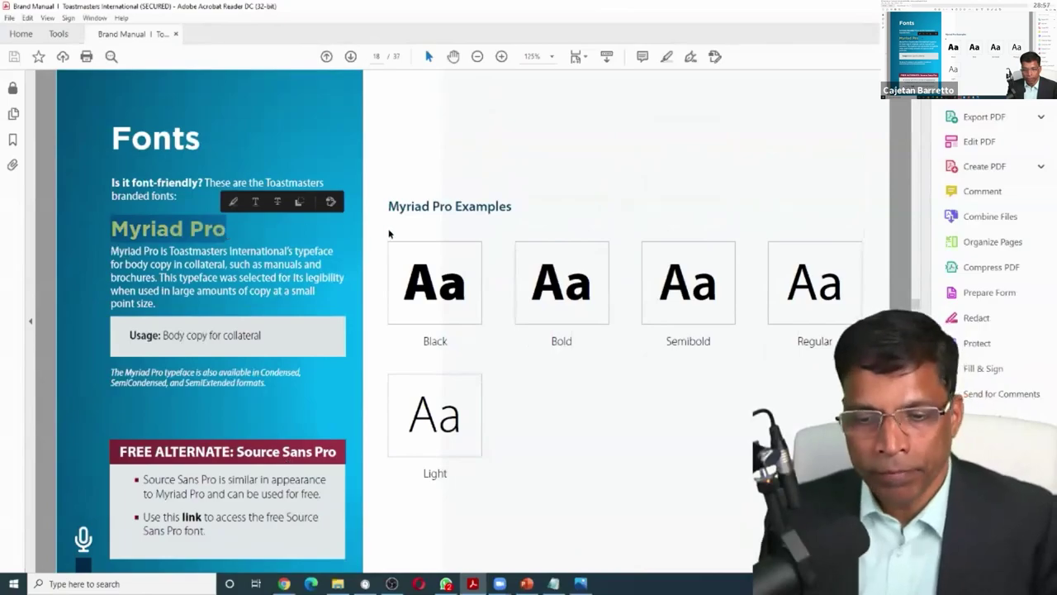
click(284, 584)
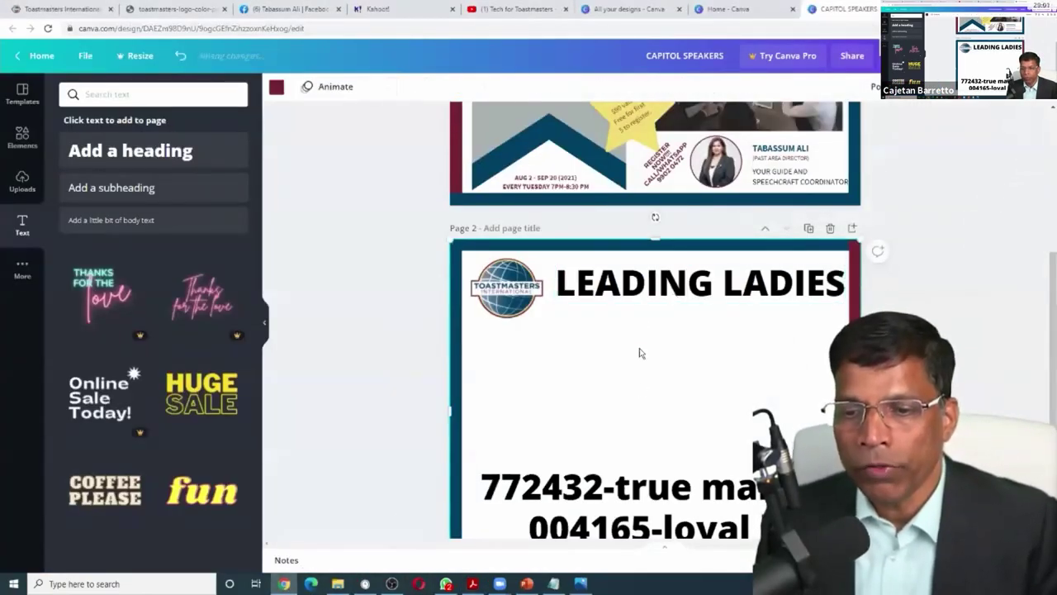
Step: Set the LEADING LADIES heading in Montserrat Classic and shrink its text box
click(644, 285)
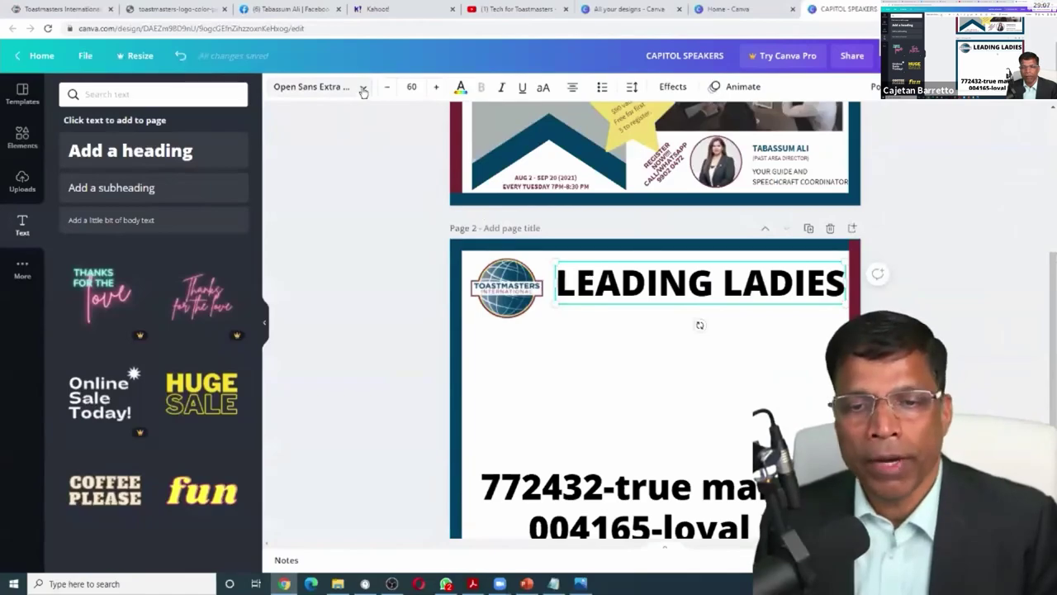
click(661, 299)
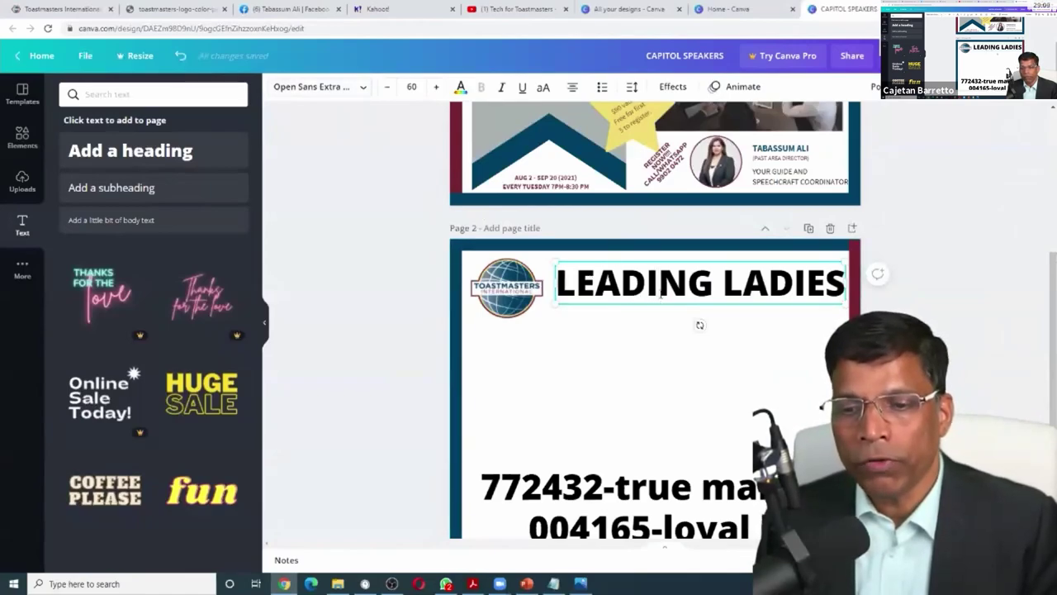
click(724, 313)
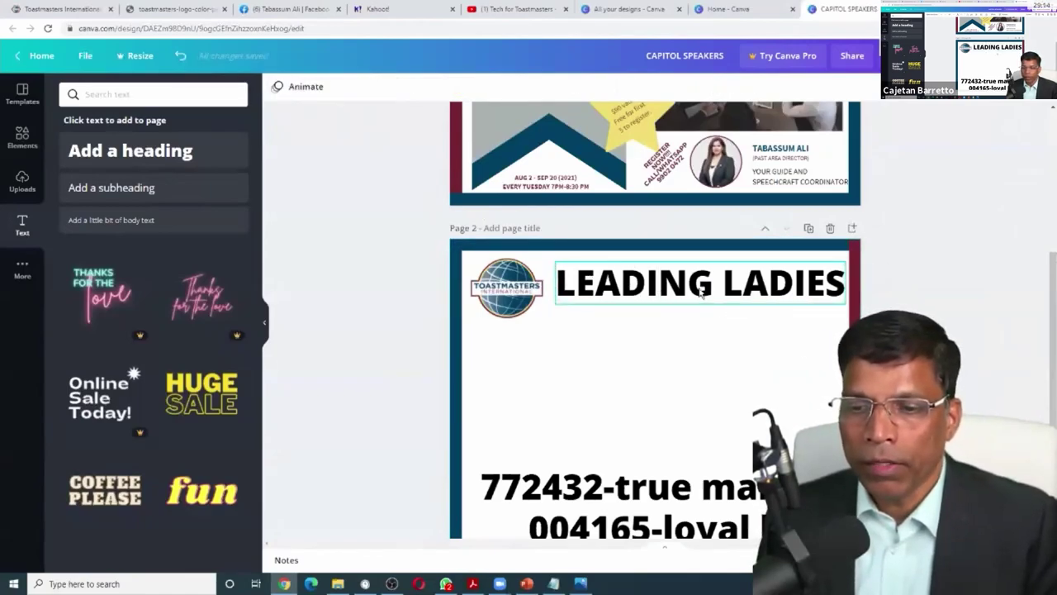
click(701, 291)
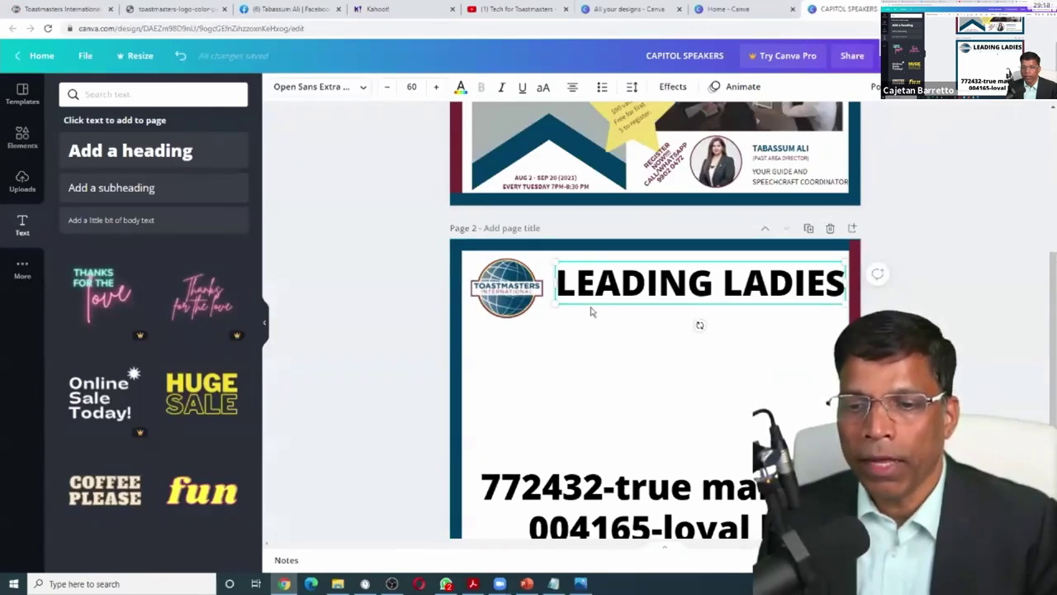
click(363, 89)
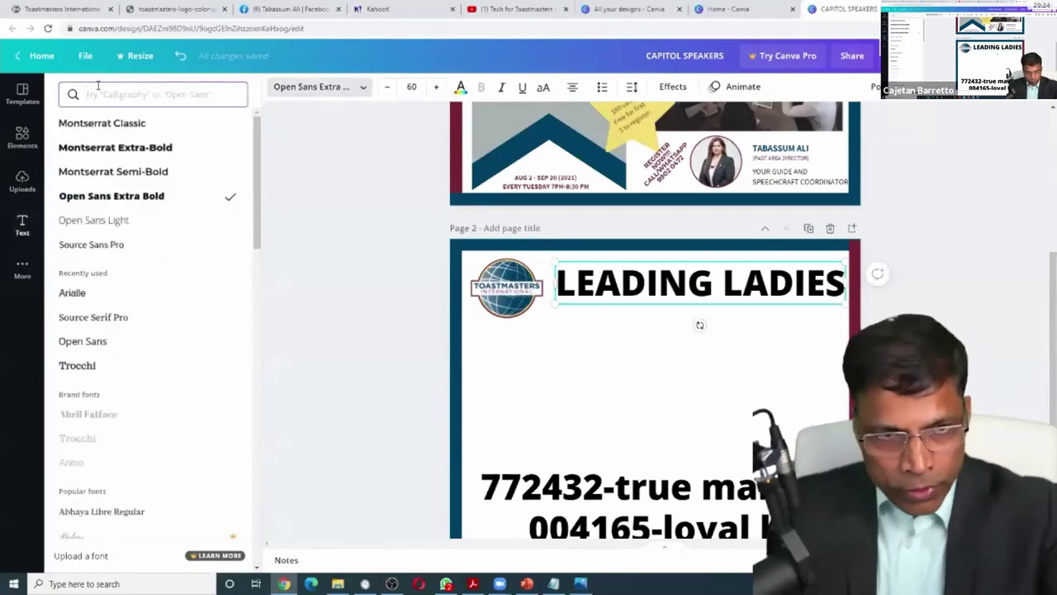
text(m)
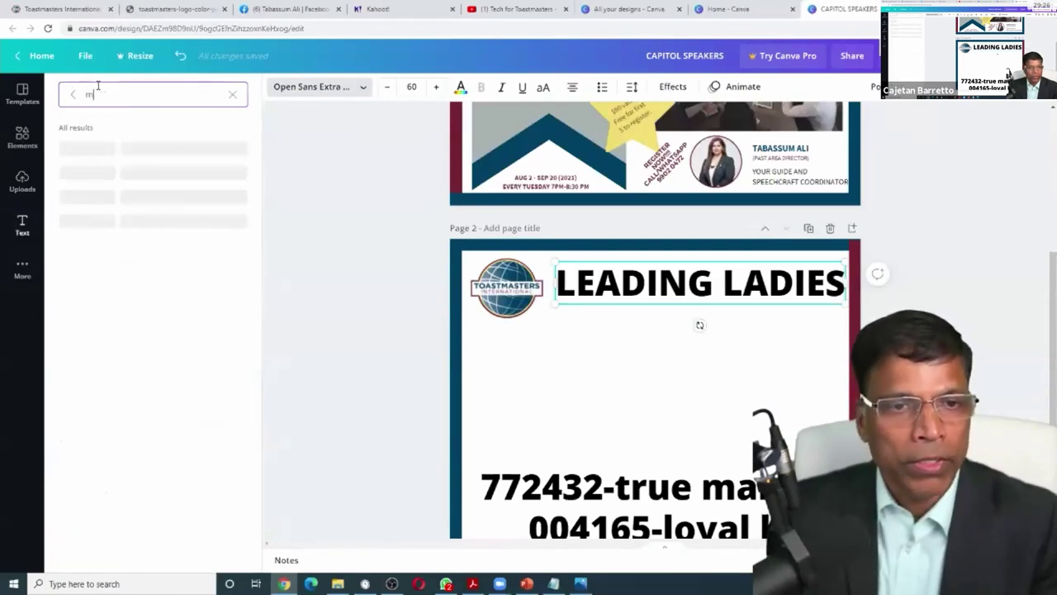
text(ontserrat)
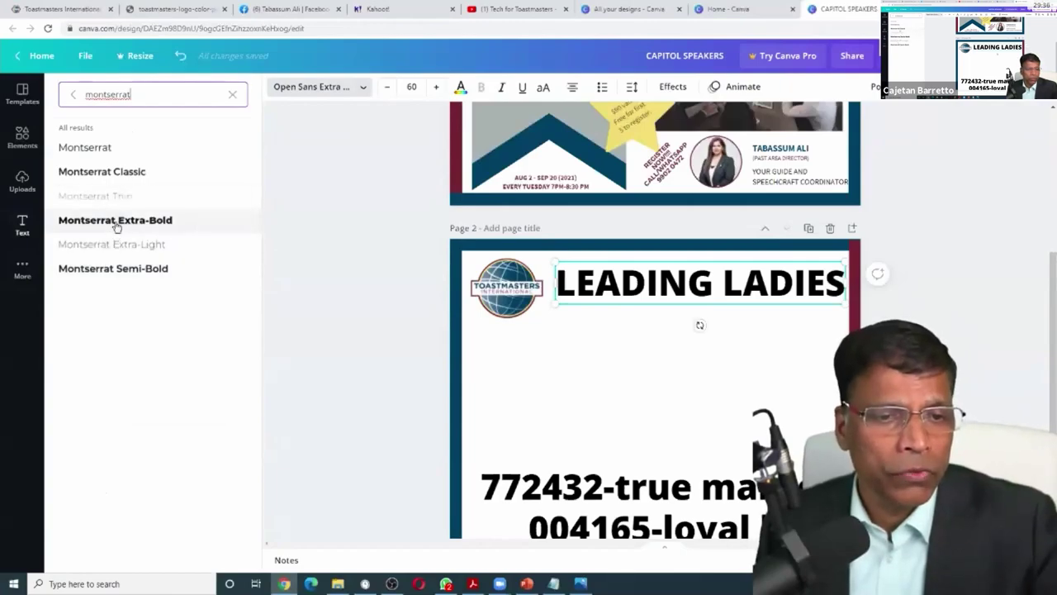
click(116, 179)
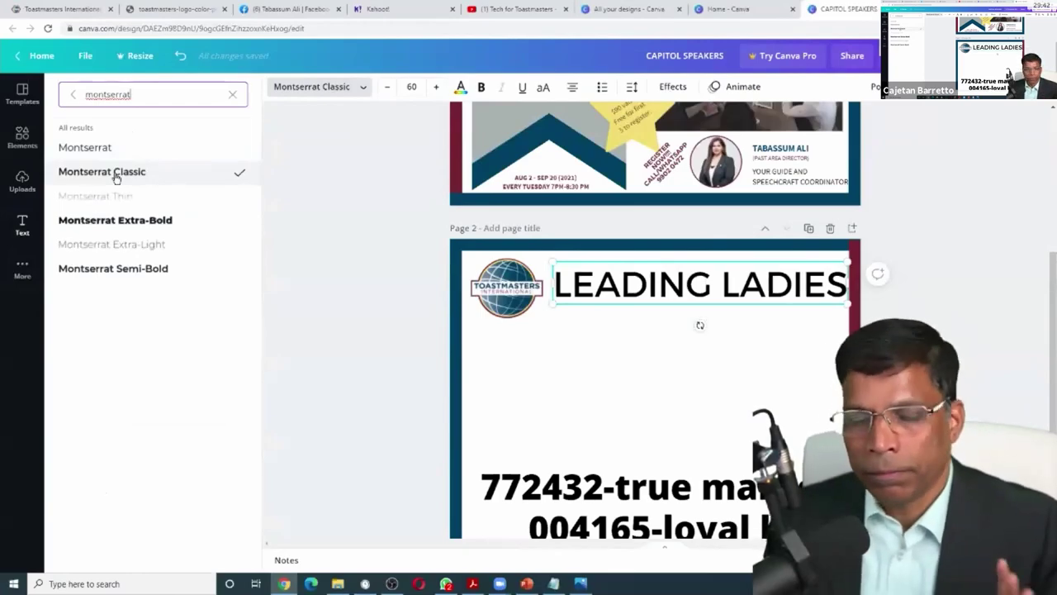
click(99, 220)
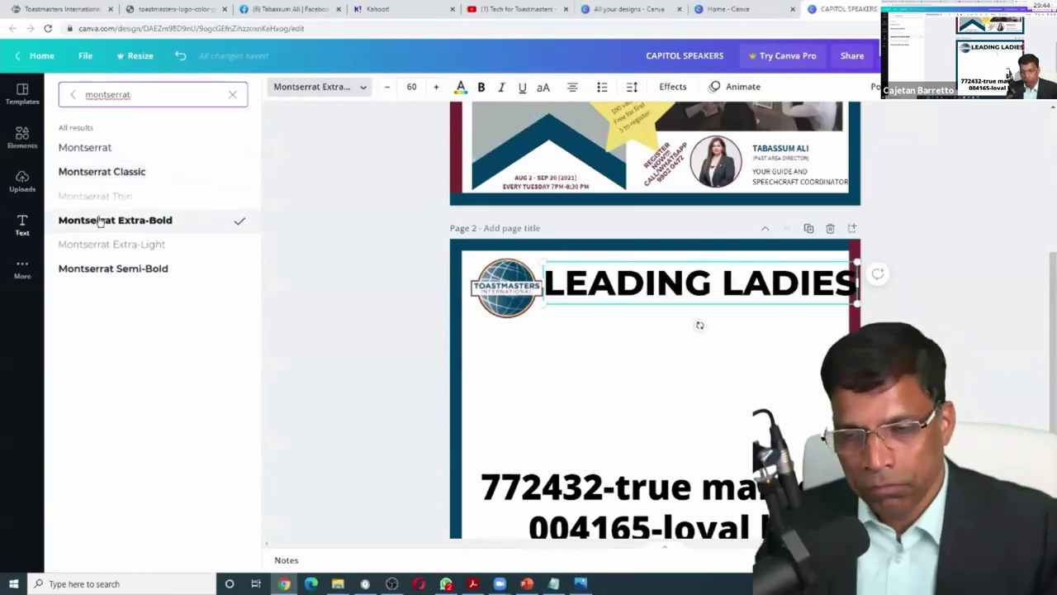
click(119, 171)
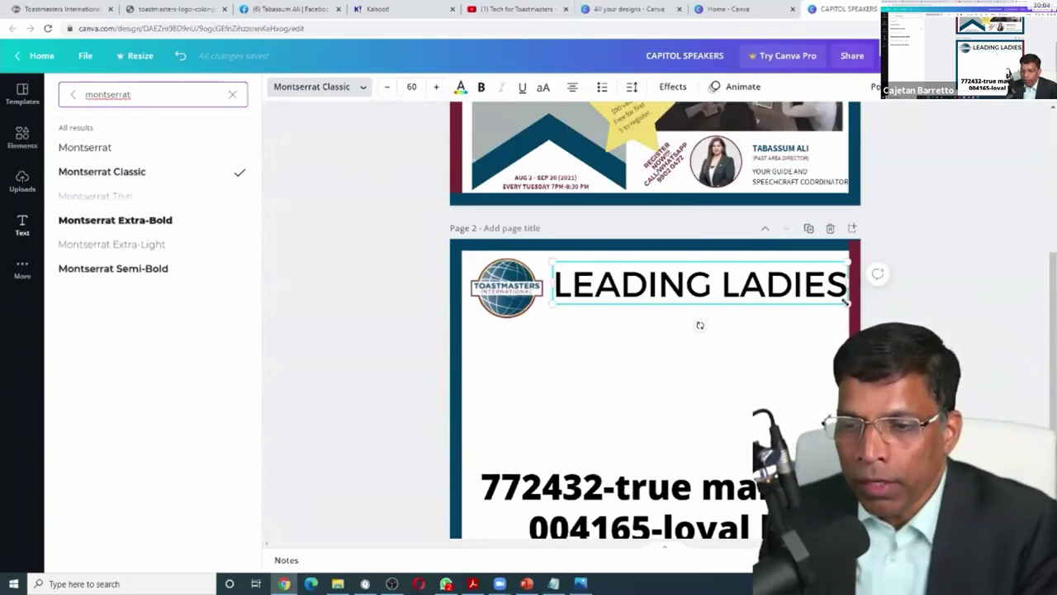
drag(845, 302, 769, 291)
Step: Size the LEADING LADIES heading to 41.4 and move it to the top right beside the logo
click(411, 86)
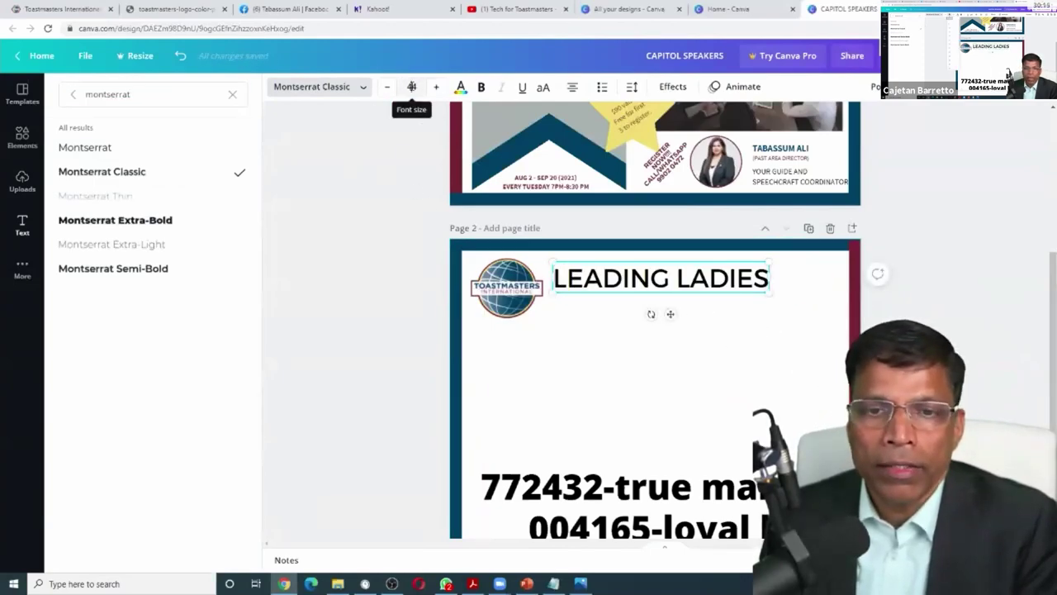
click(411, 86)
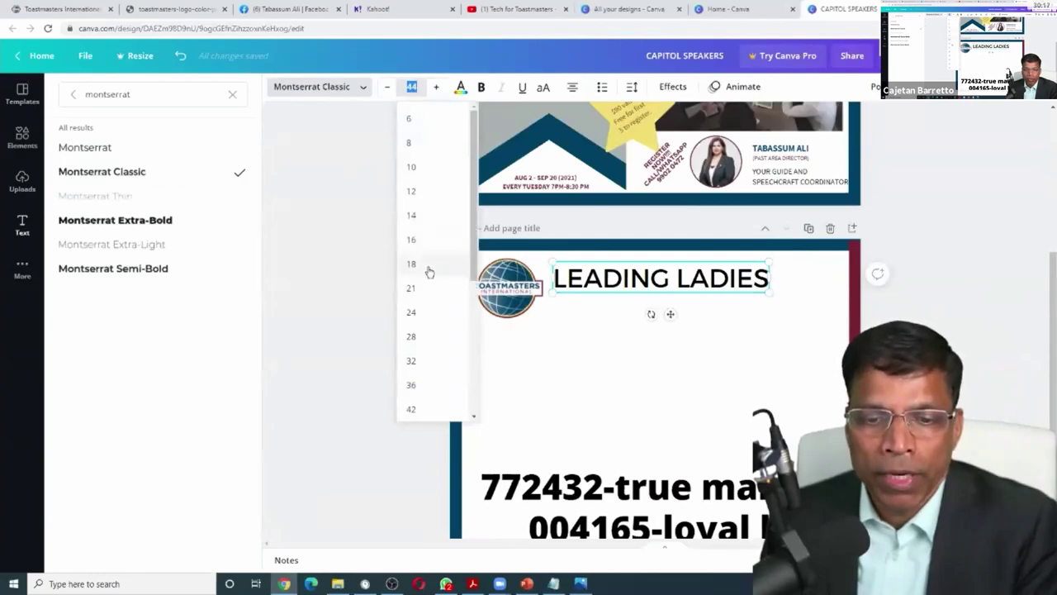
scroll(429, 272, down, 3)
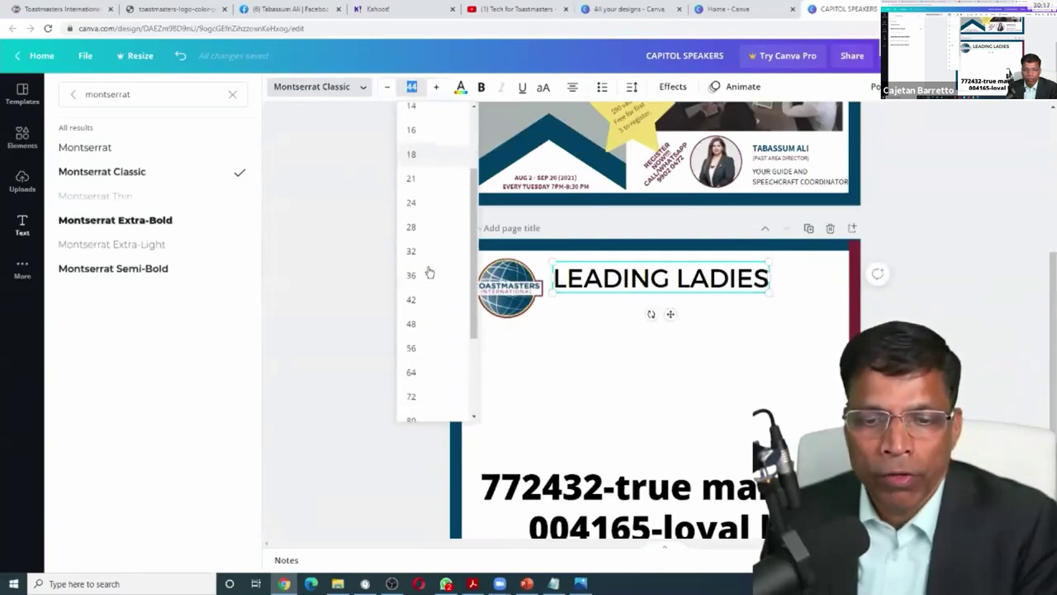
click(416, 325)
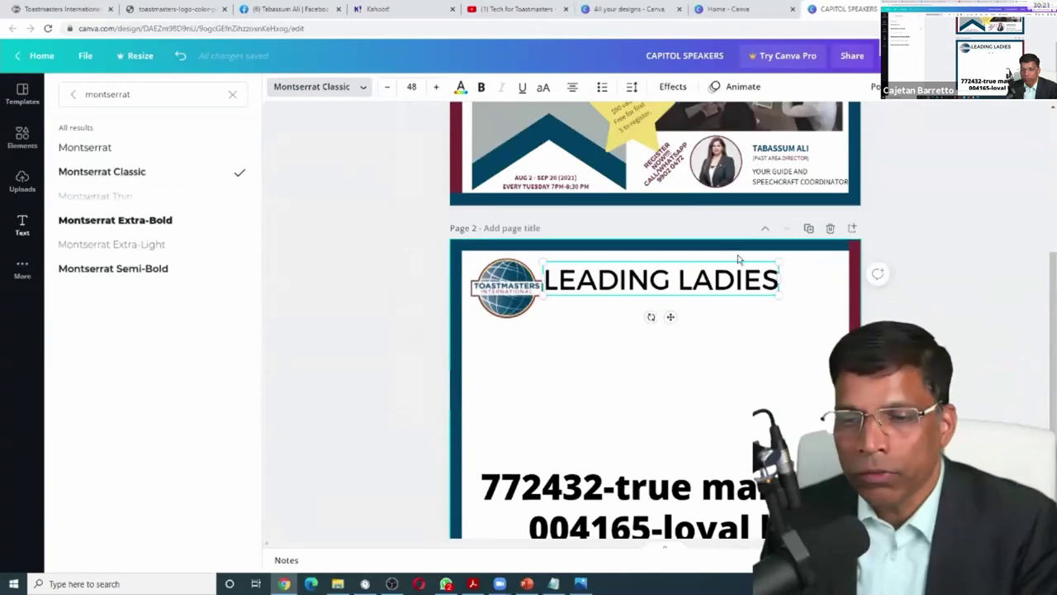
drag(779, 295, 747, 288)
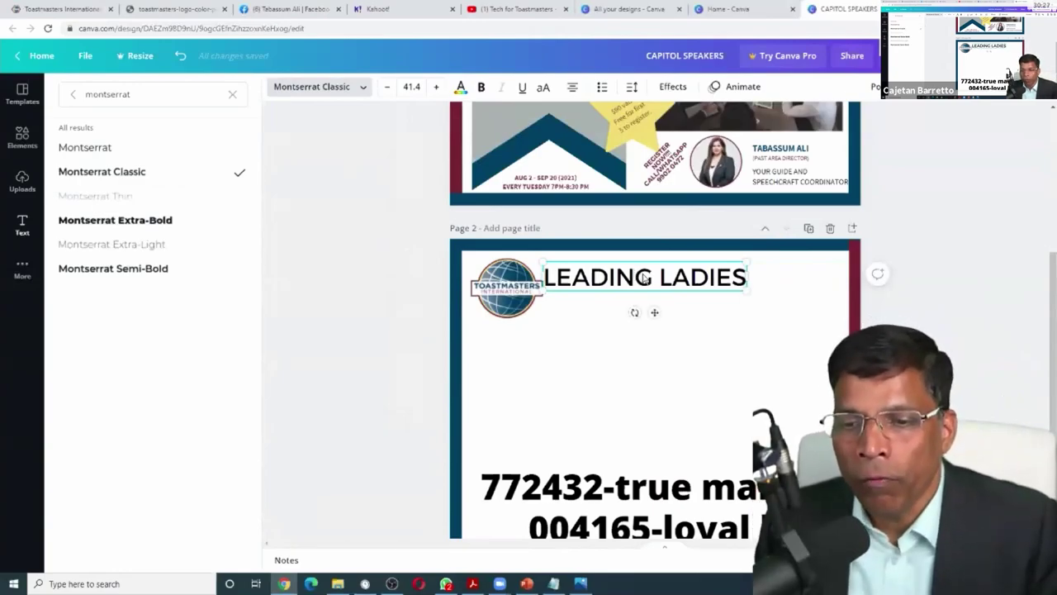
drag(644, 279, 732, 275)
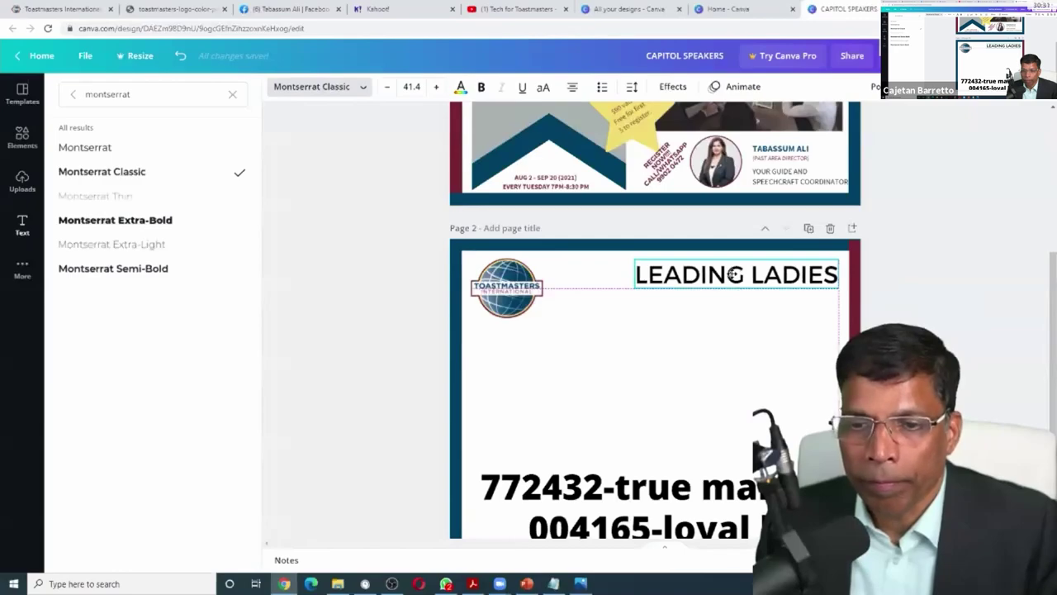
click(670, 326)
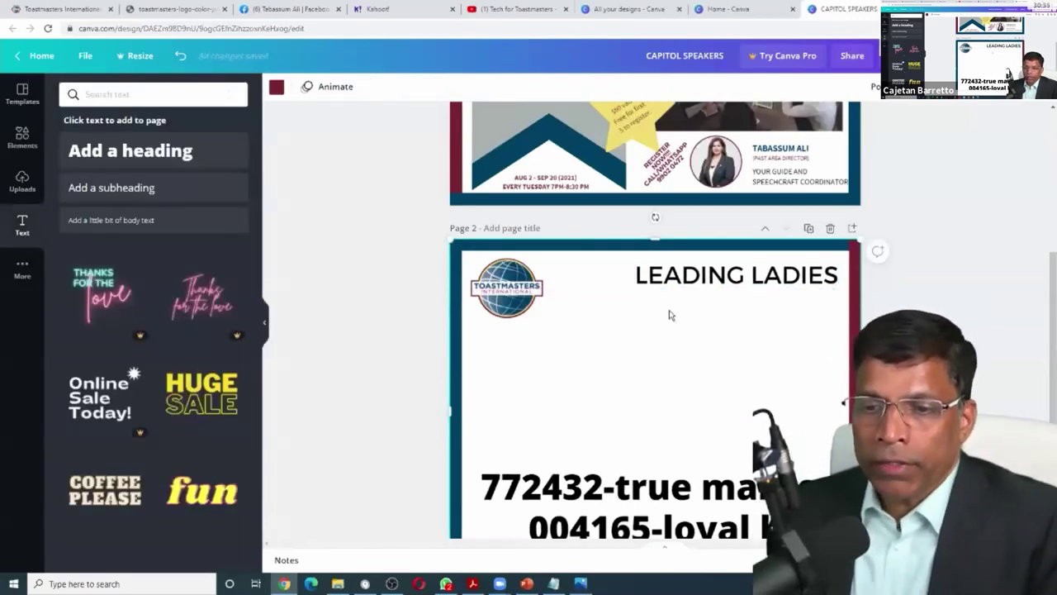
click(652, 278)
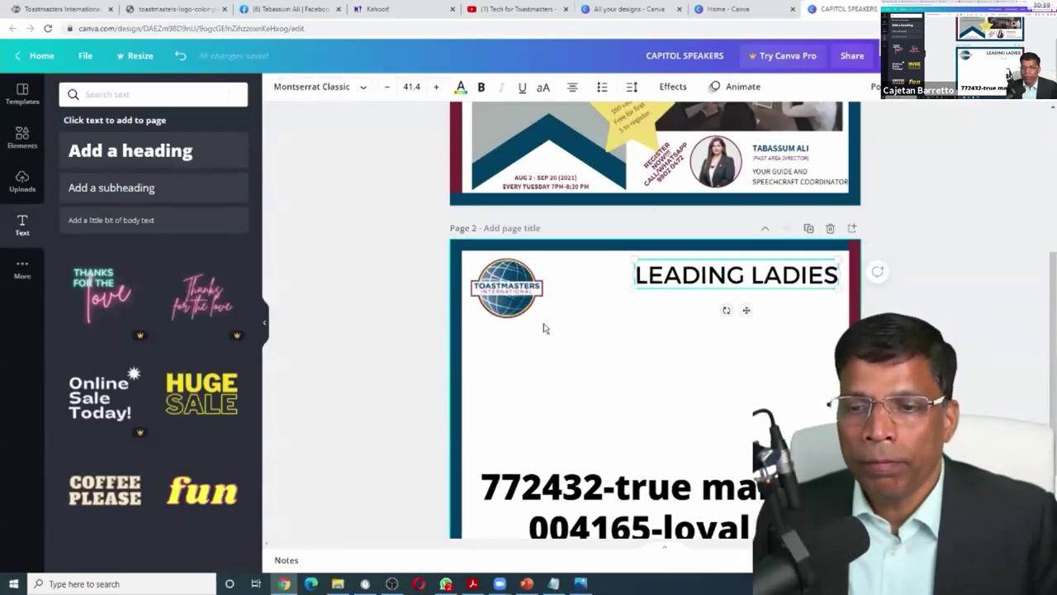
scroll(545, 324, up, 4)
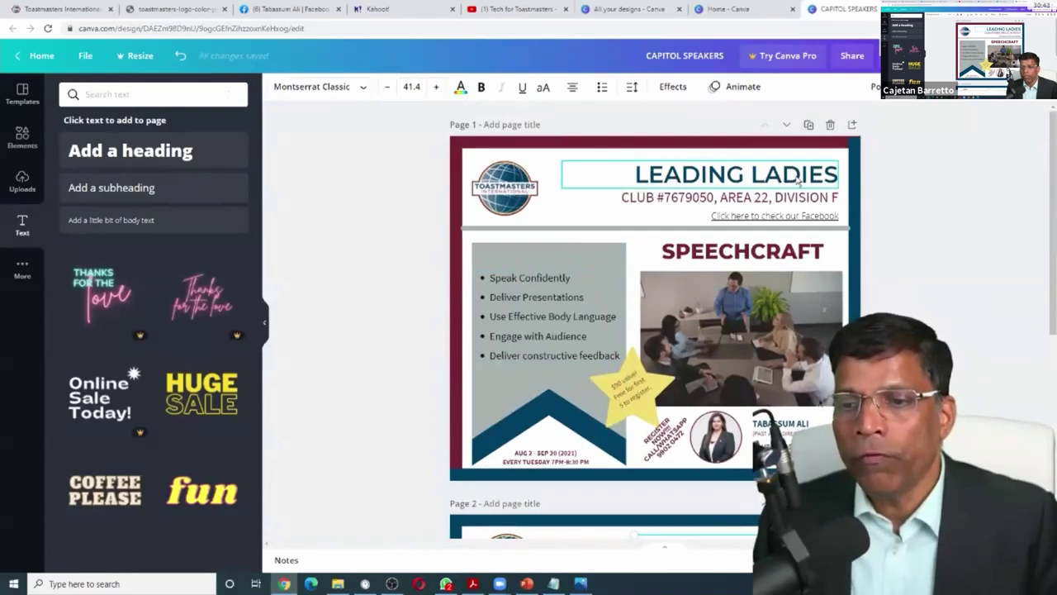
scroll(799, 181, down, 3)
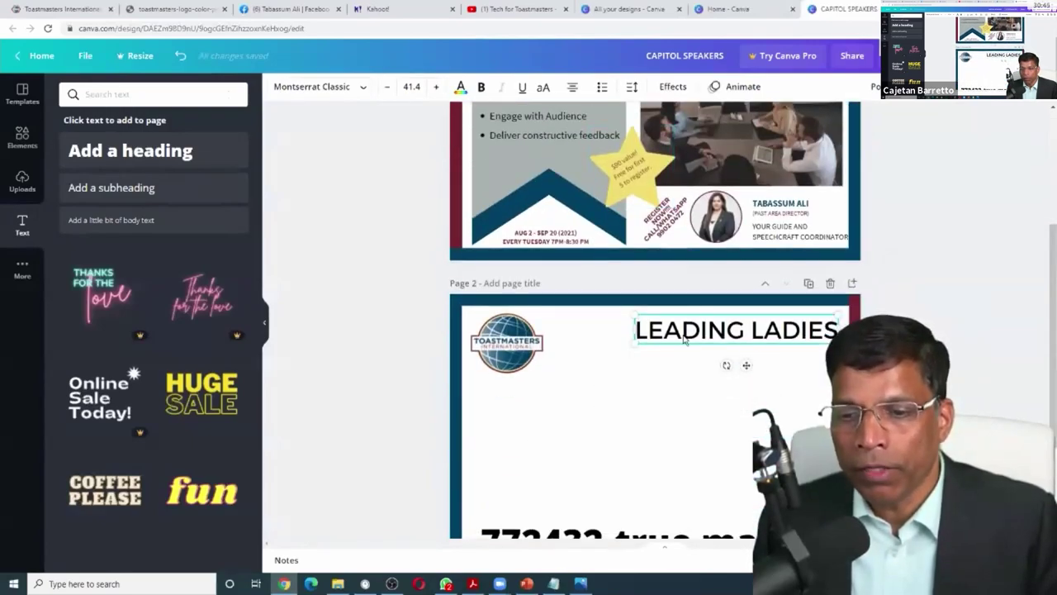
Step: Apply the teal document colour to the LEADING LADIES heading
click(460, 87)
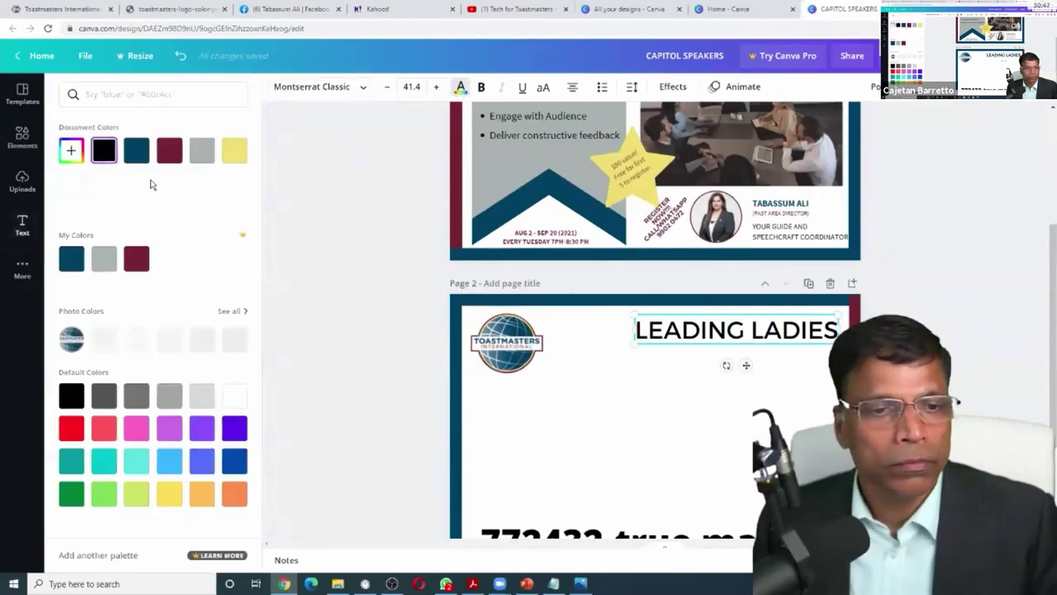
click(139, 159)
click(646, 409)
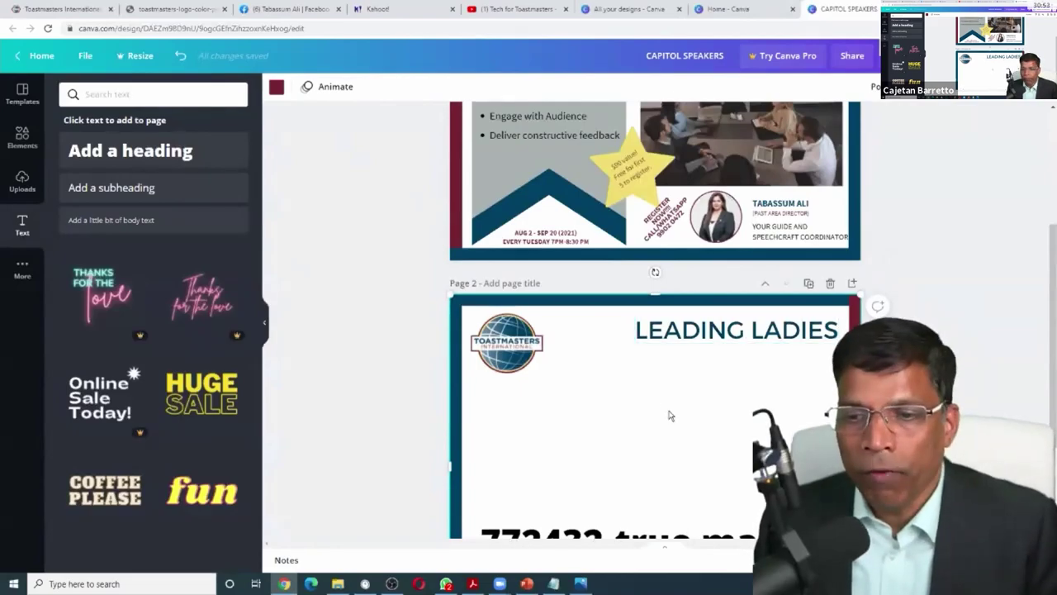
Step: Select the full club line text on page 1, then return to page 2
scroll(668, 416, up, 5)
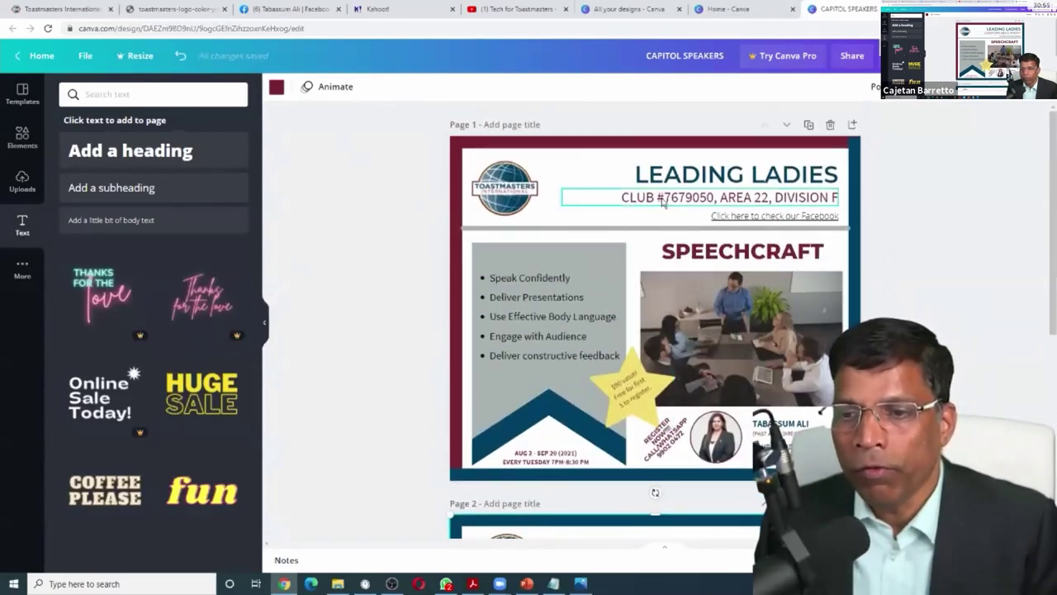
click(628, 203)
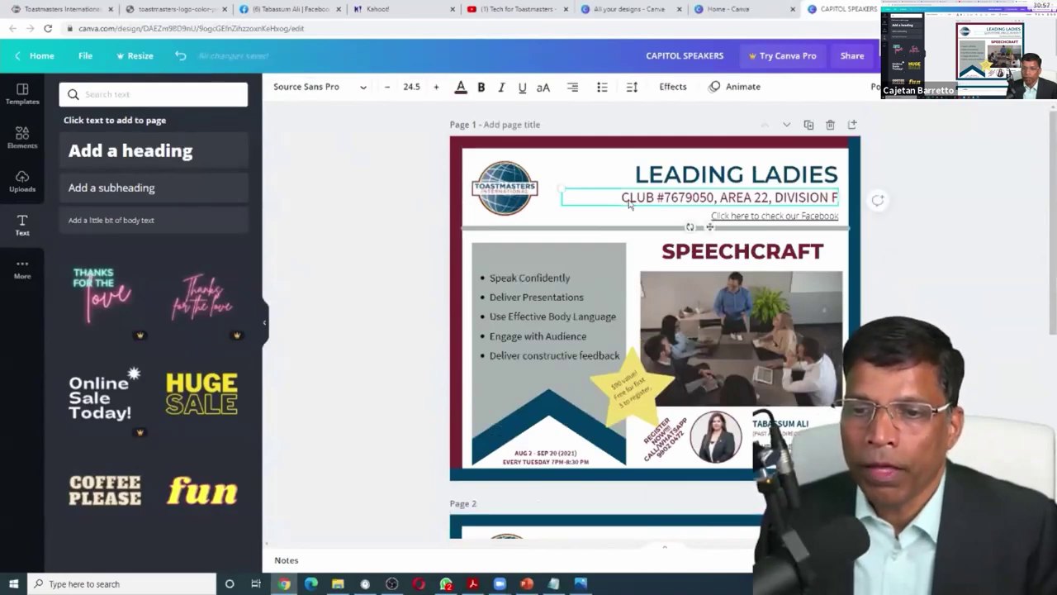
drag(623, 197, 836, 198)
key(ctrl+c)
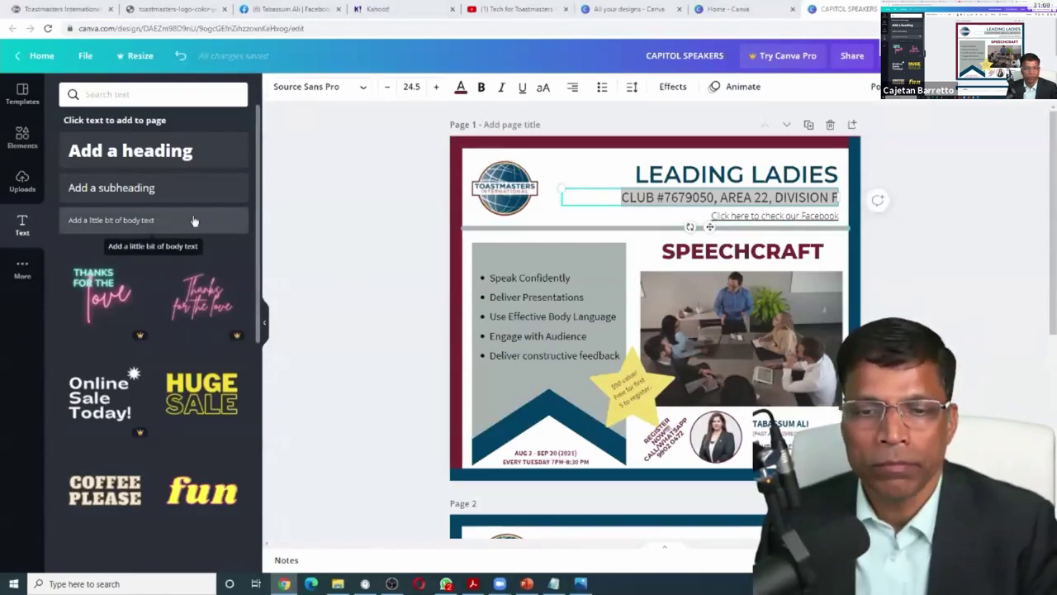
click(558, 163)
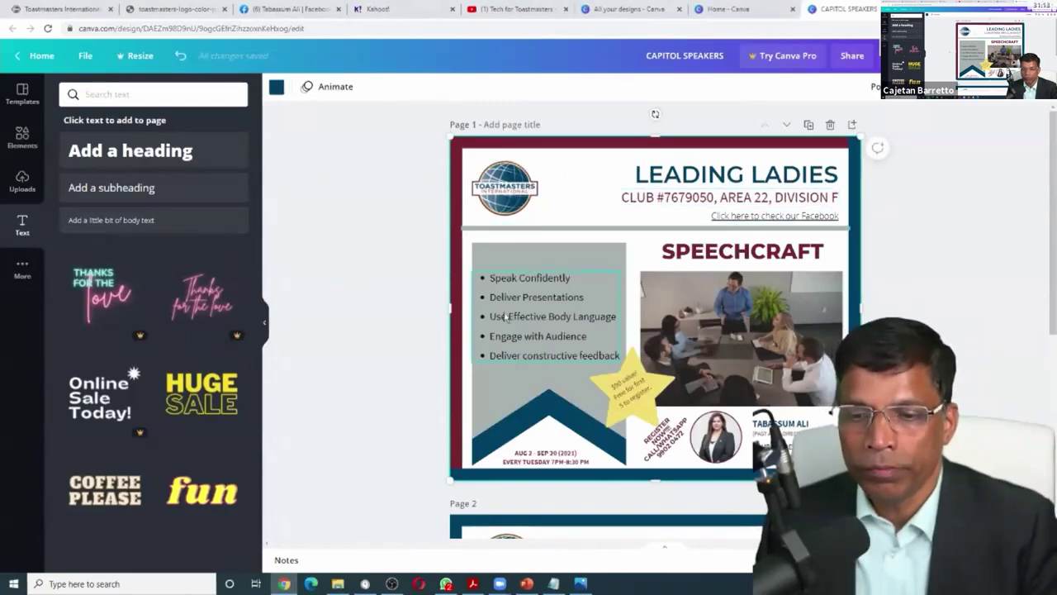
scroll(505, 316, down, 5)
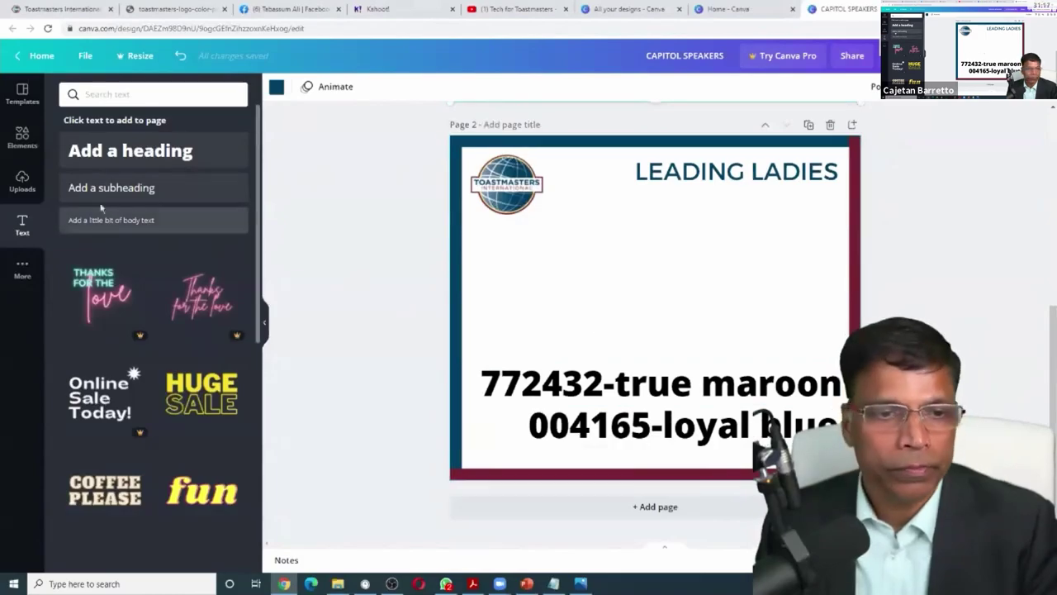
Step: Add a subheading under LEADING LADIES with the pasted club line, fitted onto one row
drag(111, 188, 689, 188)
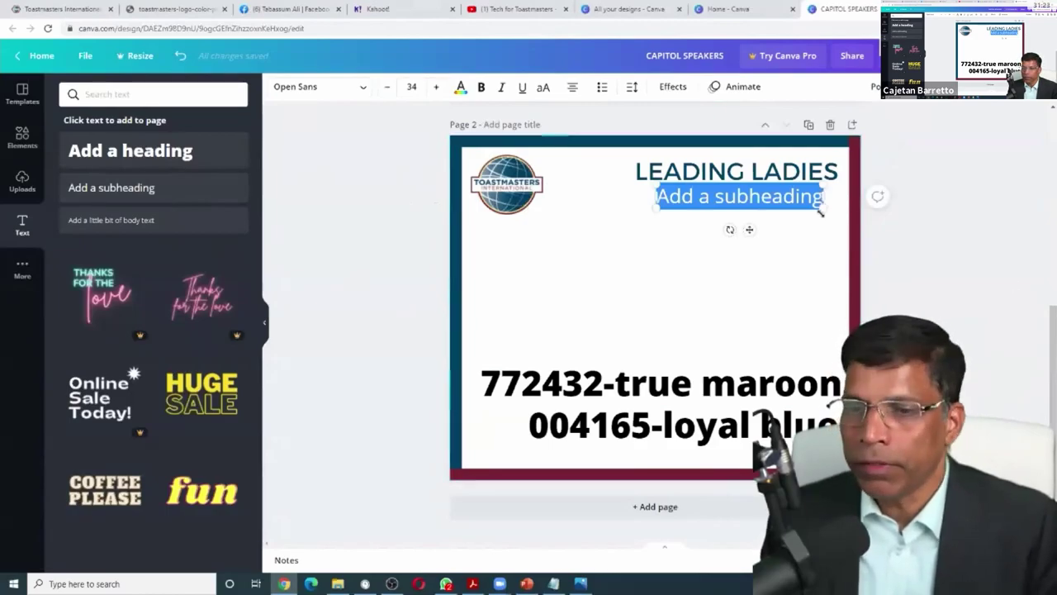
double_click(793, 196)
drag(662, 198, 821, 192)
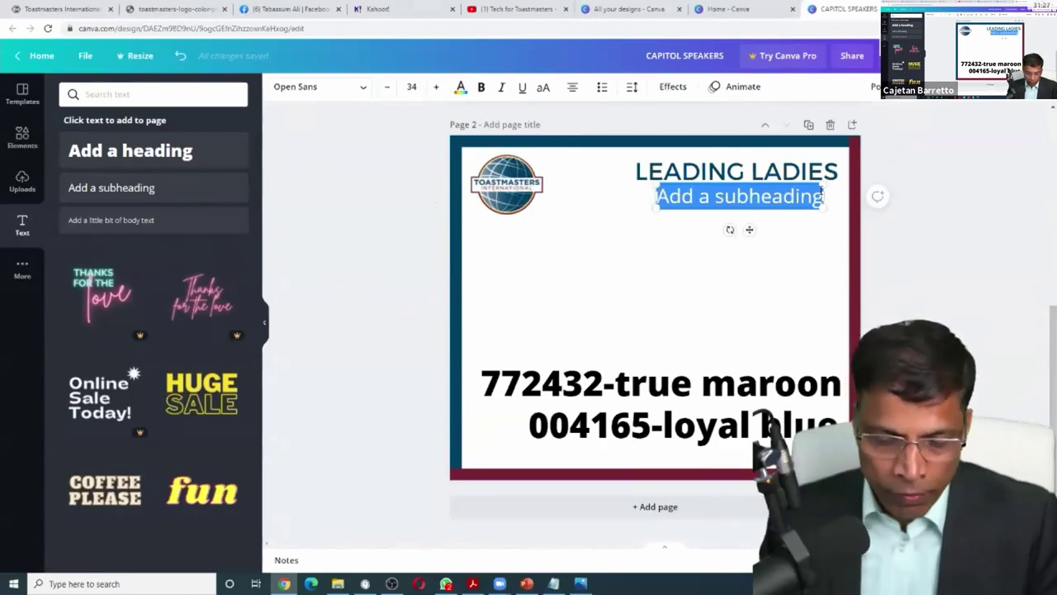
key(ctrl+v)
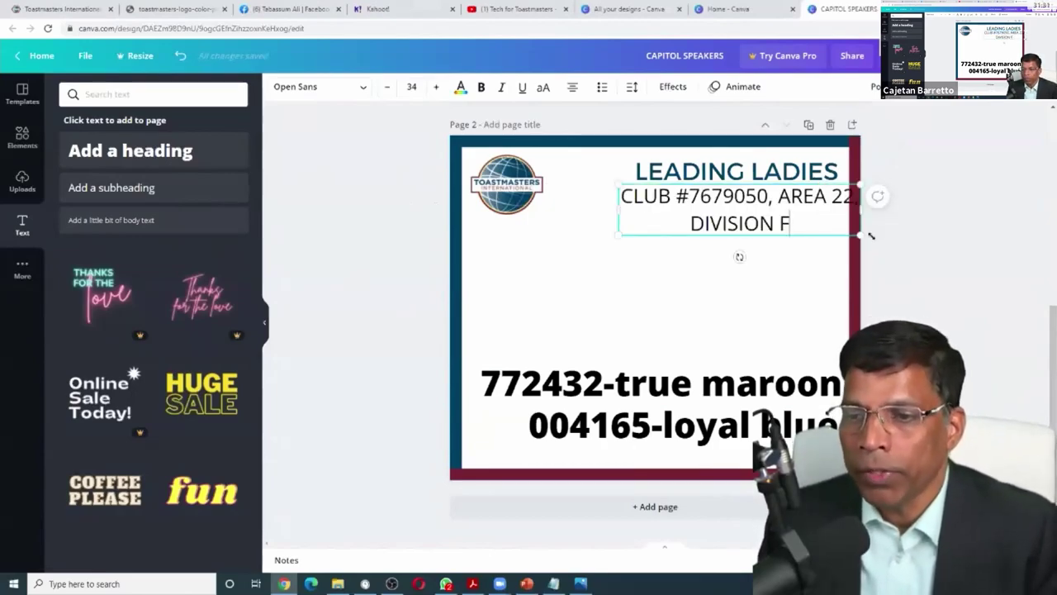
drag(860, 236, 761, 208)
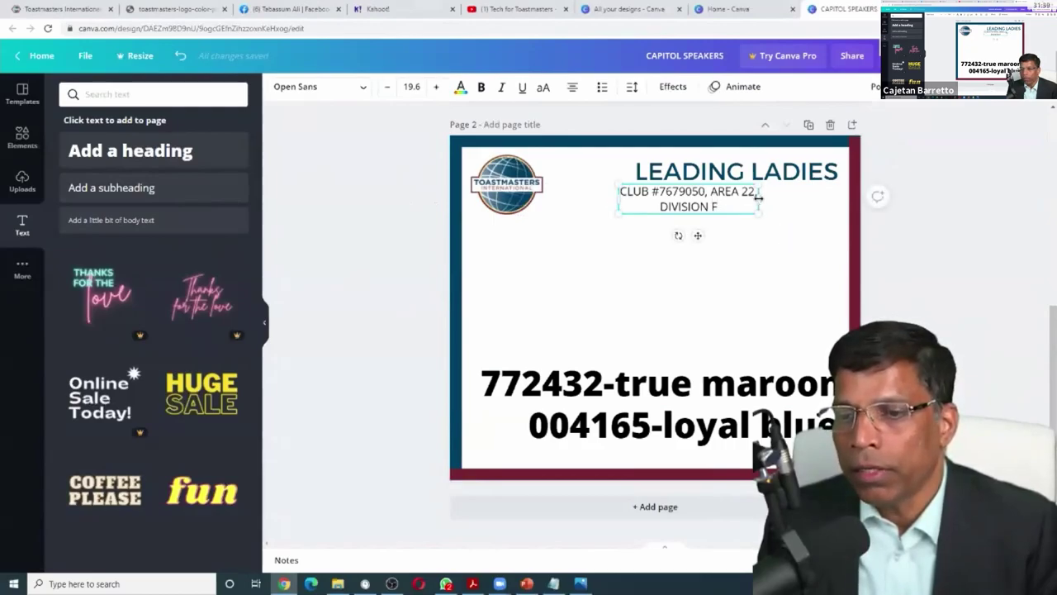
drag(757, 197, 841, 191)
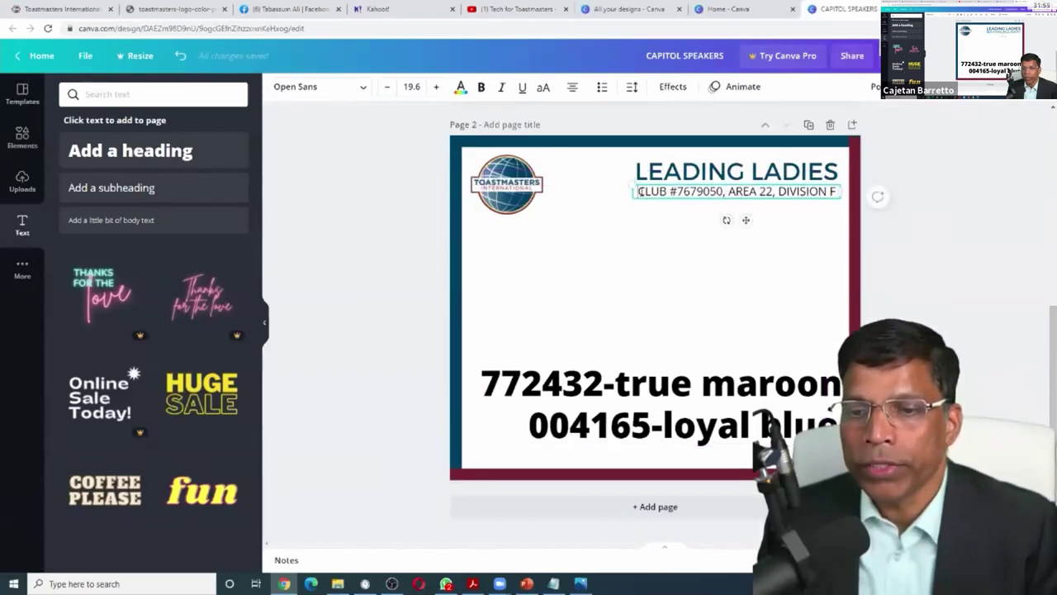
Step: Change the club line font to Source Sans Pro
drag(639, 192, 837, 191)
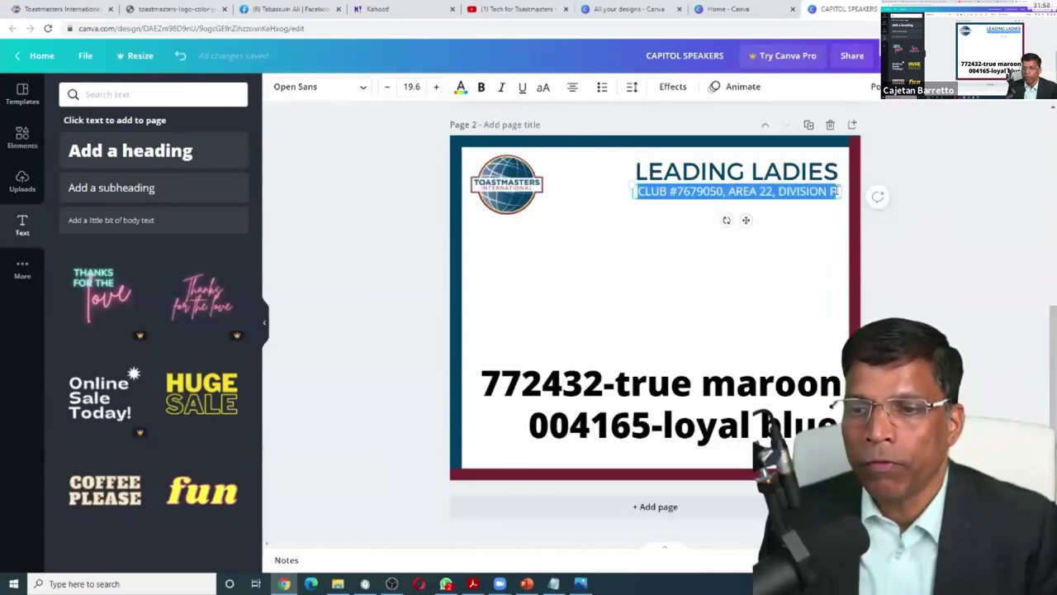
click(366, 89)
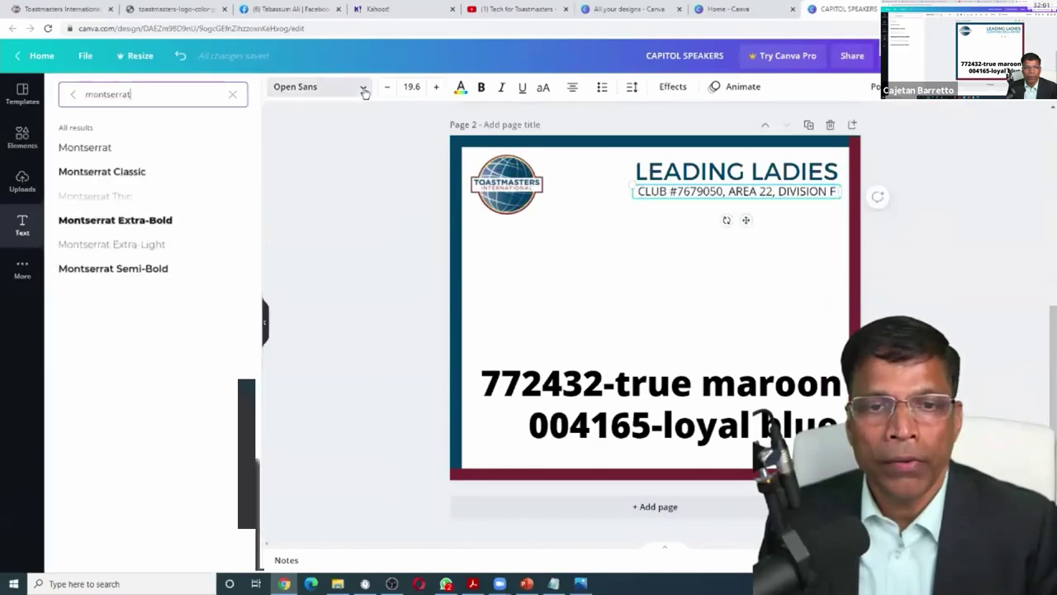
drag(132, 94, 73, 97)
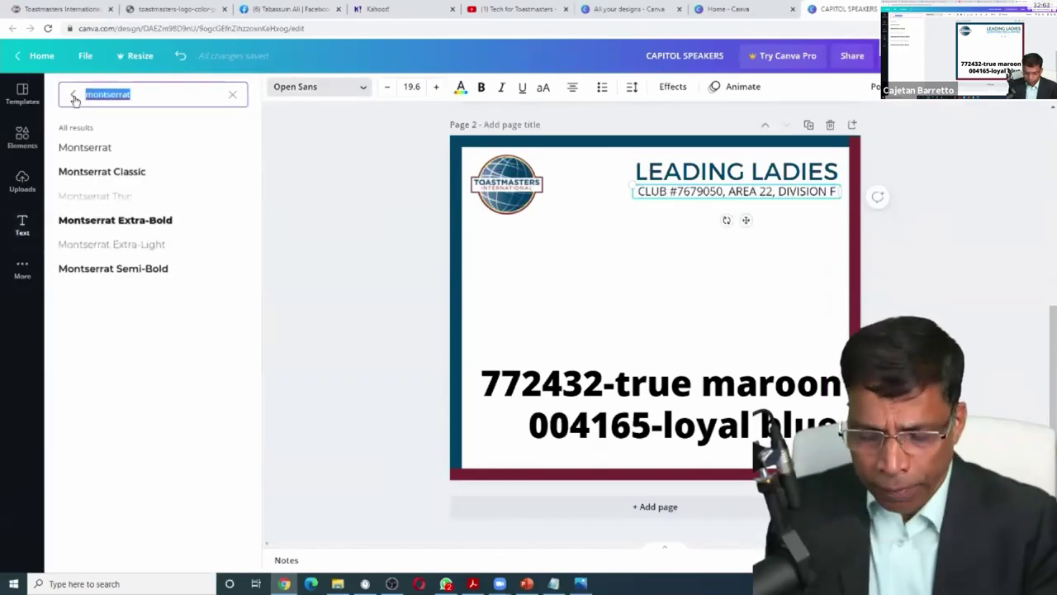
text(source)
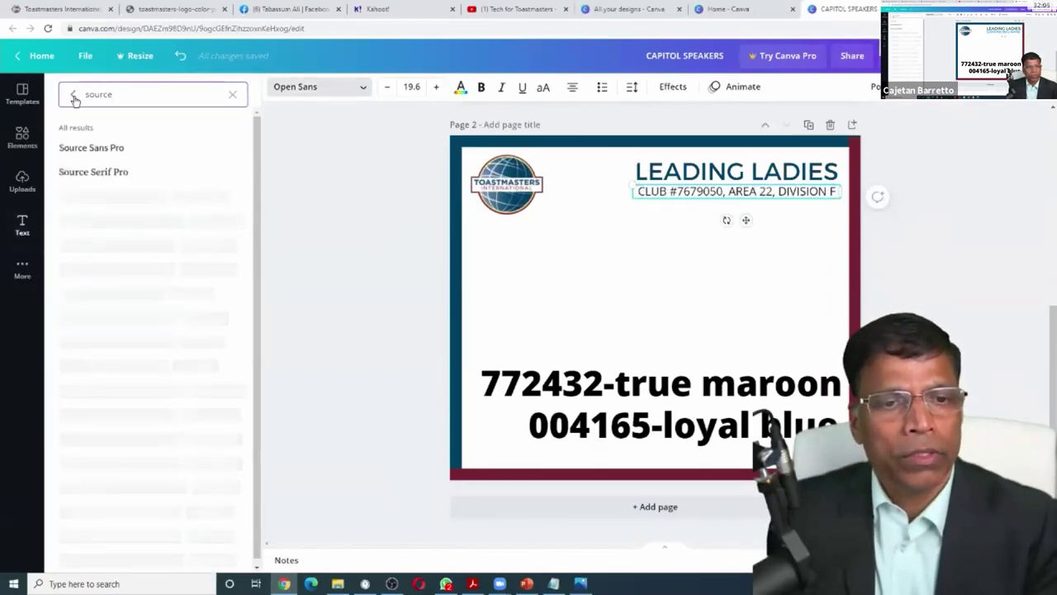
click(105, 152)
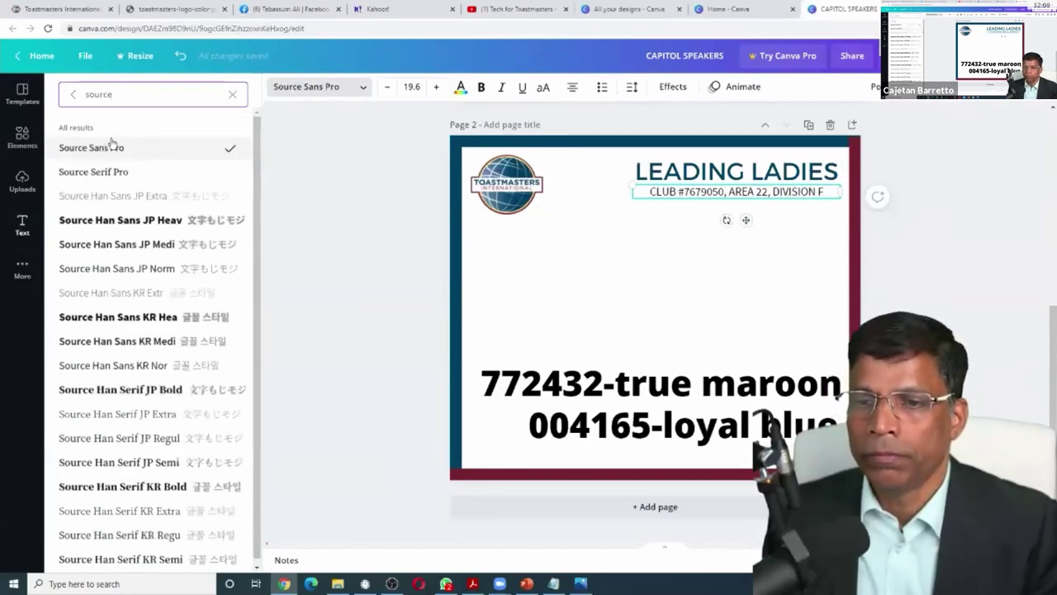
Step: Colour the club line maroon
click(461, 87)
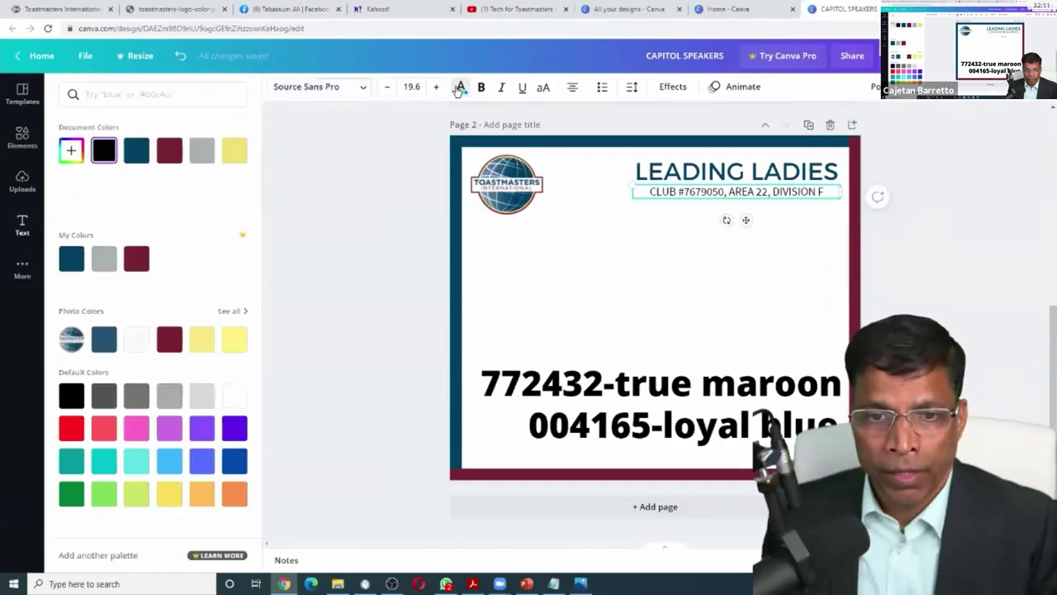
click(169, 161)
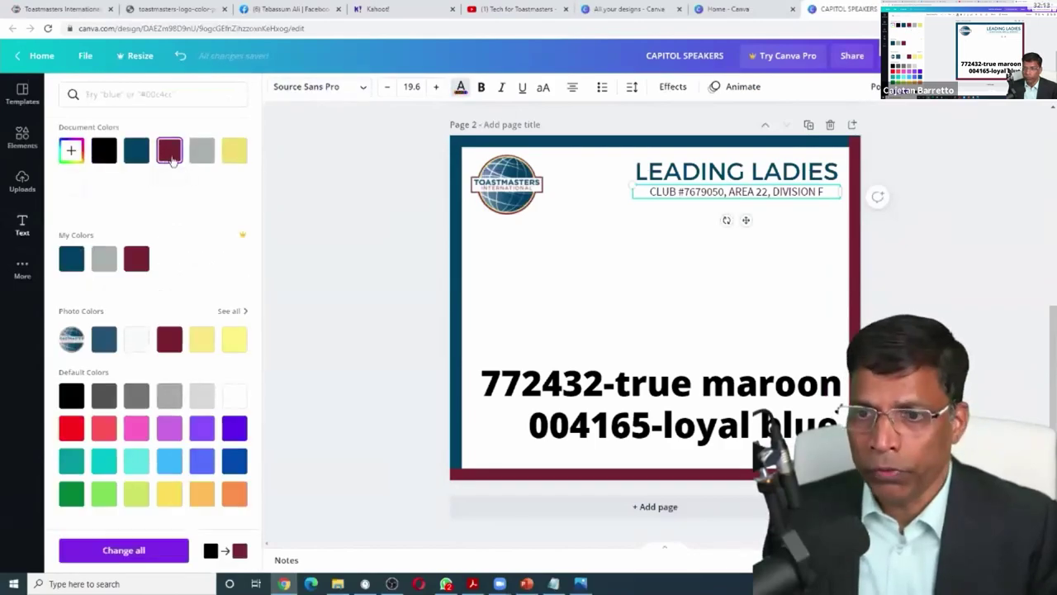
click(670, 302)
Step: Move the Toastmasters logo down and right and stretch it wider and taller
click(516, 198)
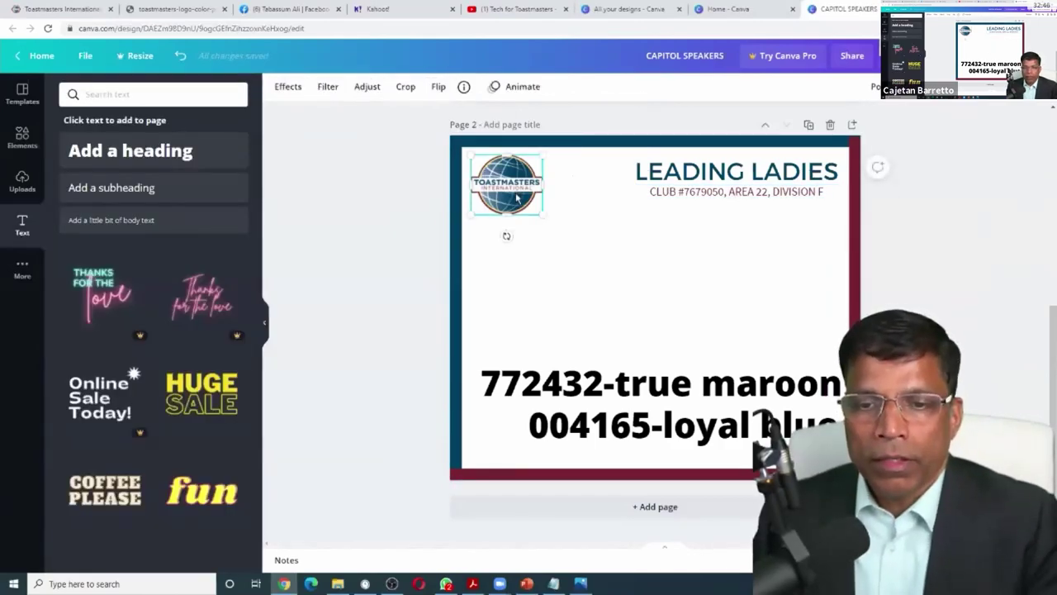
drag(514, 199, 549, 235)
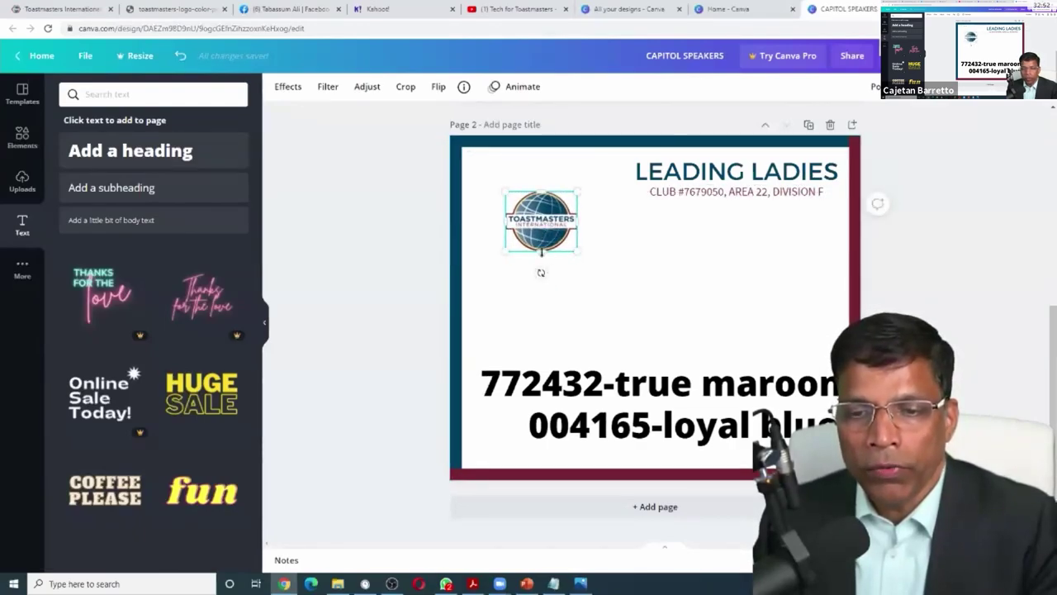
drag(540, 252, 609, 280)
click(604, 264)
click(576, 251)
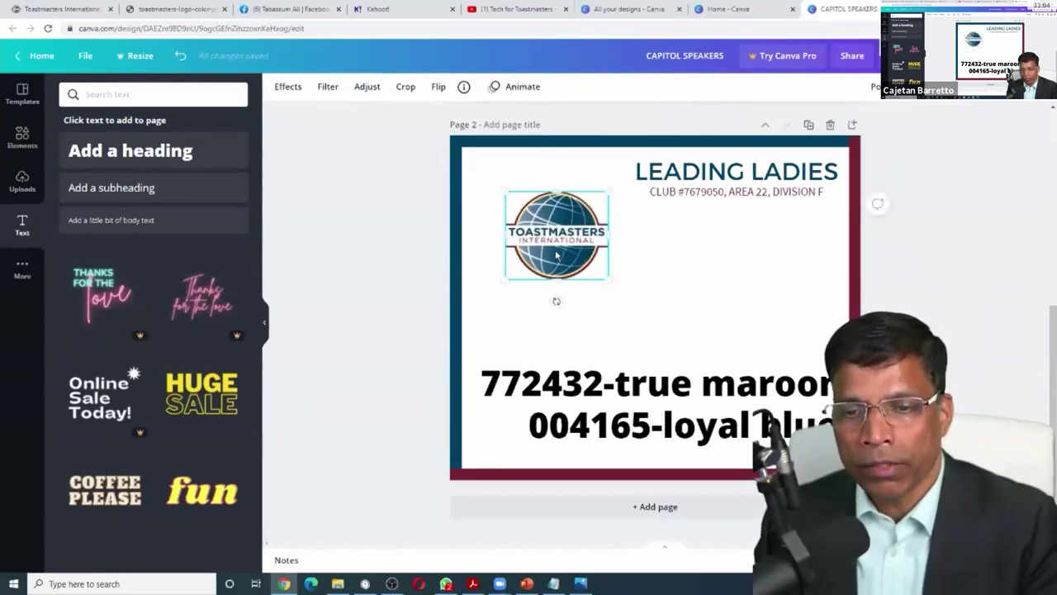
drag(505, 239, 490, 241)
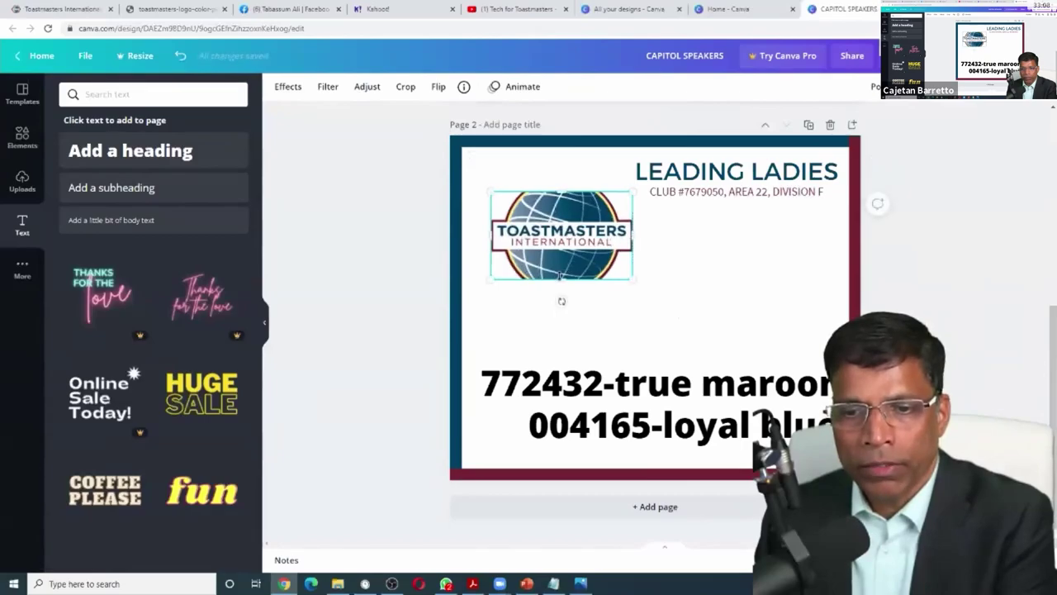
drag(558, 283, 562, 297)
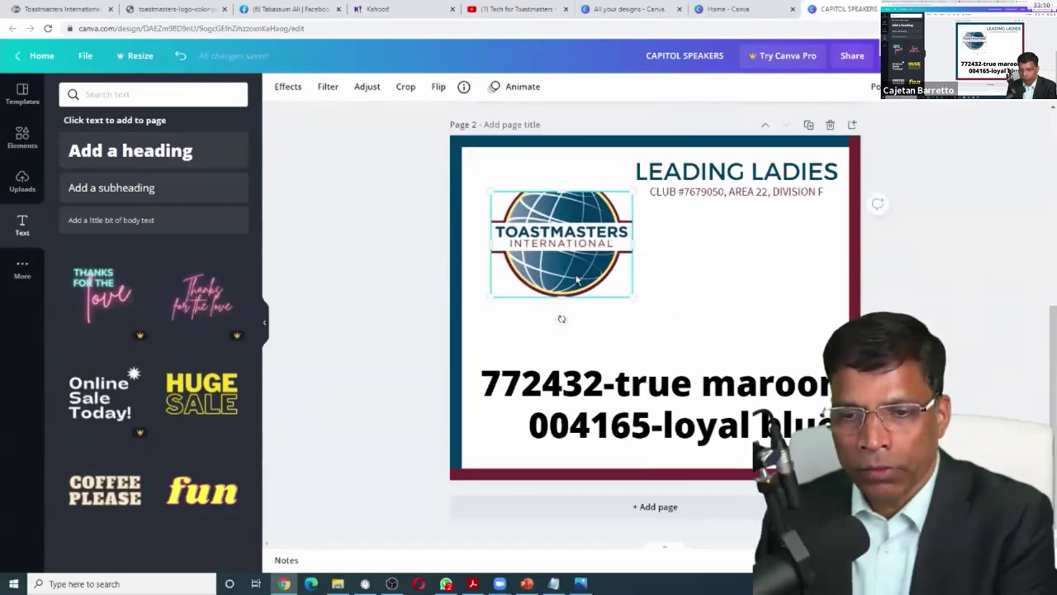
Step: Replace the distorted logo with the uploaded Toastmasters logo, about 156 by 130, top-left
key(Delete)
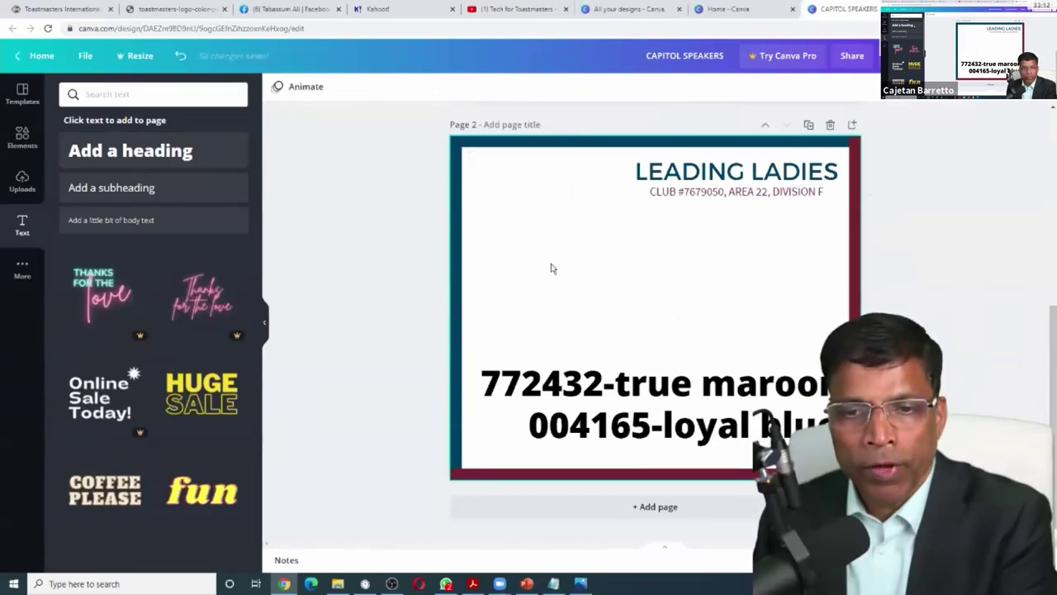
click(20, 182)
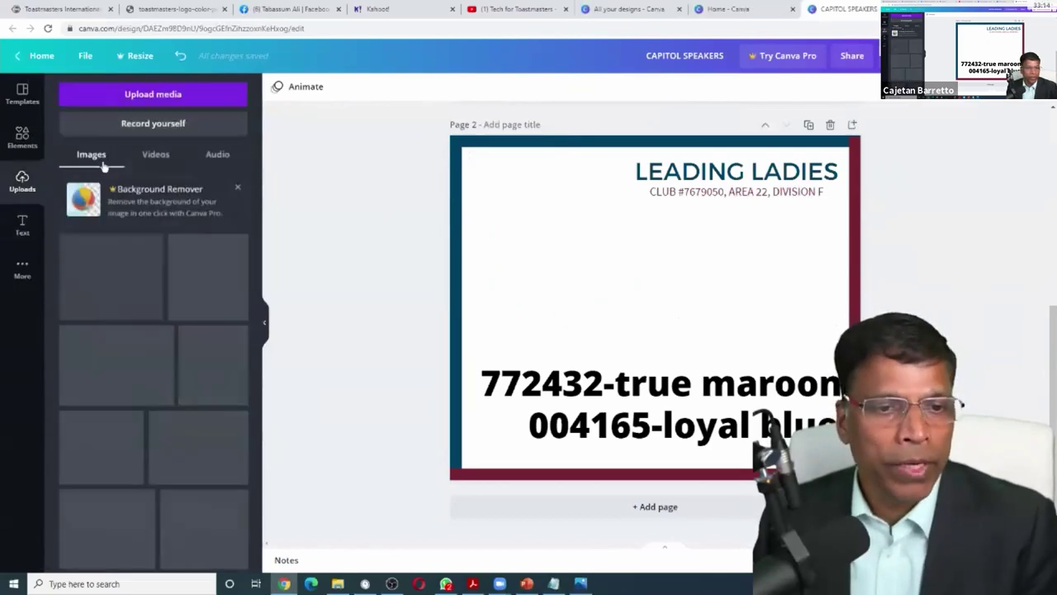
drag(99, 272, 529, 184)
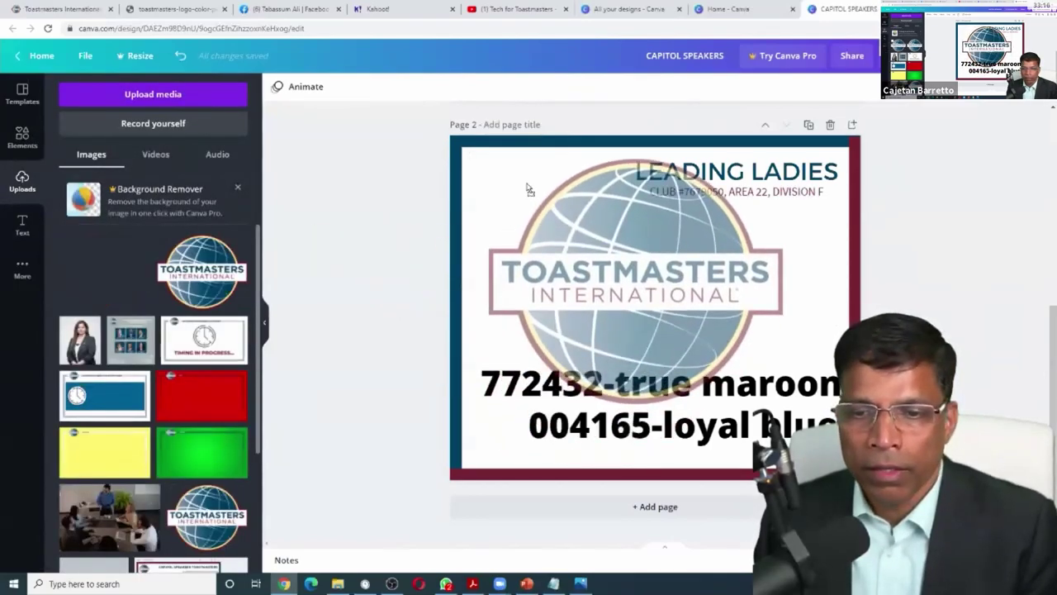
drag(699, 342, 520, 196)
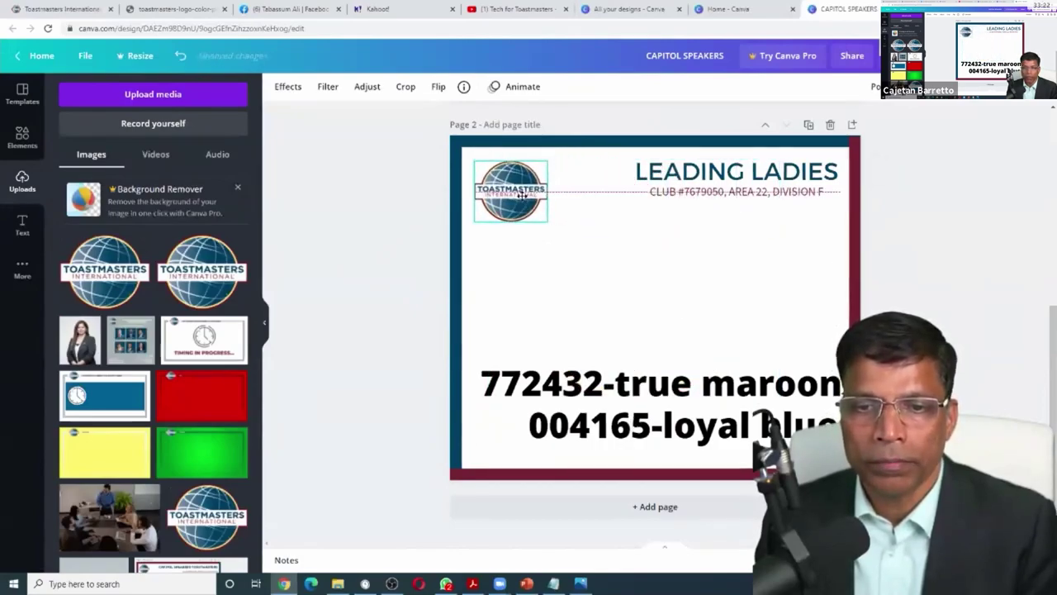
click(655, 310)
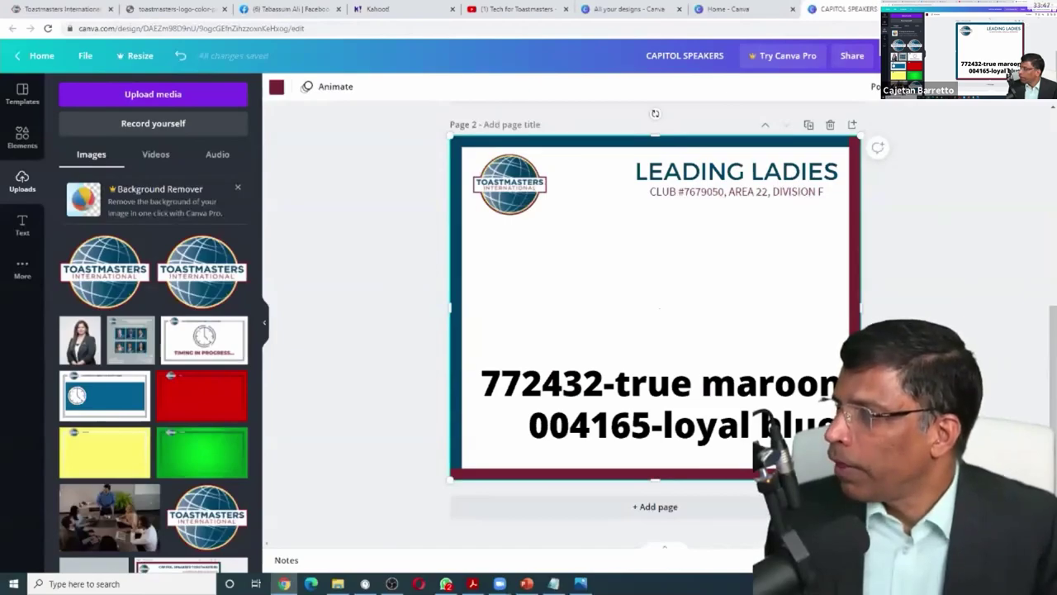
Step: Compare page 2 with the finished shared view, then scroll back up to page 1
key(alt+Tab)
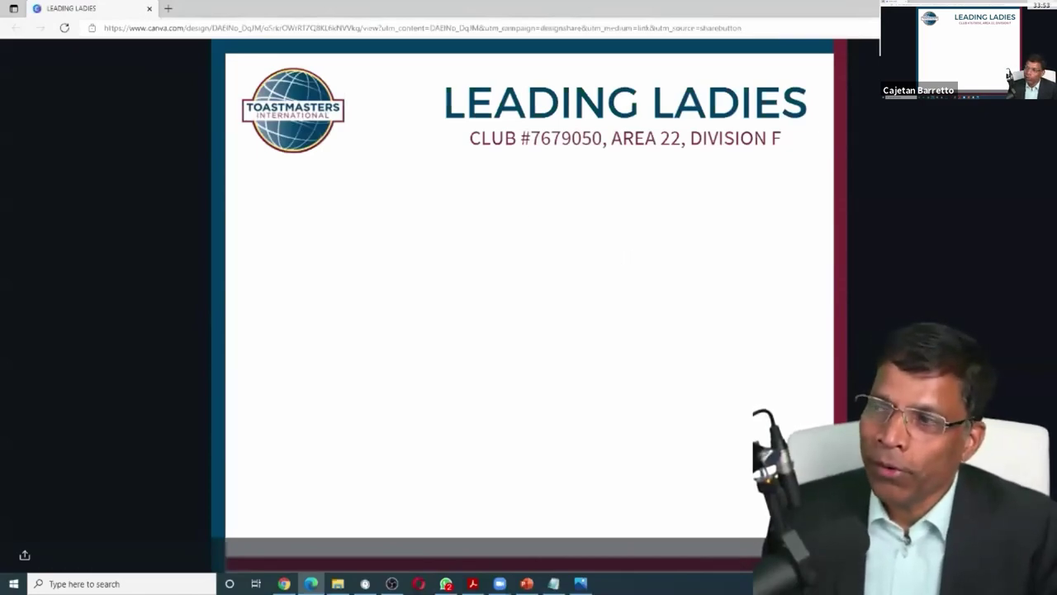
key(alt+Tab)
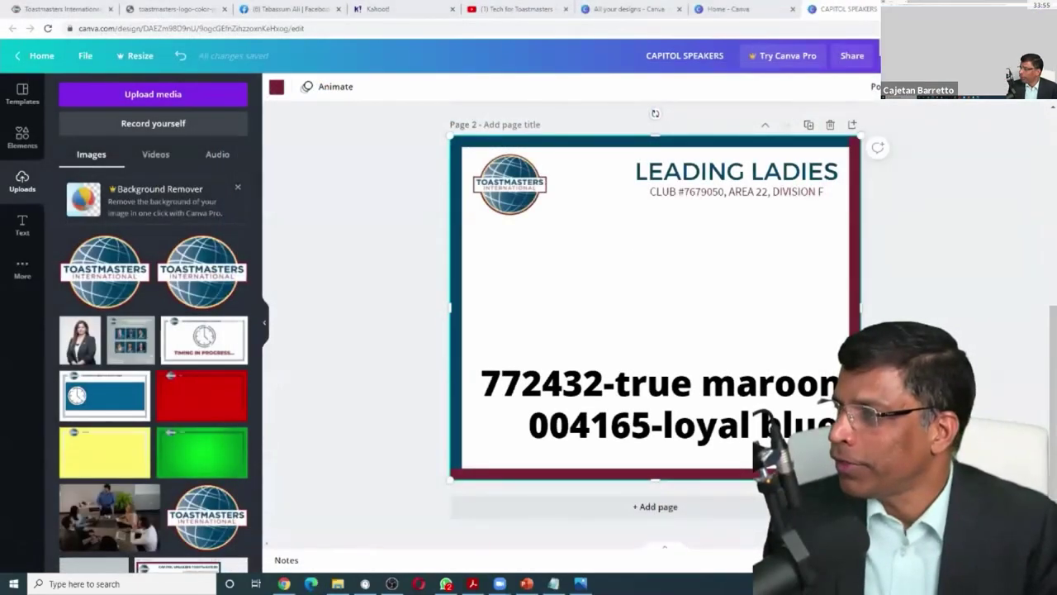
key(alt+Tab)
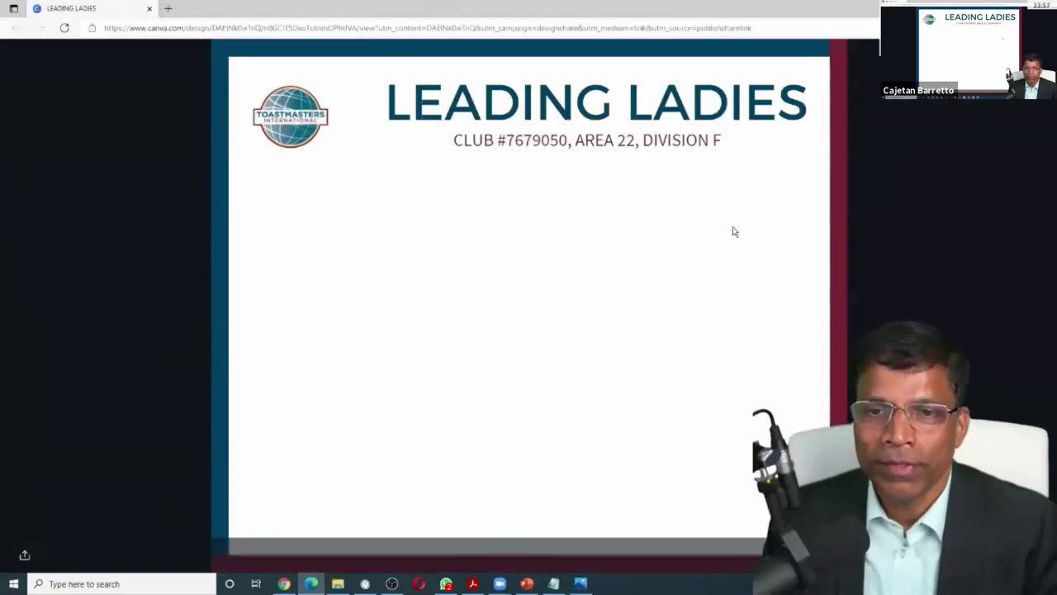
key(alt+Tab)
scroll(413, 272, up, 5)
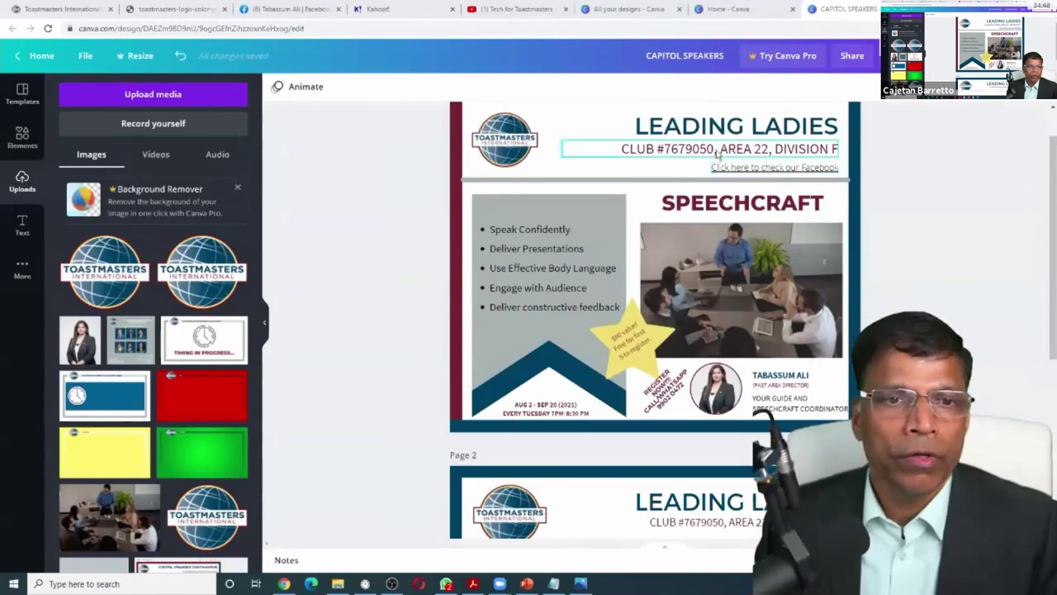
Step: Search Facebook for 'leading ladies' and open the Leading Ladies Toastmaster Club Kuwait page
click(97, 11)
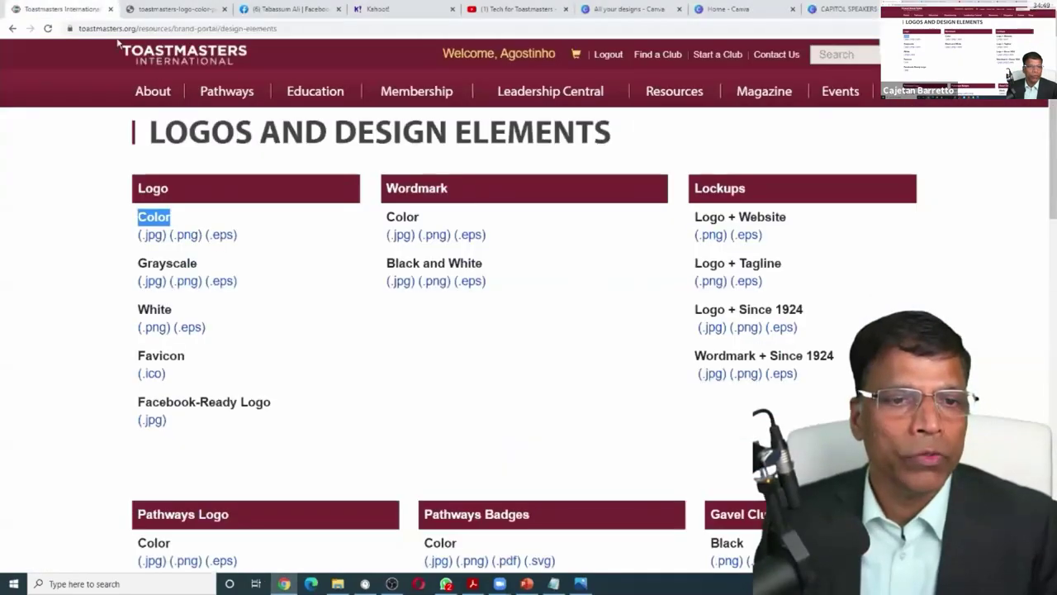
click(264, 9)
click(127, 57)
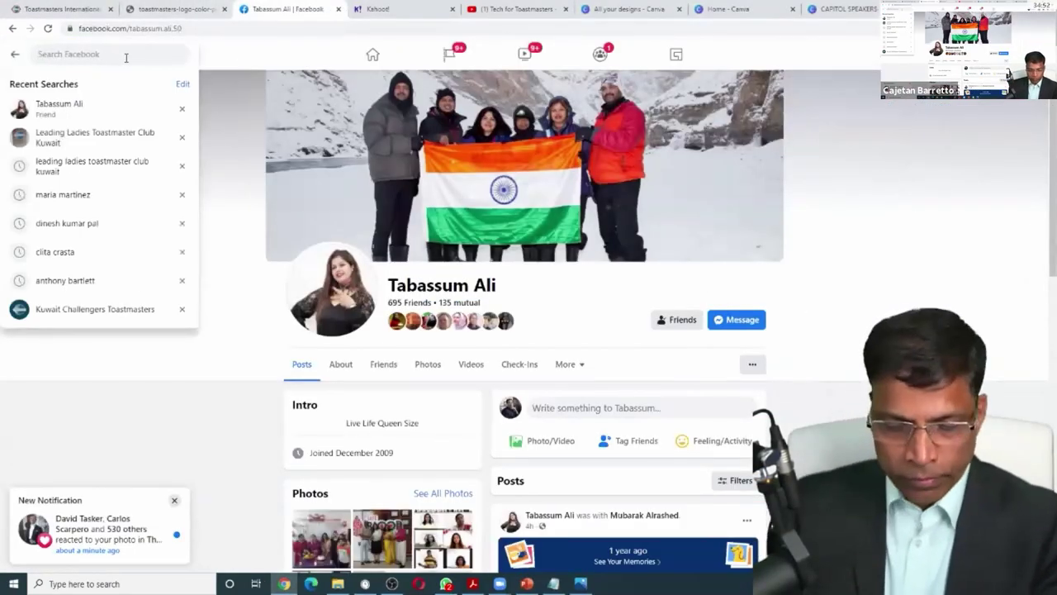
text(leading )
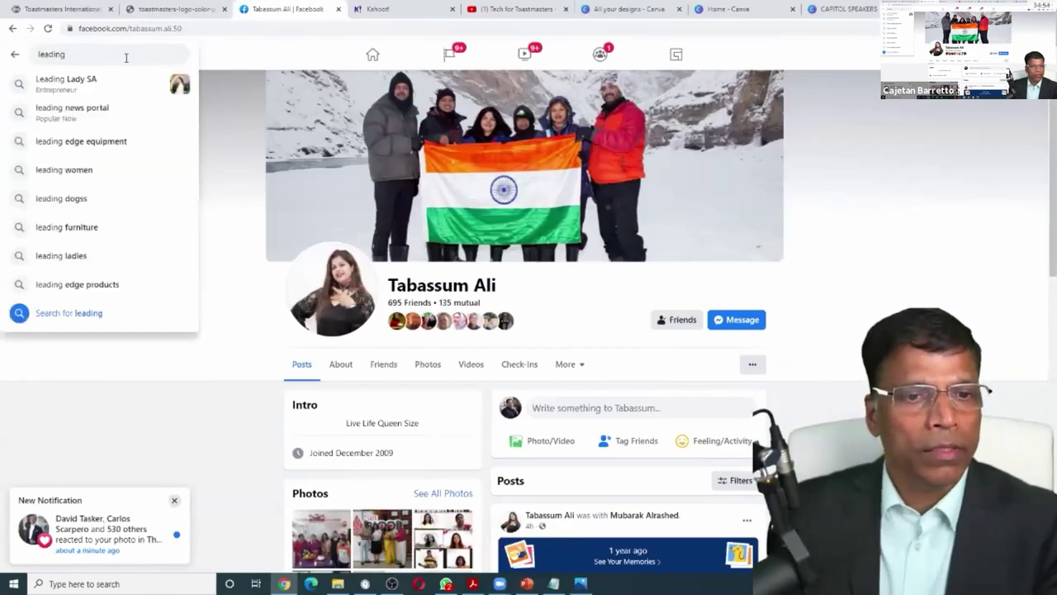
text(ladies)
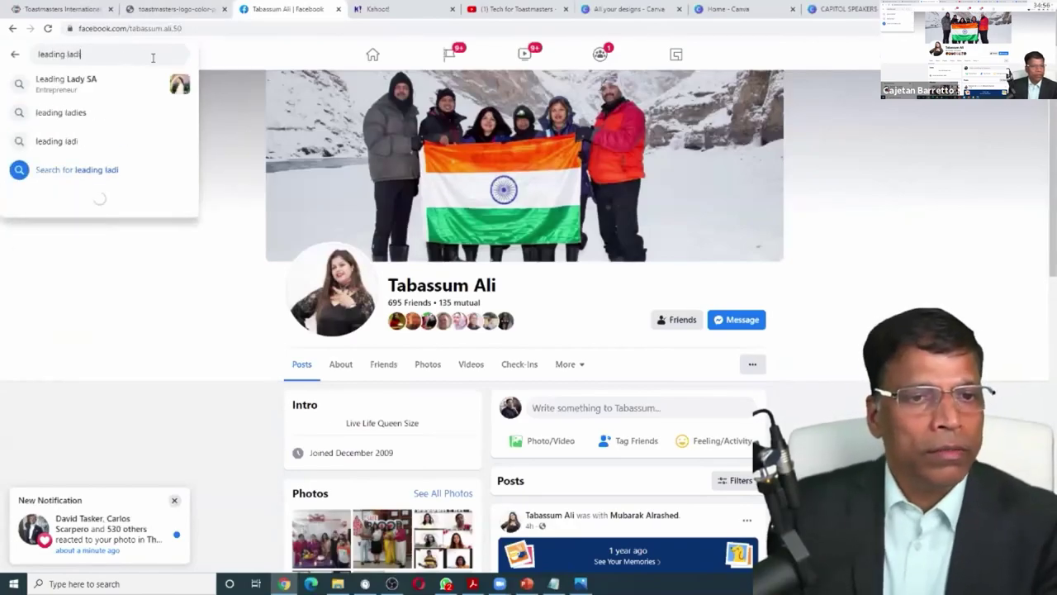
click(105, 109)
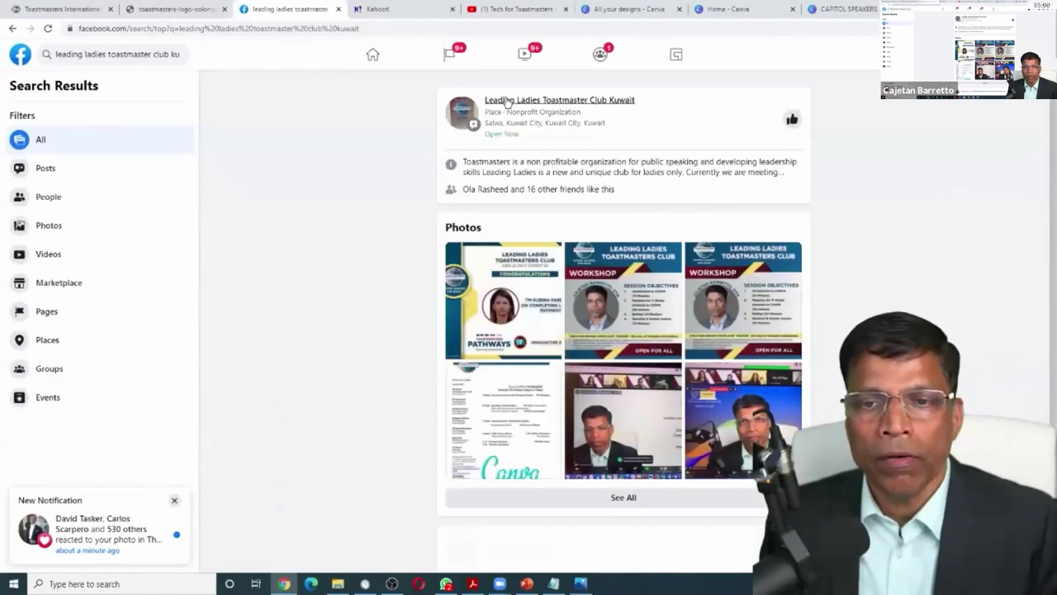
click(496, 99)
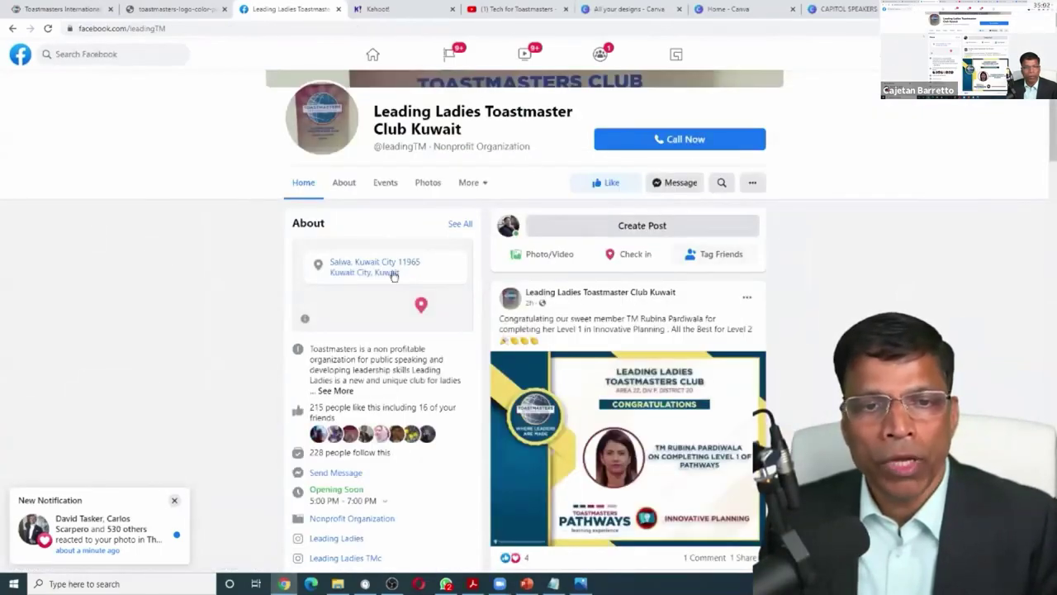
Step: Copy the club page's web address and go back to the Canva design
click(209, 26)
key(ctrl+c)
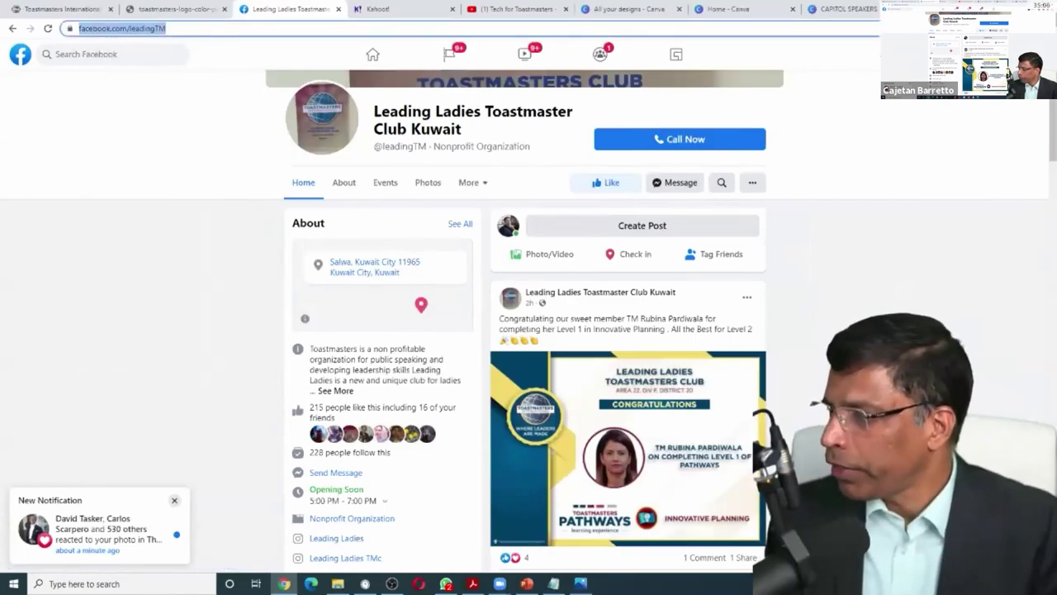
key(alt+Tab)
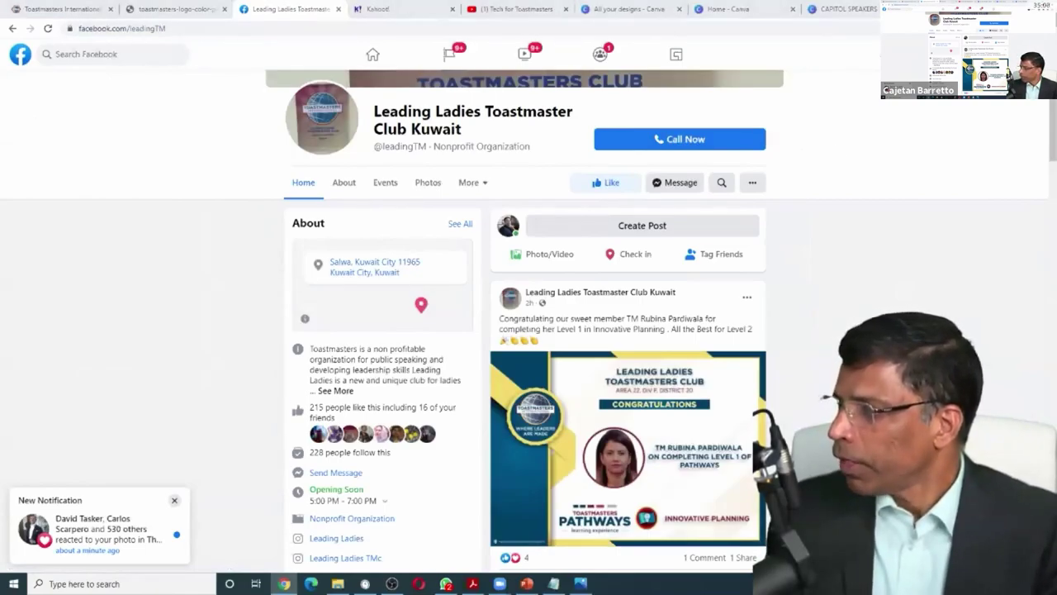
click(851, 10)
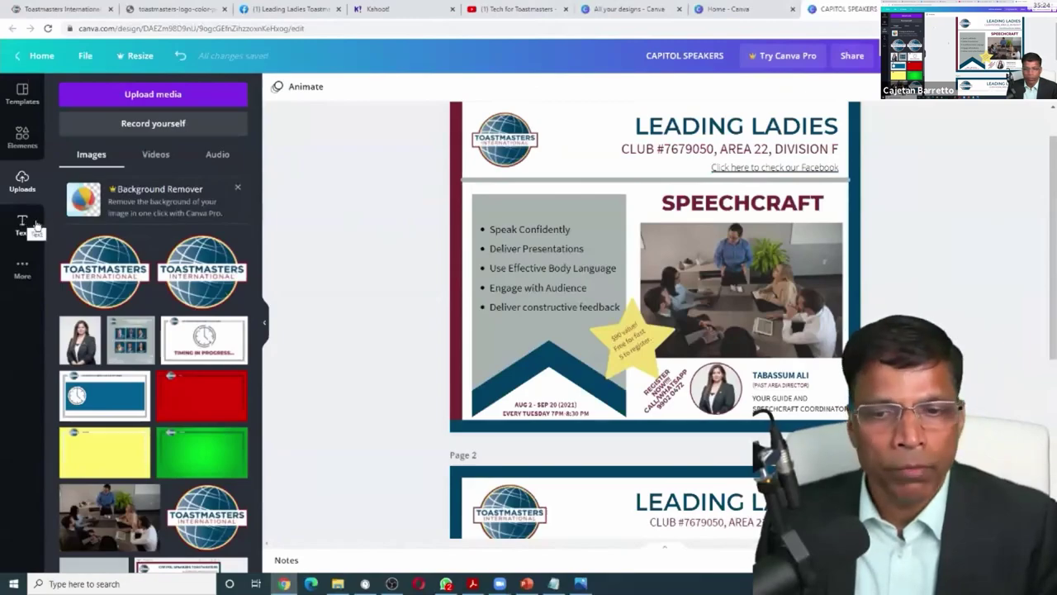
Step: Set page 2's subheading font to Source Sans Pro
scroll(523, 234, down, 3)
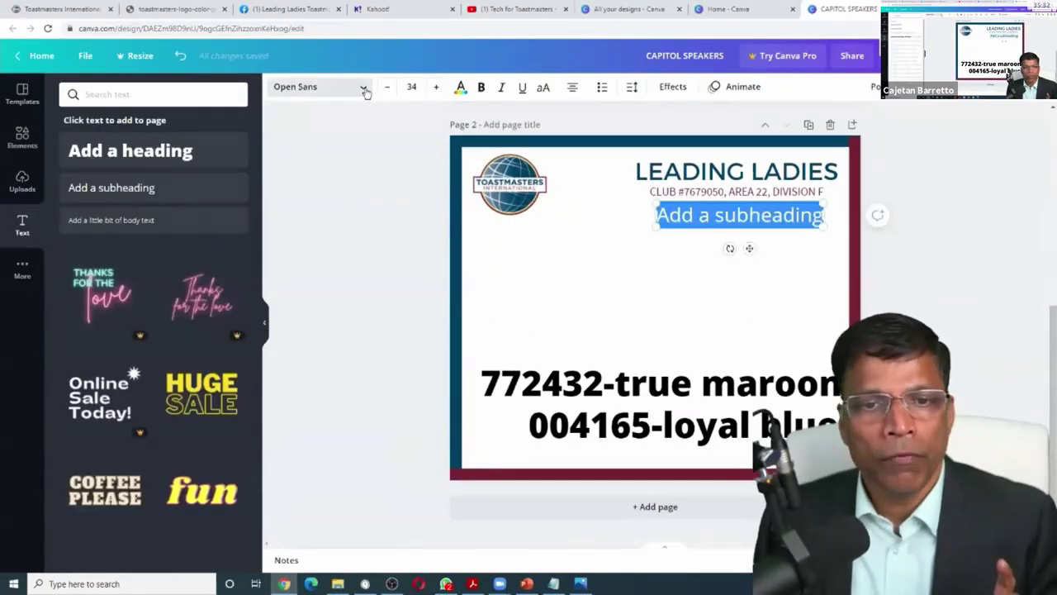
click(364, 86)
text(source)
click(117, 149)
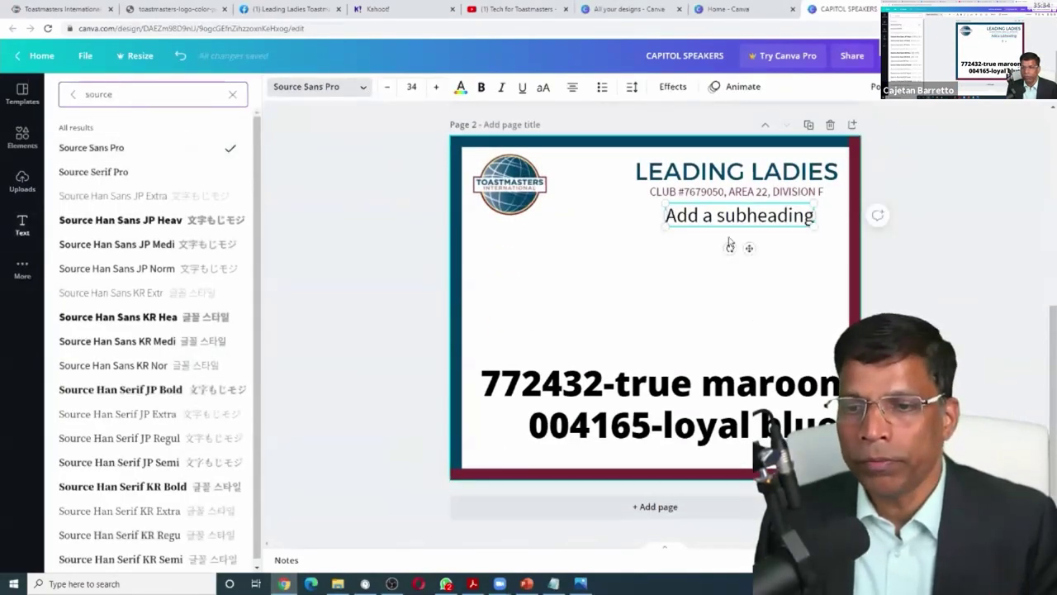
Step: Change the subheading to 'Click here to check our Facebook', resize it to 18.2 and centre it
click(713, 215)
triple_click(714, 215)
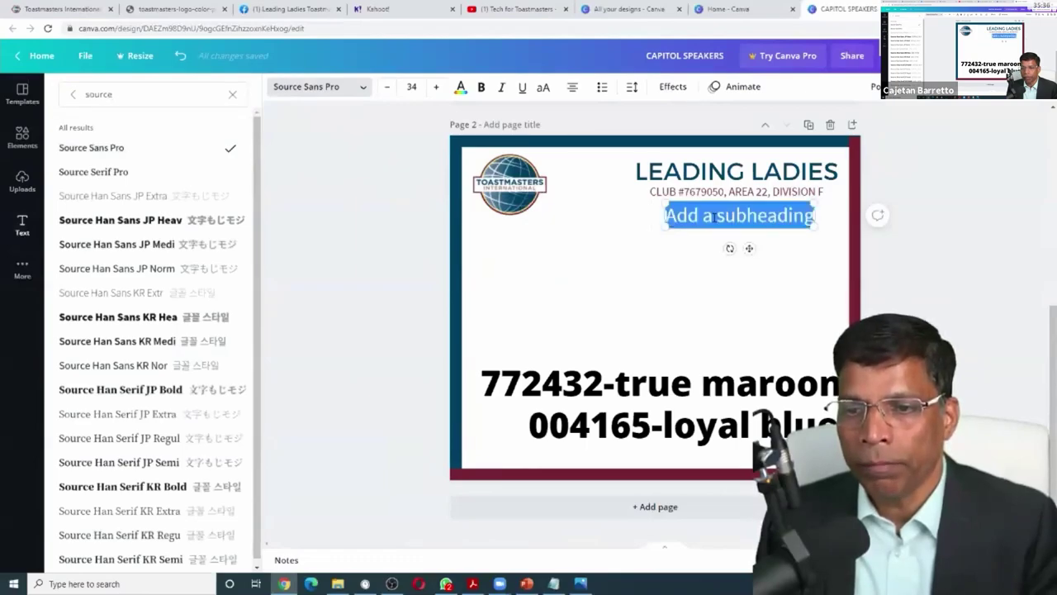
text(Click here)
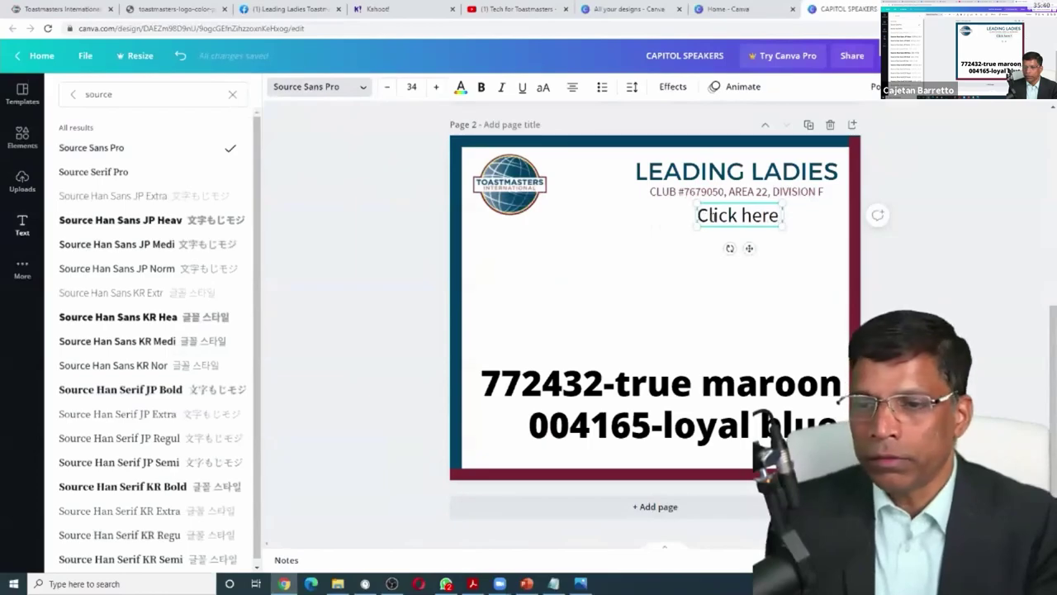
text( to)
scroll(715, 221, up, 5)
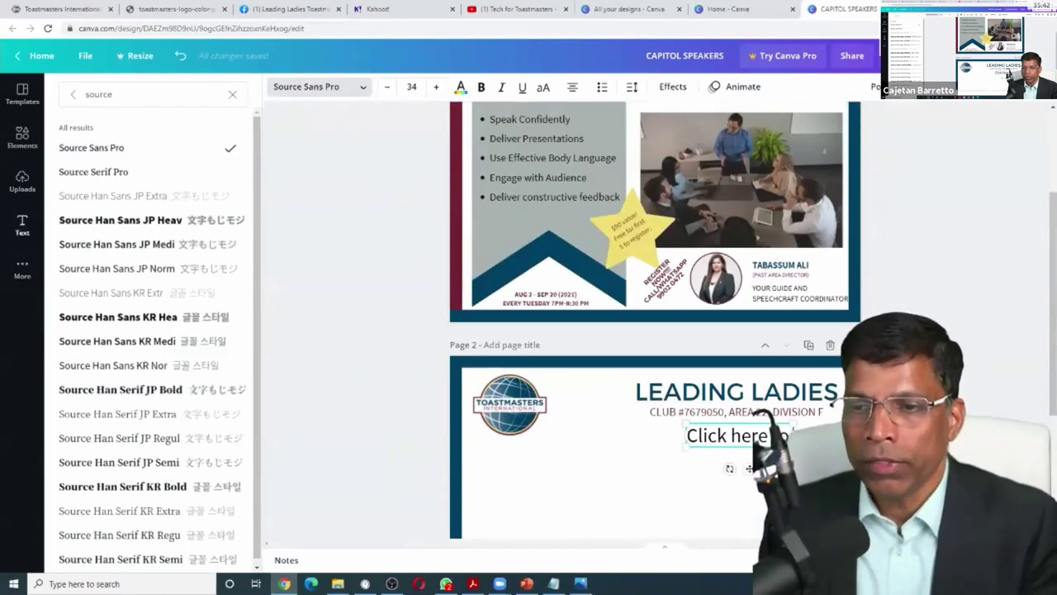
scroll(715, 222, down, 3)
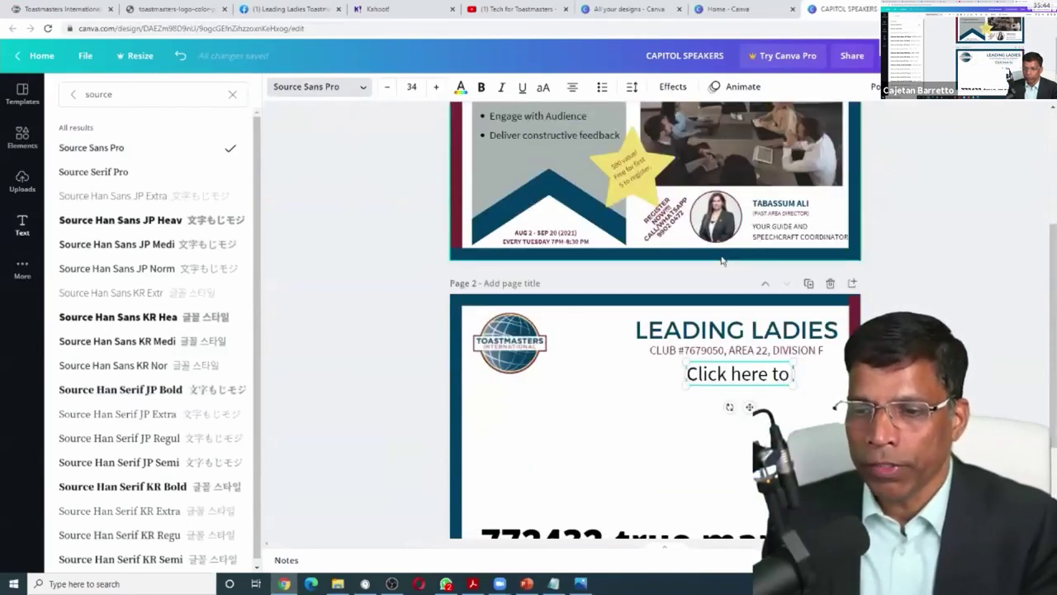
text(check our F)
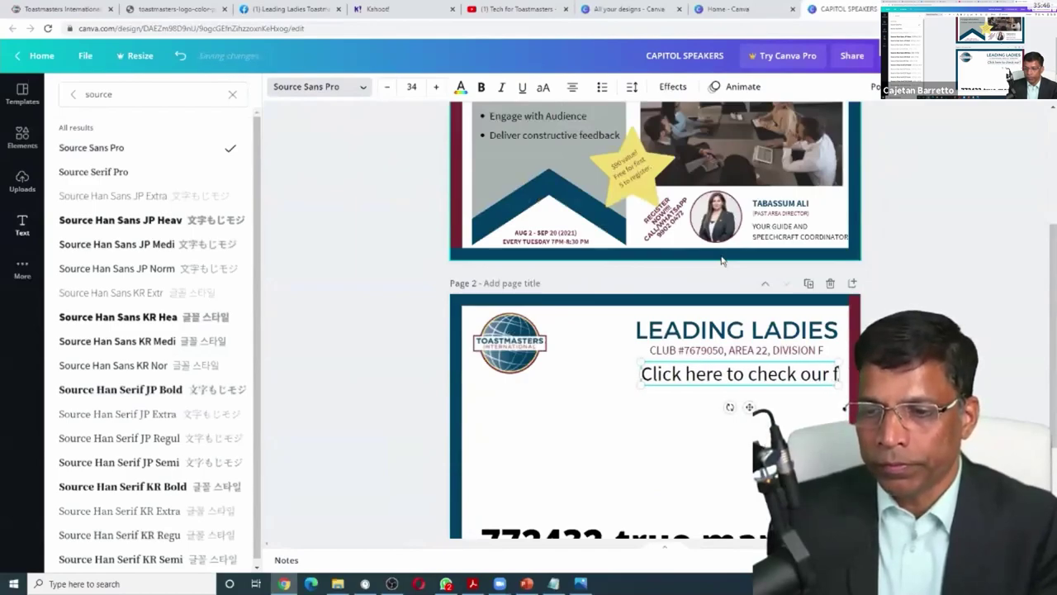
text(acebook)
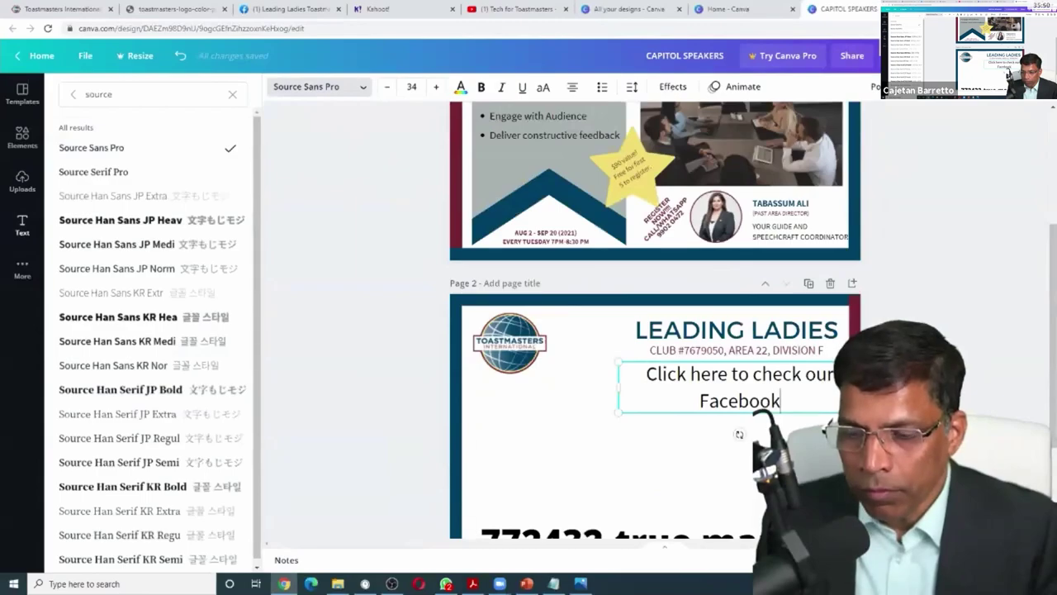
drag(838, 411, 803, 374)
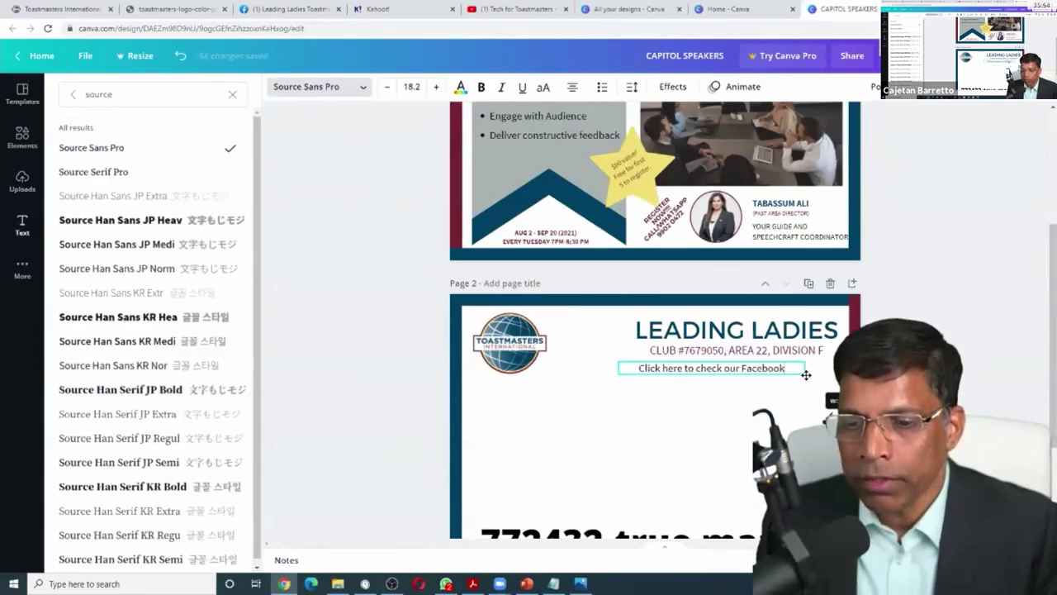
mouse_move(738, 368)
mouse_down()
mouse_move(755, 369)
mouse_move(748, 373)
mouse_up()
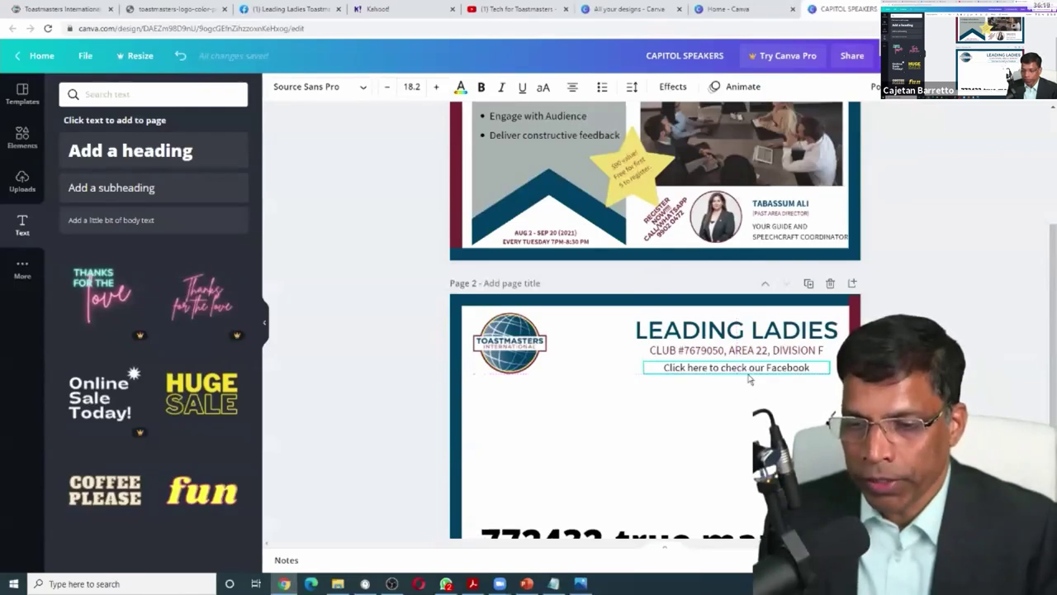
Step: Link the 'Click here to check our Facebook' line to the pasted club Facebook page address
click(731, 407)
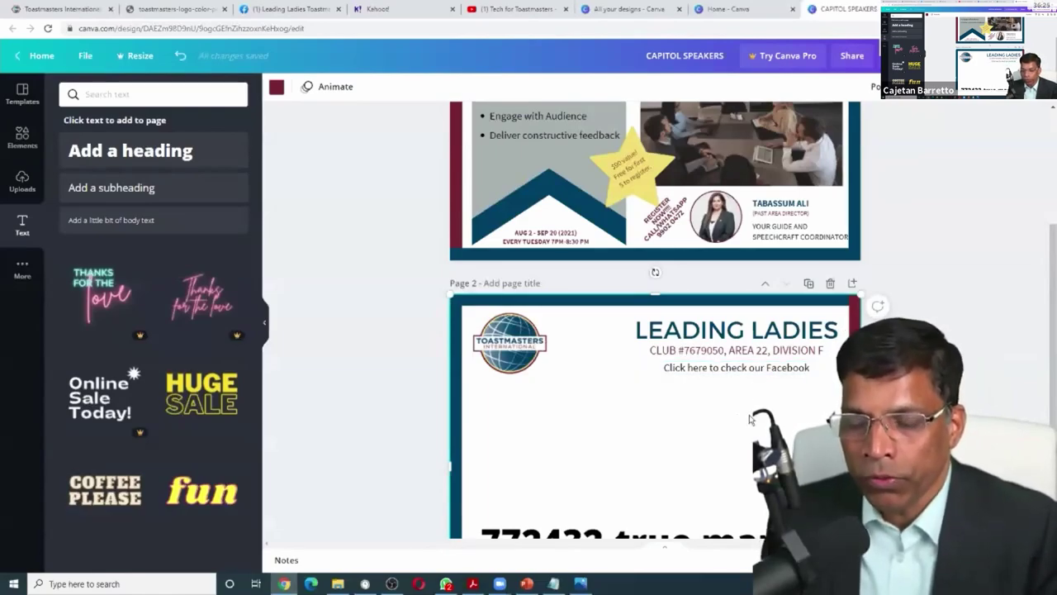
click(751, 369)
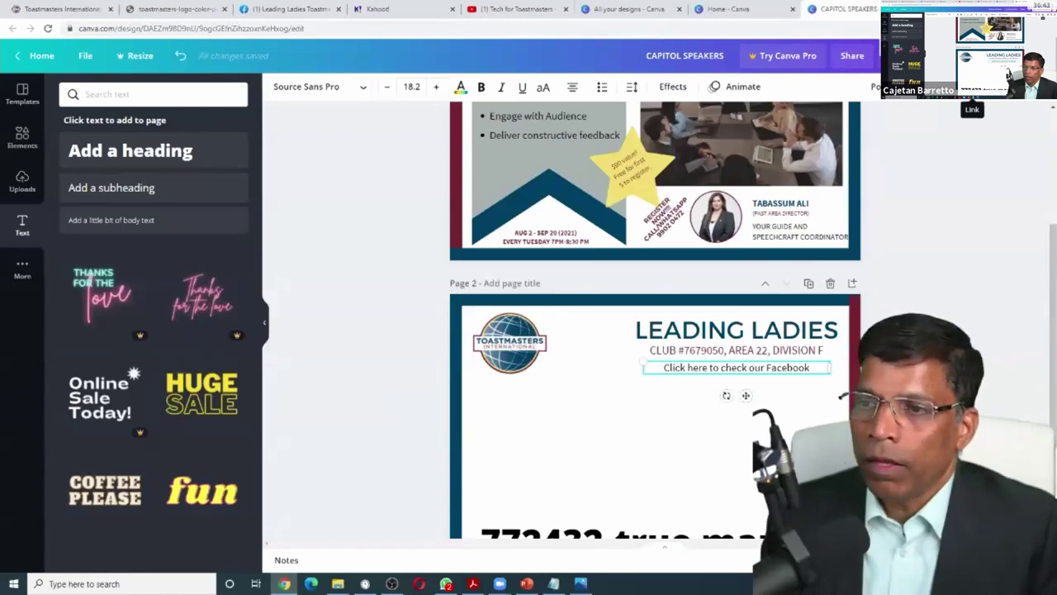
click(972, 86)
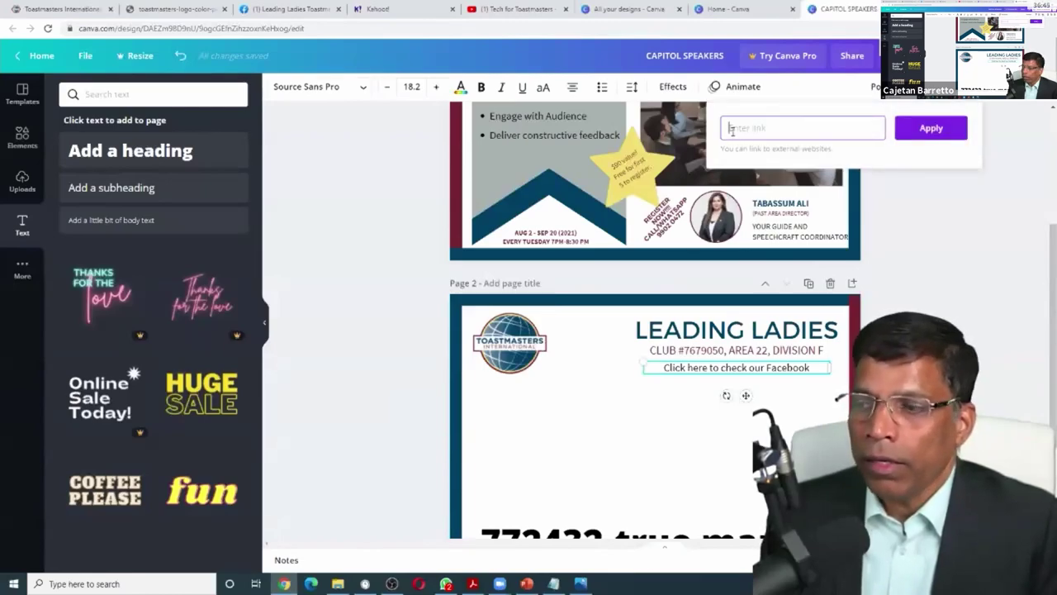
key(ctrl+v)
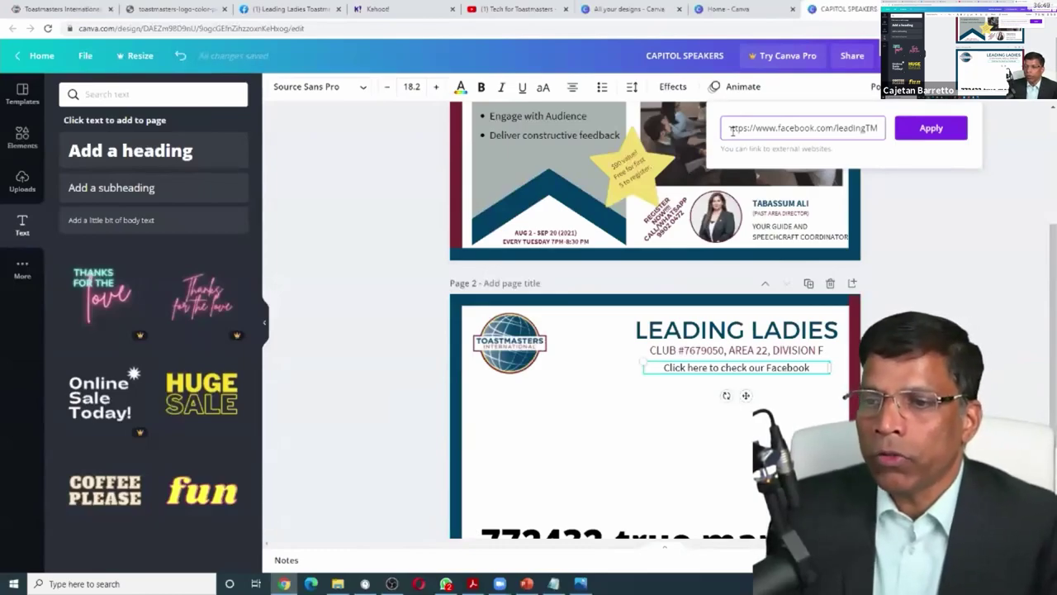
click(731, 130)
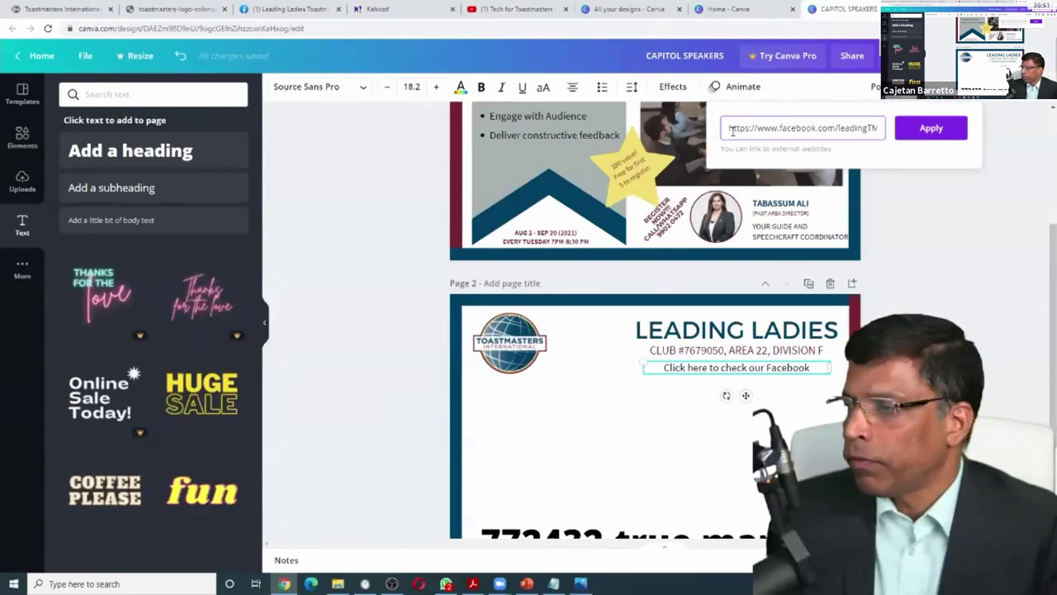
key(Delete)
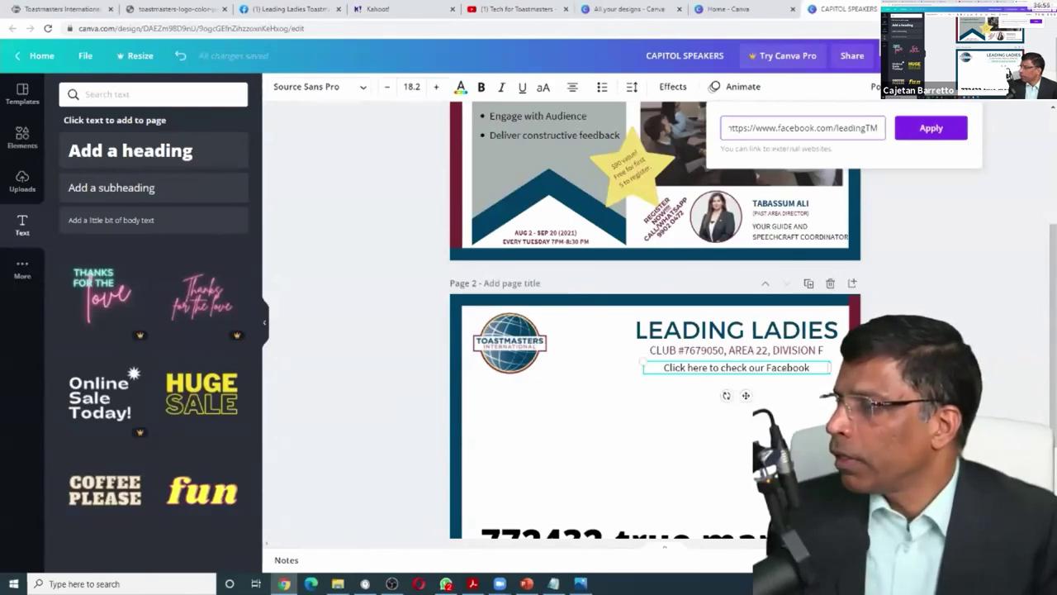
click(933, 130)
click(590, 445)
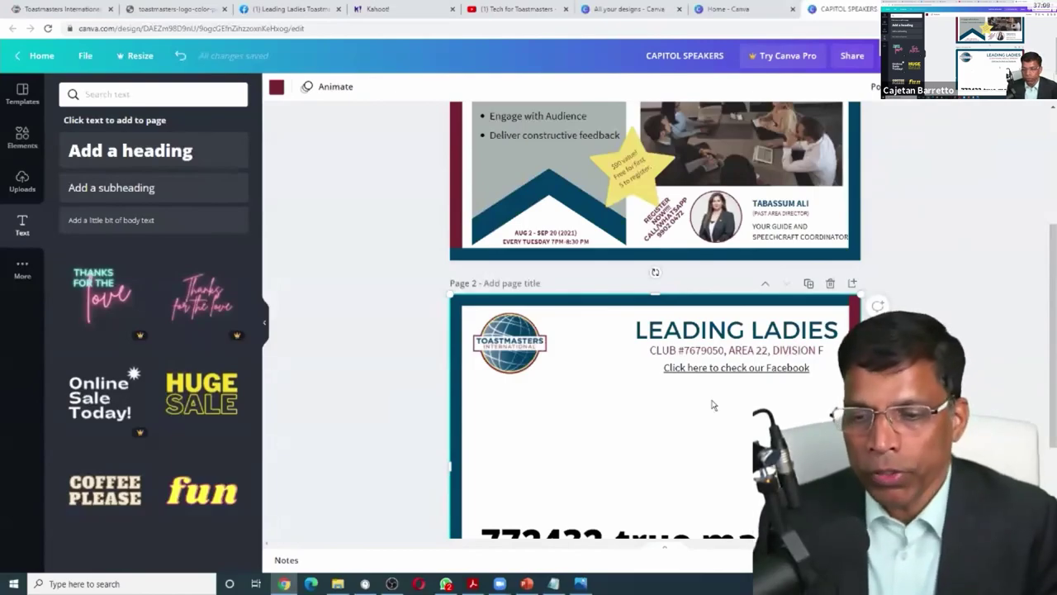
scroll(726, 413, down, 2)
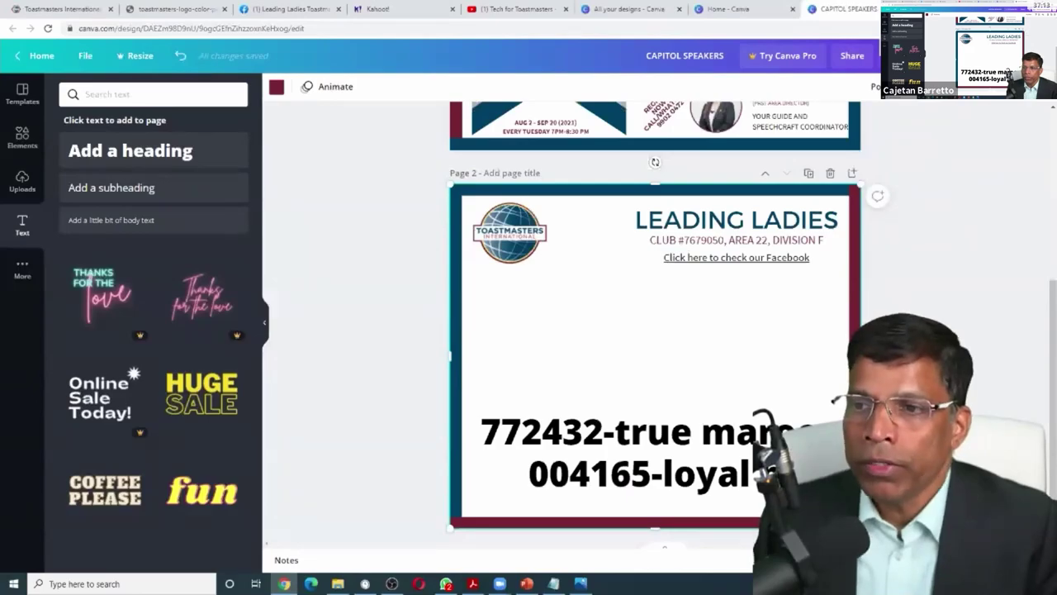
click(896, 55)
click(970, 147)
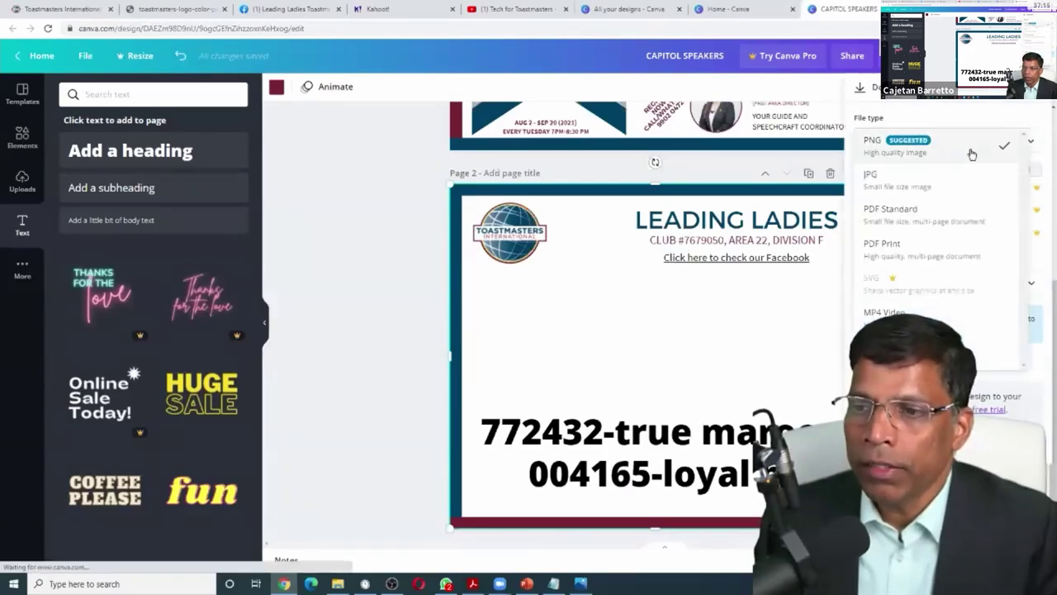
click(884, 246)
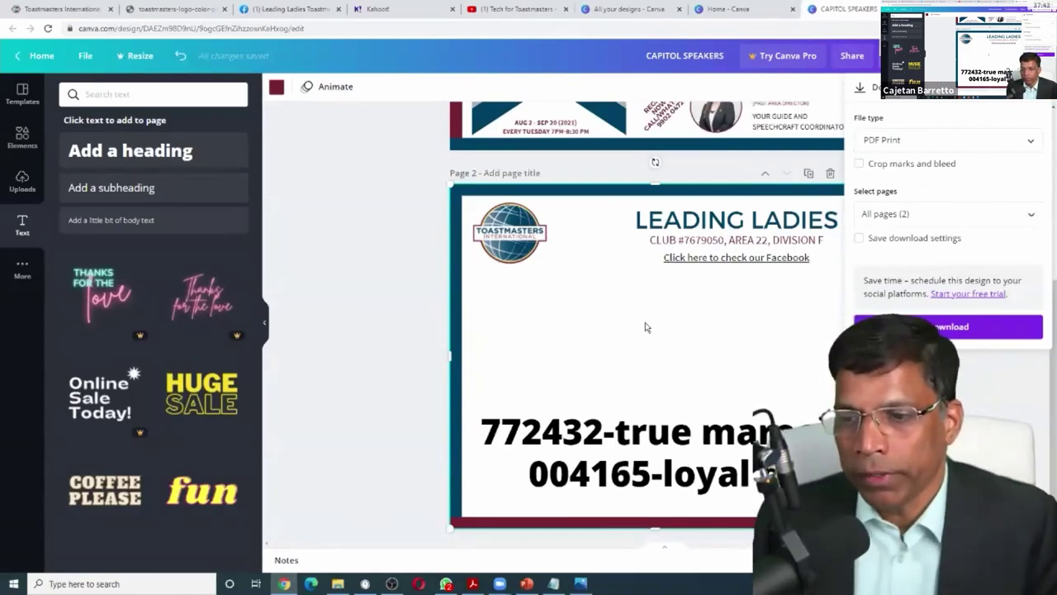
click(615, 380)
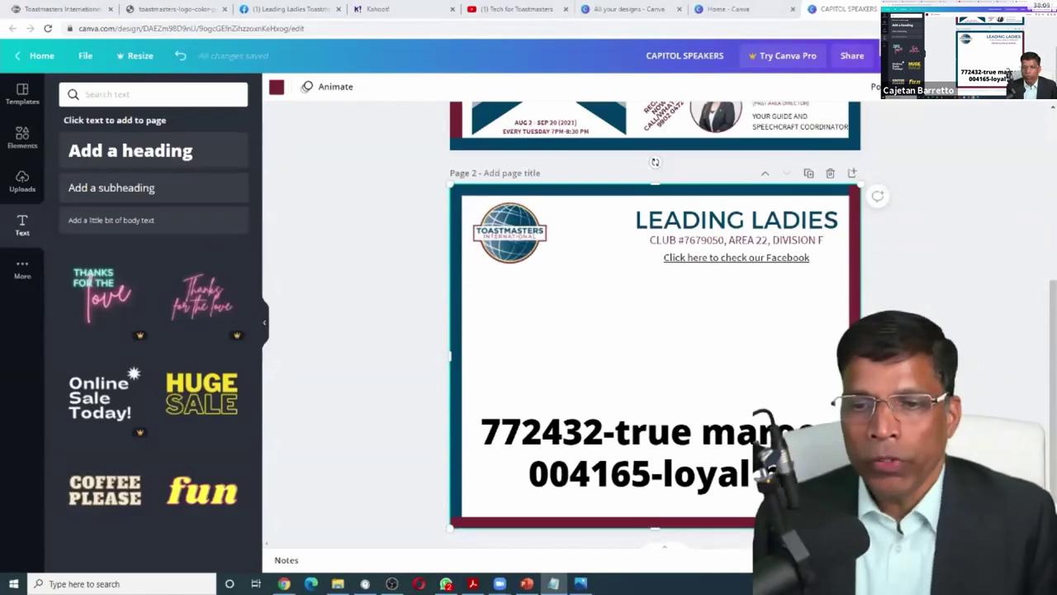
scroll(699, 322, up, 5)
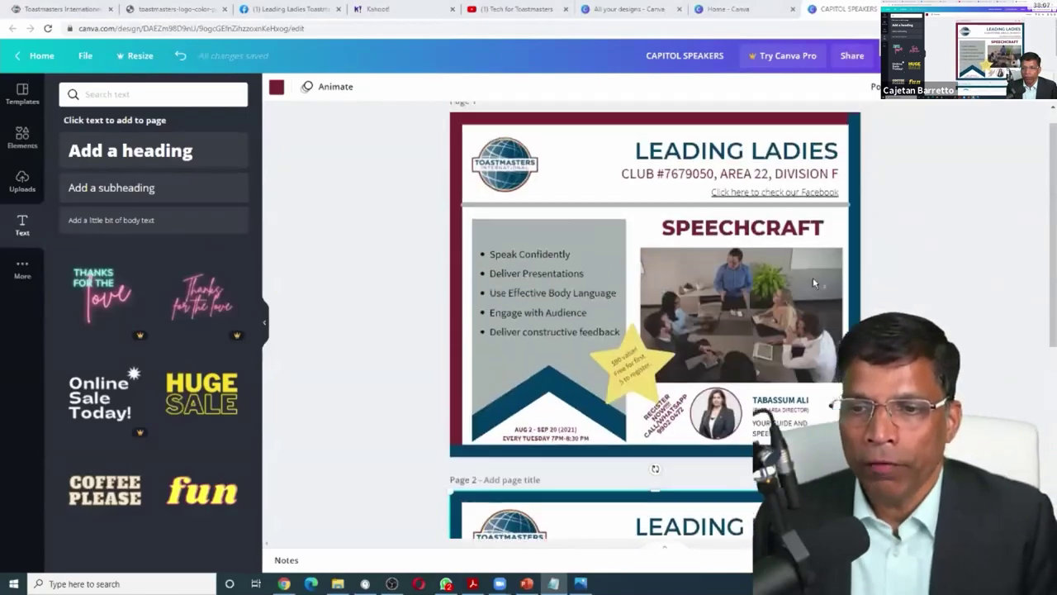
click(699, 322)
scroll(833, 231, down, 2)
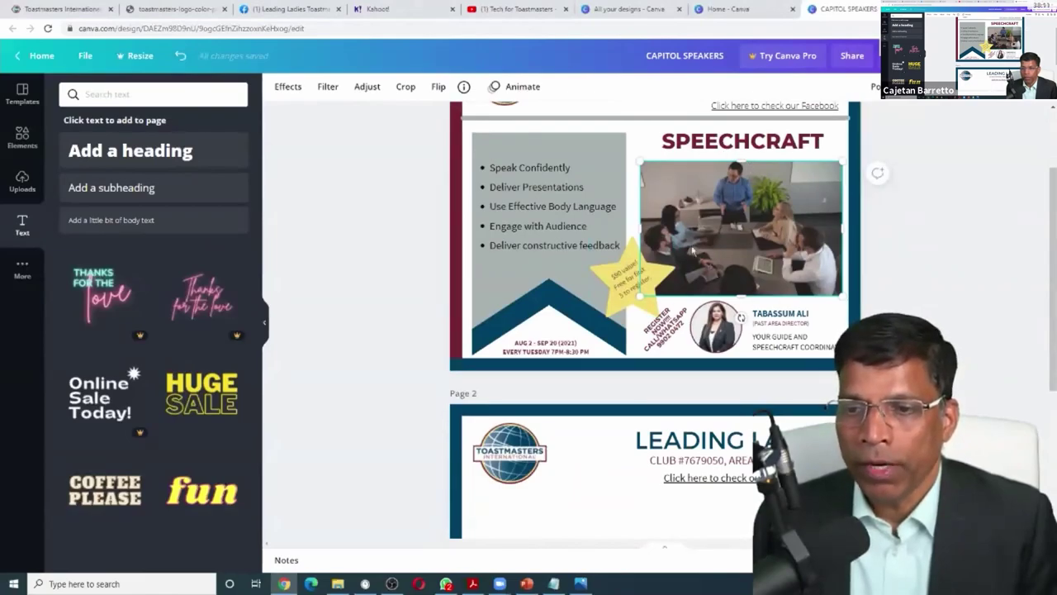
click(716, 326)
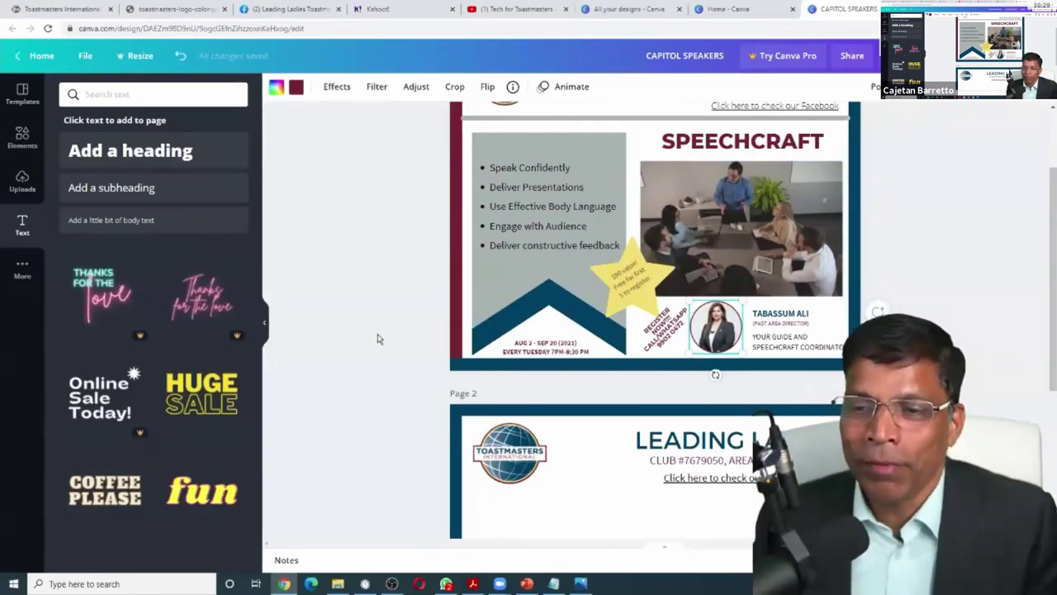
click(776, 193)
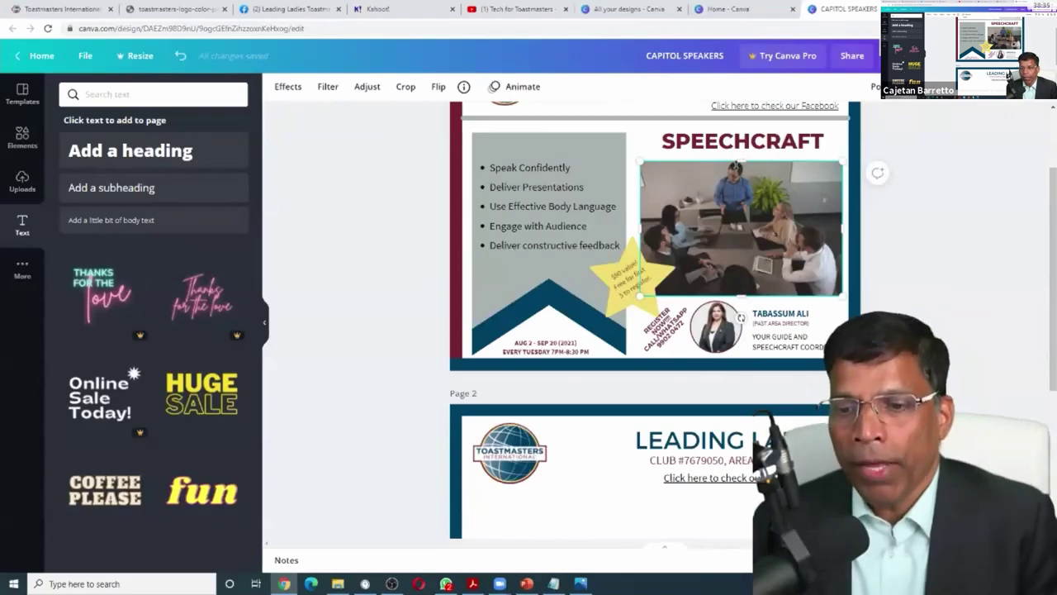
click(473, 583)
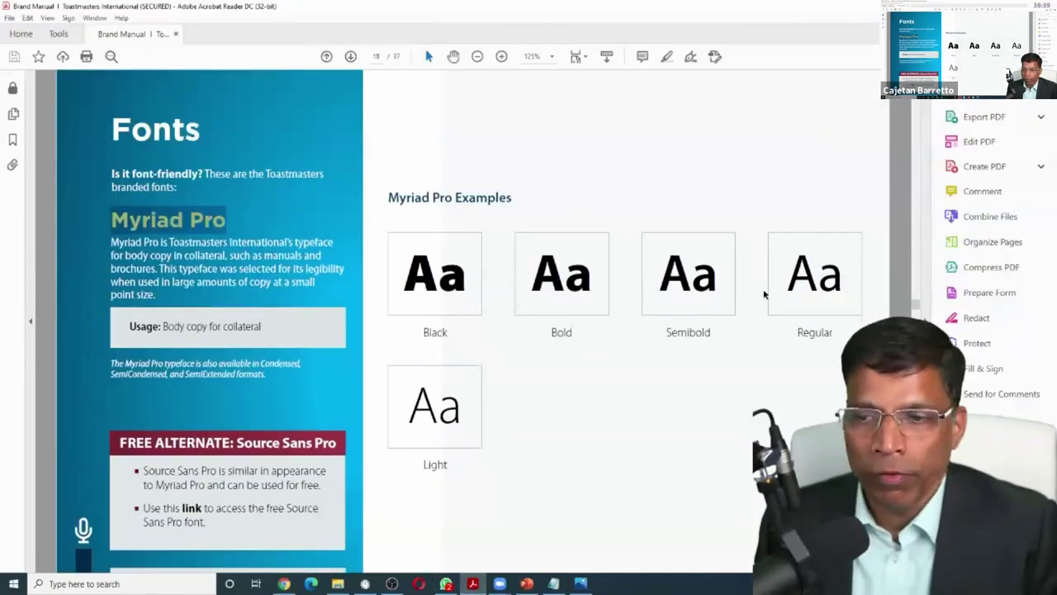
Step: Scroll the brand manual from the Fonts page down to page 20, Images and Photography
scroll(242, 215, down, 10)
scroll(239, 347, down, 15)
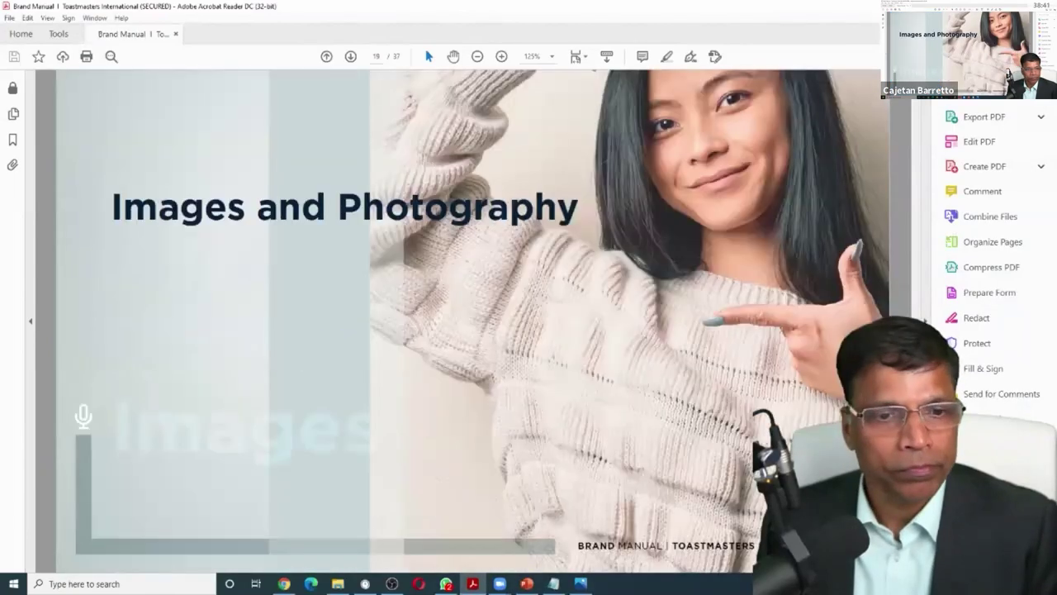
scroll(240, 347, down, 1)
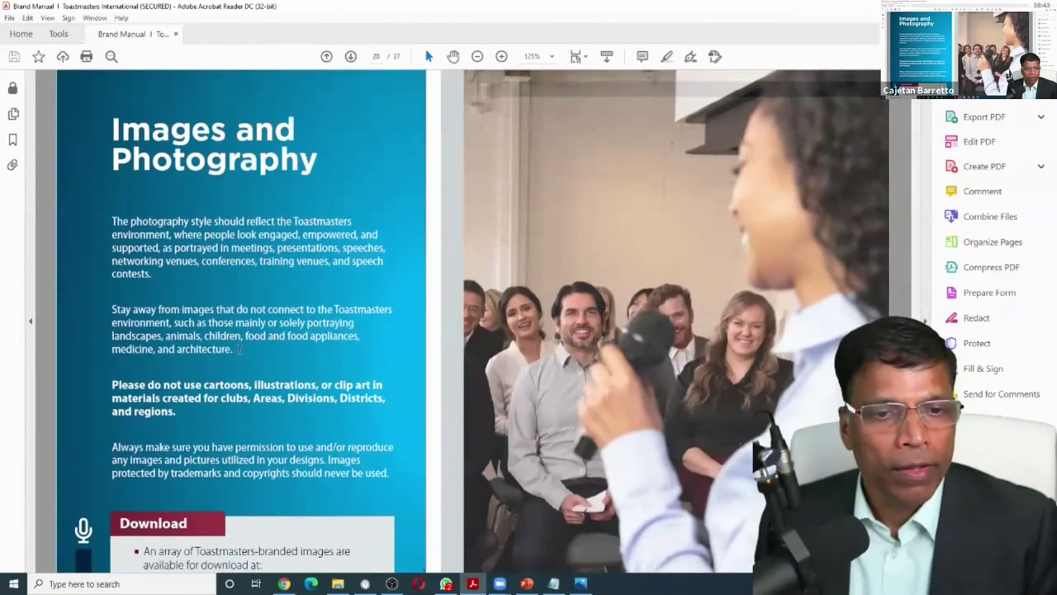
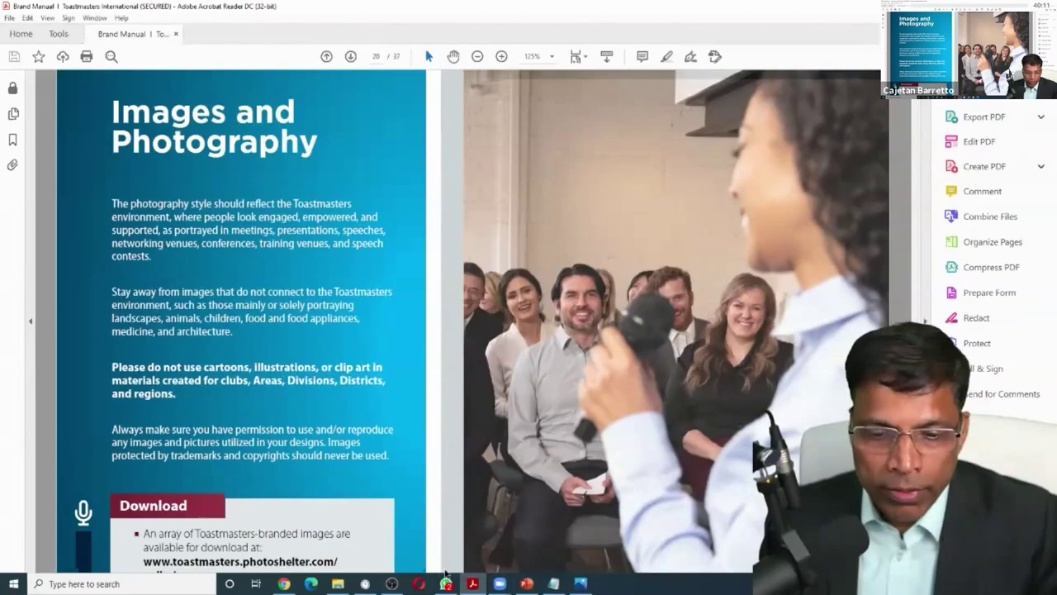
Step: Switch from Acrobat Reader back to the Canva newsletter design in Chrome
click(283, 583)
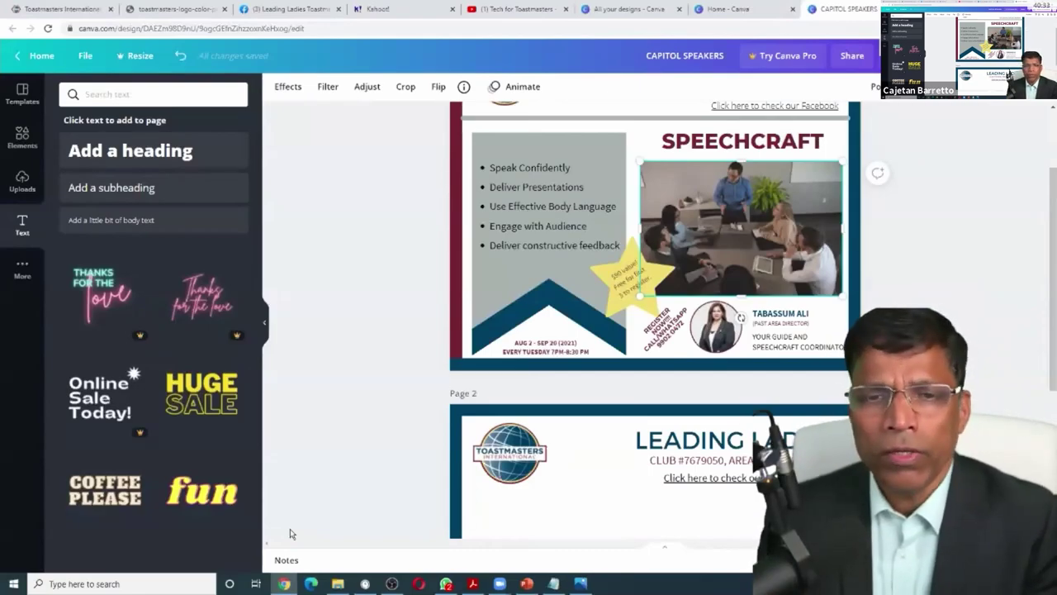
Step: Go through Brand Portal > Professional Images to reach the Toastmasters PhotoShelter gallery site
click(70, 9)
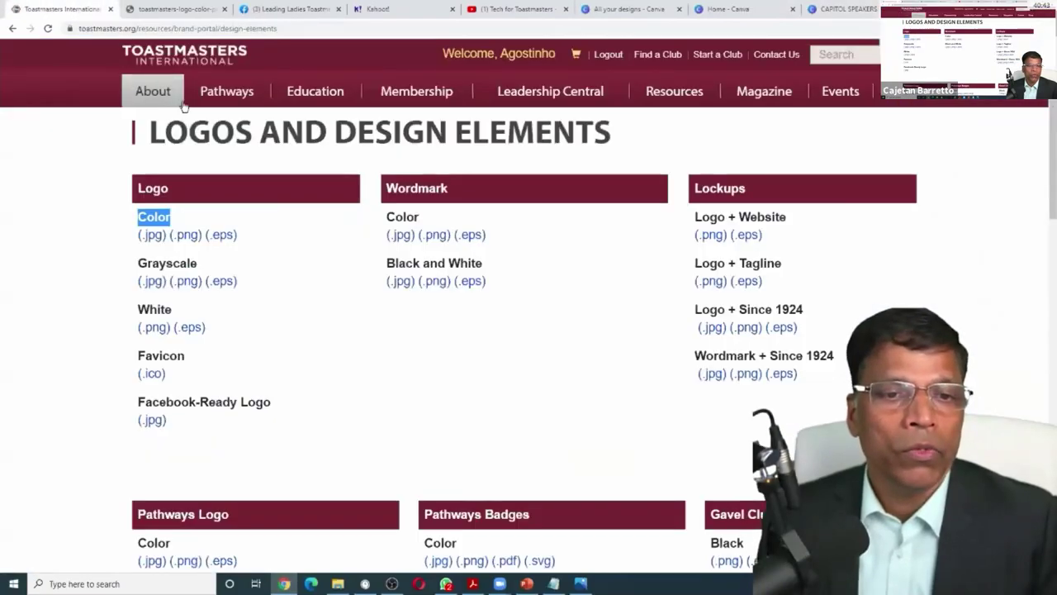
mouse_move(675, 97)
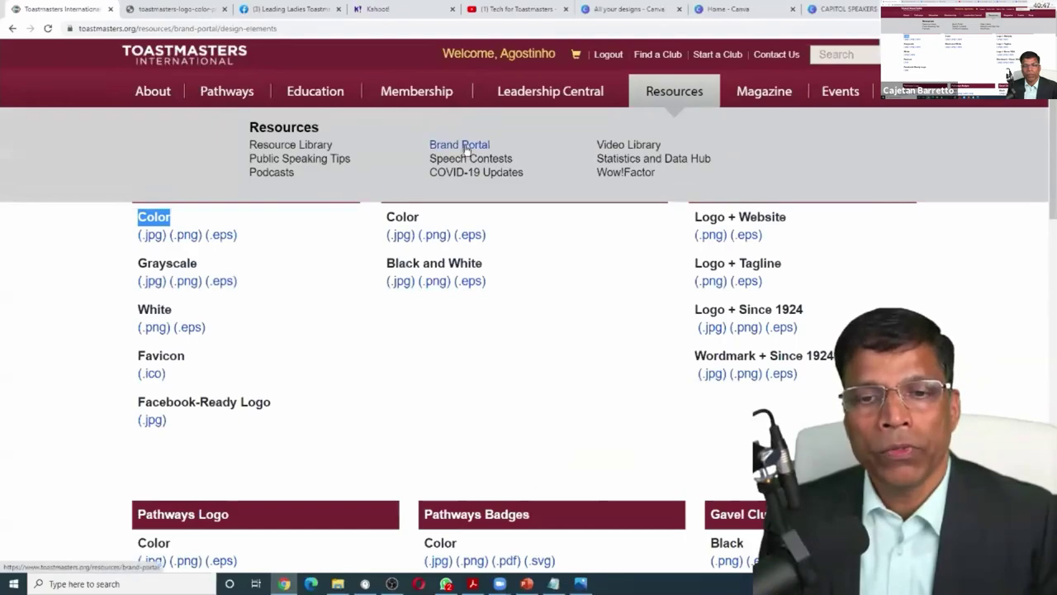
click(464, 147)
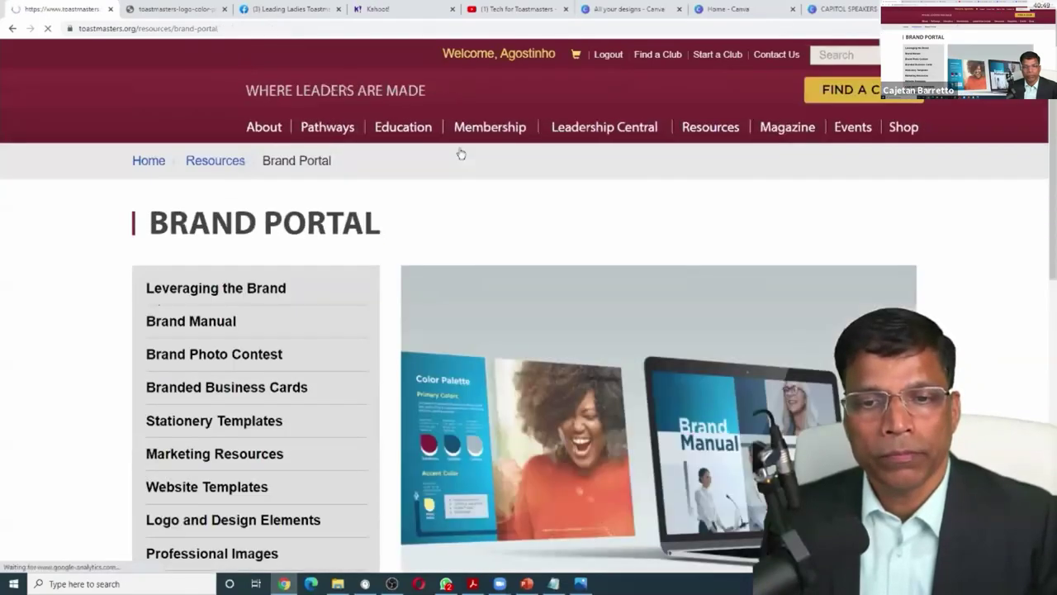
scroll(276, 236, down, 4)
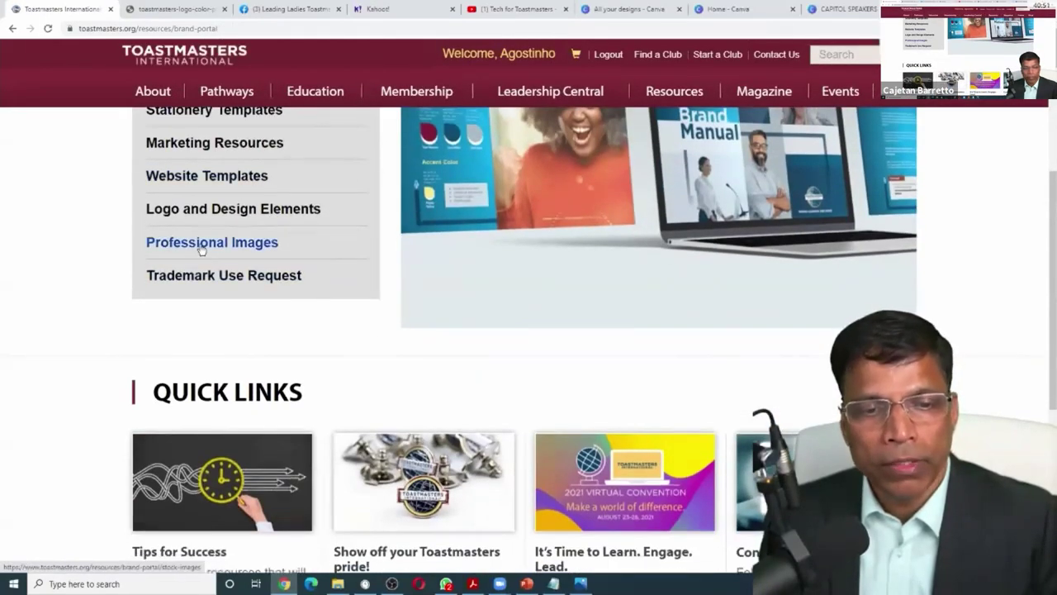
click(201, 243)
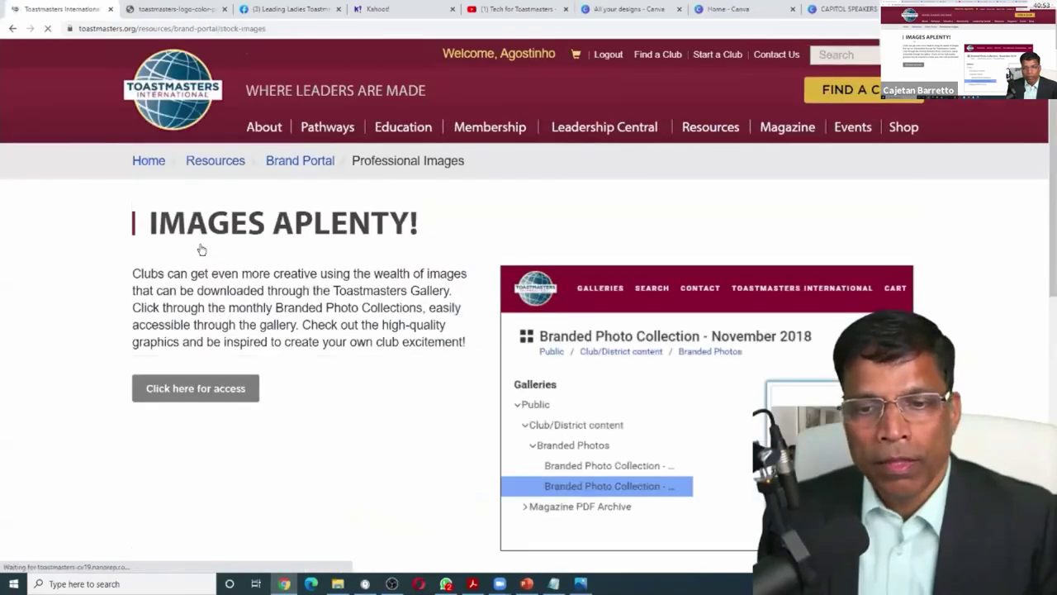
click(192, 396)
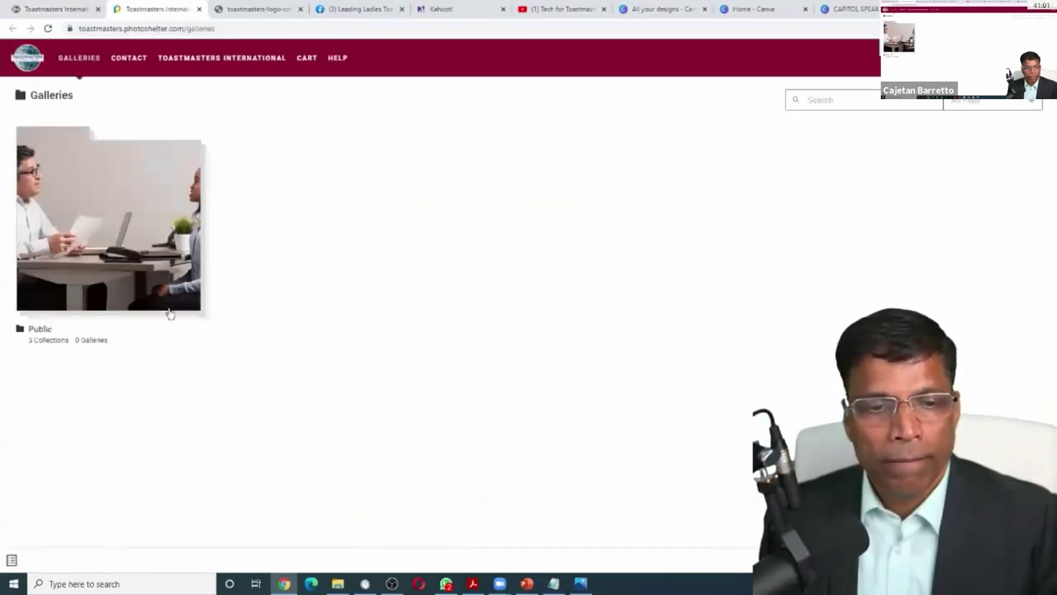
Step: Drill into Public > Club/District content > Branded Photos, reopening the gallery site from Images Aplenty once
click(43, 329)
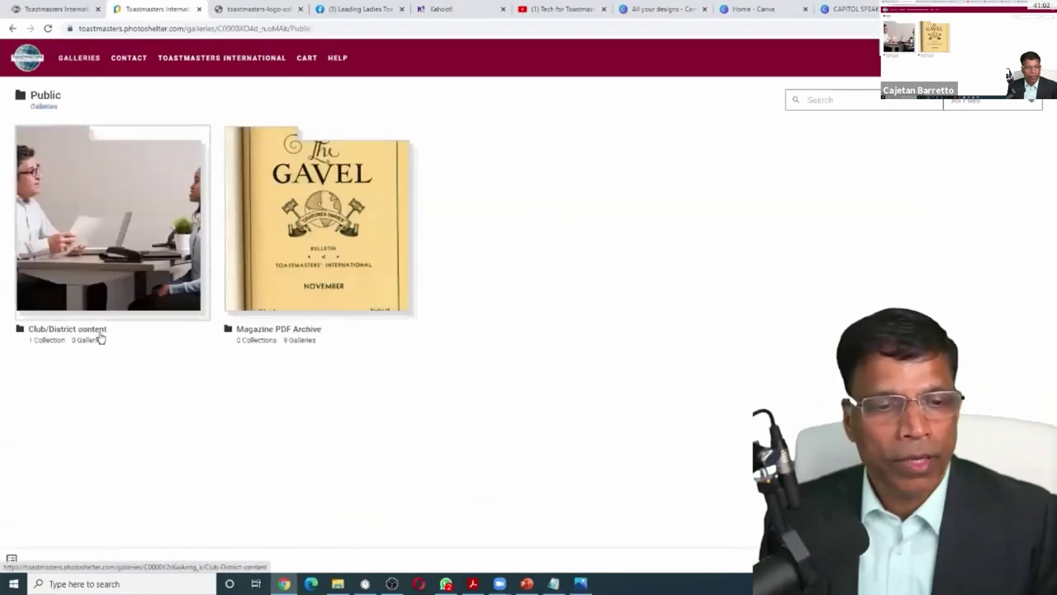
click(69, 340)
click(83, 329)
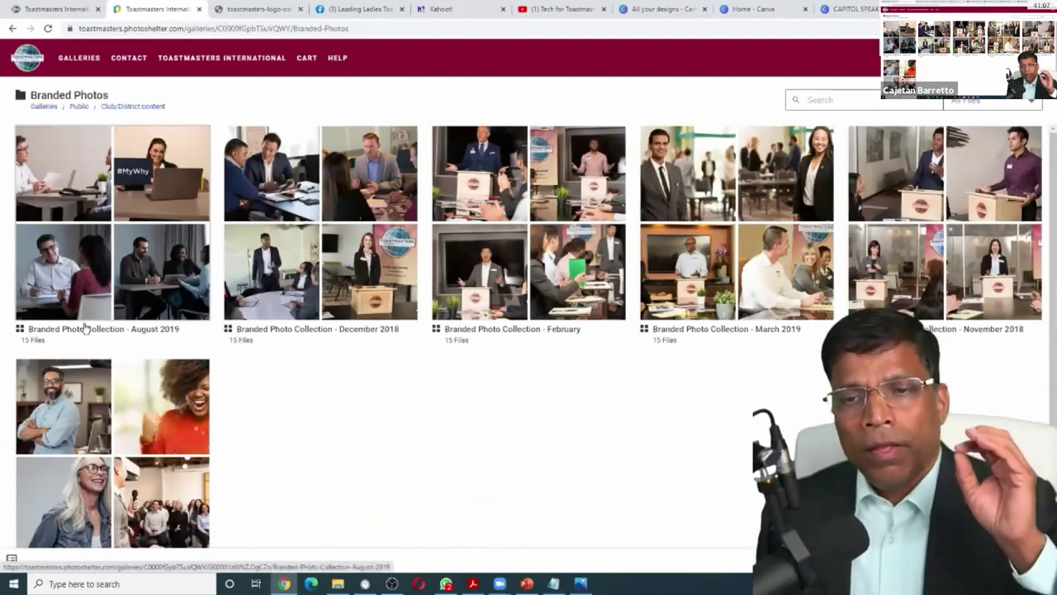
click(850, 8)
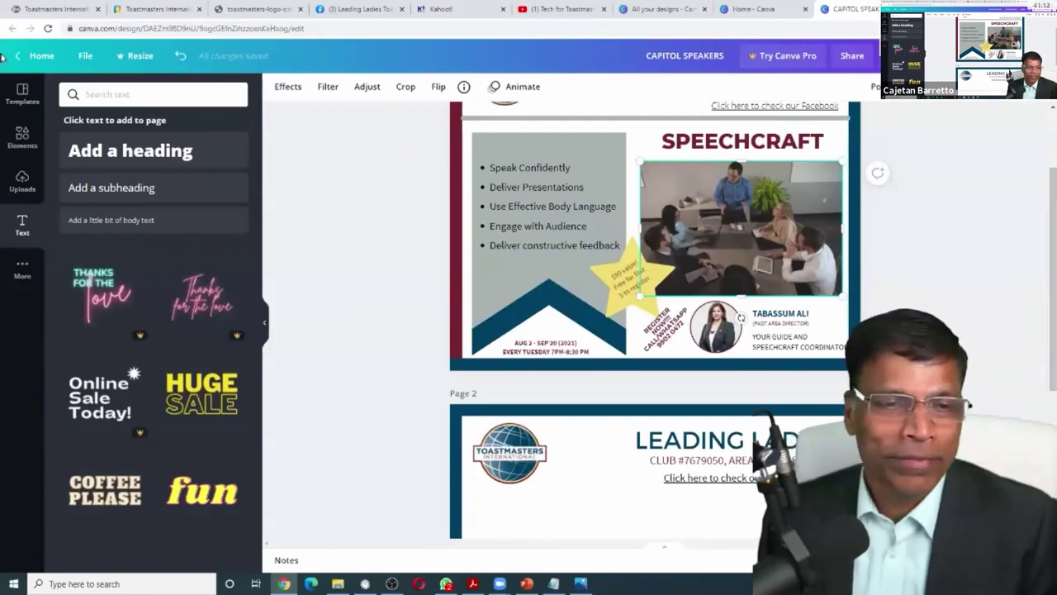
click(38, 9)
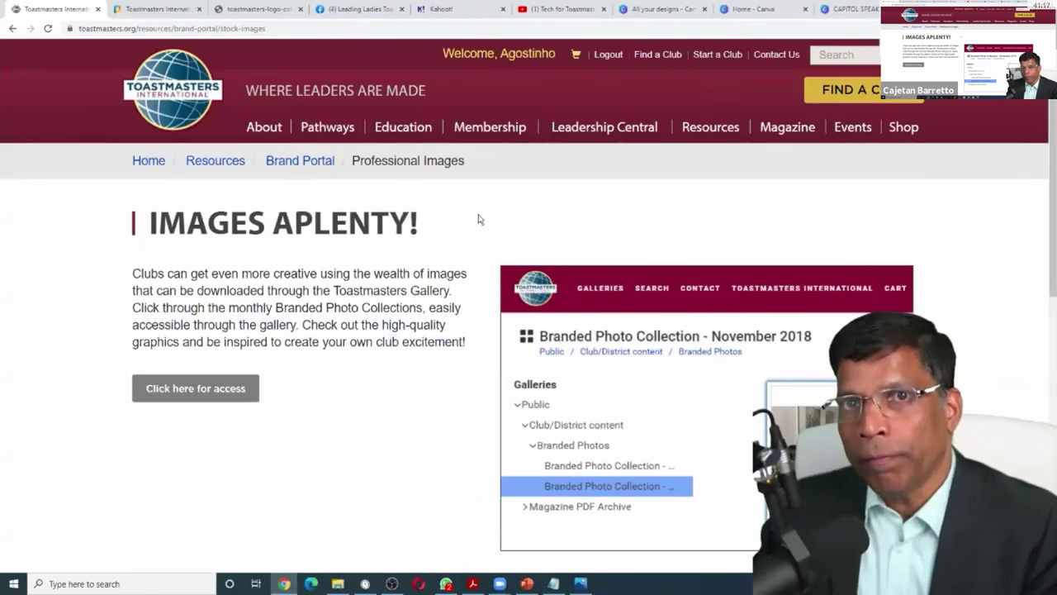
scroll(508, 223, down, 2)
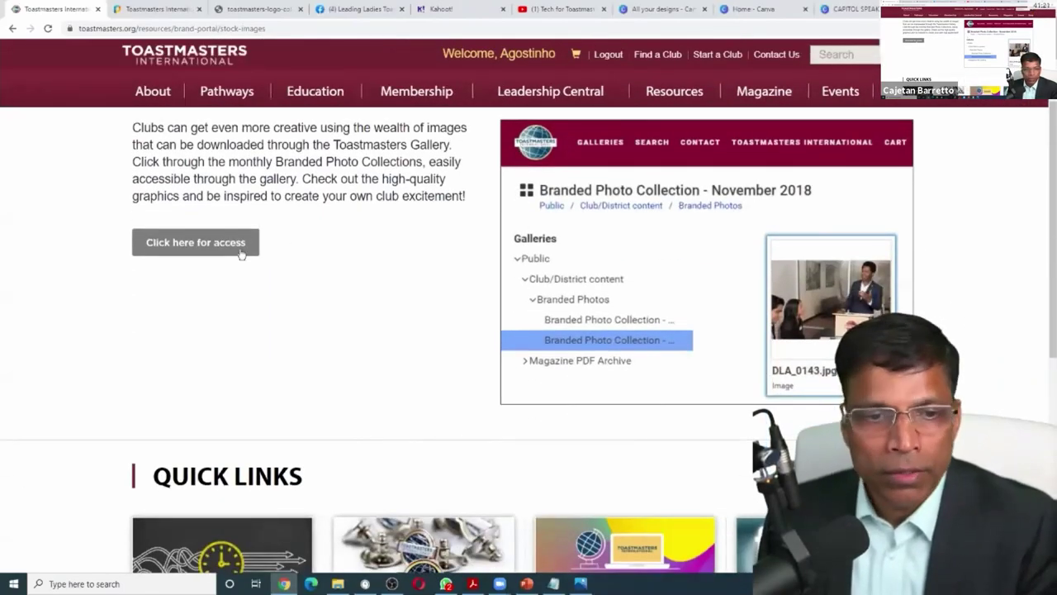
click(211, 252)
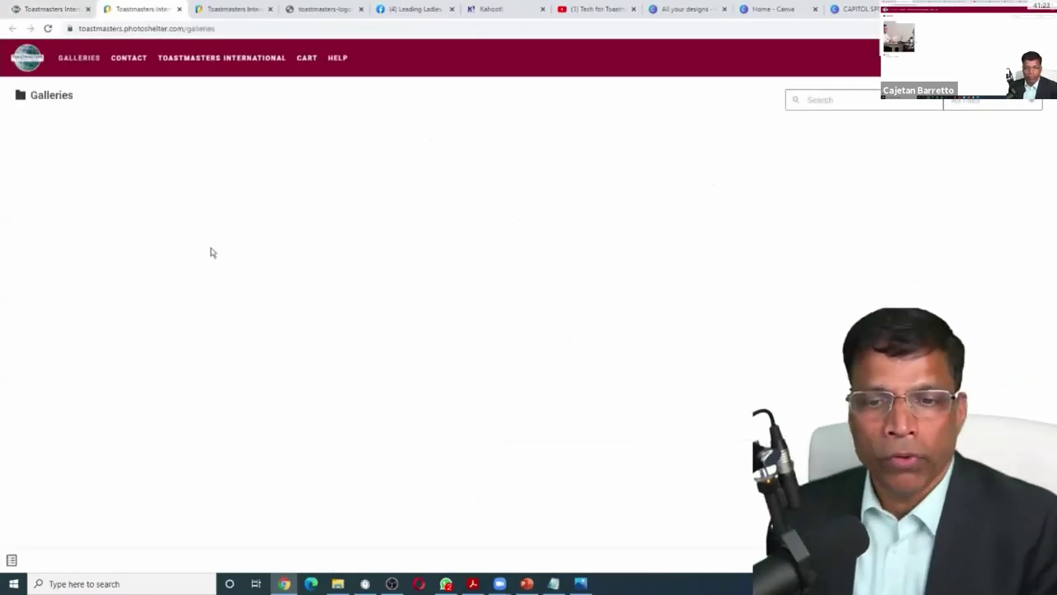
click(47, 331)
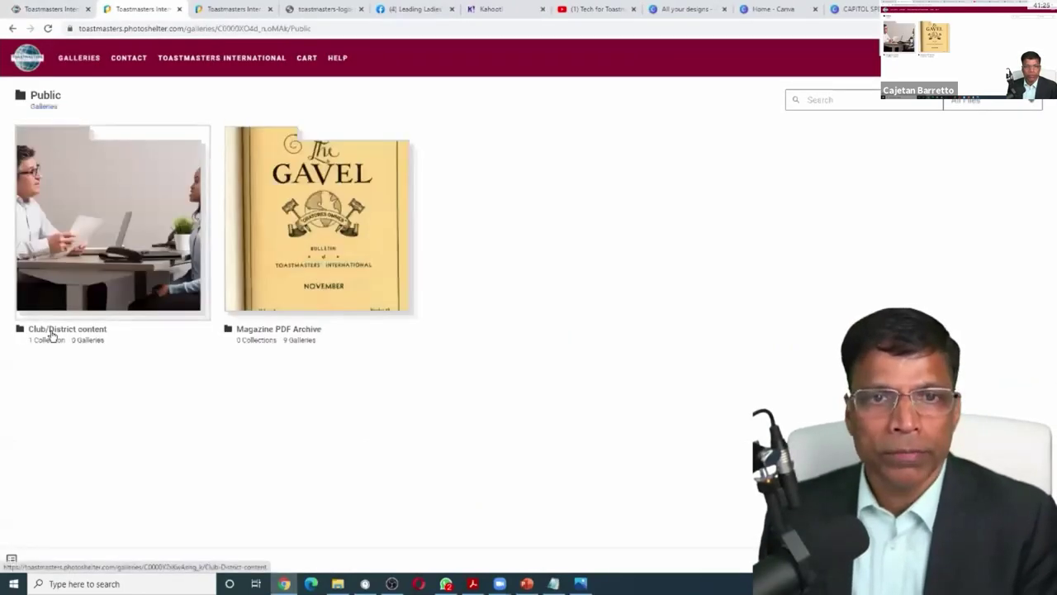
click(52, 338)
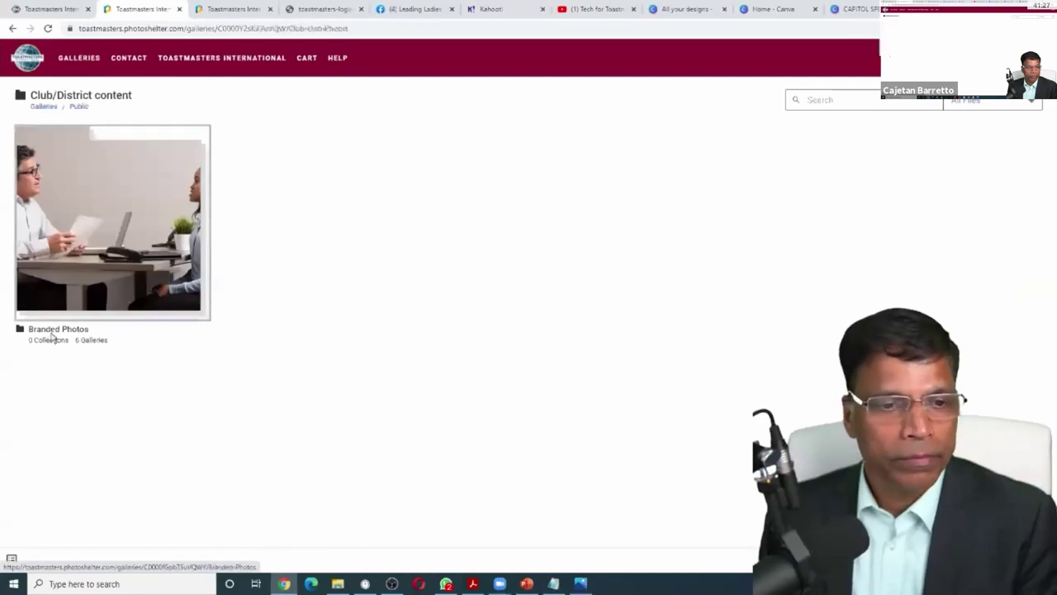
click(52, 338)
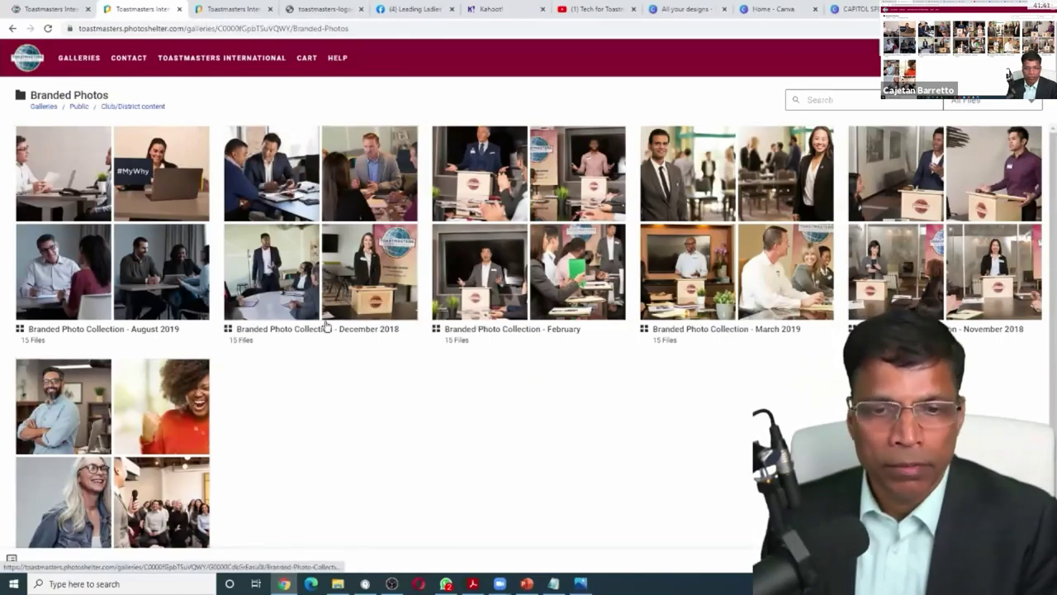
Step: Open the December 2018 Branded Photo Collection and view photo MEL_600.jpg
click(299, 204)
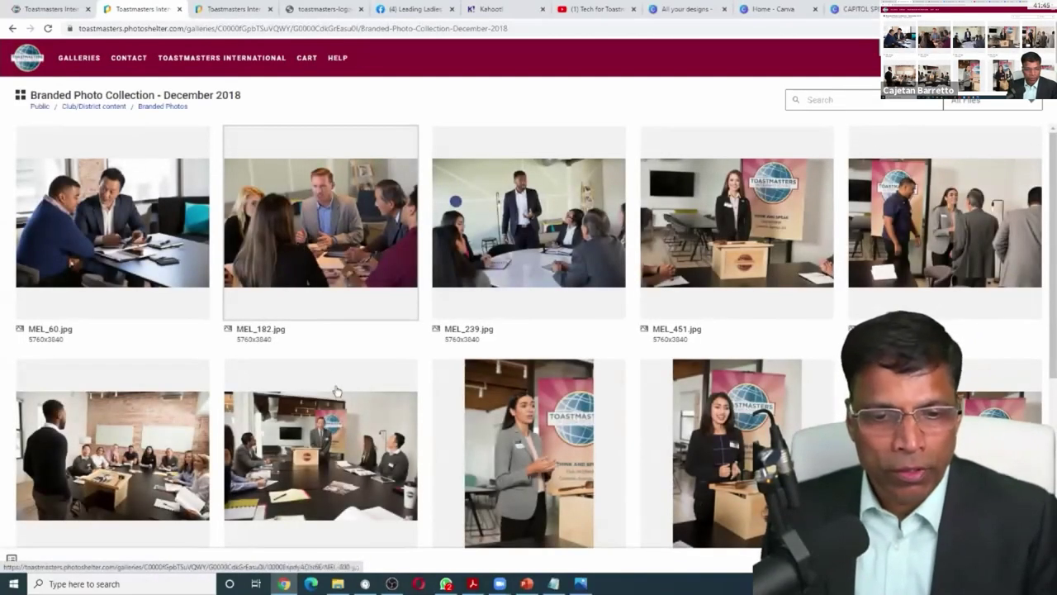
scroll(337, 391, down, 1)
scroll(338, 391, down, 2)
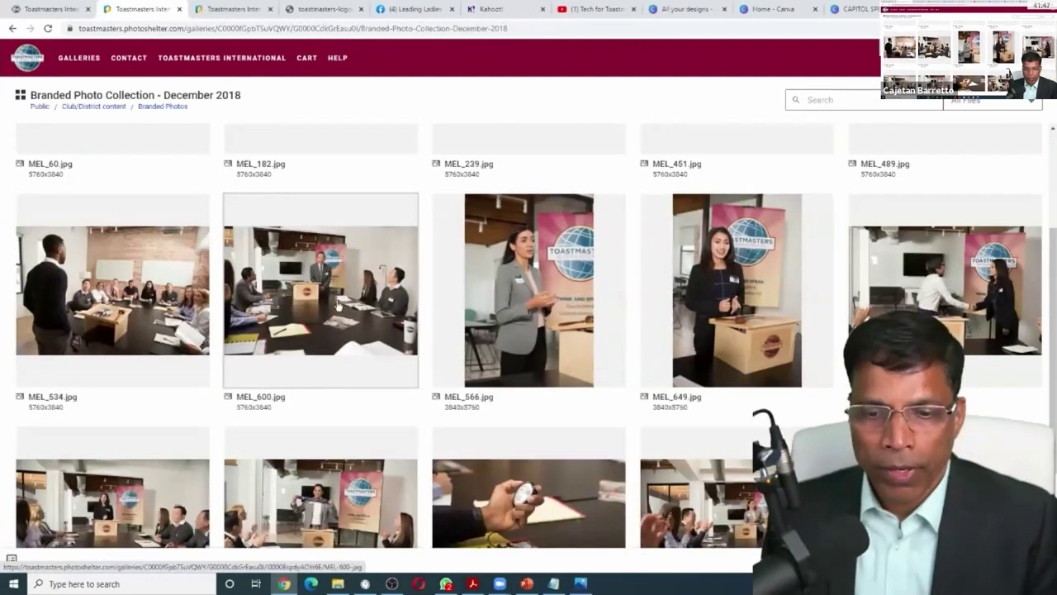
scroll(309, 262, up, 1)
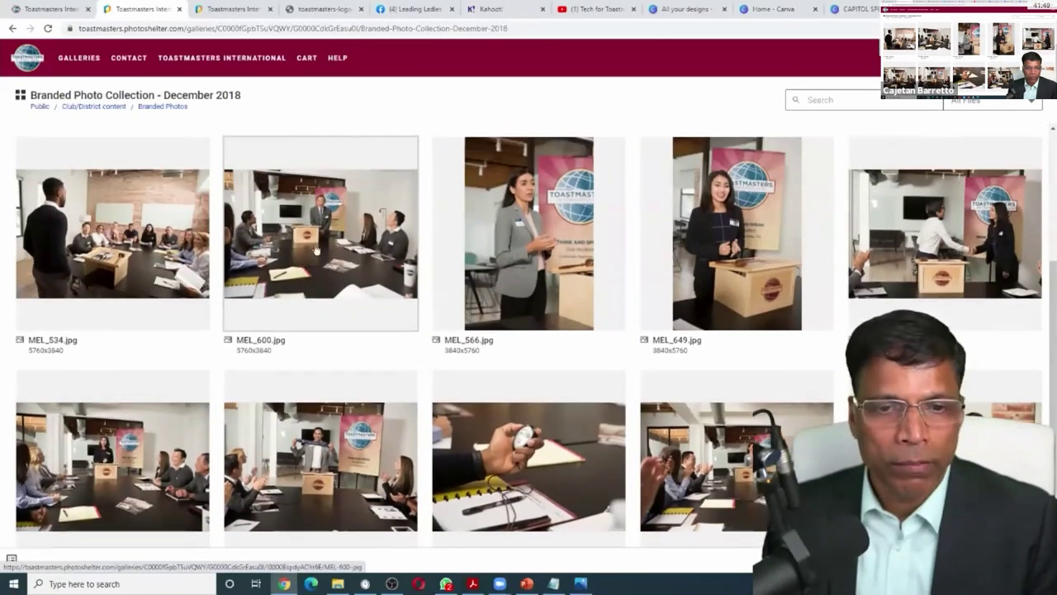
click(325, 235)
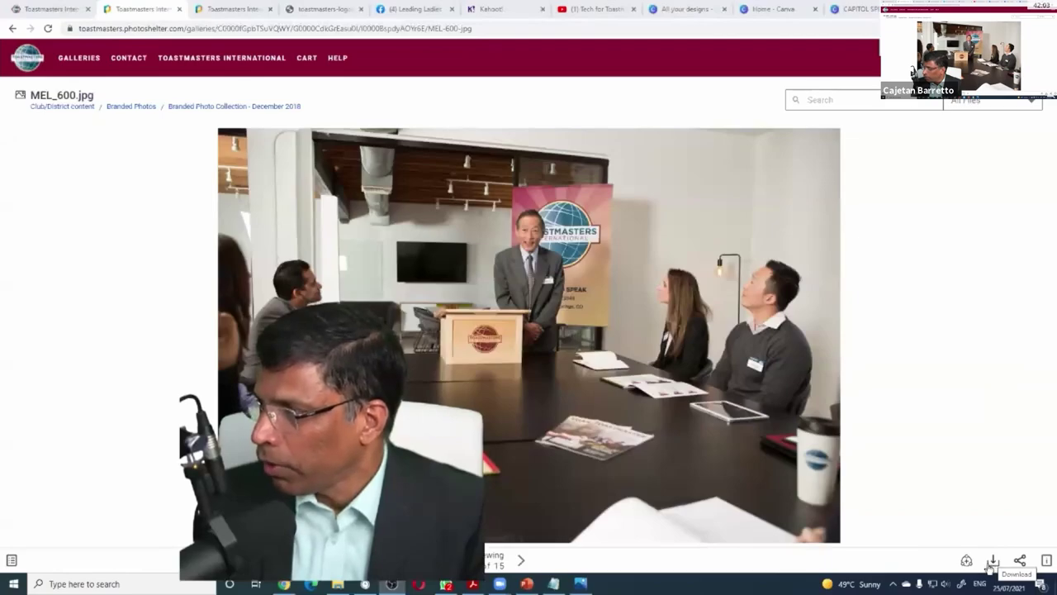
Step: Download MEL_600.jpg in the 'JPEG - medium (1200 px)' format
click(992, 562)
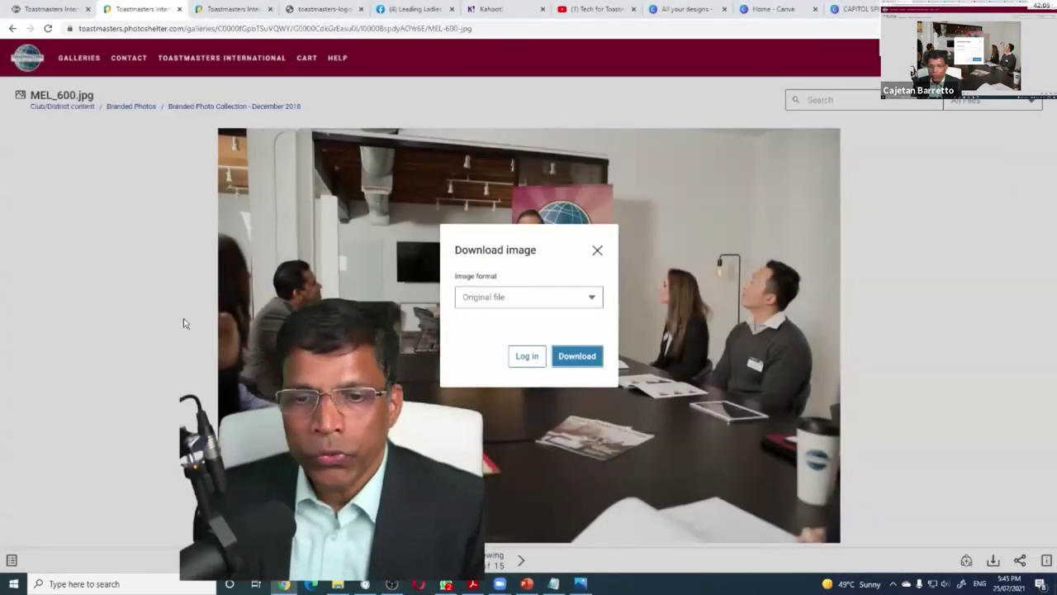
click(591, 297)
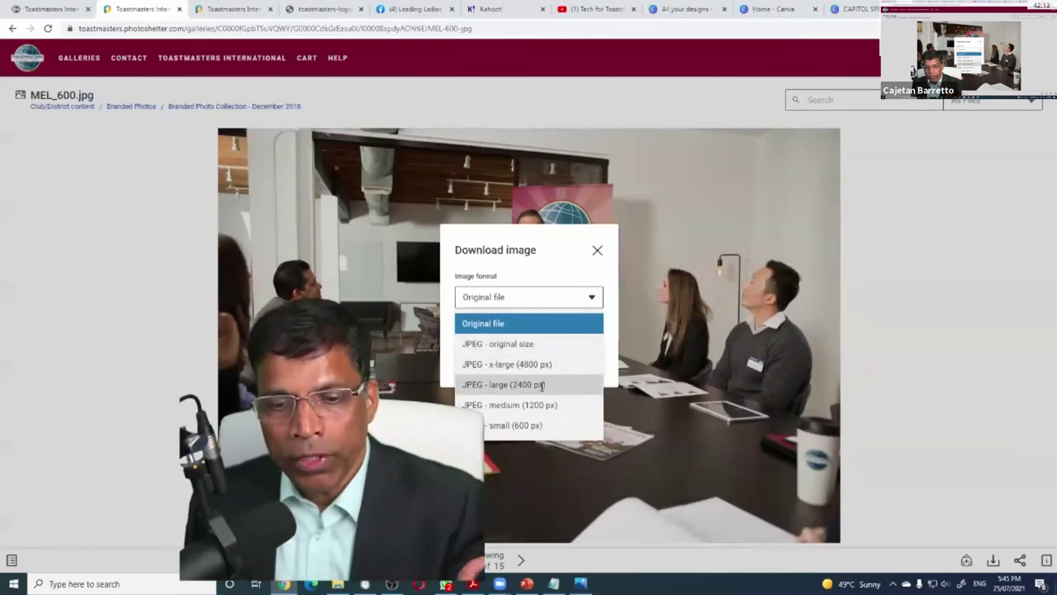
click(499, 405)
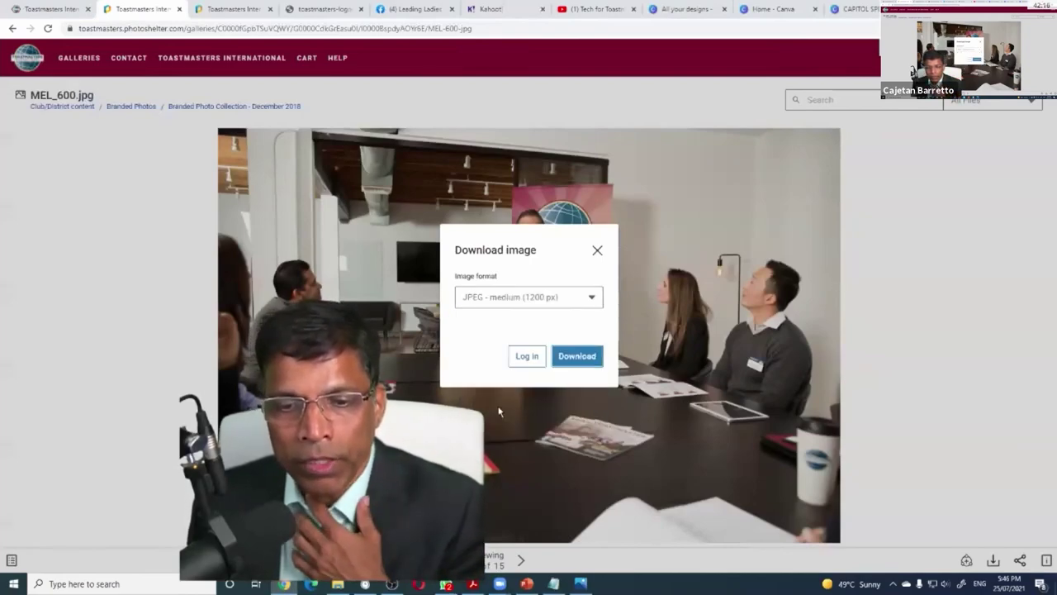
click(578, 356)
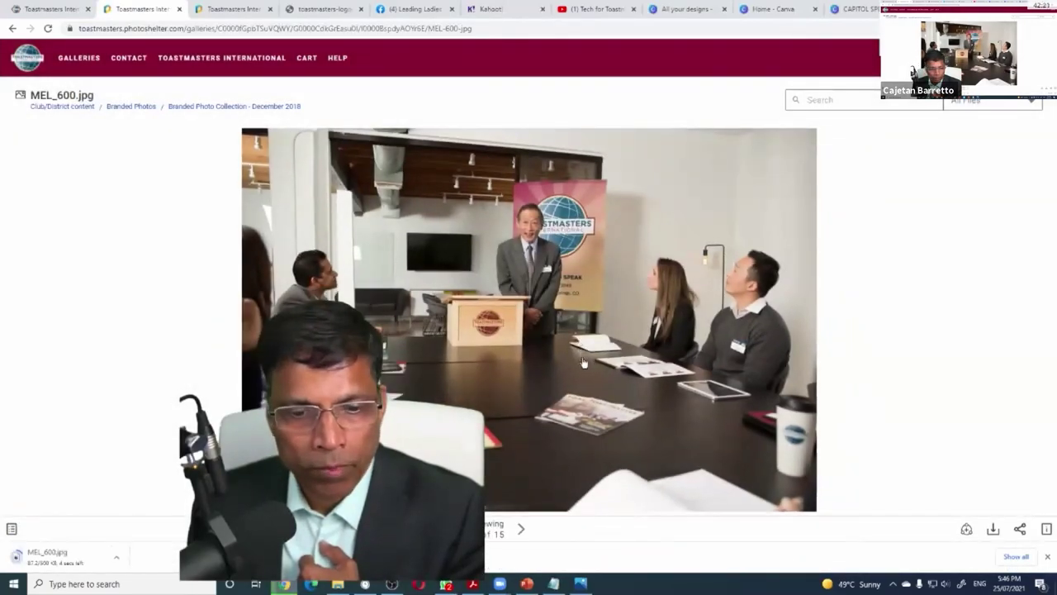
click(118, 557)
Step: Move MEL_600.jpg from Downloads onto the Desktop, then go back to the Canva design
click(147, 520)
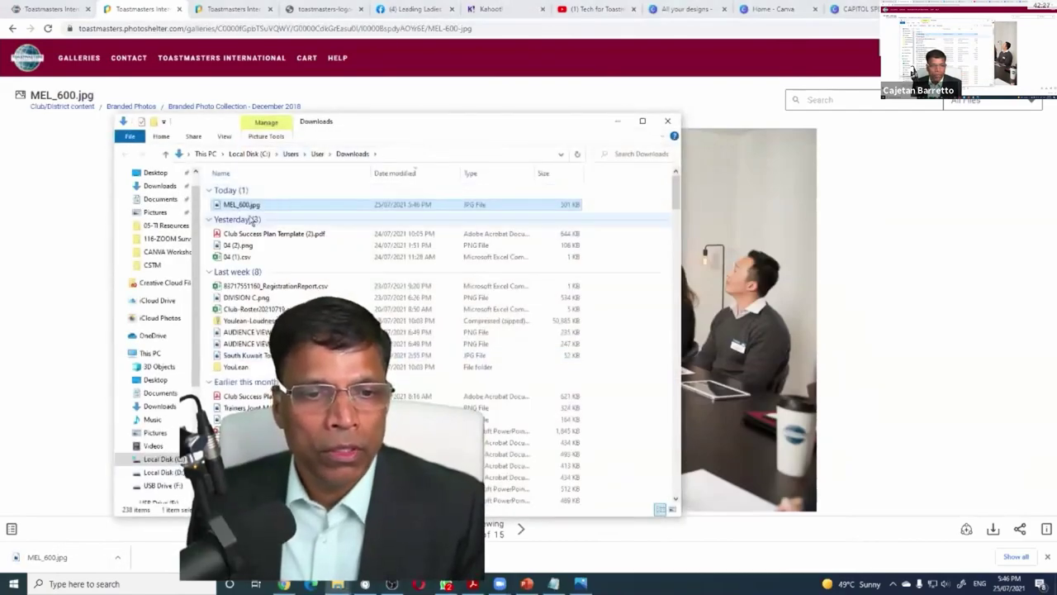
drag(241, 206, 157, 198)
click(155, 195)
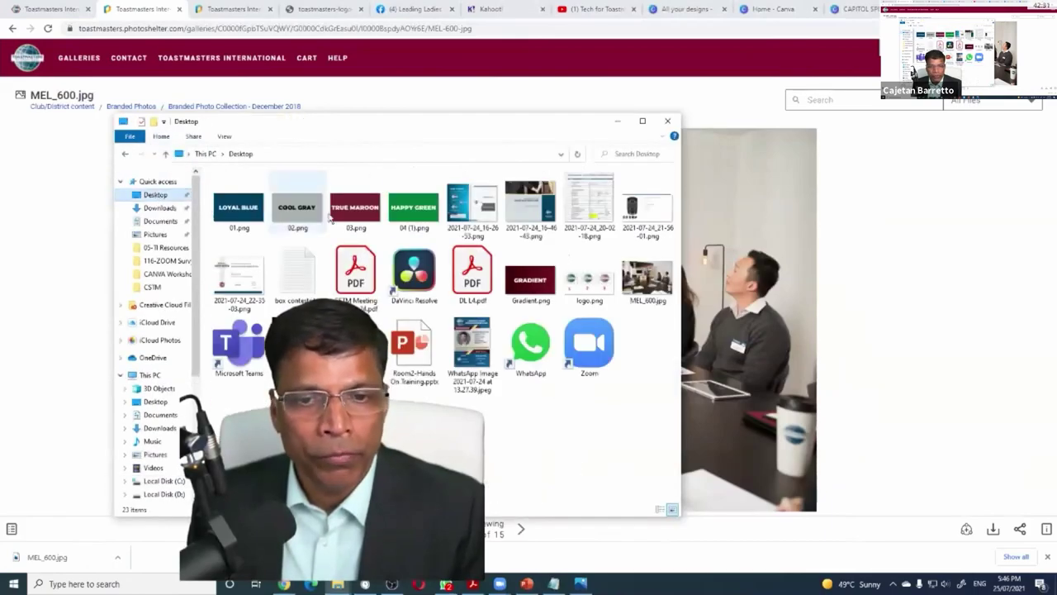
mouse_move(641, 283)
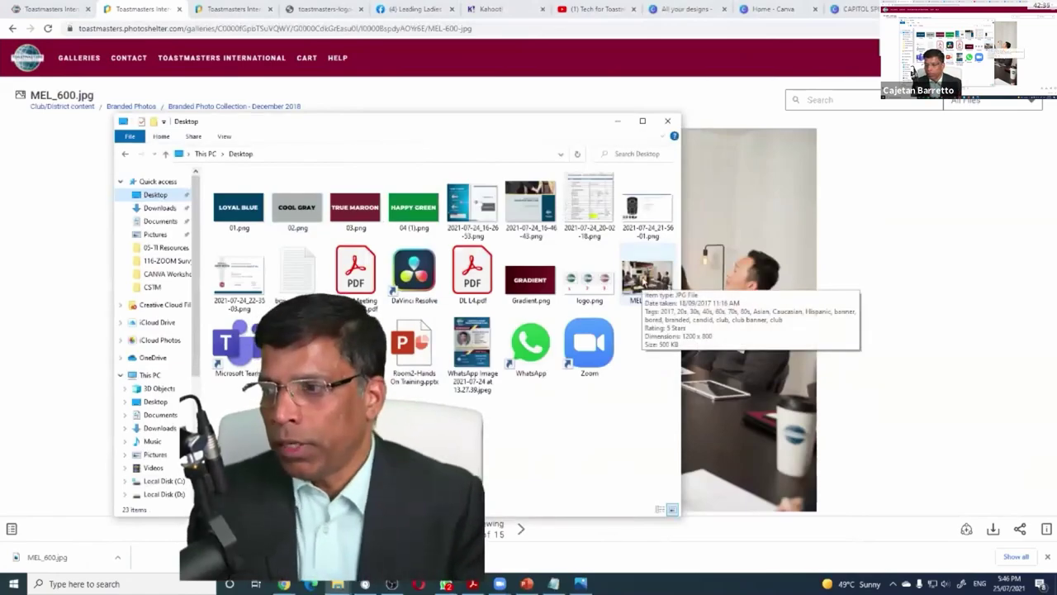
click(840, 8)
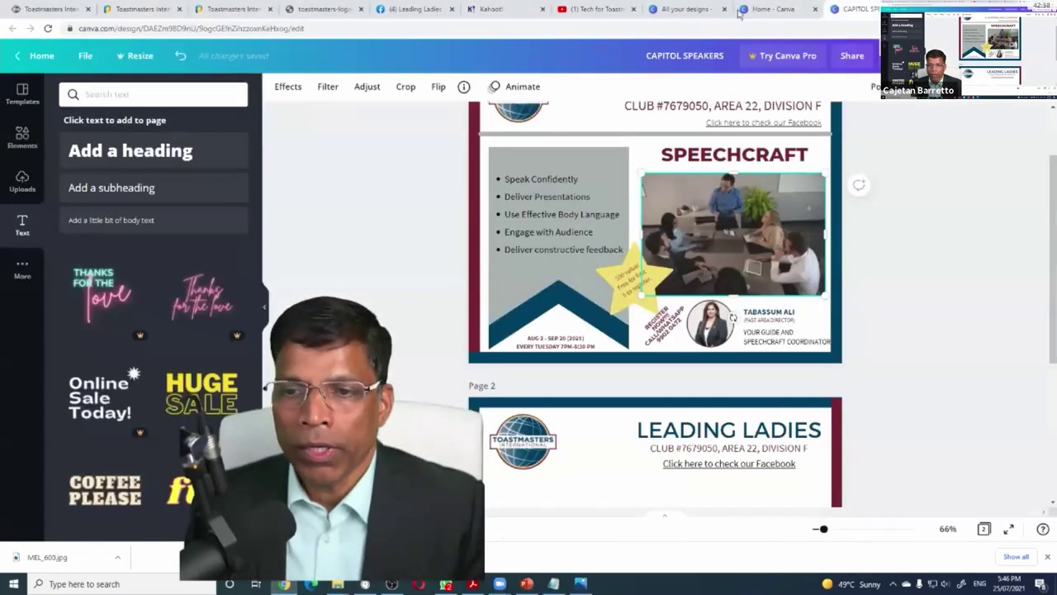
Step: Upload MEL_600.jpg from the Desktop into Canva via Upload media > Device
click(23, 183)
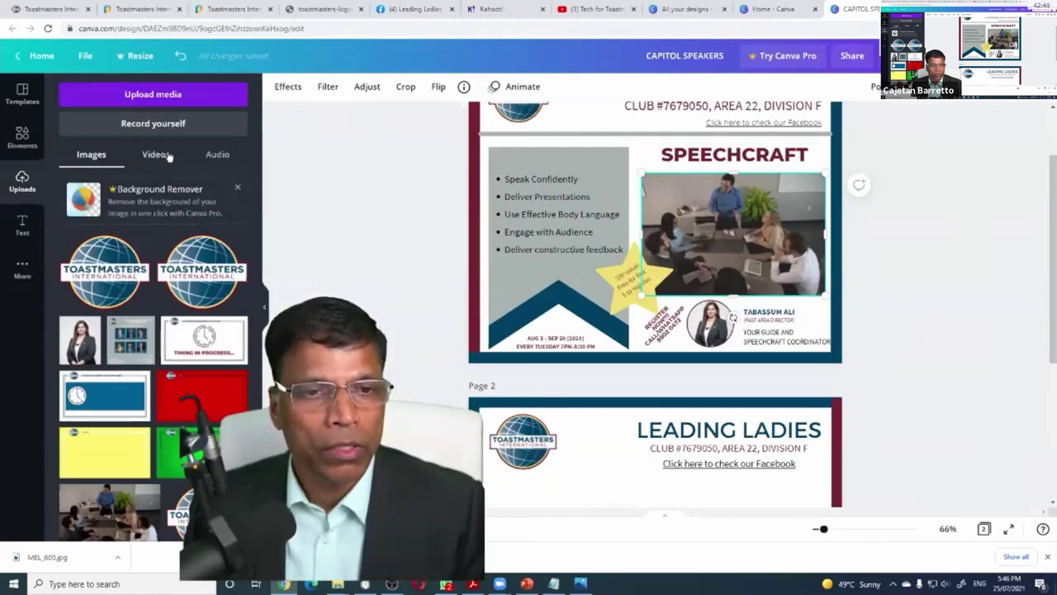
click(153, 94)
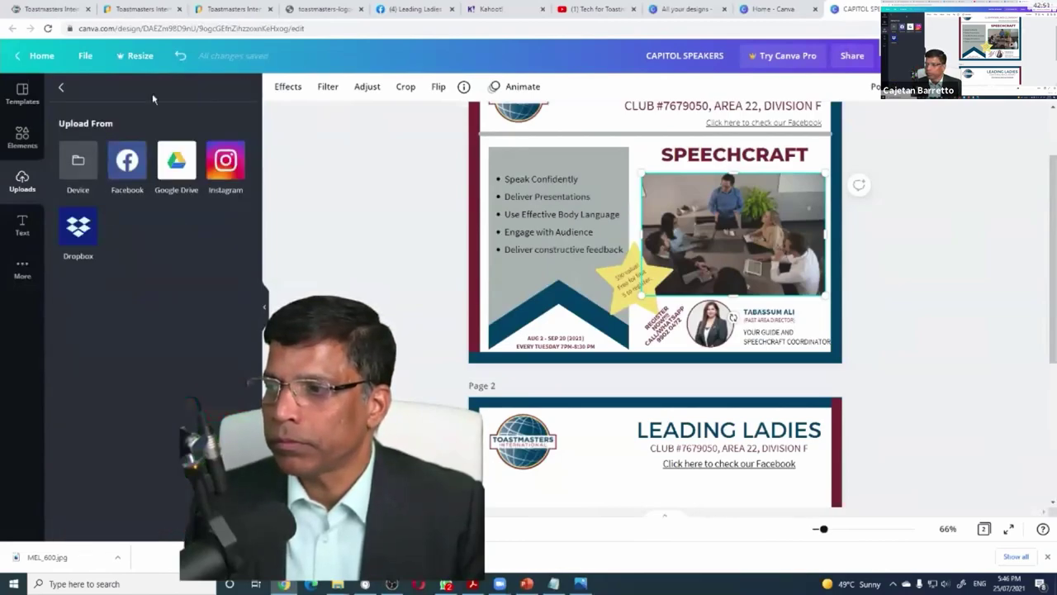
click(78, 162)
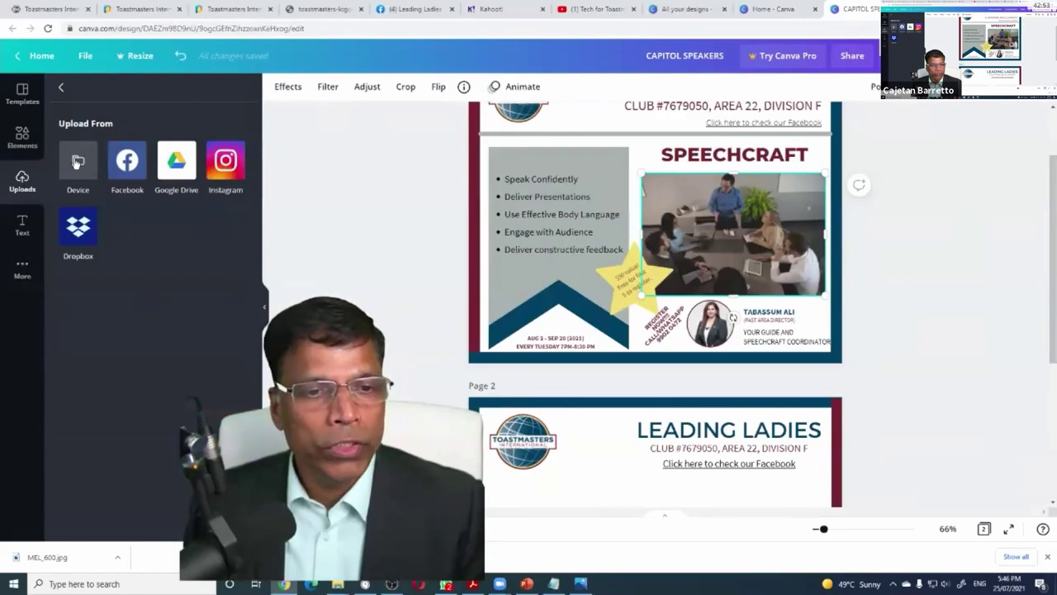
scroll(50, 124, up, 1)
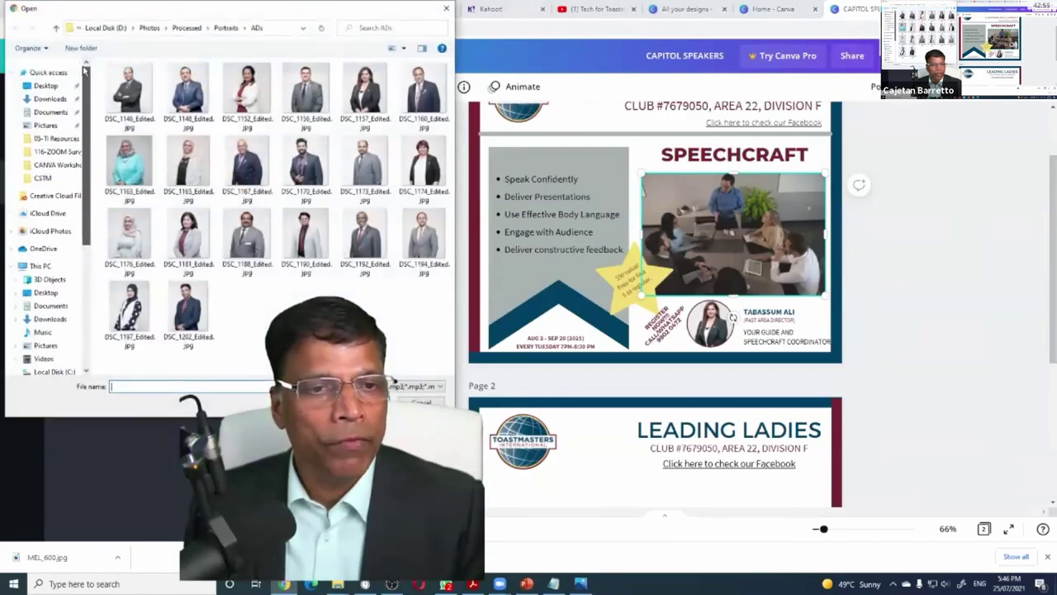
click(43, 86)
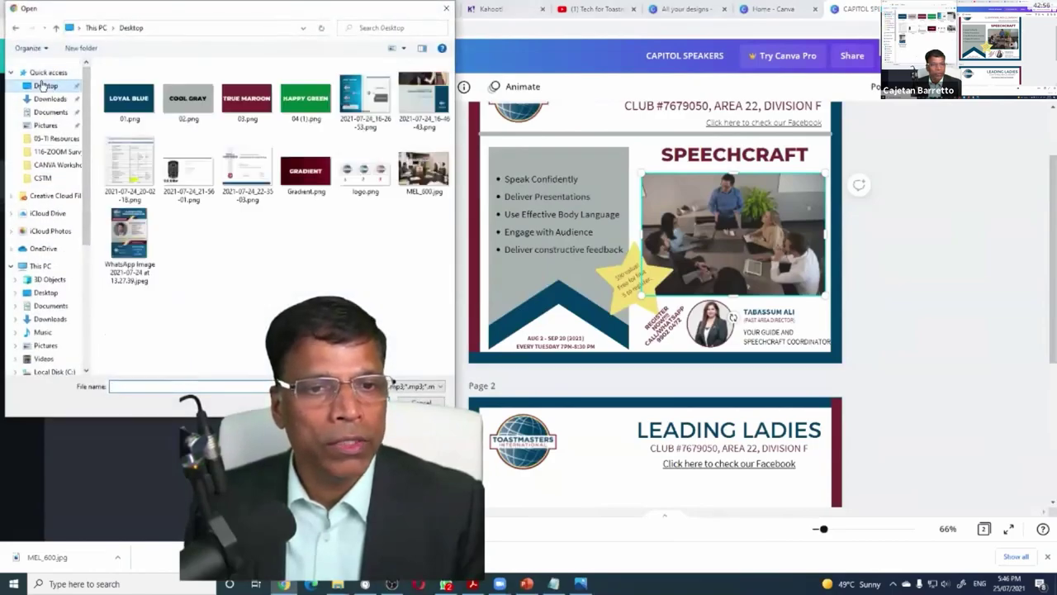
click(428, 175)
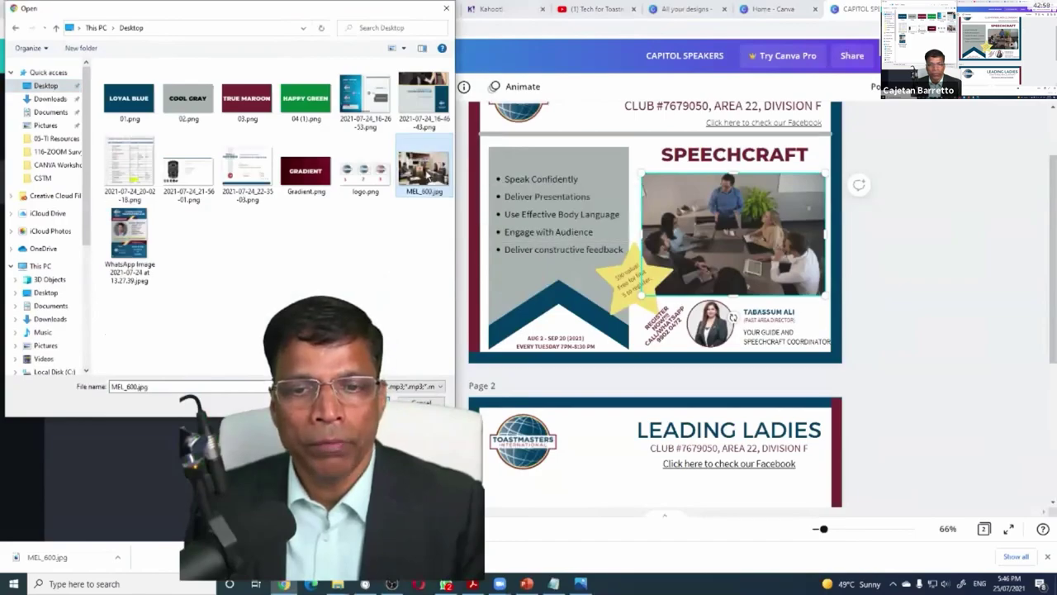
double_click(424, 170)
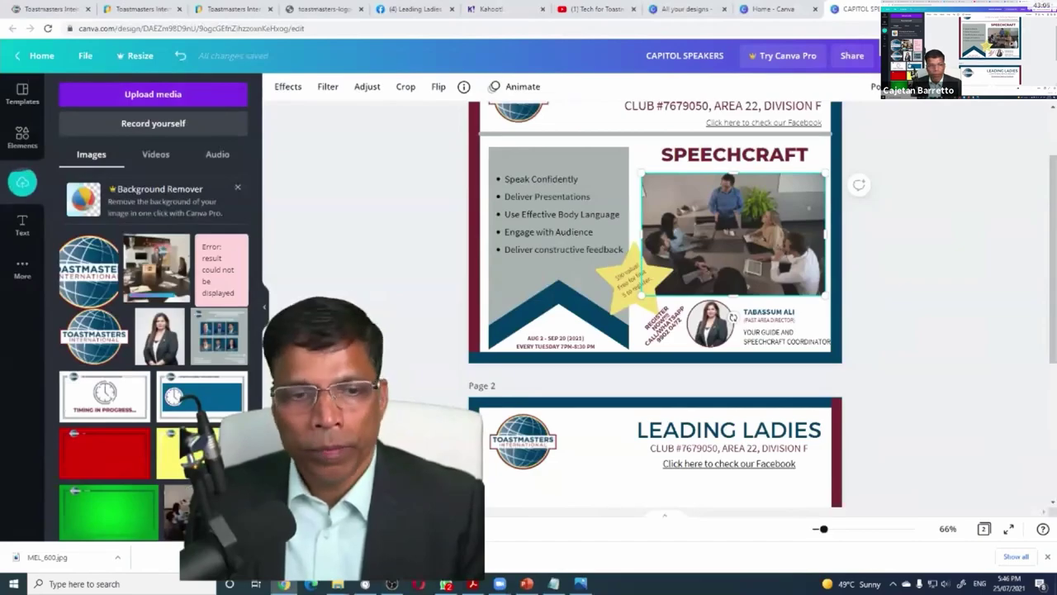
Step: Place the uploaded office photo on page 2, sized and centred under the Leading Ladies header
scroll(655, 305, down, 3)
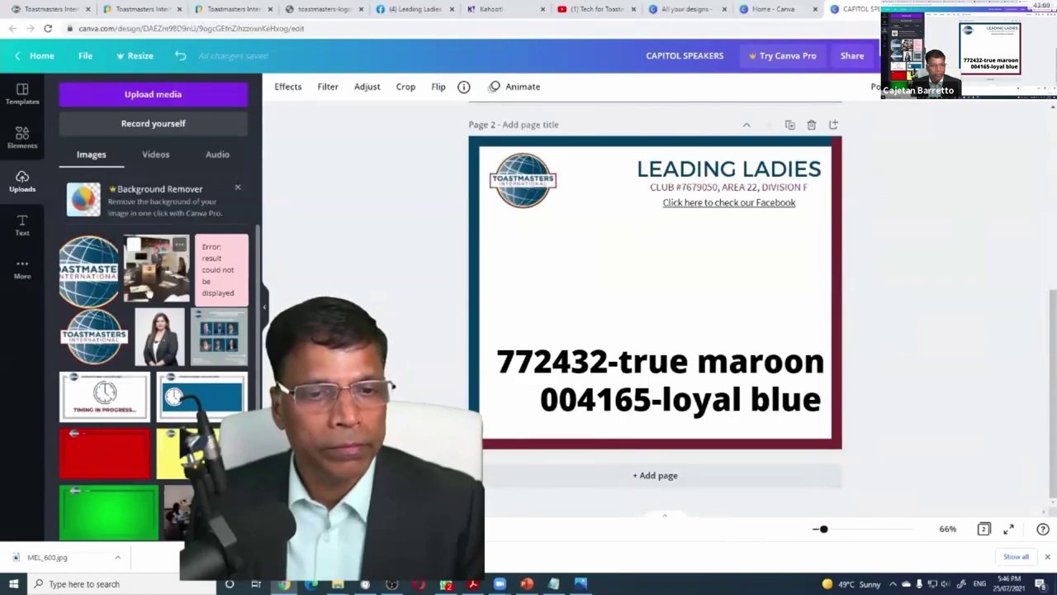
drag(155, 271, 552, 248)
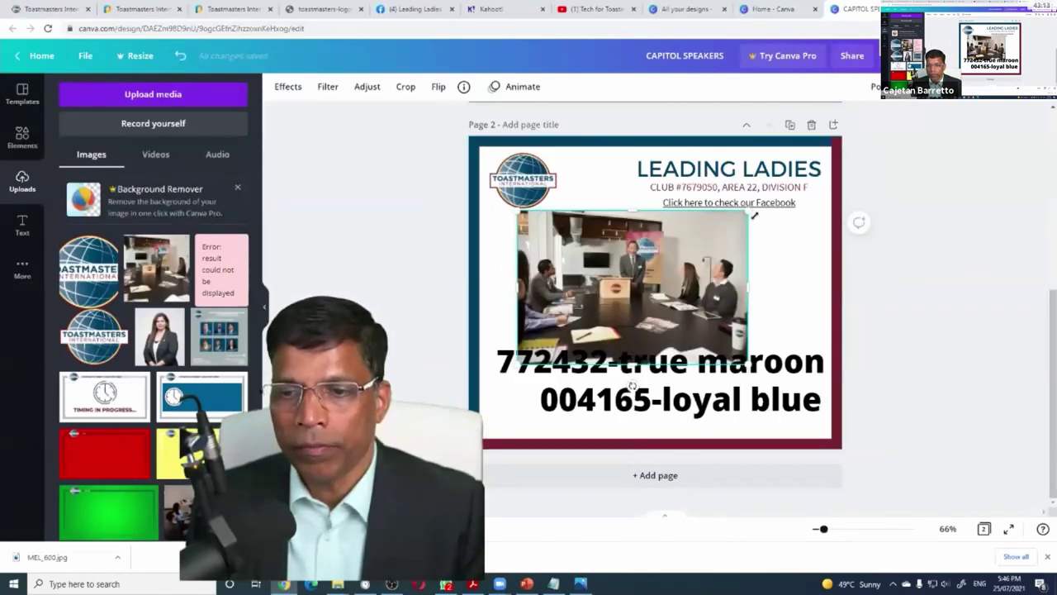
drag(749, 213, 685, 250)
drag(611, 297, 697, 269)
scroll(584, 270, up, 4)
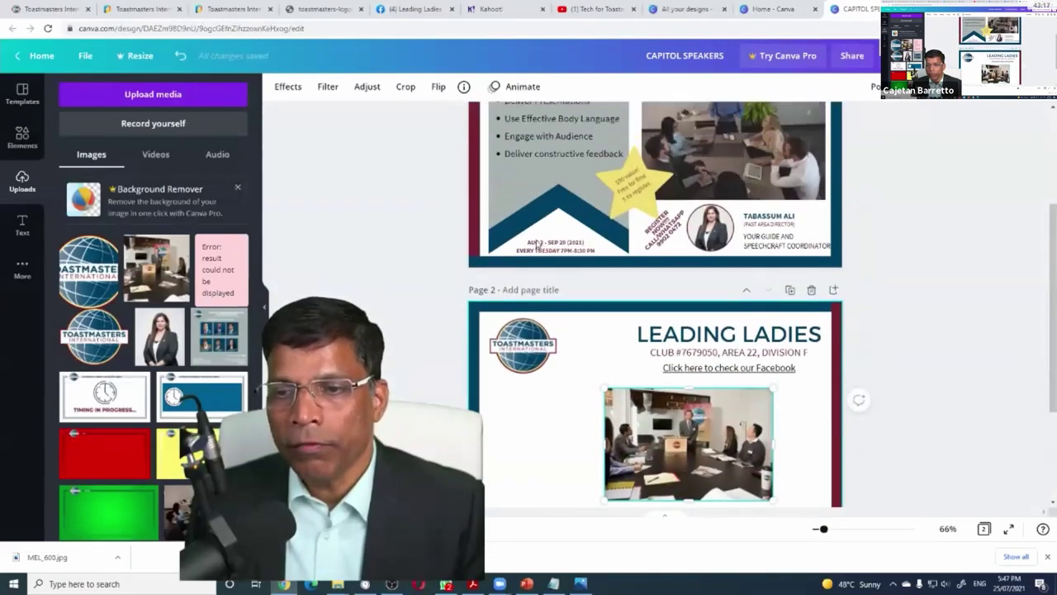
scroll(723, 171, up, 1)
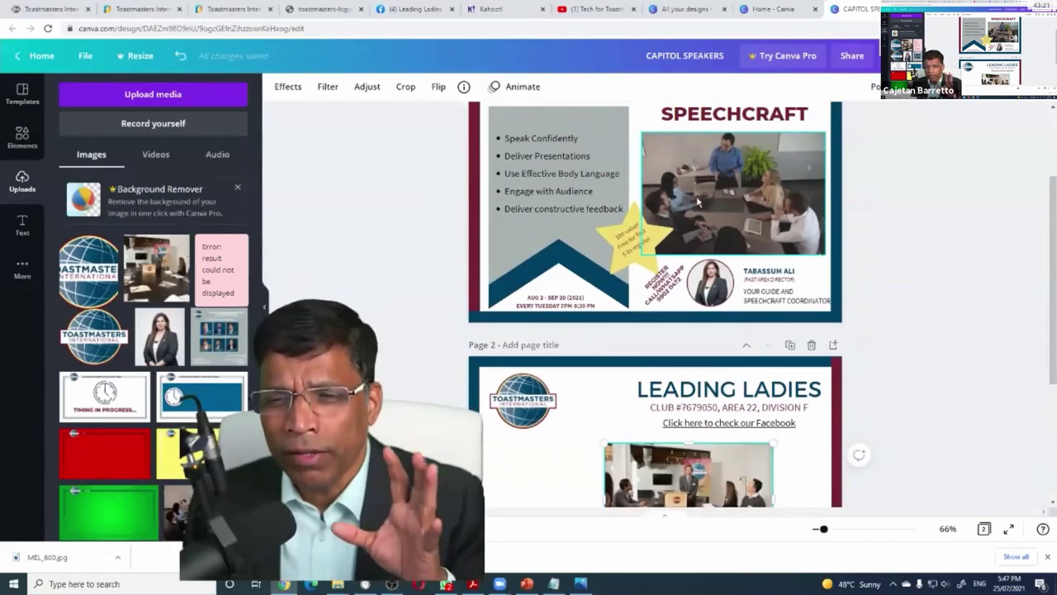
click(697, 200)
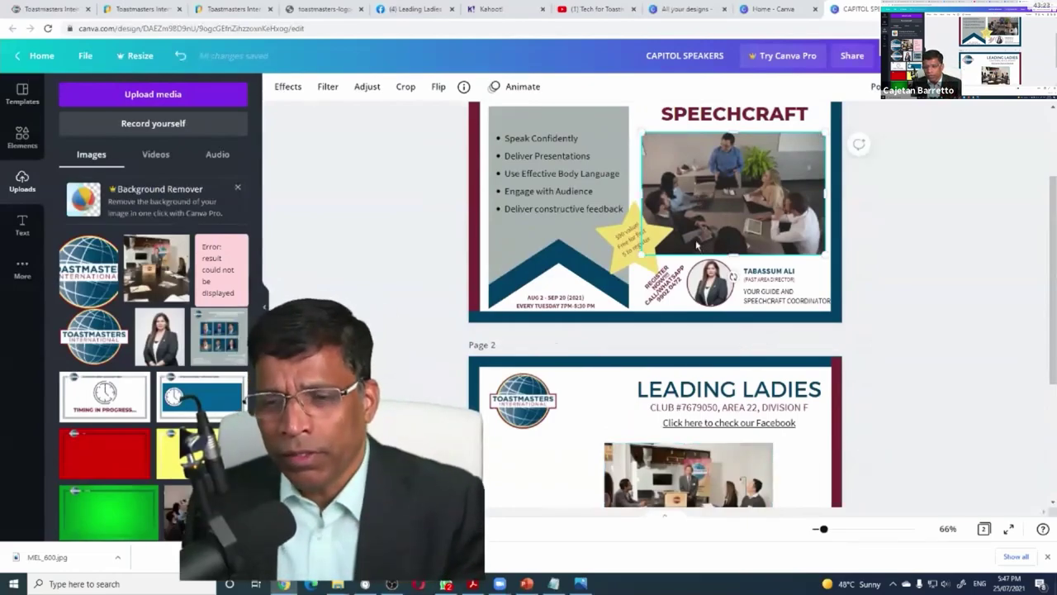
click(687, 468)
scroll(687, 467, down, 2)
drag(703, 374, 692, 372)
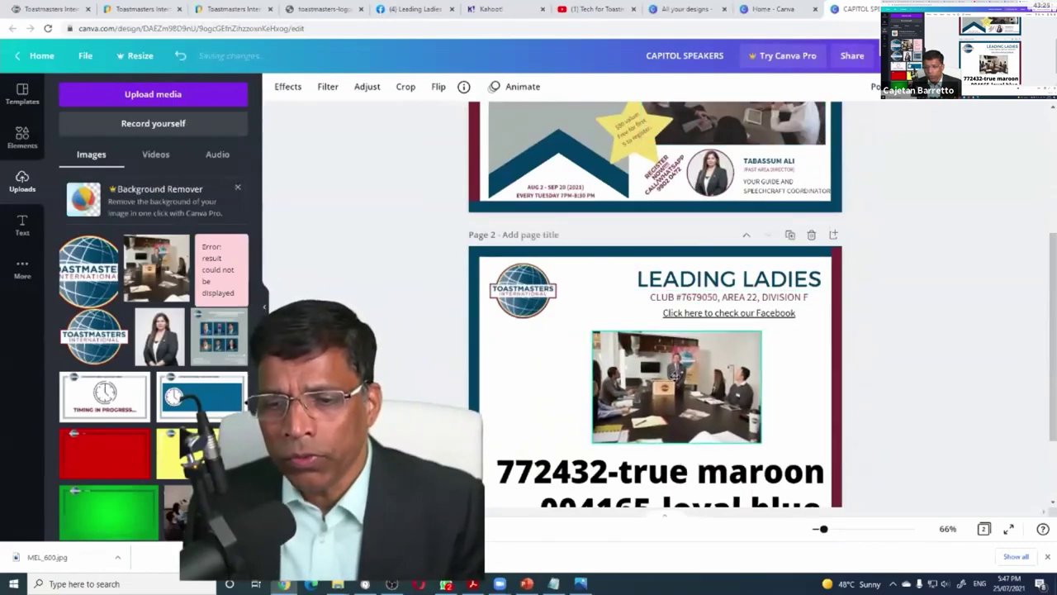
drag(760, 333, 780, 320)
mouse_move(704, 365)
mouse_down()
mouse_move(724, 361)
mouse_move(712, 374)
mouse_up()
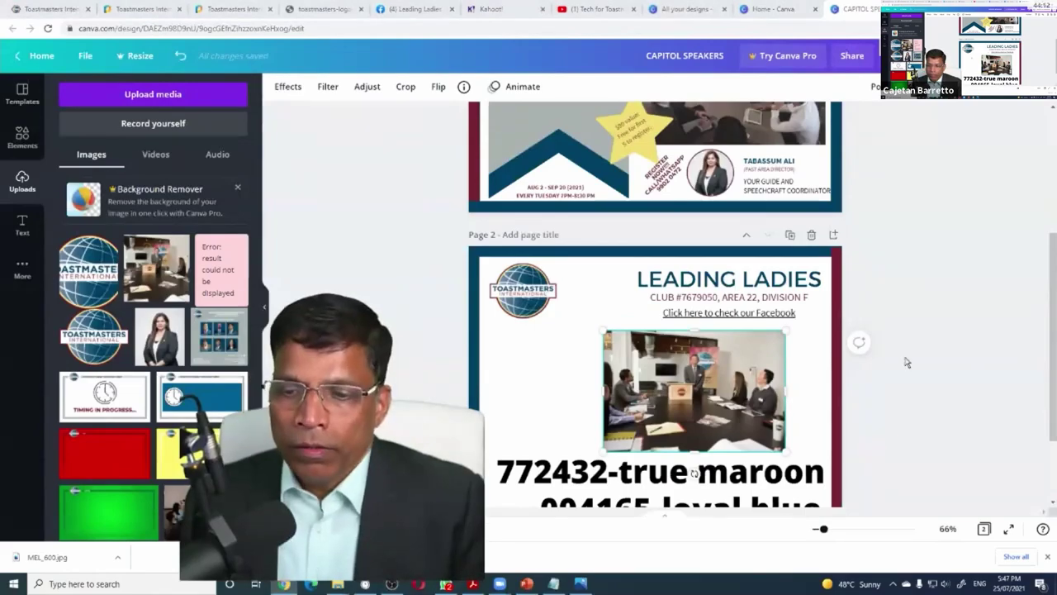
Step: Add a blank page 3 and move the colour-code text block onto it
scroll(781, 330, down, 1)
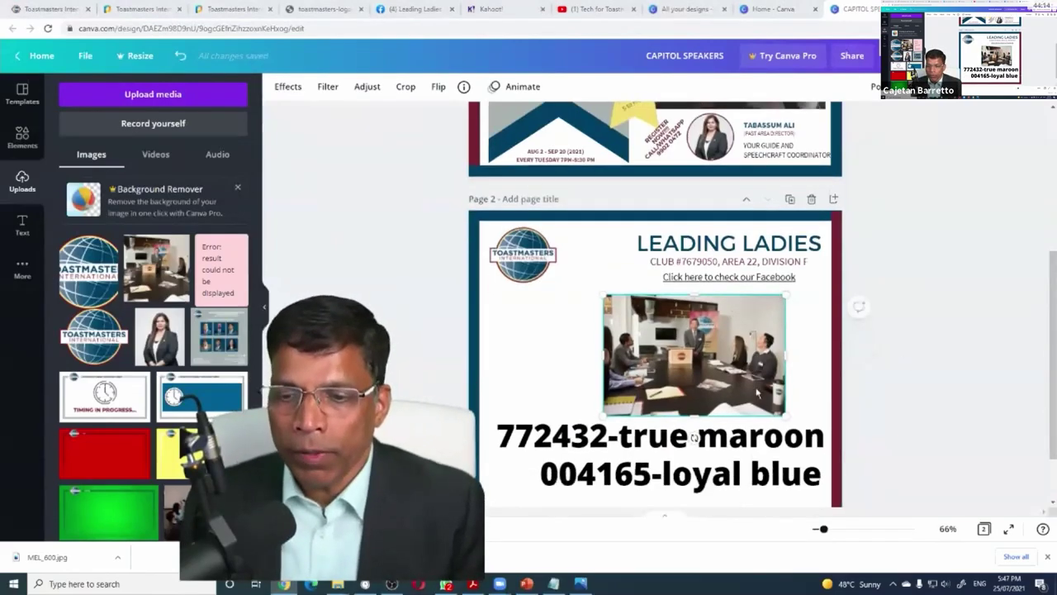
click(680, 423)
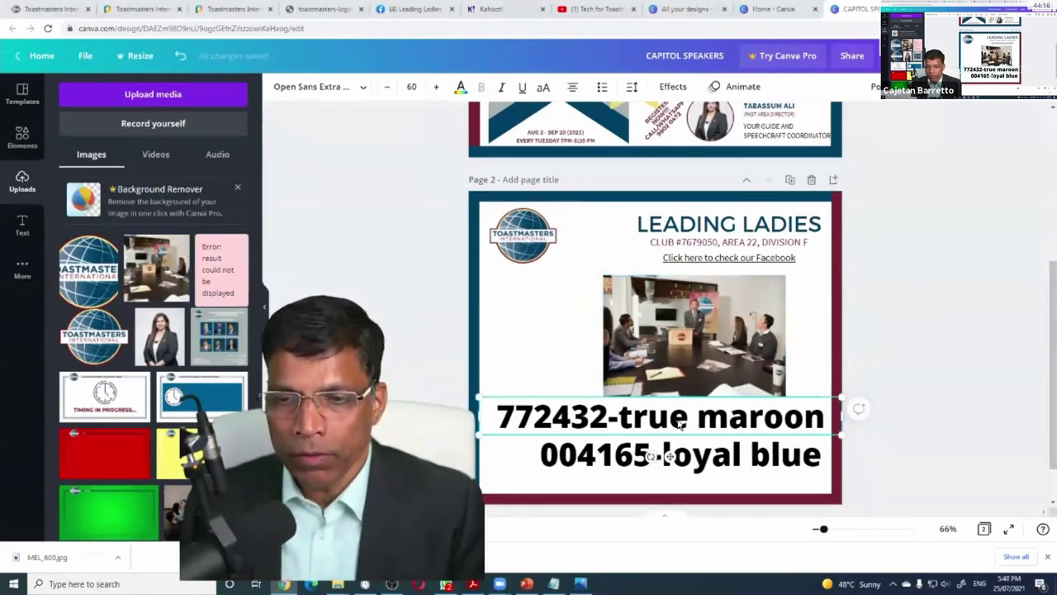
scroll(660, 463, down, 1)
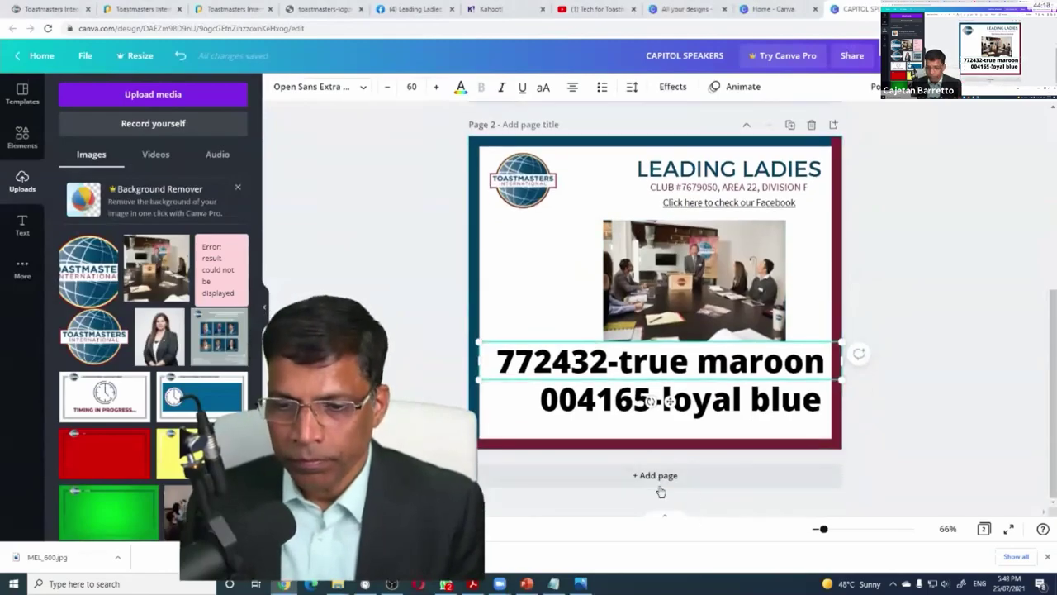
click(656, 477)
scroll(653, 328, up, 3)
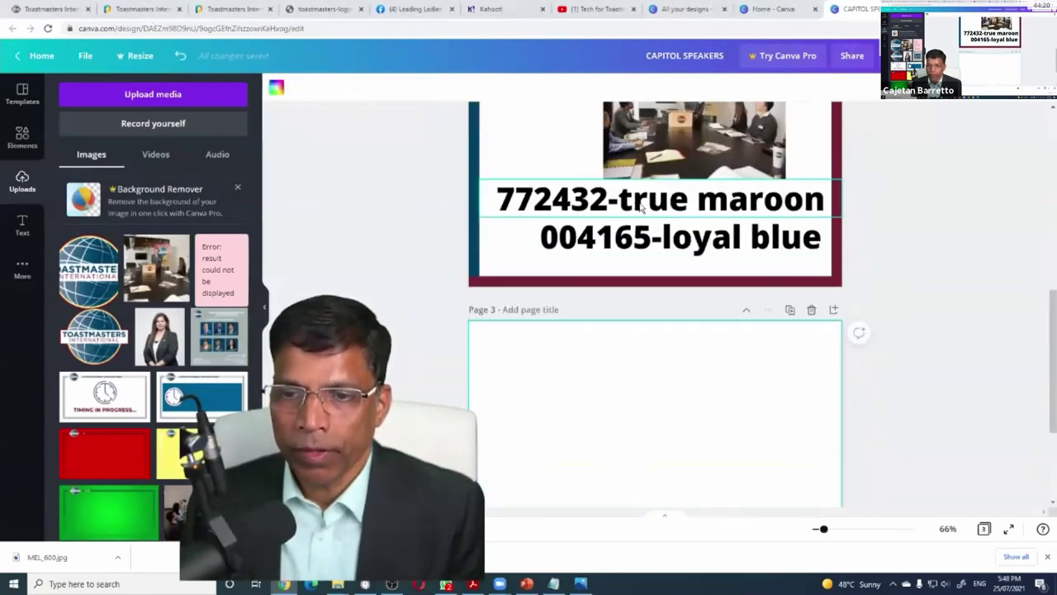
drag(649, 431, 629, 373)
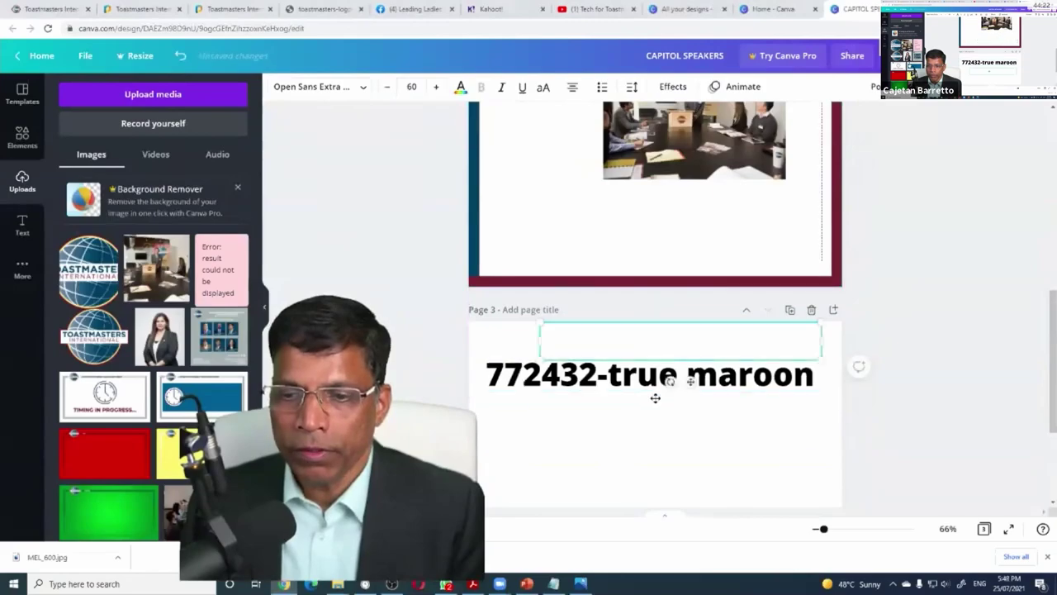
Step: Shift and slightly shrink the Leading Ladies photo to recentre it, then check page 1
scroll(583, 303, up, 4)
click(737, 337)
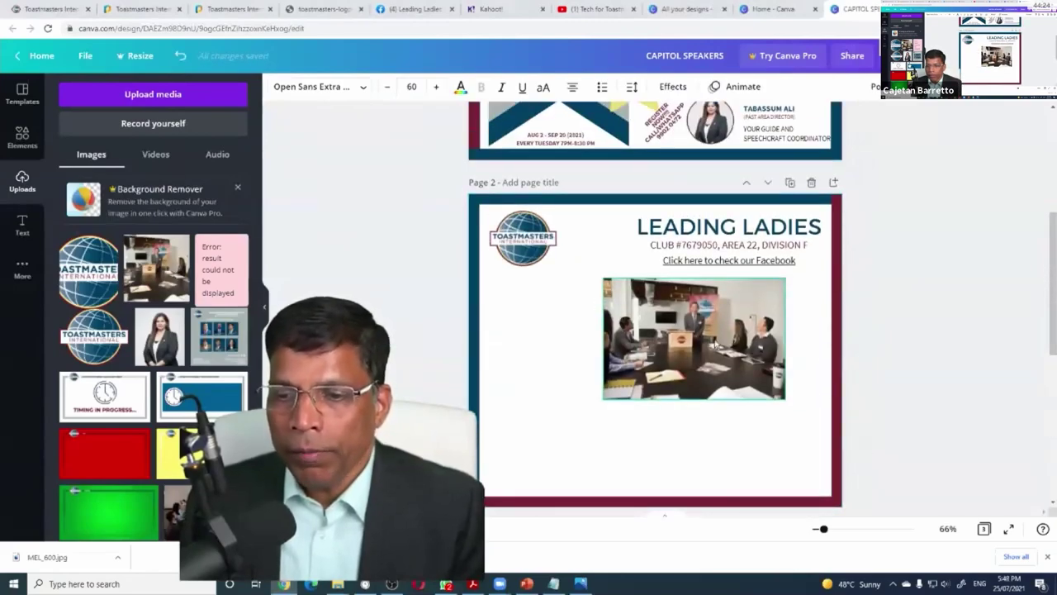
drag(736, 337, 755, 337)
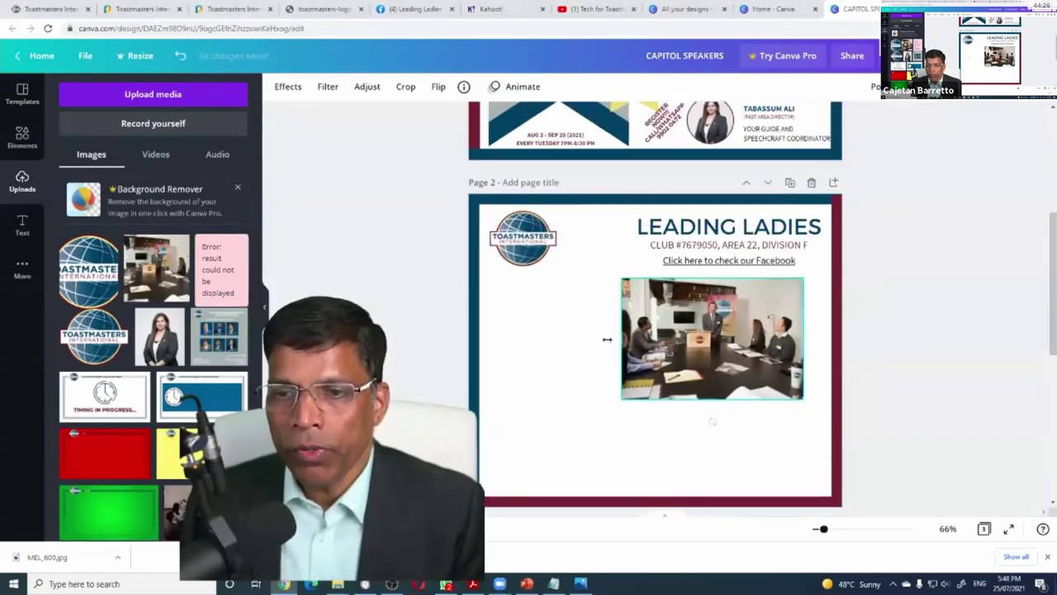
scroll(532, 338, up, 2)
scroll(533, 339, down, 2)
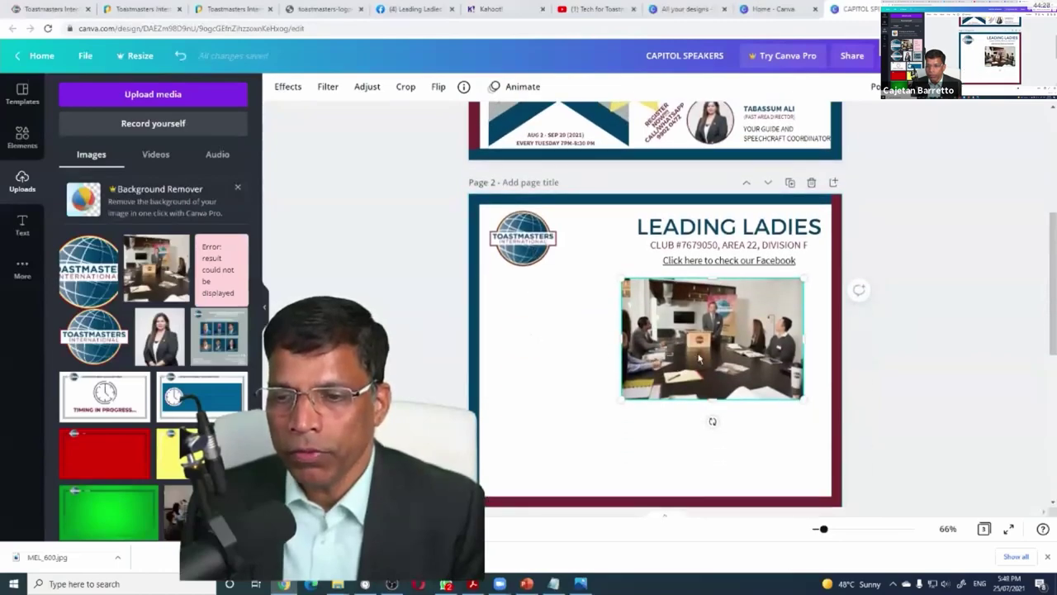
drag(699, 358, 708, 358)
drag(814, 400, 767, 374)
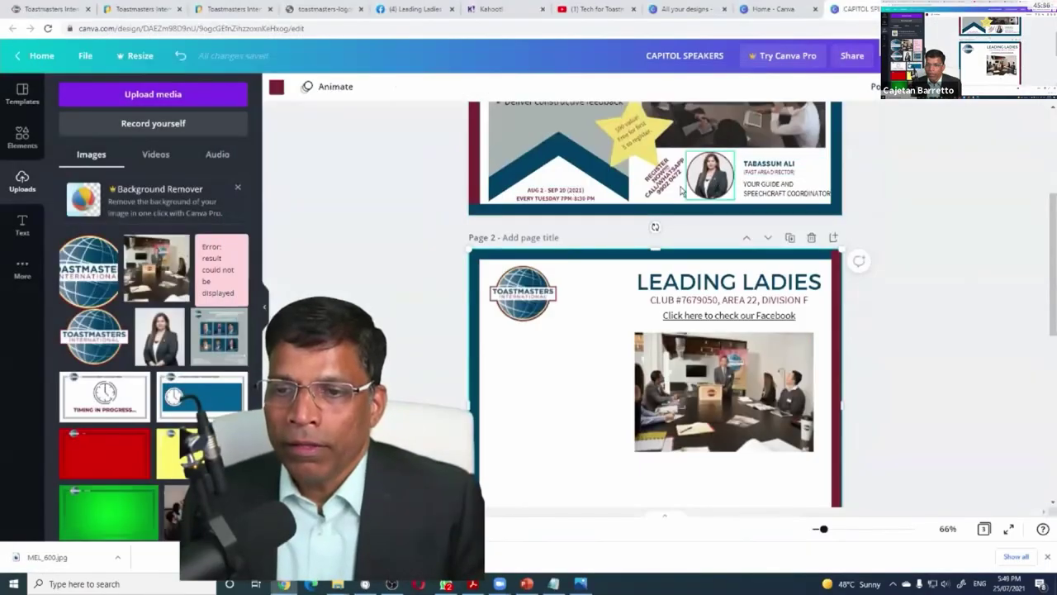
click(715, 192)
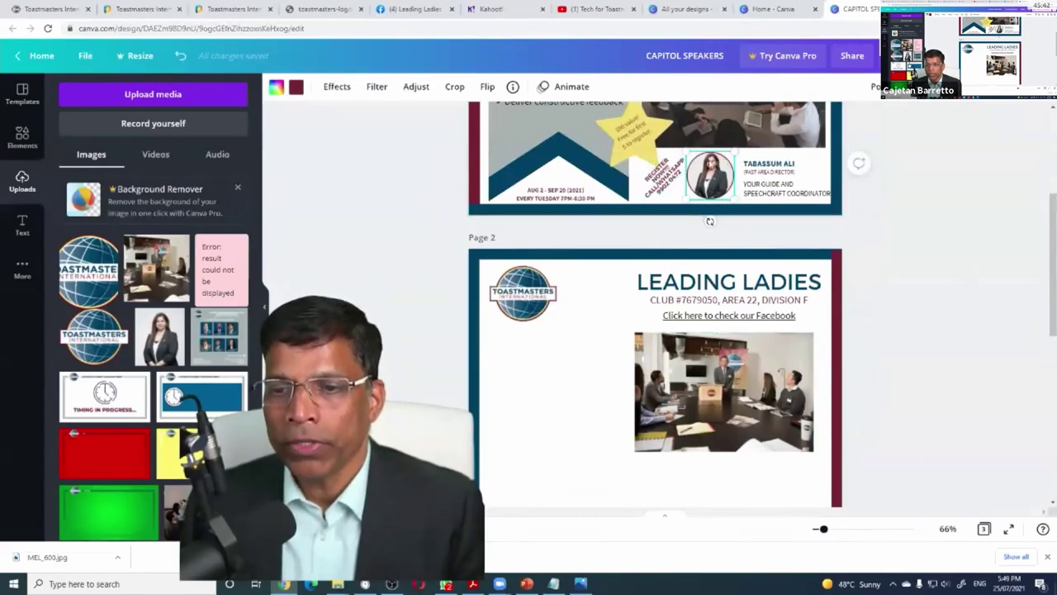
scroll(714, 292, up, 2)
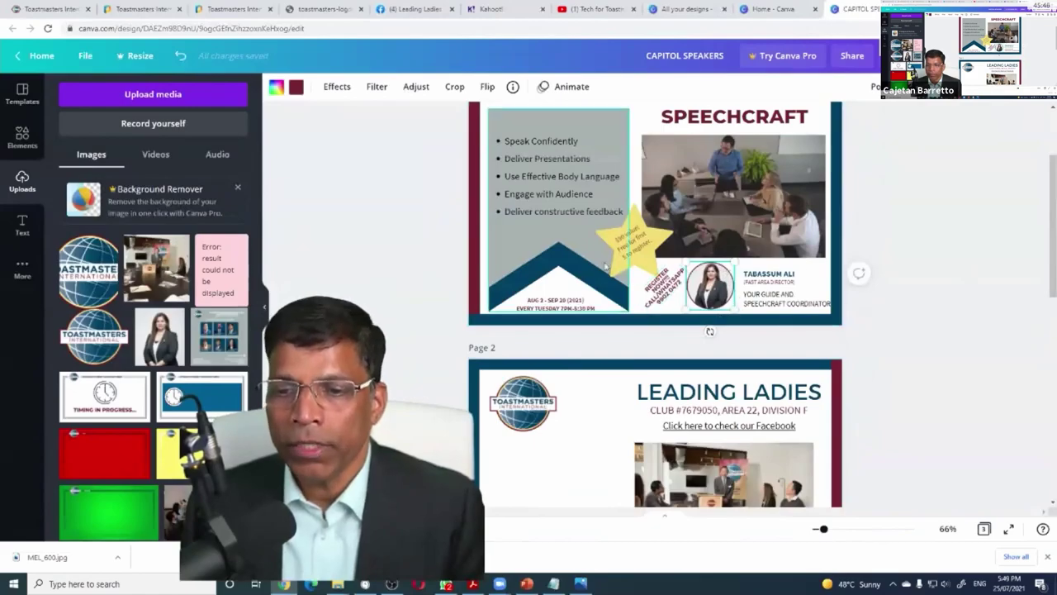
scroll(269, 239, down, 1)
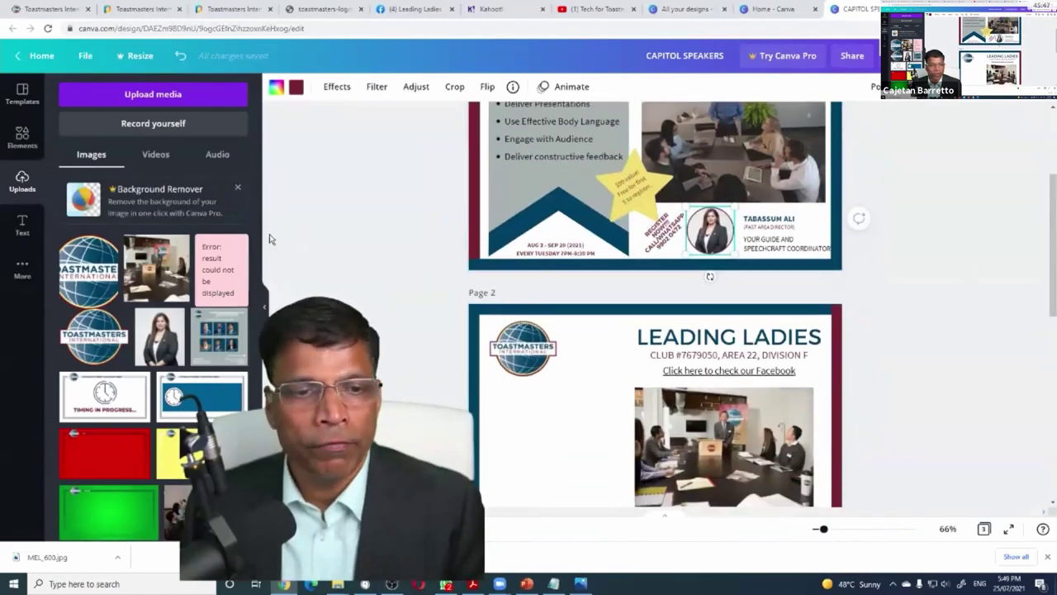
Step: Search Elements for 'frames' and add a circle frame to the design
click(22, 137)
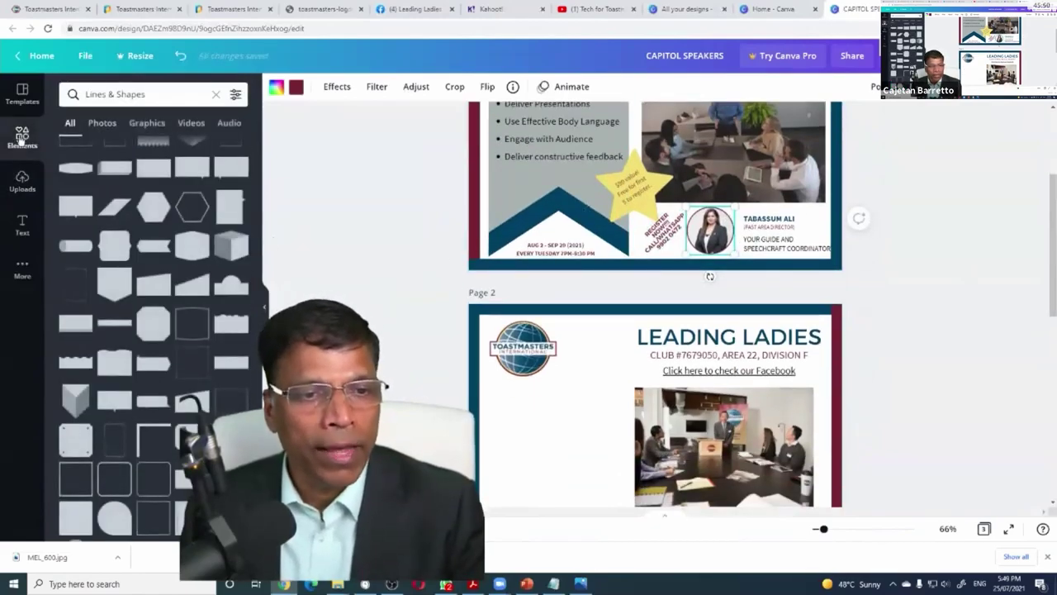
click(217, 95)
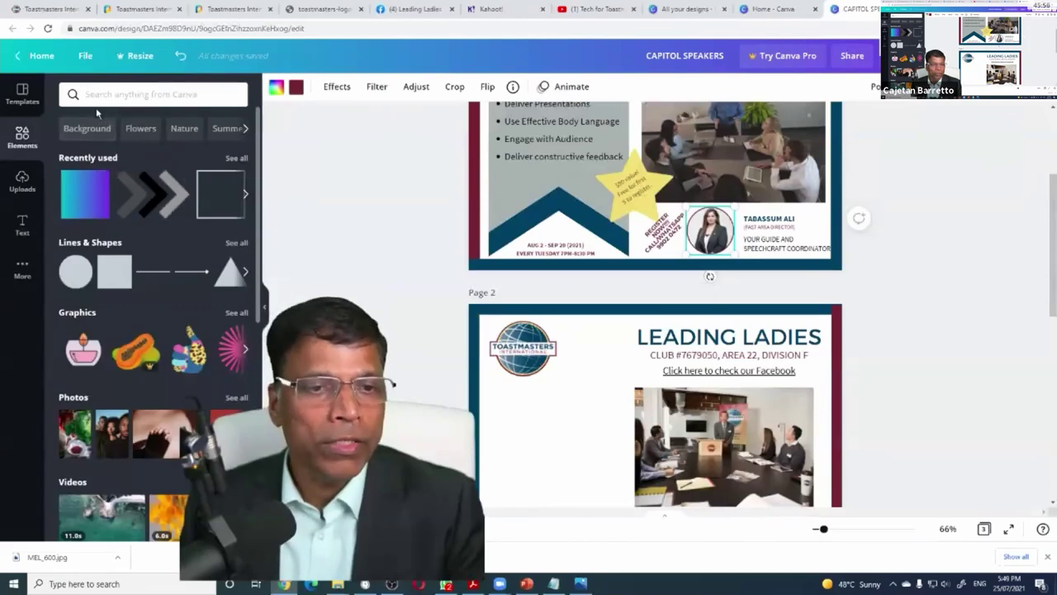
text(frames)
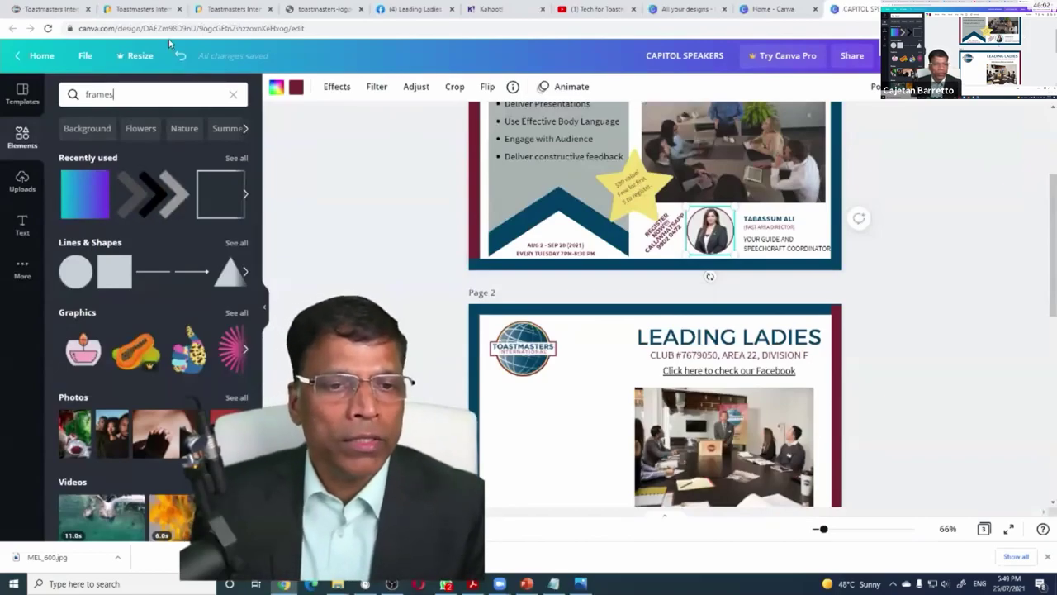
key(Return)
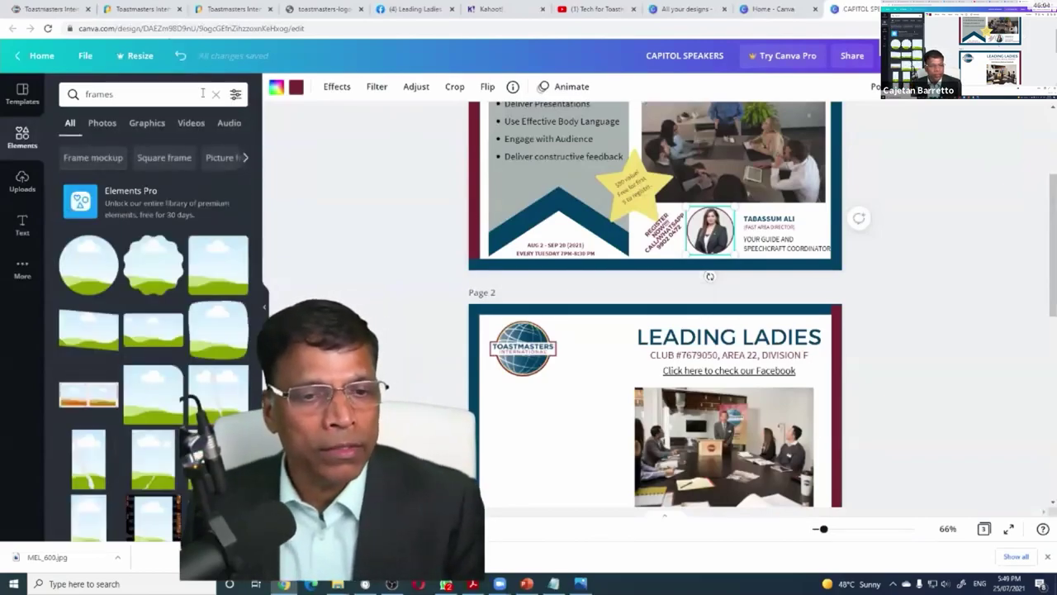
scroll(207, 221, down, 5)
scroll(210, 221, down, 3)
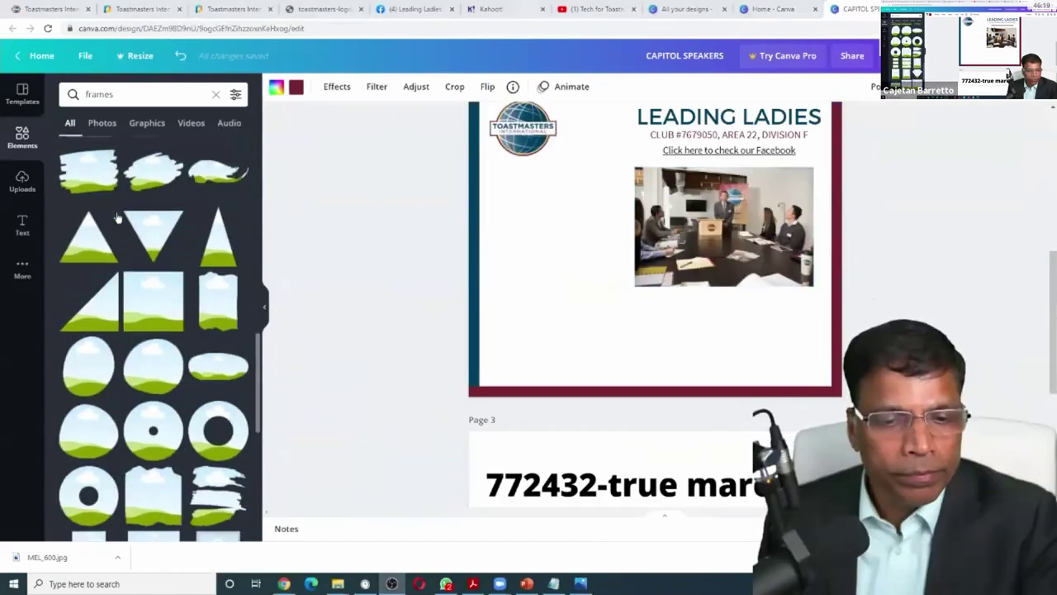
scroll(117, 217, down, 8)
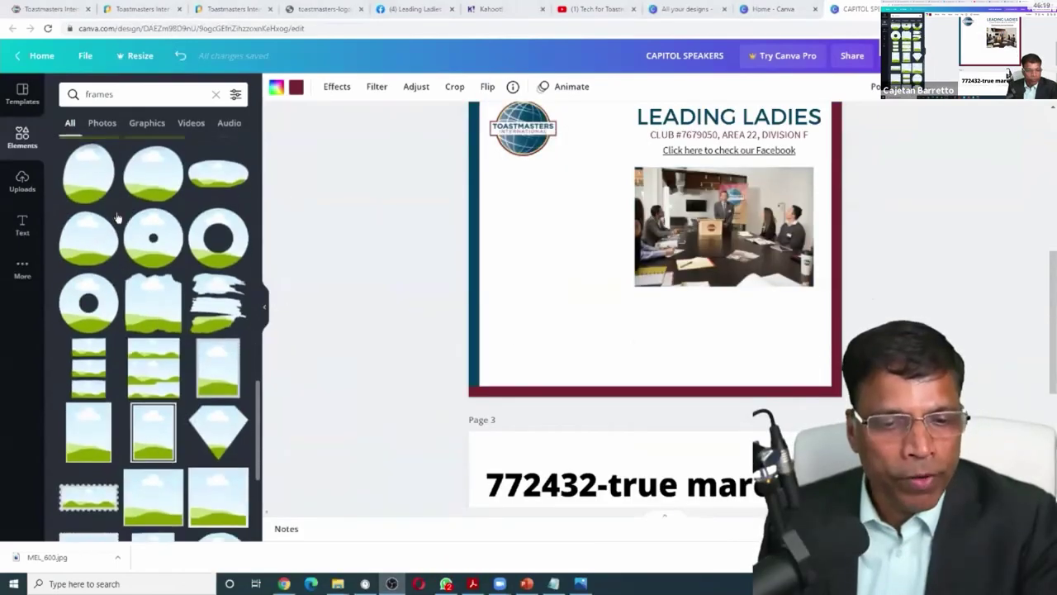
click(223, 411)
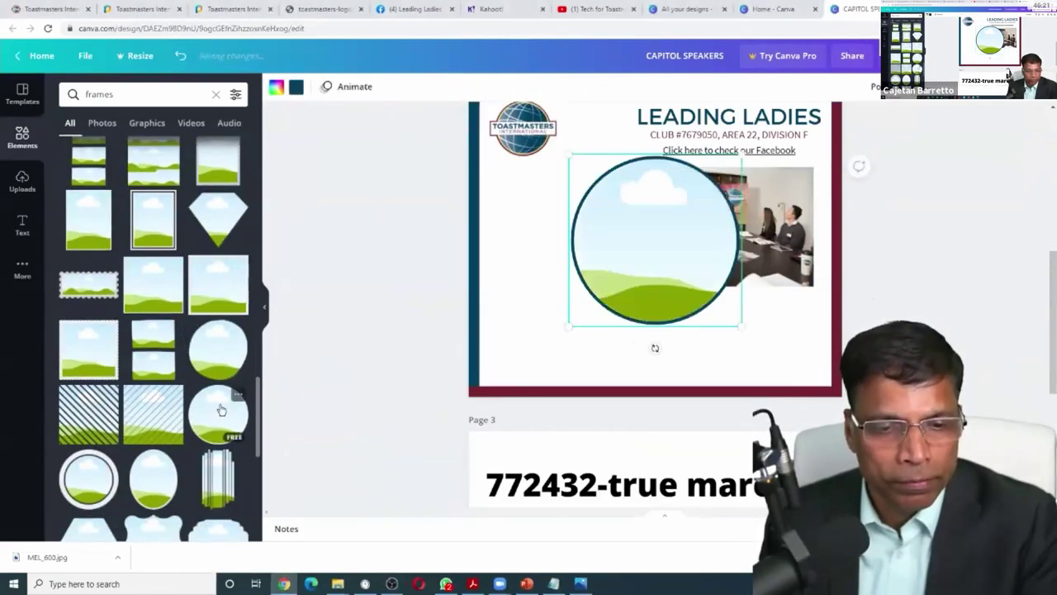
Step: Shrink the circle frame and position it on page 2 directly below the meeting photo
drag(606, 229, 568, 249)
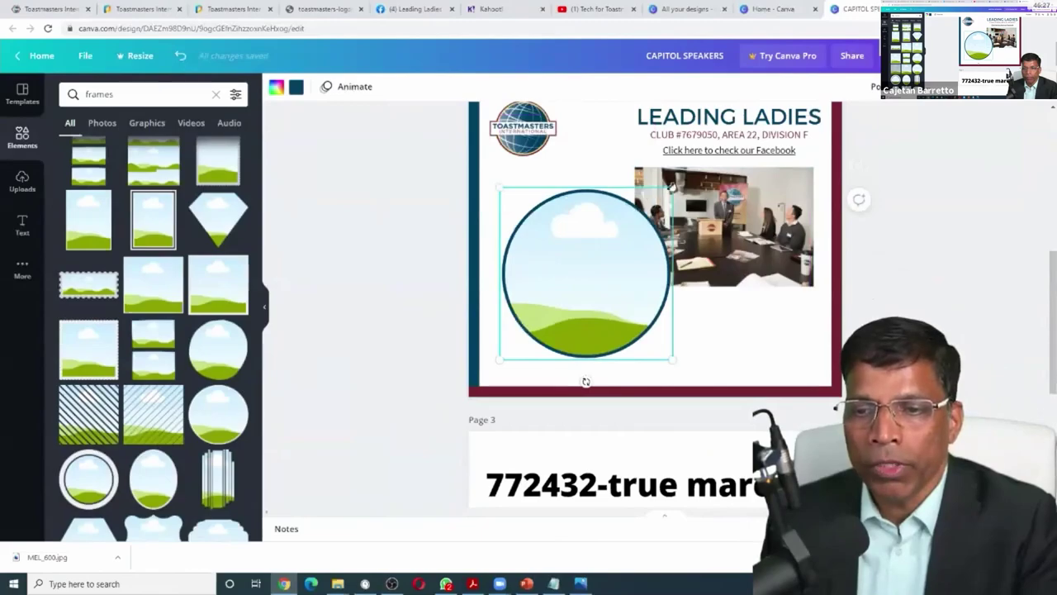
drag(672, 188, 583, 281)
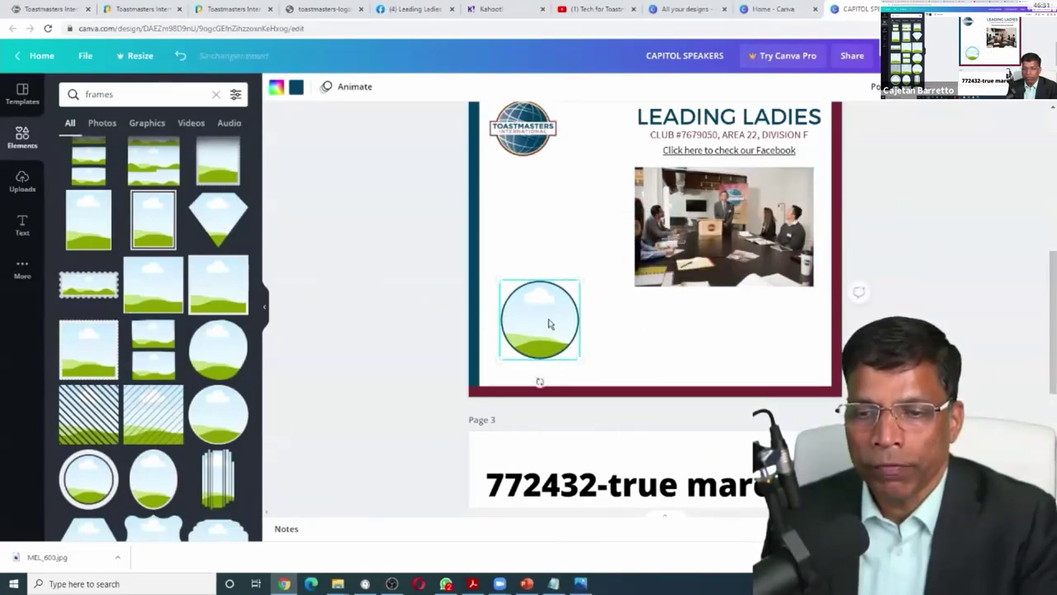
drag(550, 323, 706, 326)
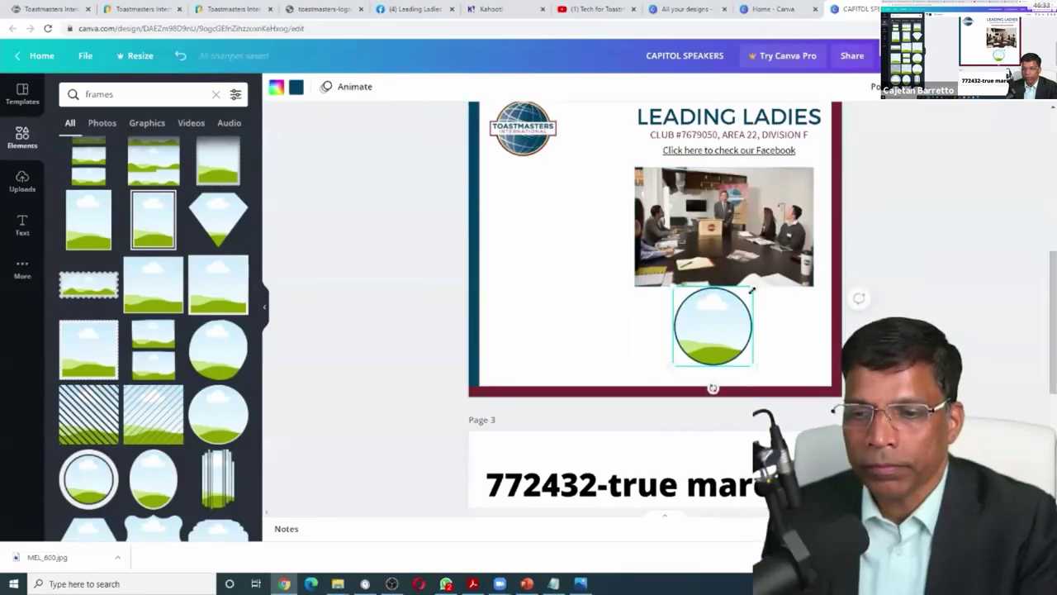
drag(752, 290, 680, 323)
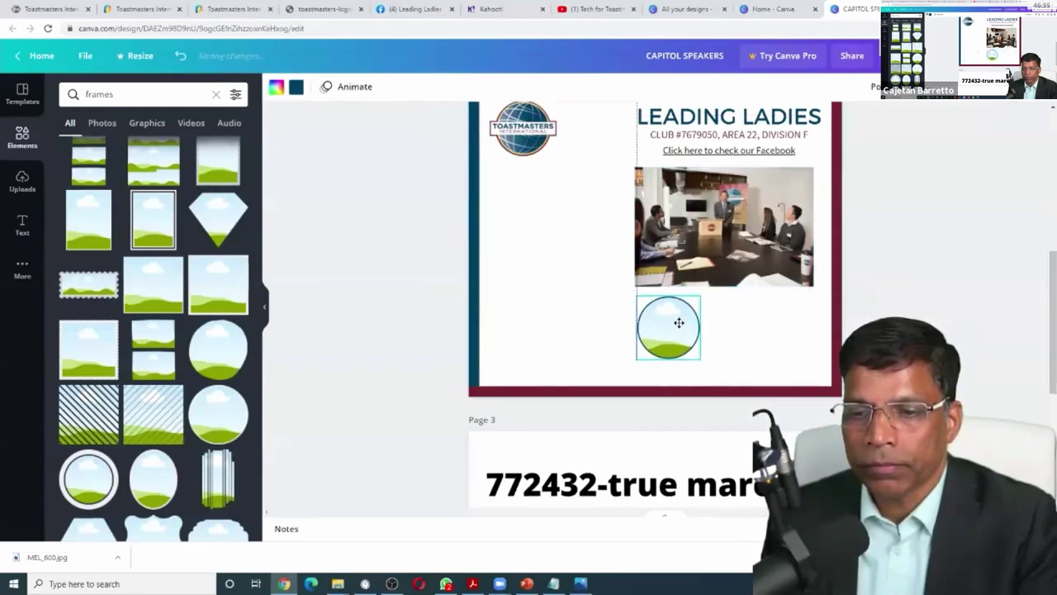
click(581, 310)
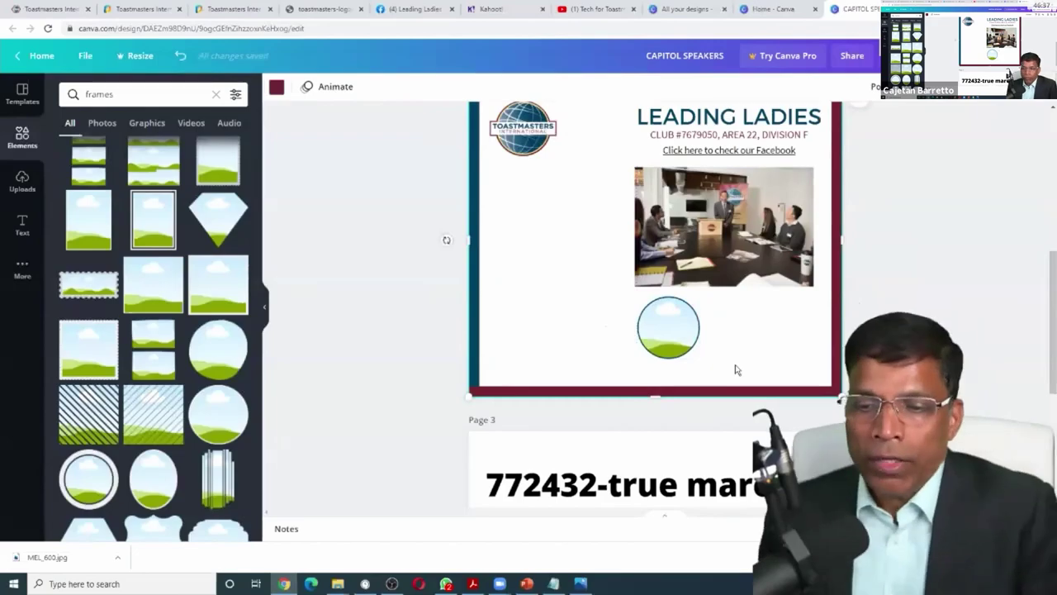
scroll(495, 181, up, 3)
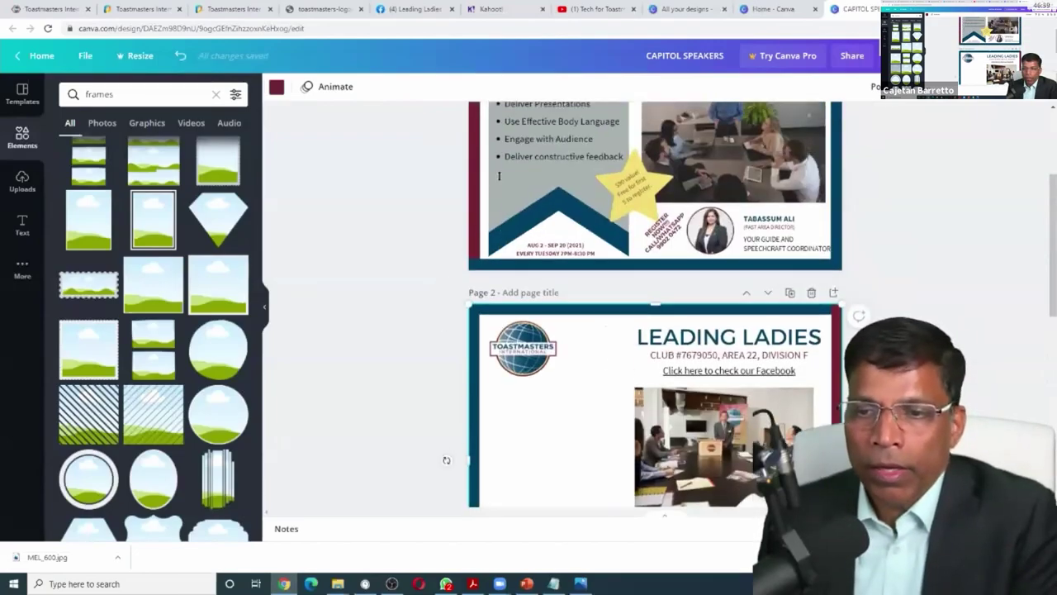
scroll(598, 259, down, 2)
Step: Colour the circle frame maroon, nudge it slightly right, and show the uploaded images
click(669, 371)
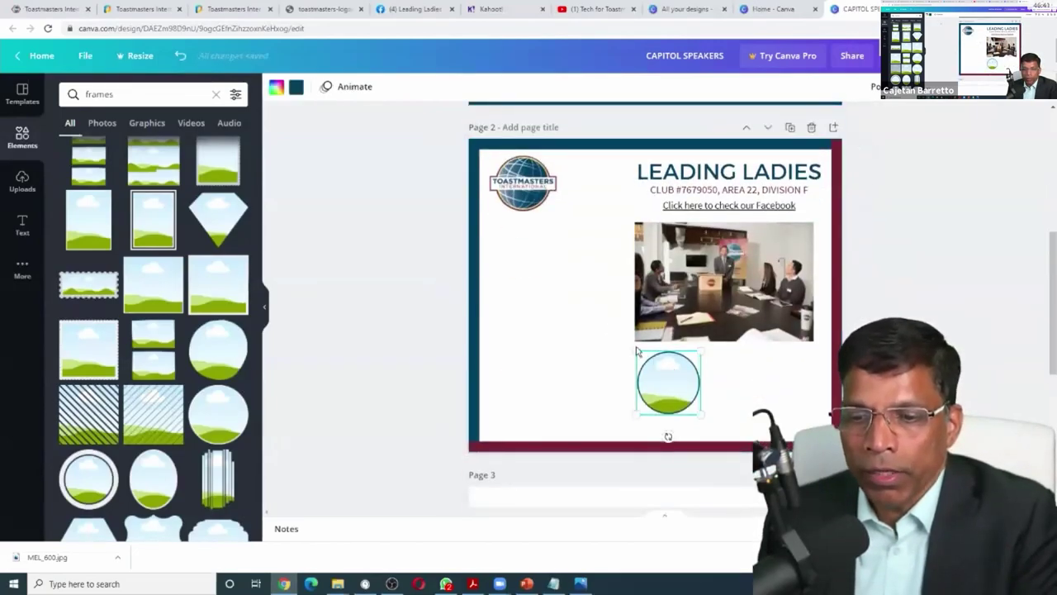
click(298, 88)
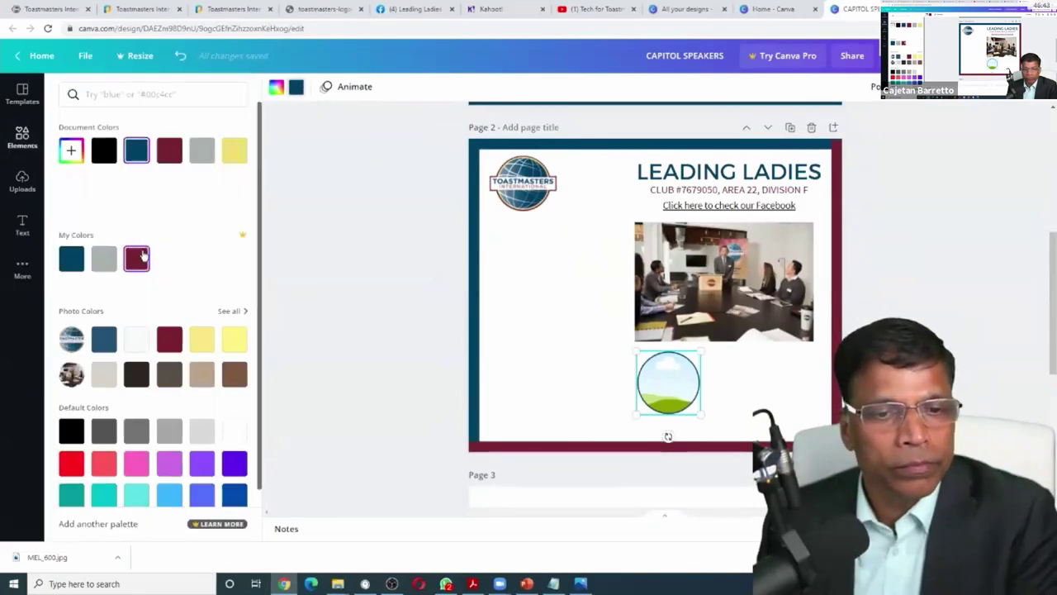
click(142, 257)
drag(672, 372, 685, 373)
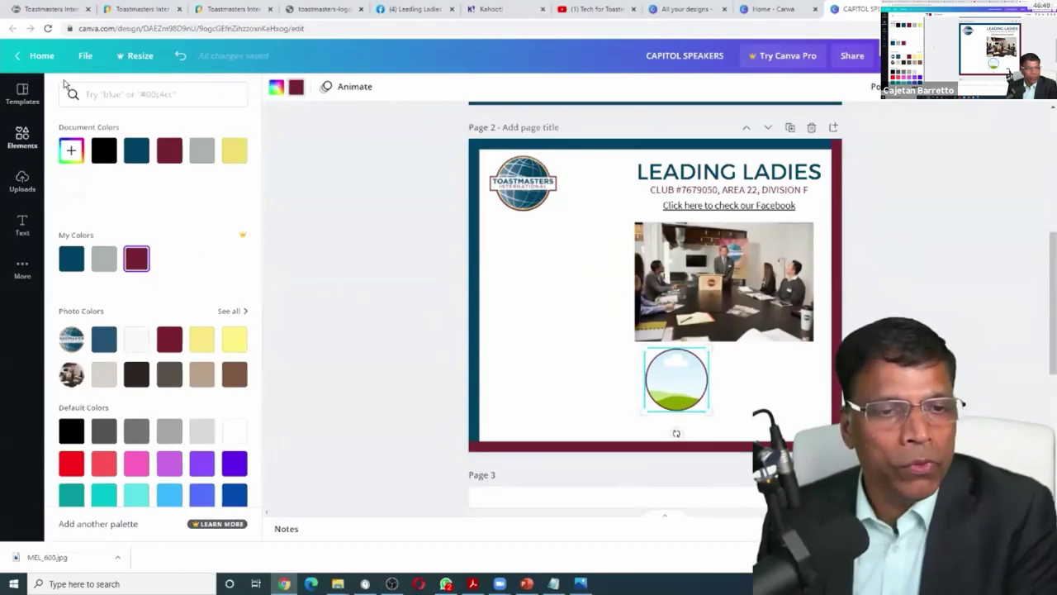
click(23, 182)
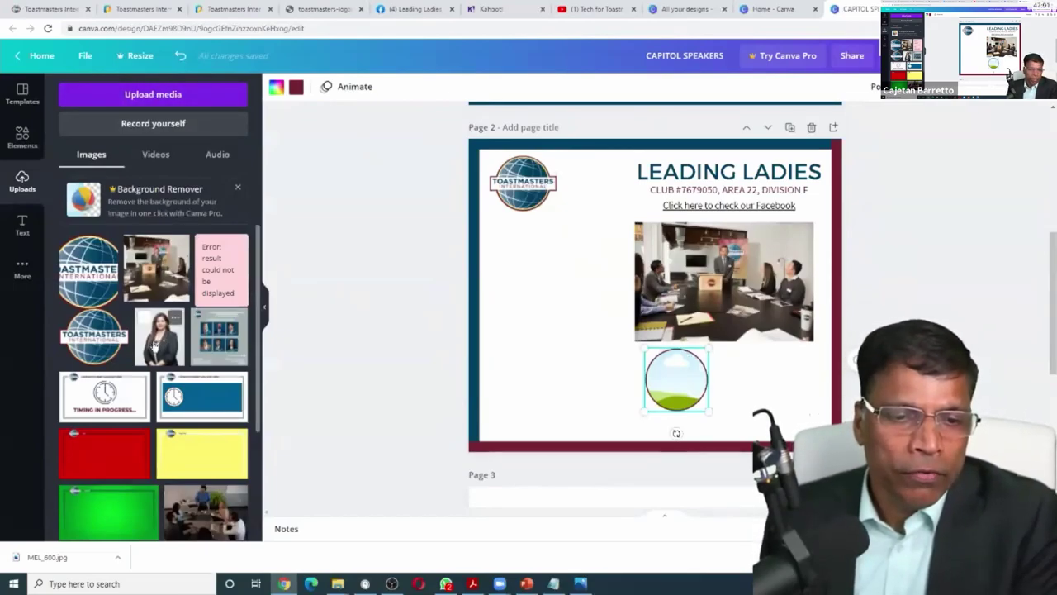
Step: Drop the woman's uploaded portrait into the circle frame and resize page 1's yellow star
drag(154, 345, 585, 371)
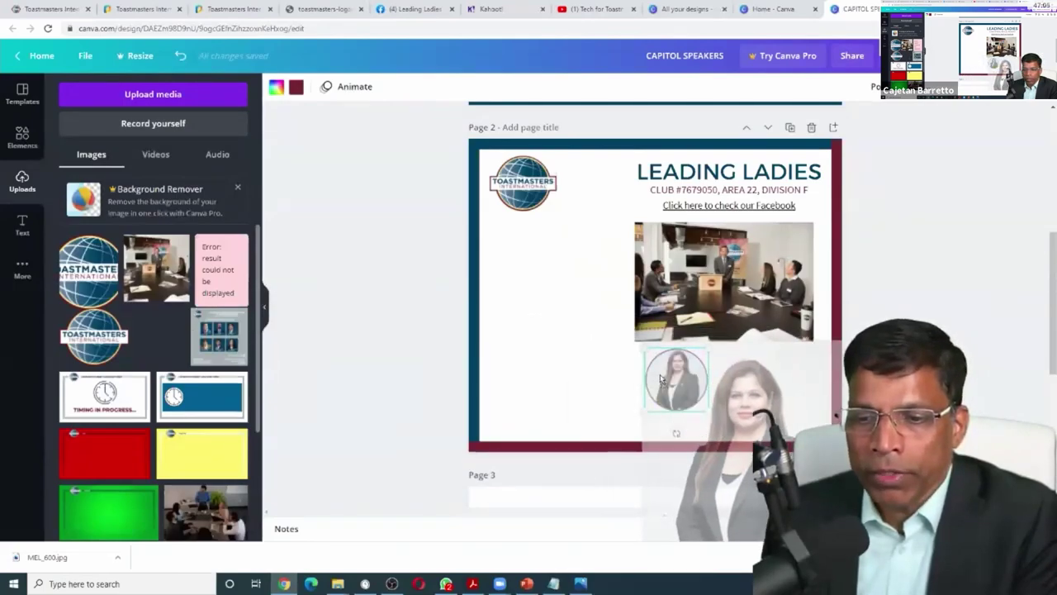
click(580, 378)
scroll(401, 335, up, 3)
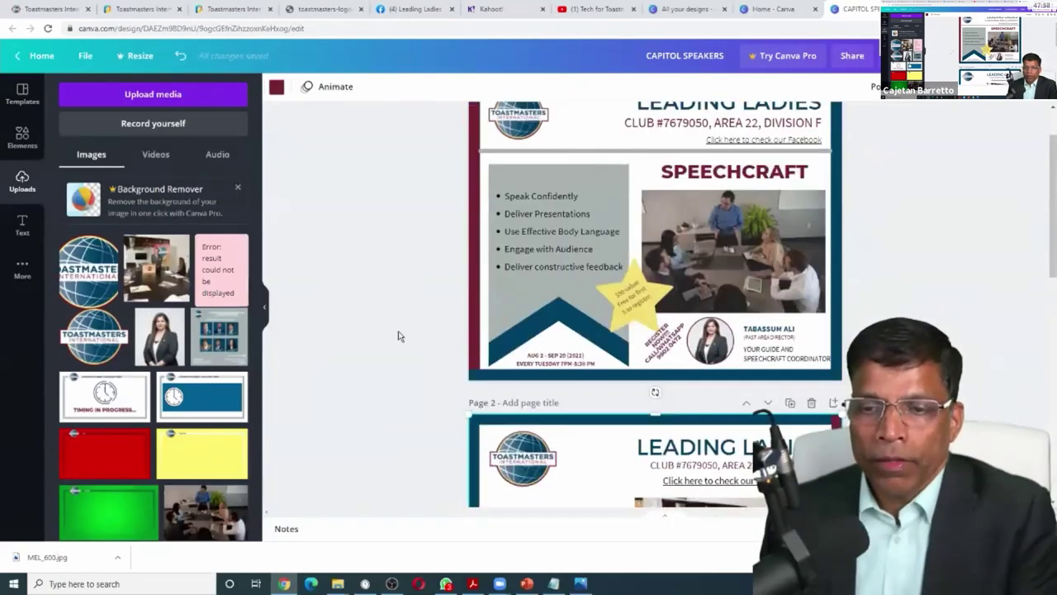
click(643, 297)
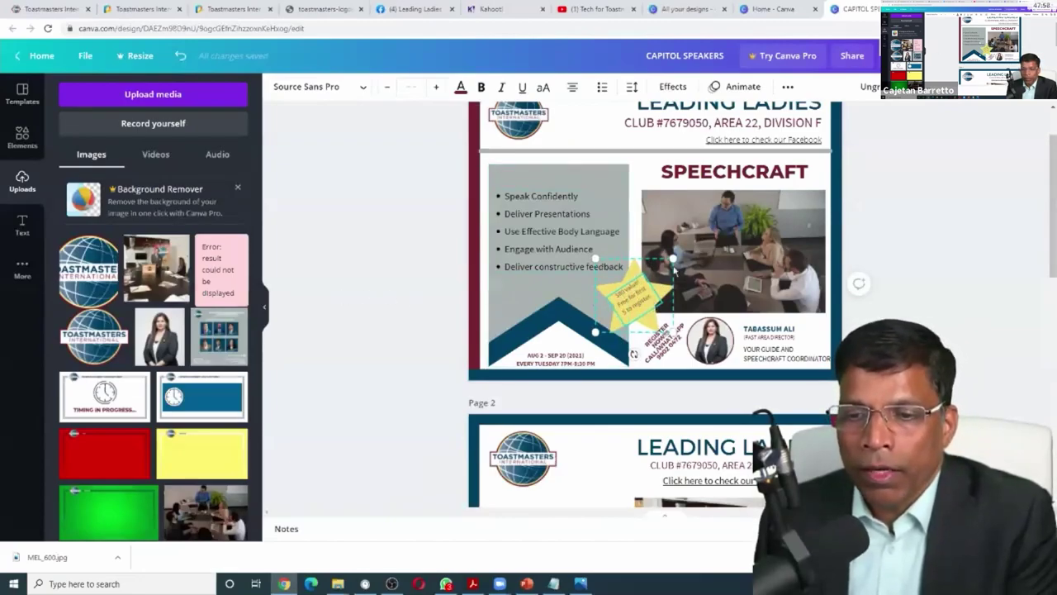
mouse_move(672, 258)
mouse_down()
mouse_move(772, 177)
mouse_move(664, 270)
mouse_up()
scroll(396, 318, down, 4)
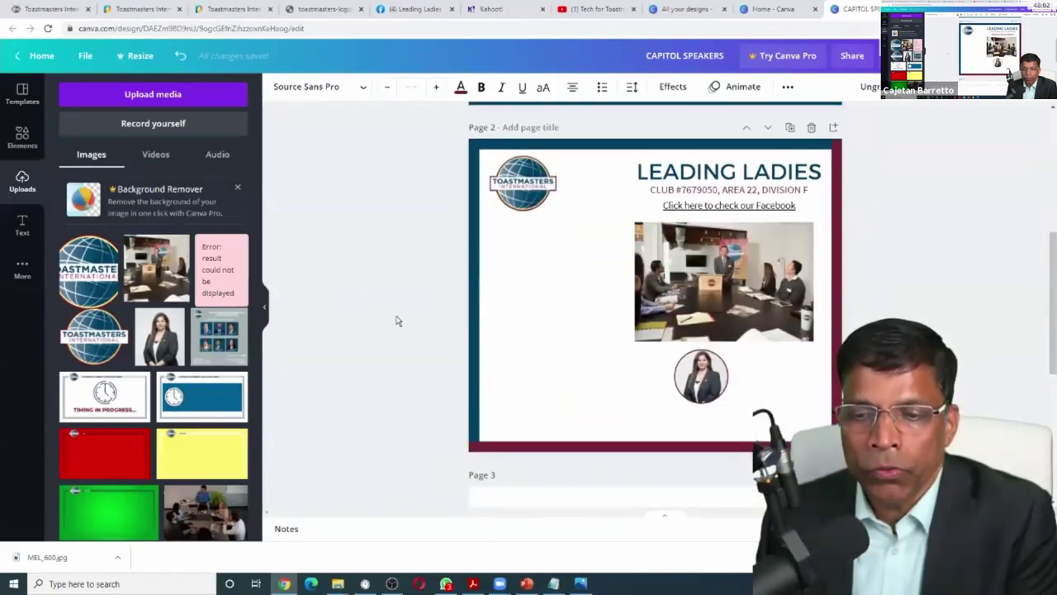
Step: Drag a star shape from Lines & Shapes onto page 2, left of the woman's portrait
click(22, 135)
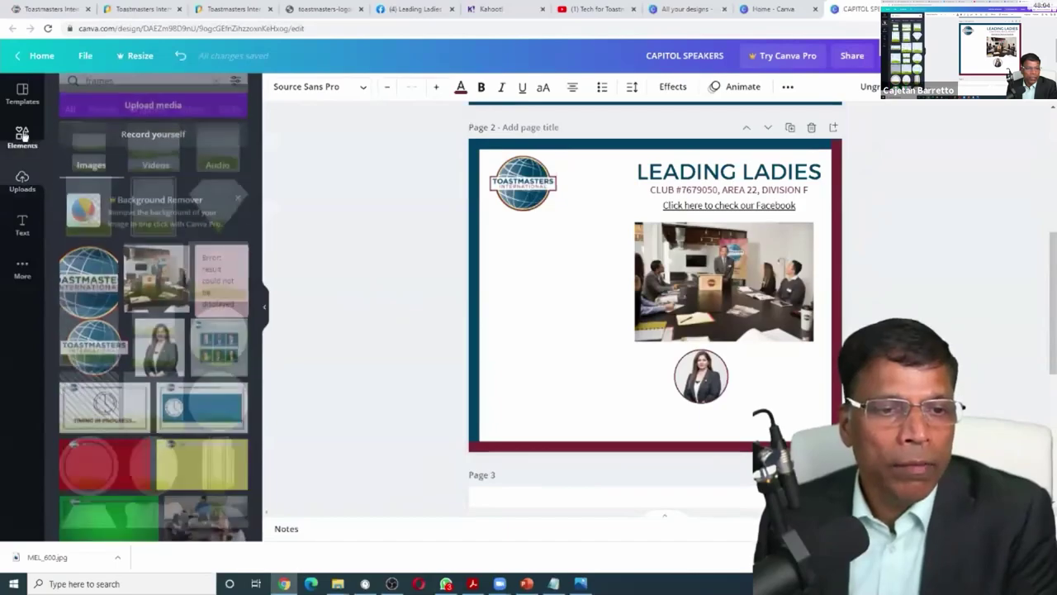
click(215, 96)
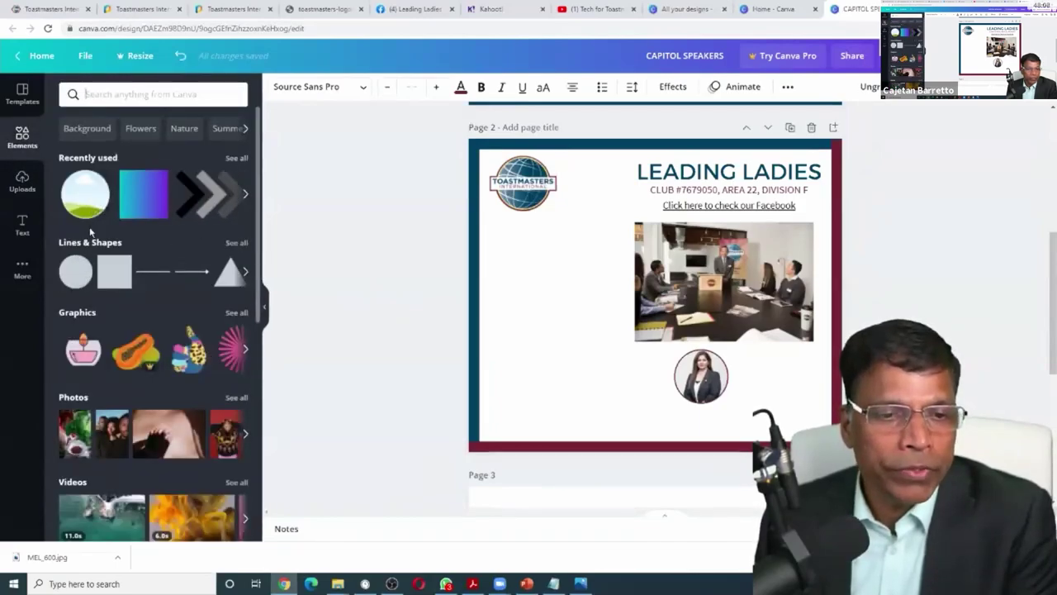
click(235, 243)
scroll(172, 256, down, 10)
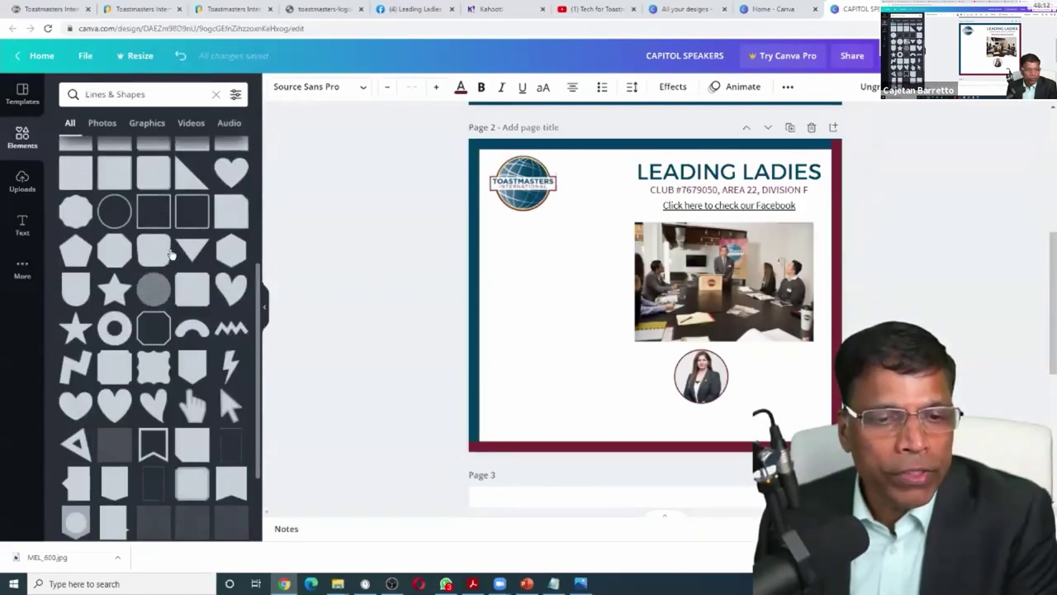
scroll(171, 253, up, 3)
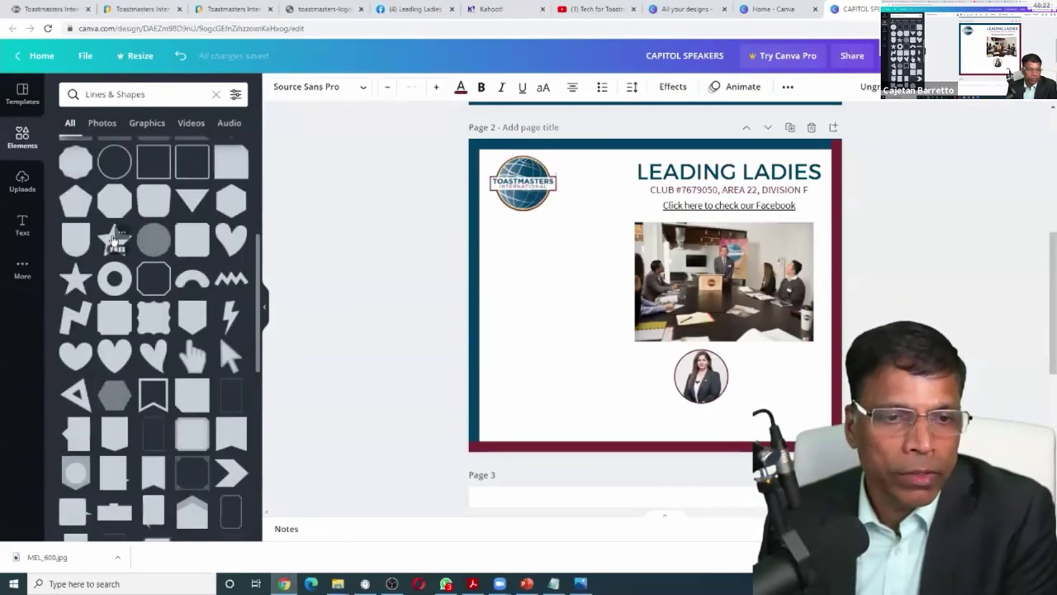
drag(116, 240, 618, 351)
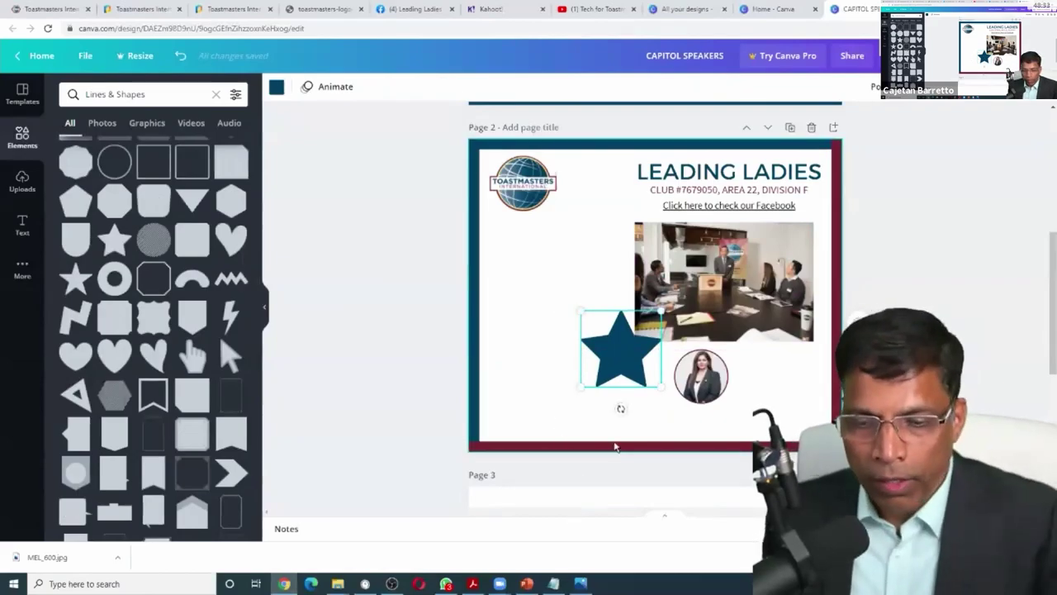
scroll(616, 438, down, 3)
click(612, 320)
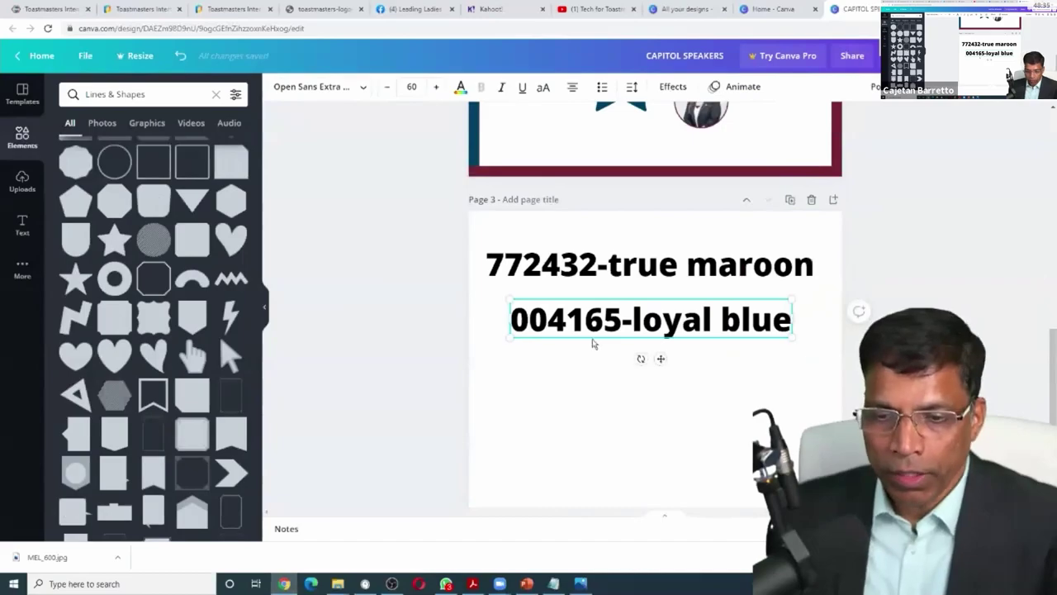
Step: Duplicate the 004165-loyal blue line below itself and change the copy to F2DF74-happy yellow
key(ctrl+d)
drag(593, 342, 578, 402)
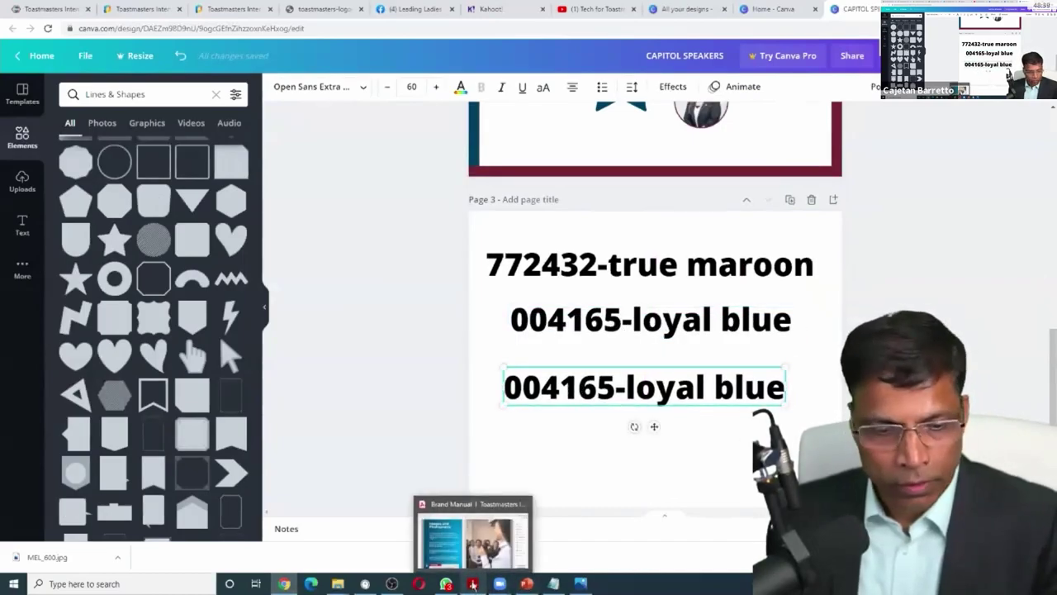
click(596, 386)
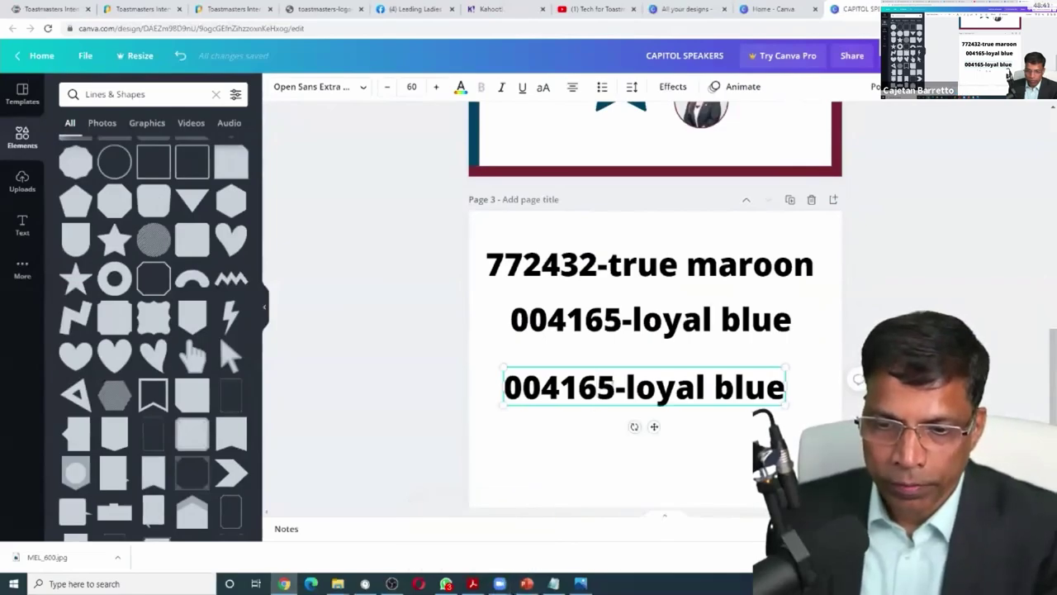
drag(615, 386, 499, 379)
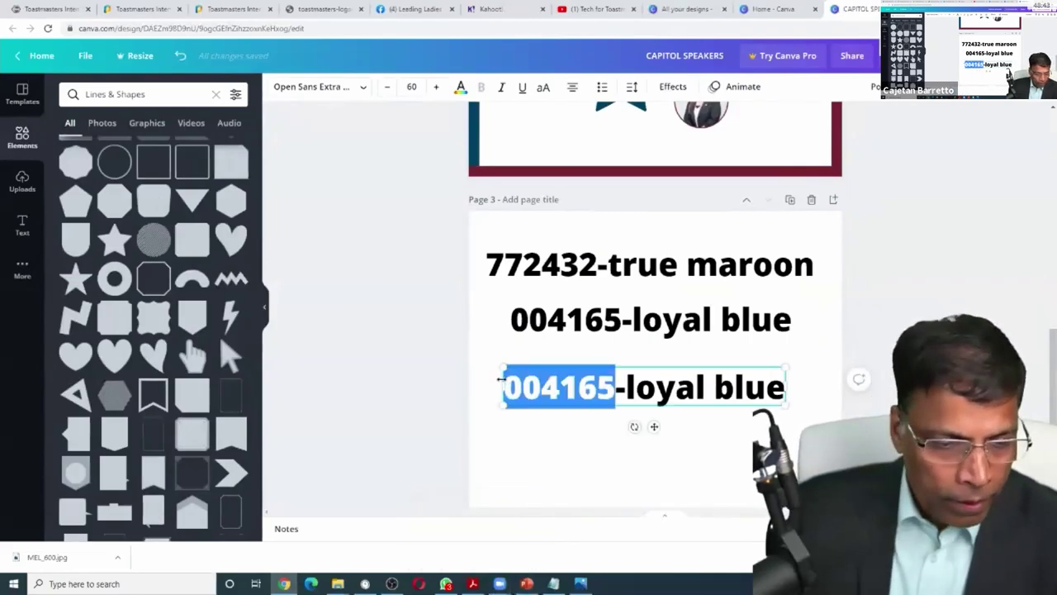
text(F2DF)
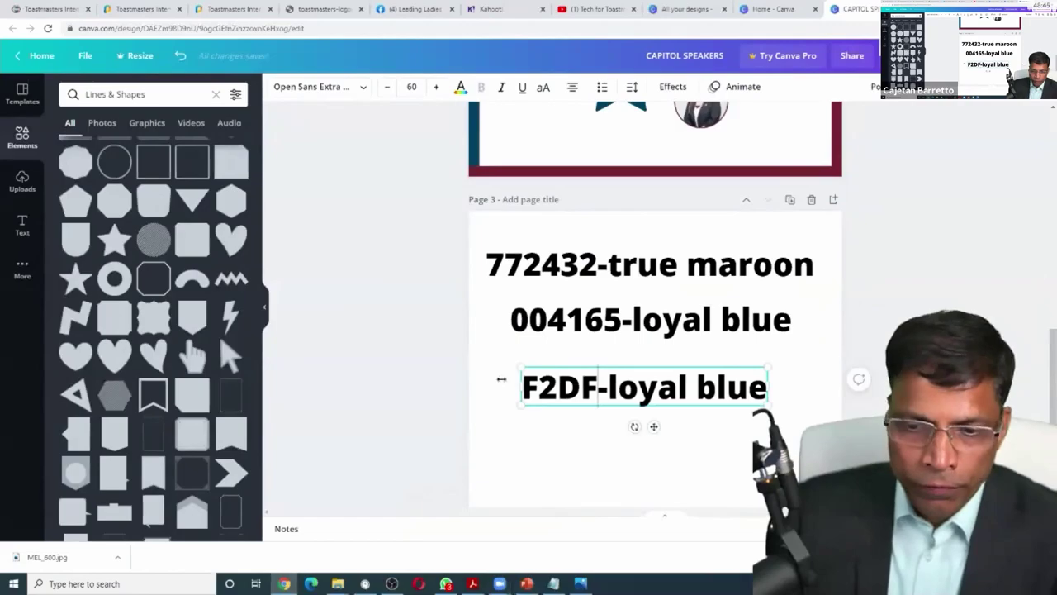
text(74)
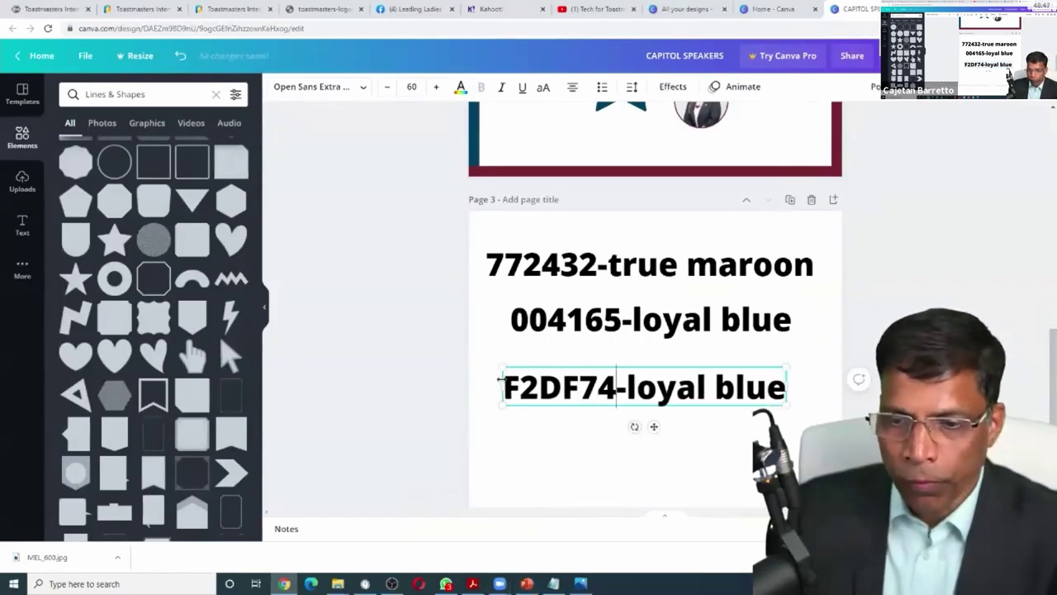
key(End)
key(BackSpace)
key(BackSpace)
key(BackSpace)
key(BackSpace)
key(BackSpace)
key(BackSpace)
key(BackSpace)
key(BackSpace)
key(BackSpace)
key(BackSpace)
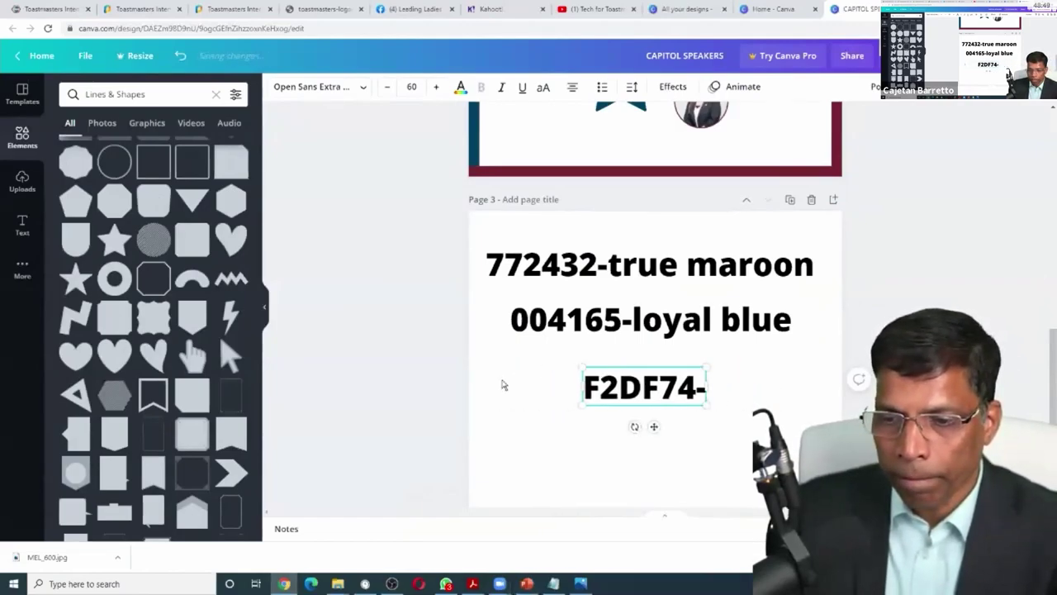
text(happy)
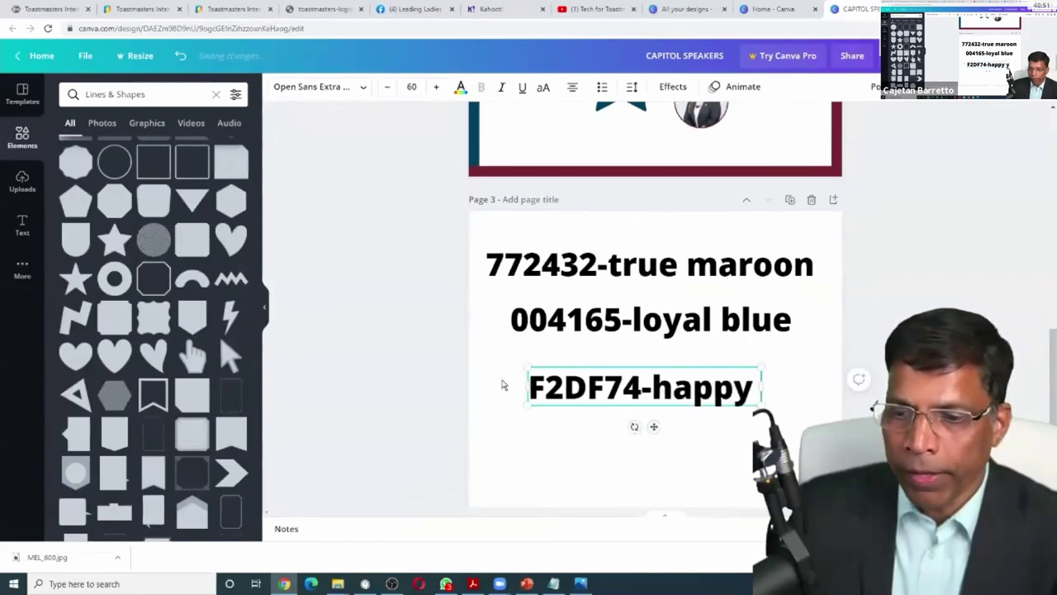
text( yellow)
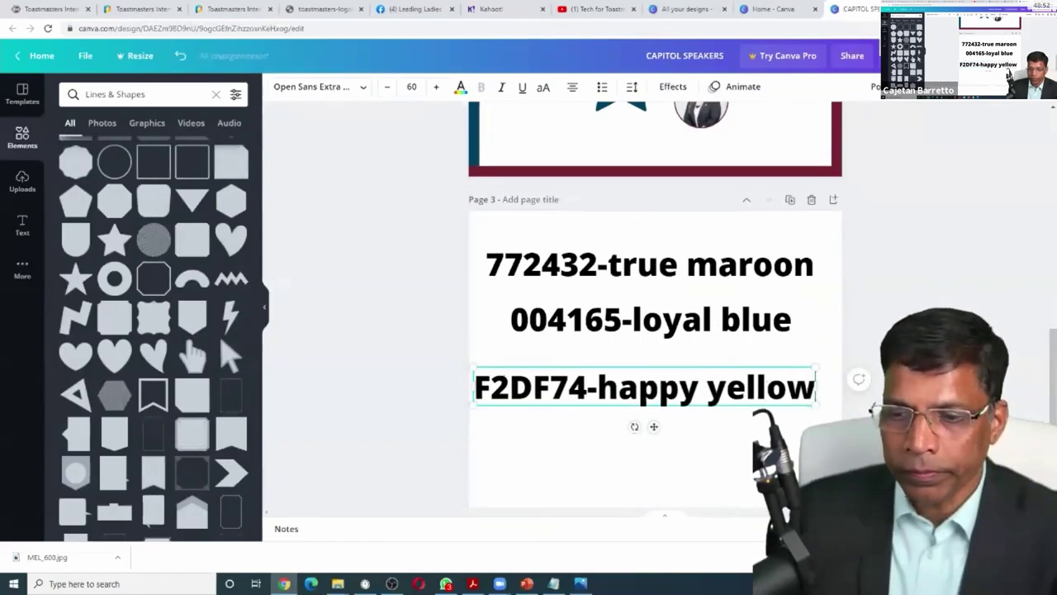
click(397, 365)
scroll(397, 365, up, 3)
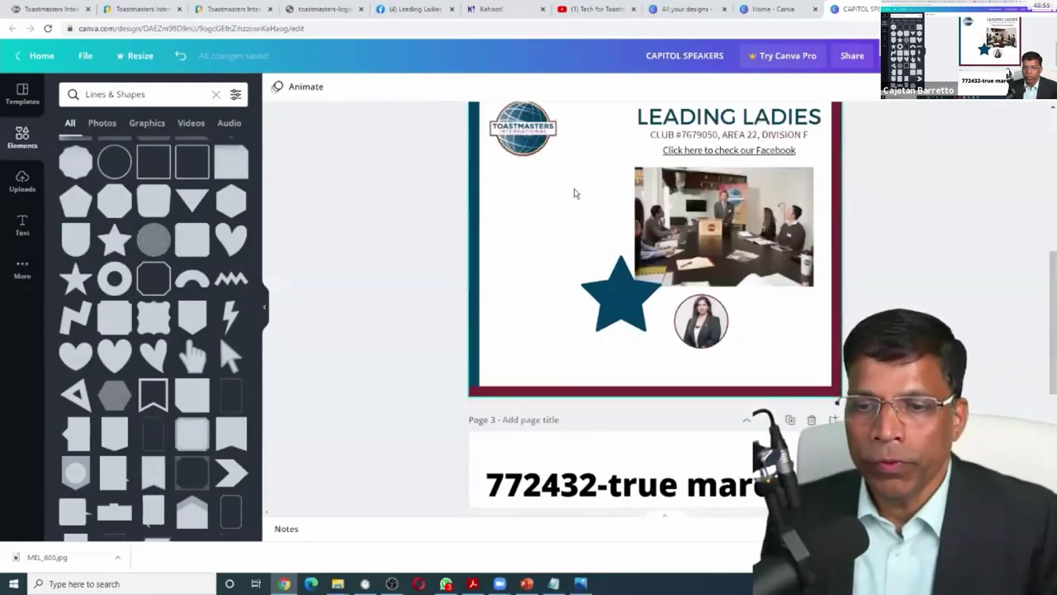
Step: Nudge the page 2 star slightly left and recolour it yellow
click(625, 296)
drag(627, 298, 613, 295)
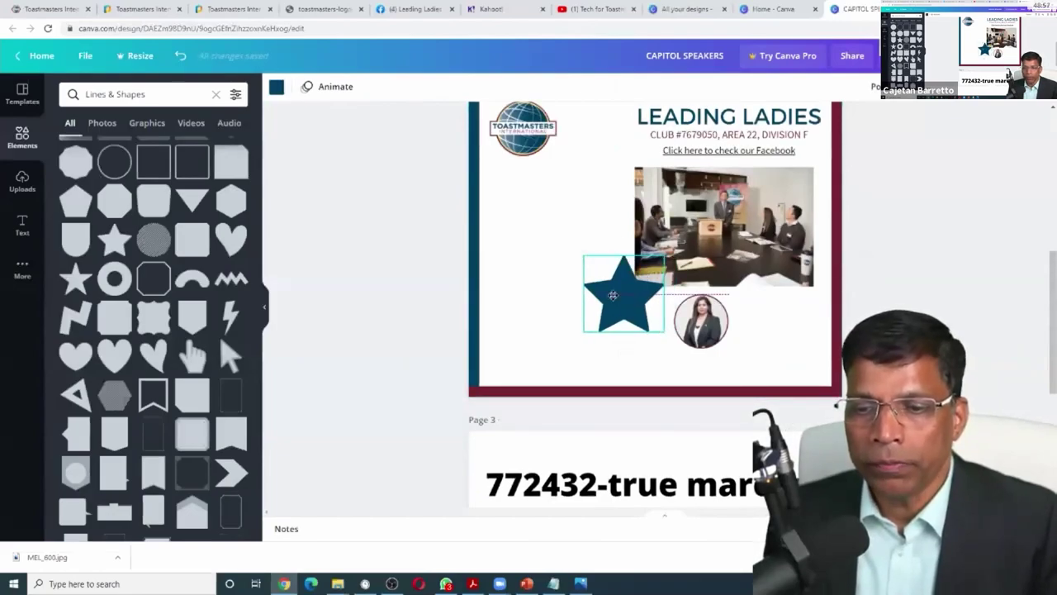
click(277, 88)
click(235, 151)
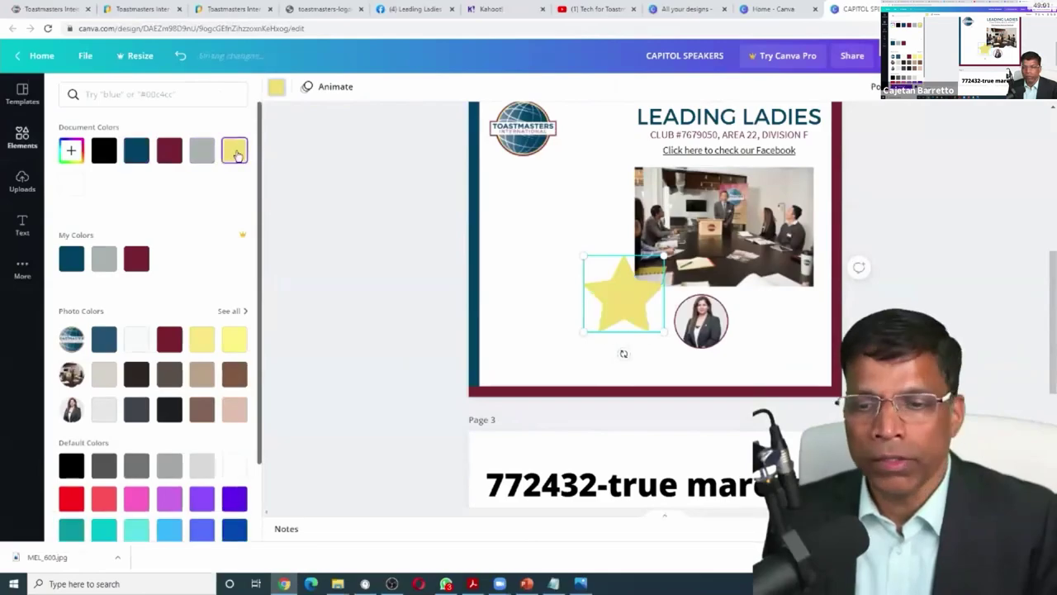
click(630, 306)
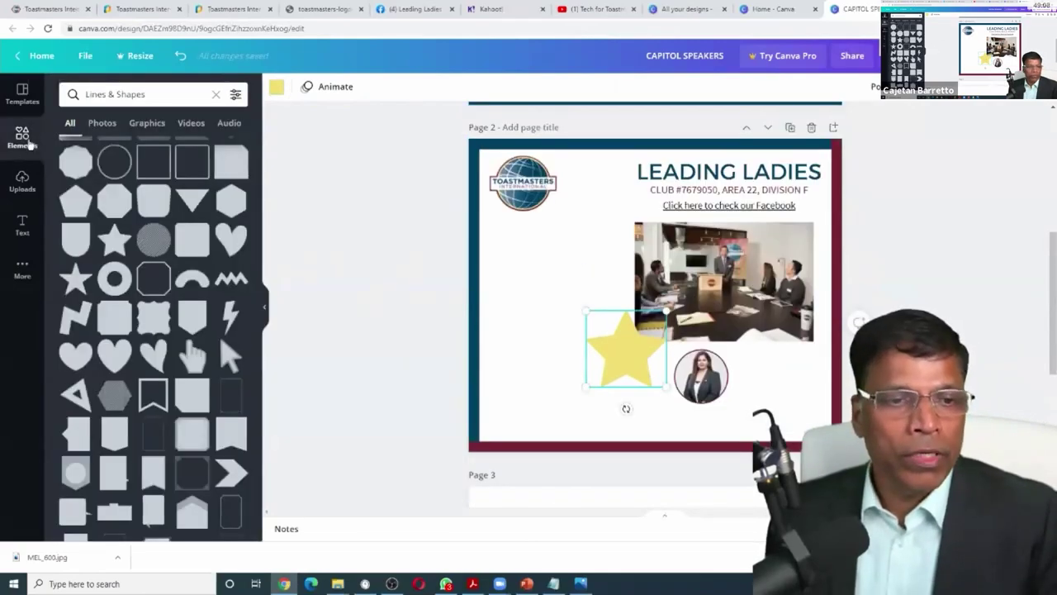
Step: Add a body text box onto the star set in Source Sans Pro
click(26, 225)
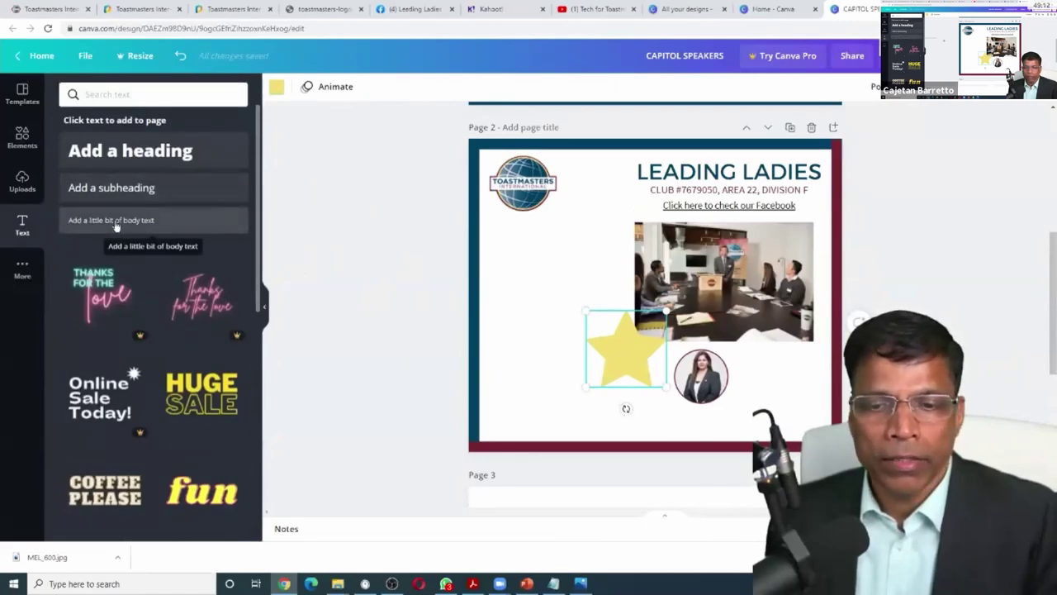
drag(115, 225, 586, 353)
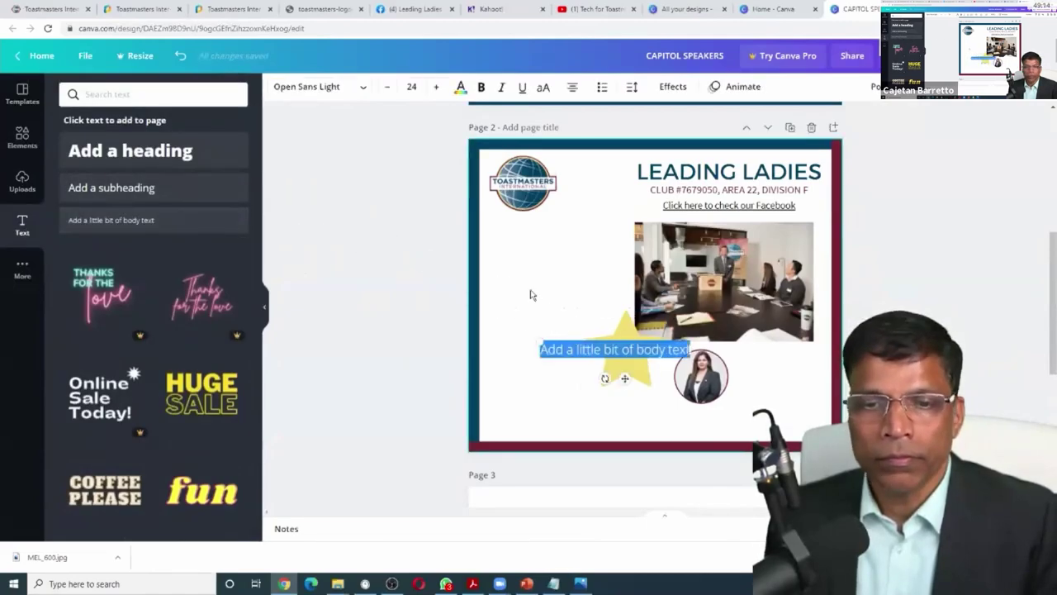
click(363, 87)
click(103, 152)
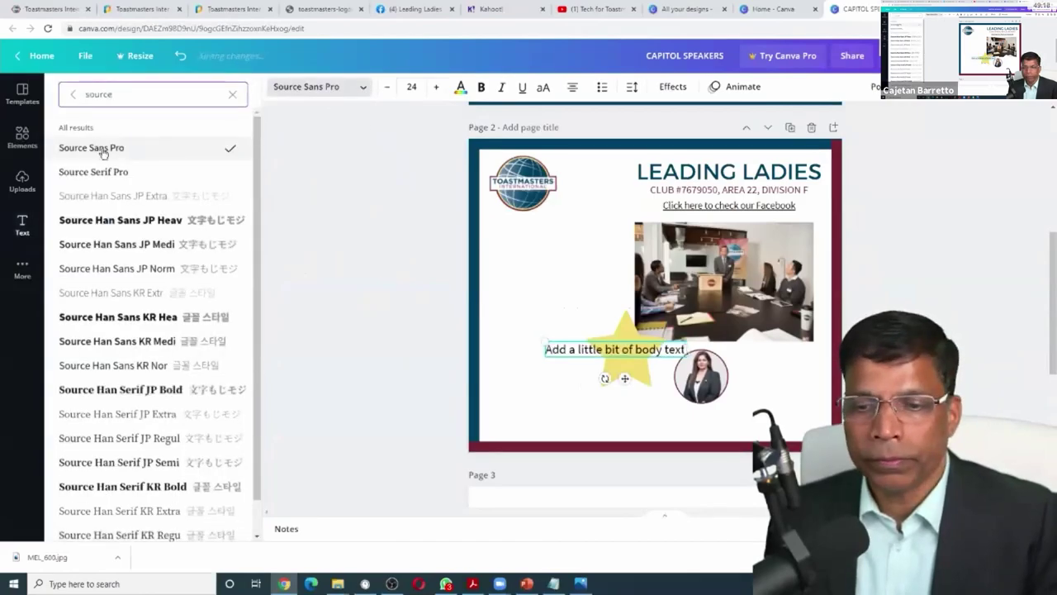
Step: Replace the text with "$90 value! Free for first 5 to register.", shrink it, rotate -45°
scroll(394, 262, up, 3)
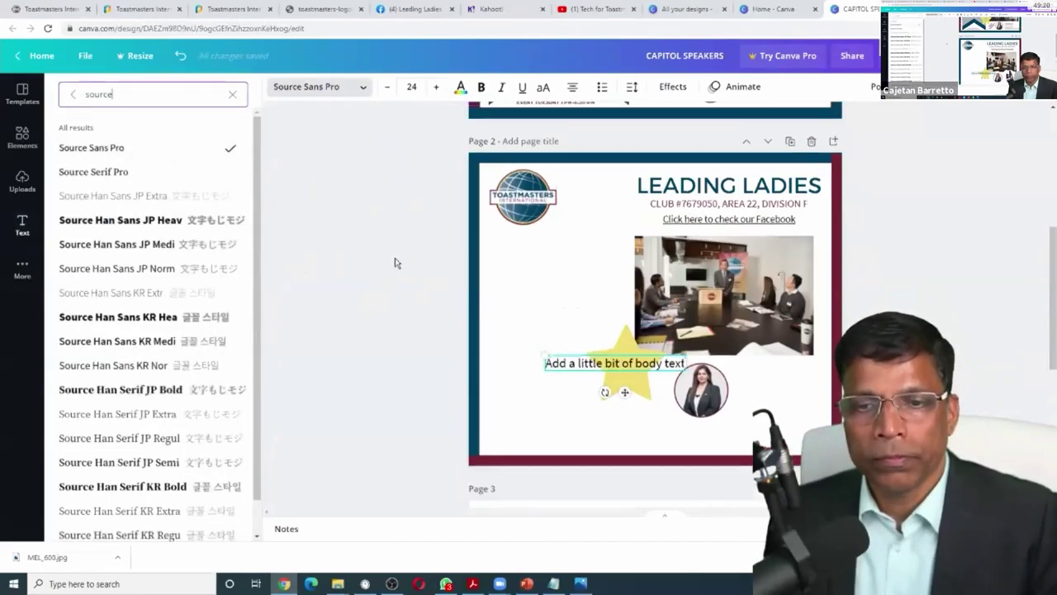
scroll(395, 263, up, 1)
click(625, 245)
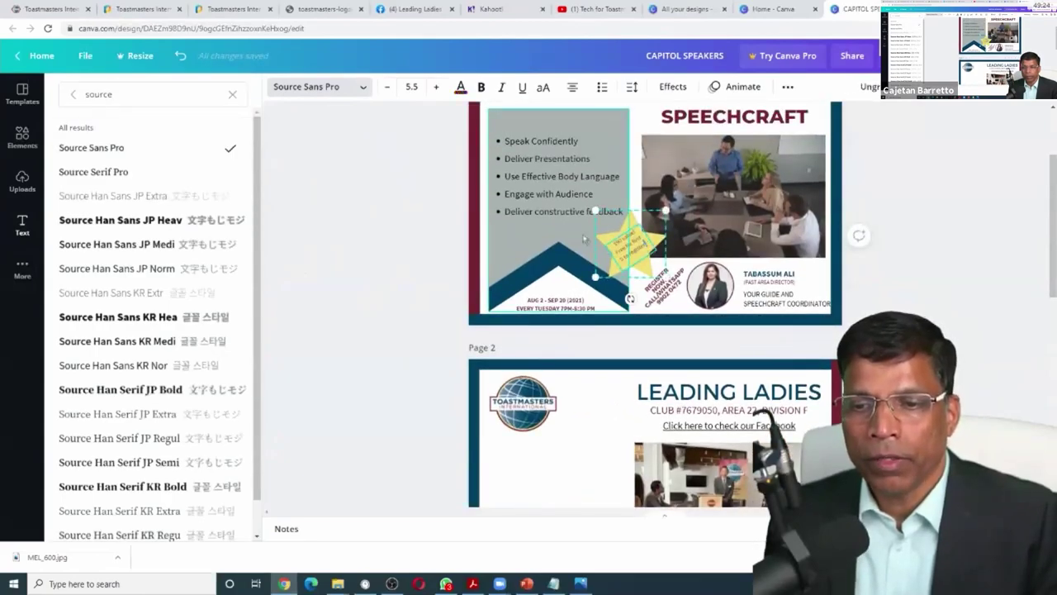
click(615, 241)
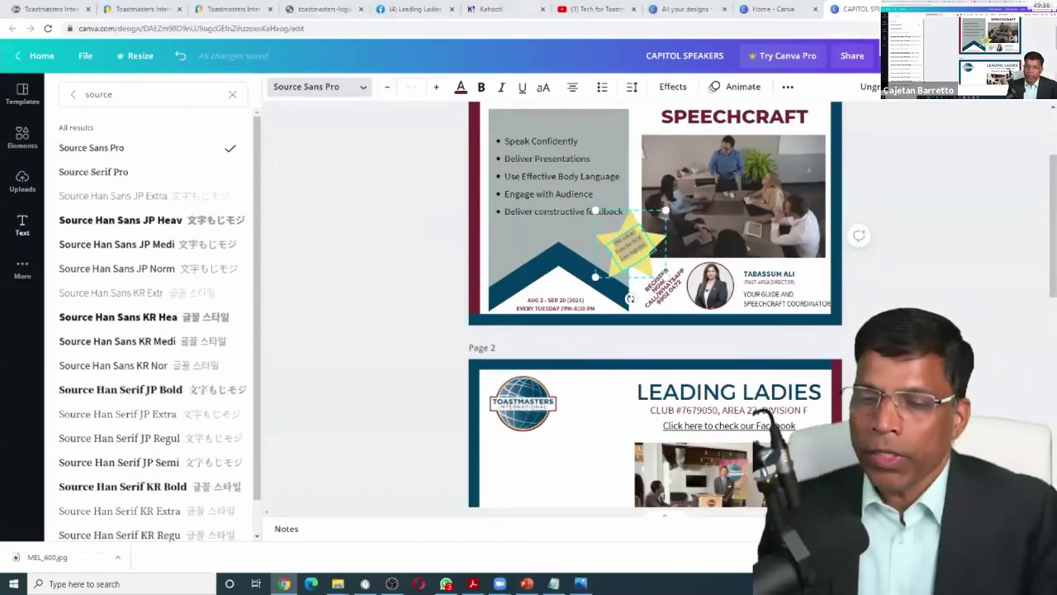
scroll(417, 304, down, 2)
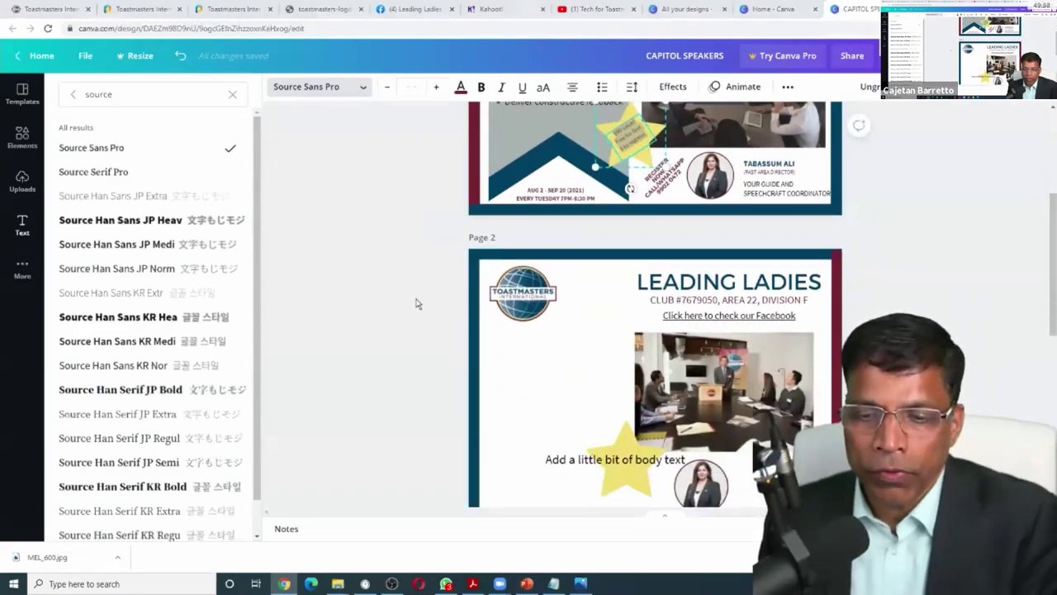
double_click(599, 459)
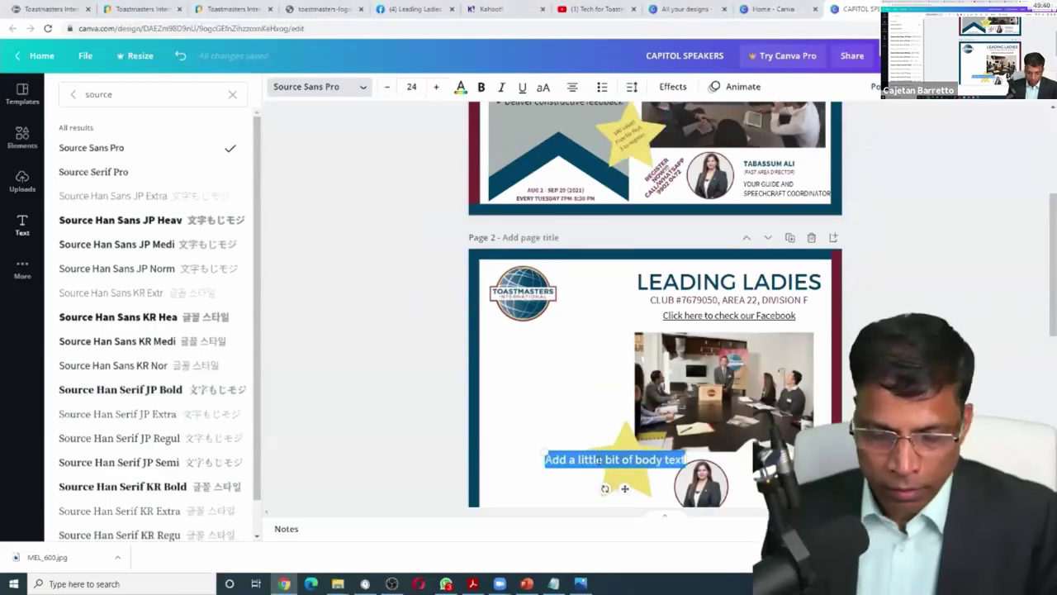
text($90 value! Free for first 5 to register.)
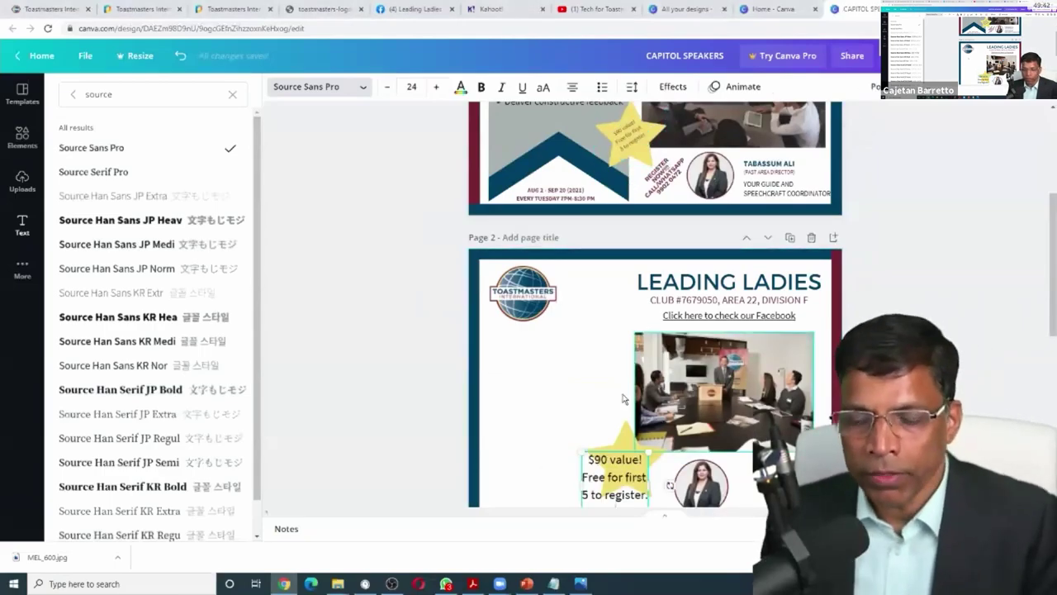
scroll(562, 365, down, 3)
drag(647, 354, 628, 283)
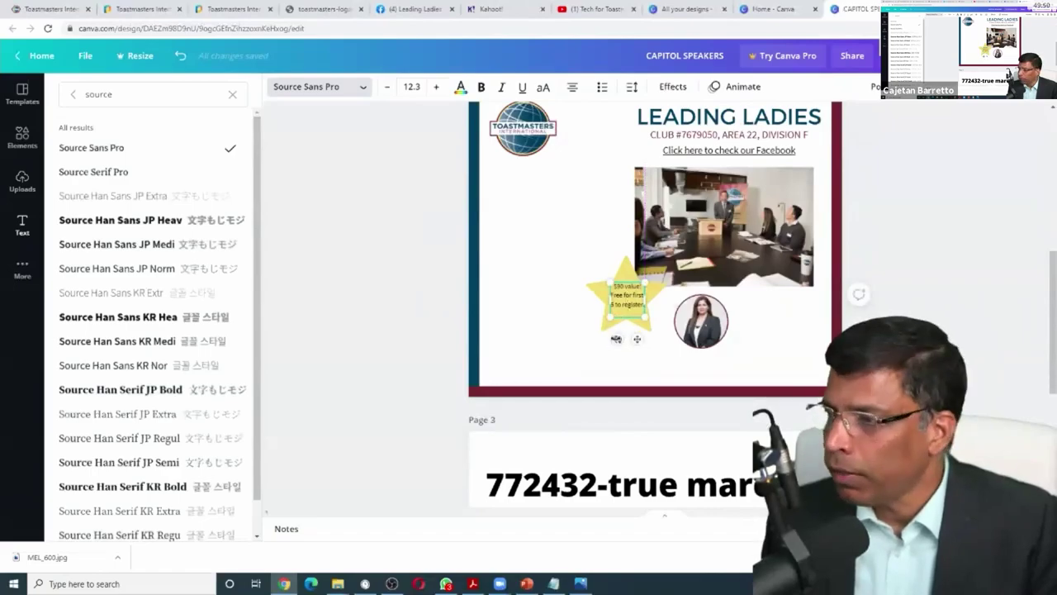
drag(616, 339, 639, 330)
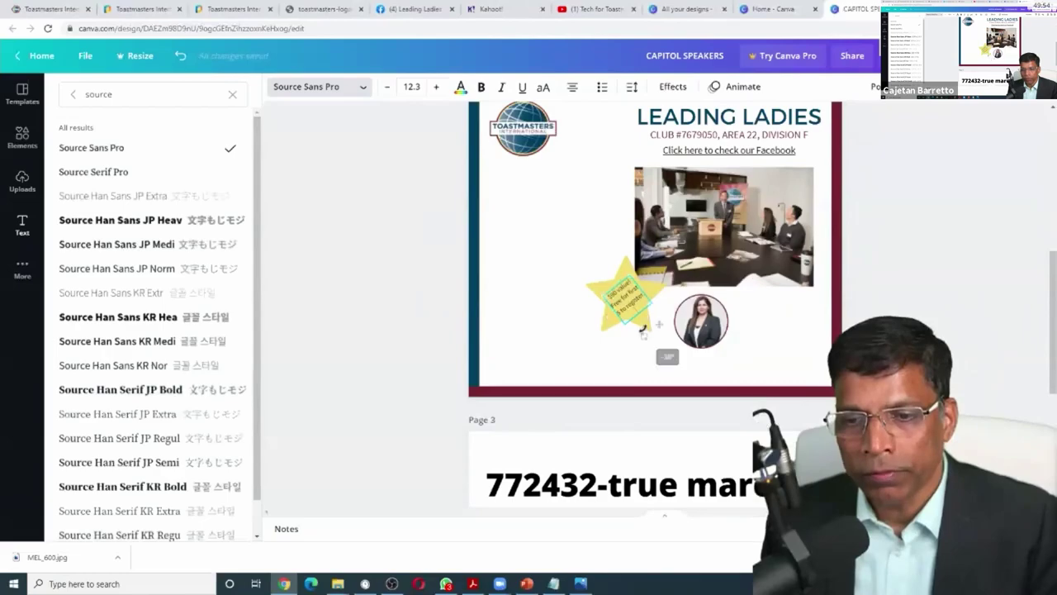
Step: Position the rotated offer caption centrally on the yellow star
click(964, 277)
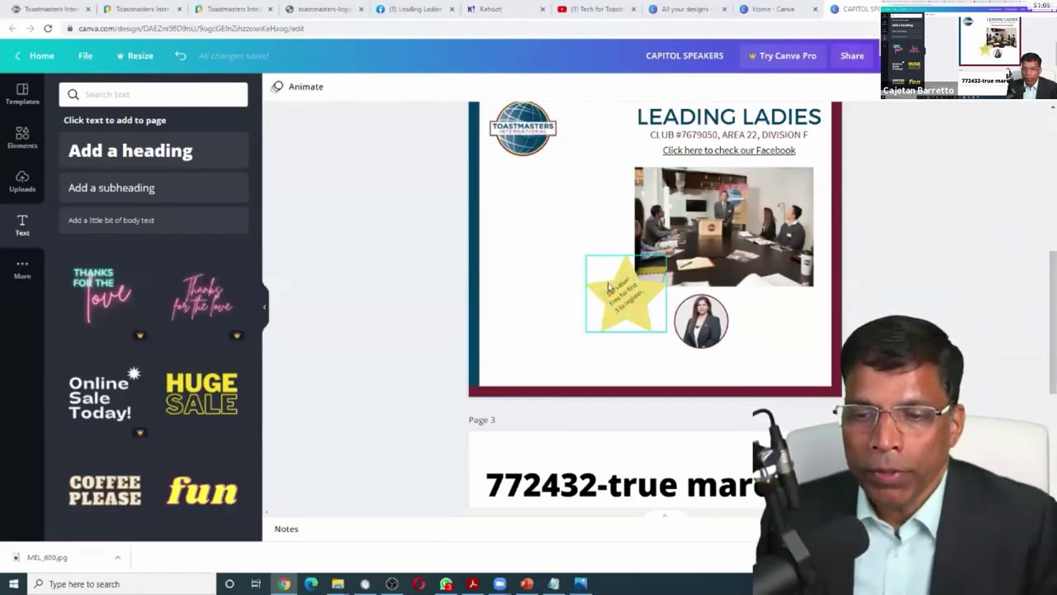
mouse_move(627, 295)
mouse_down()
mouse_move(539, 256)
mouse_move(578, 300)
mouse_move(621, 296)
mouse_up()
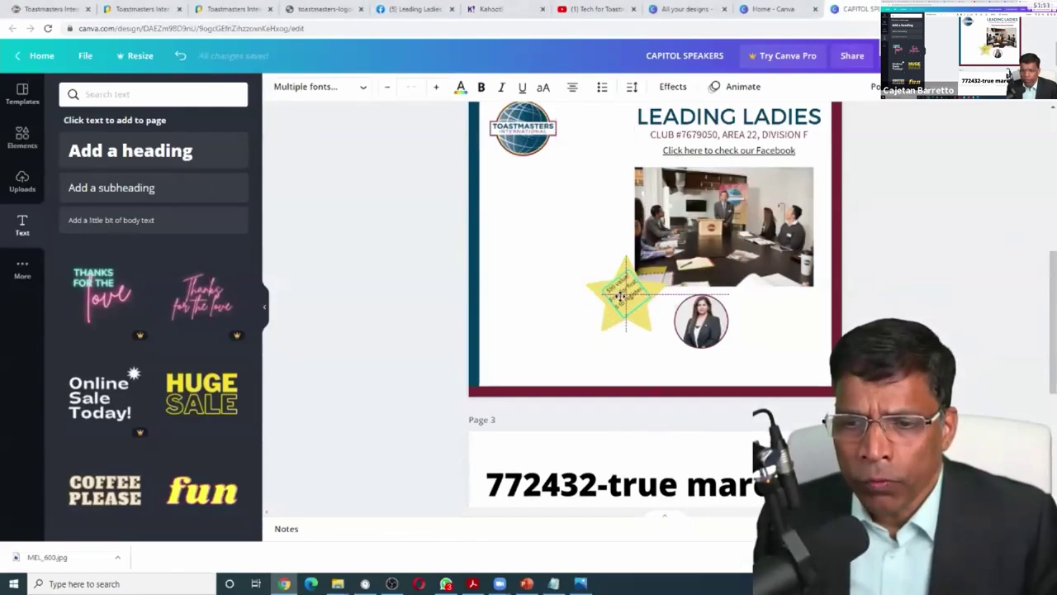
click(558, 248)
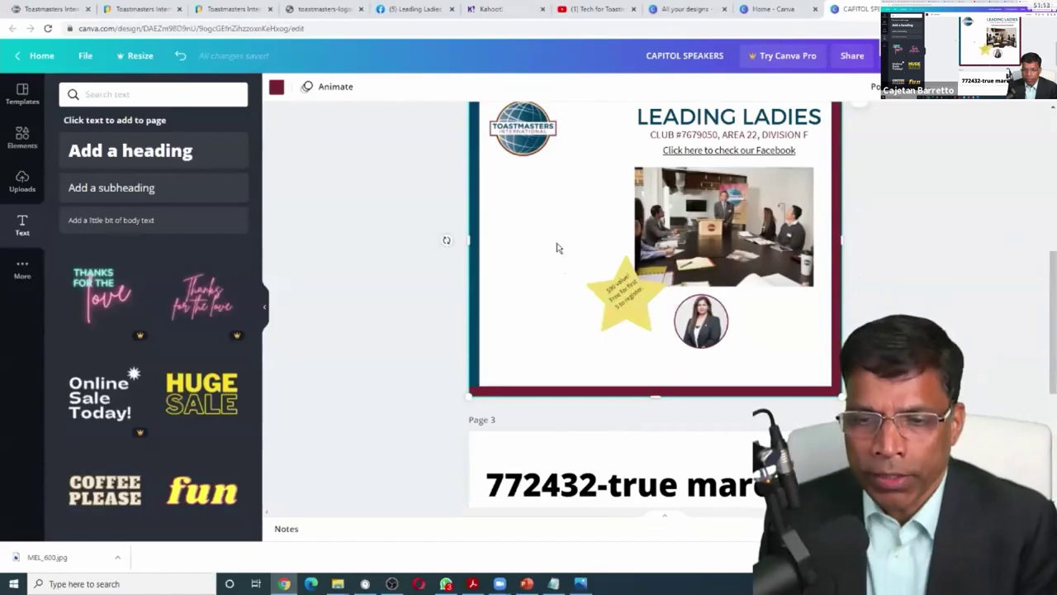
click(632, 293)
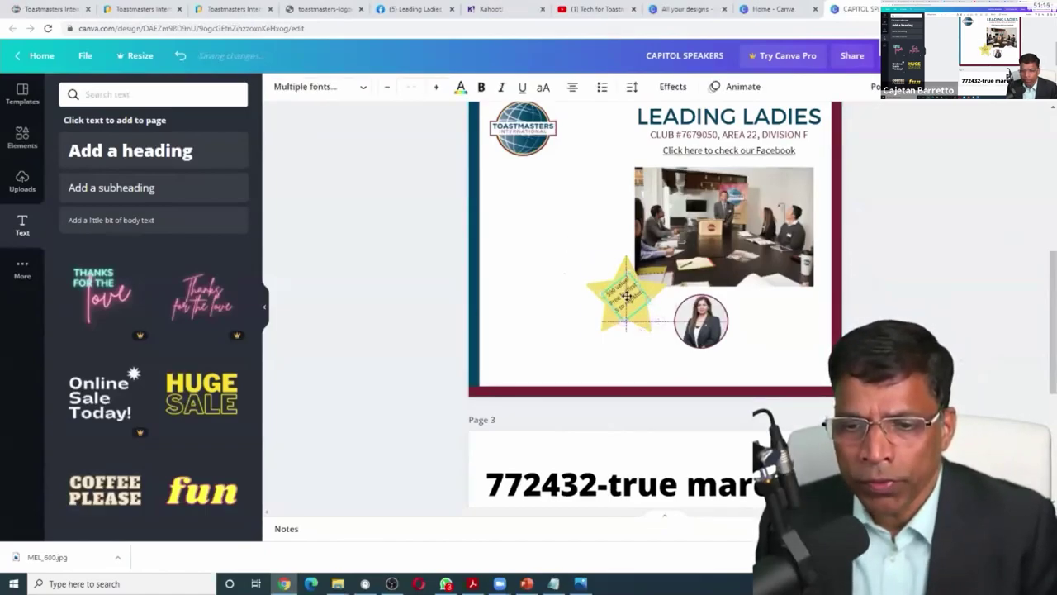
click(497, 266)
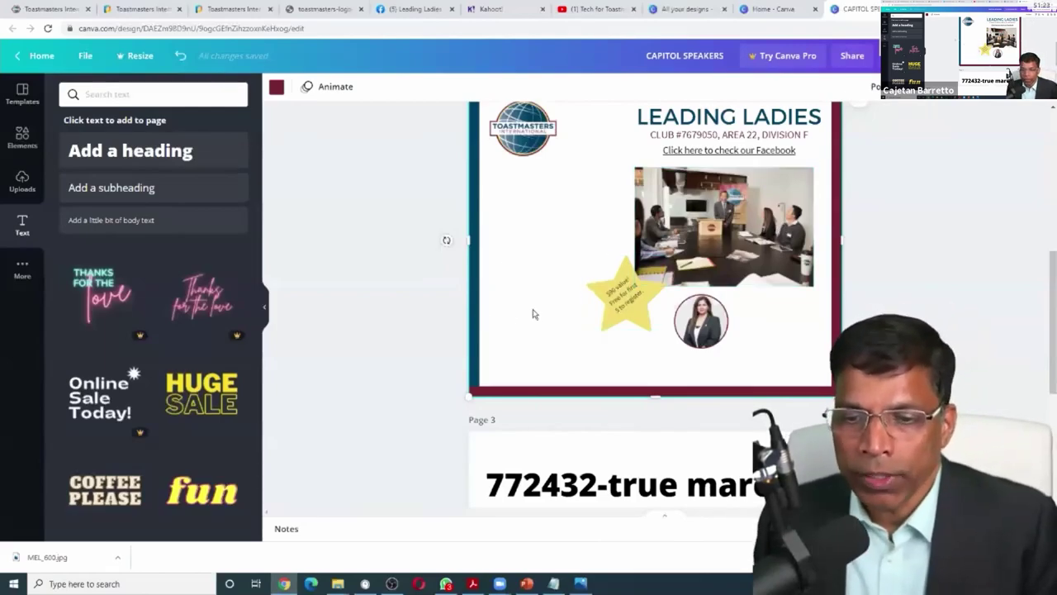
click(597, 276)
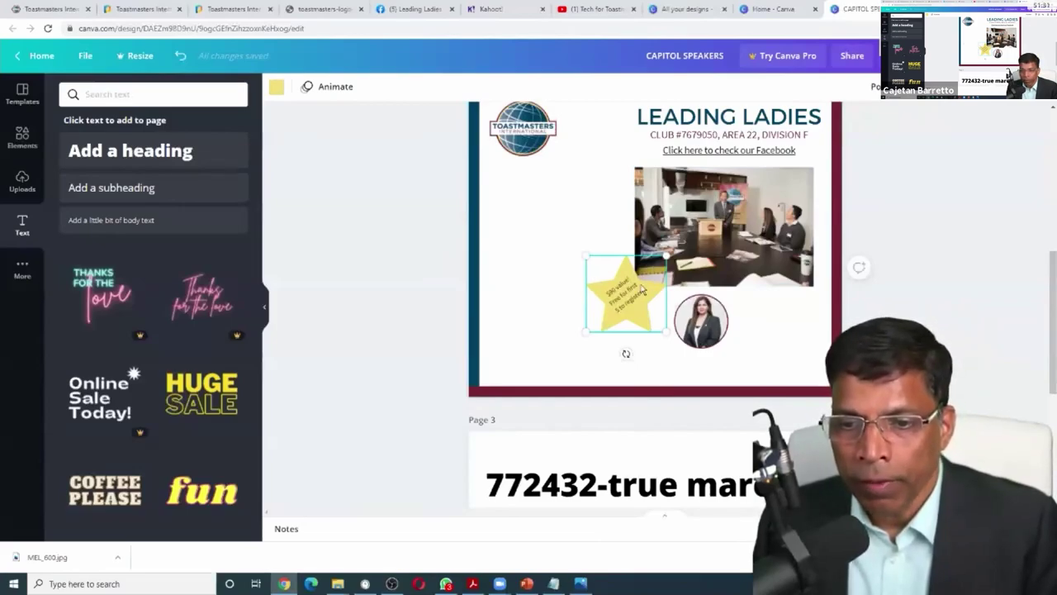
double_click(627, 297)
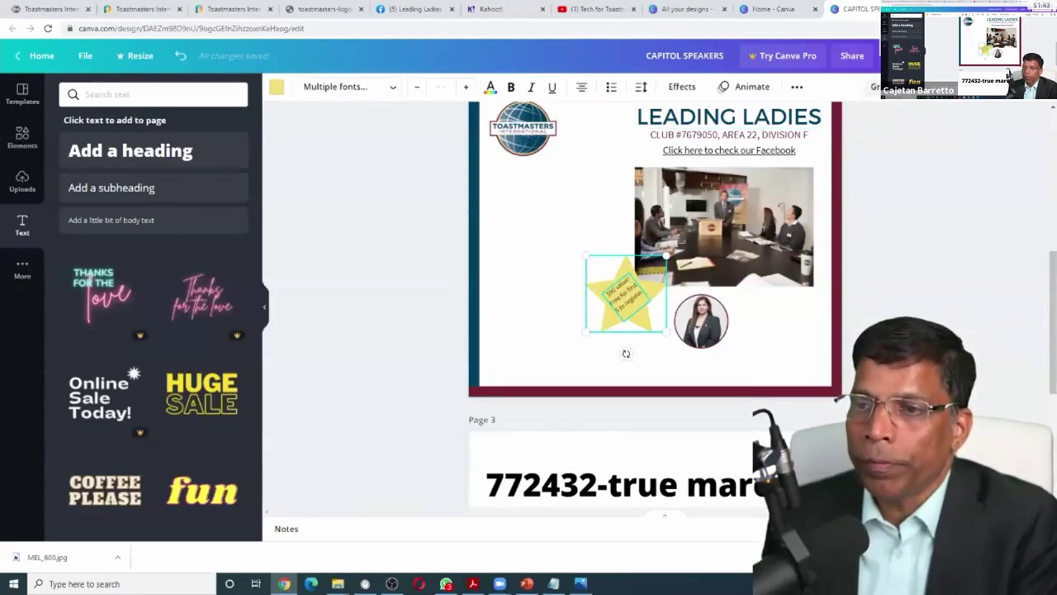
Step: Group the star and caption, shrink the group, and place it against the meeting photo's left edge
click(601, 273)
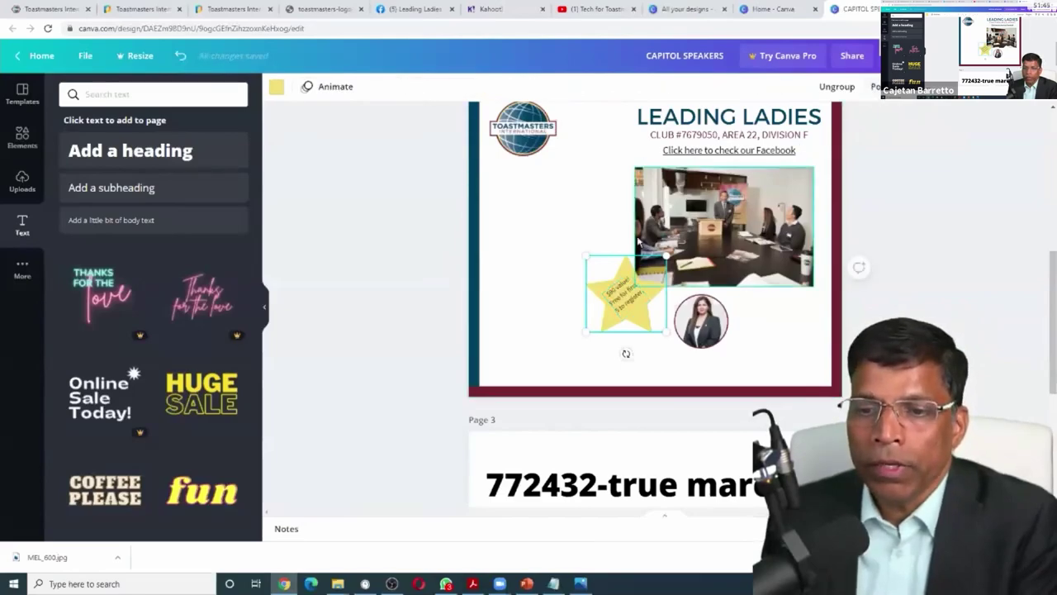
drag(601, 272, 561, 278)
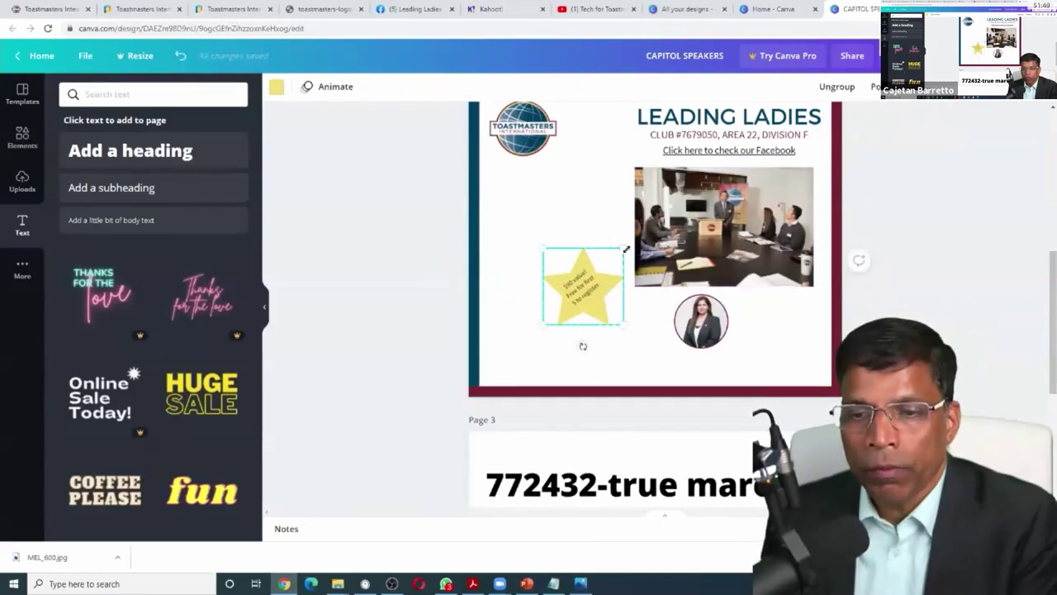
mouse_move(626, 250)
mouse_down()
mouse_move(808, 134)
mouse_move(782, 113)
mouse_move(529, 269)
mouse_move(696, 185)
mouse_move(636, 217)
mouse_move(618, 248)
mouse_up()
drag(592, 276, 548, 268)
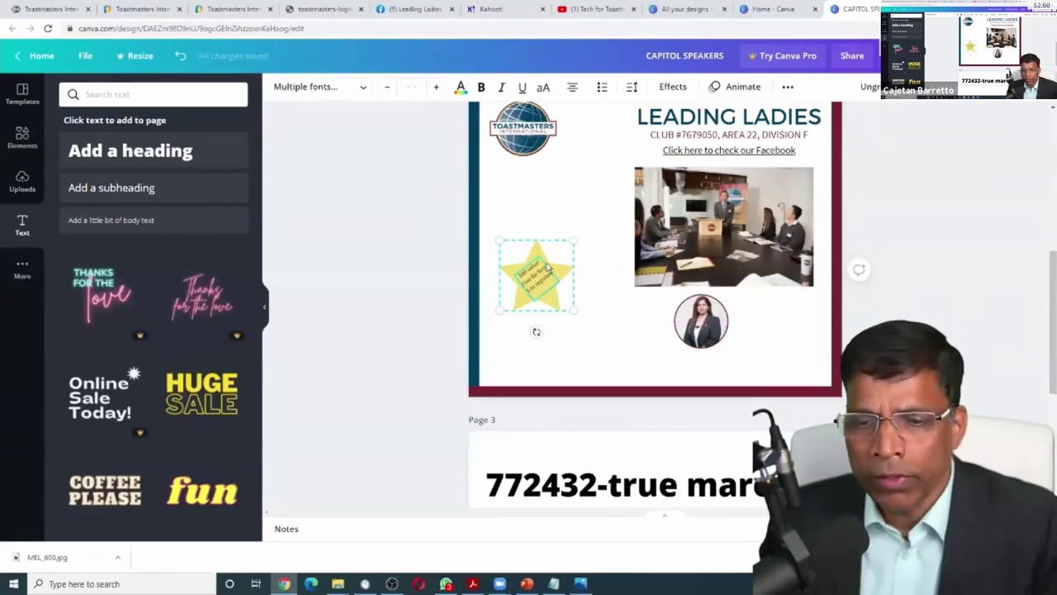
click(585, 210)
click(564, 275)
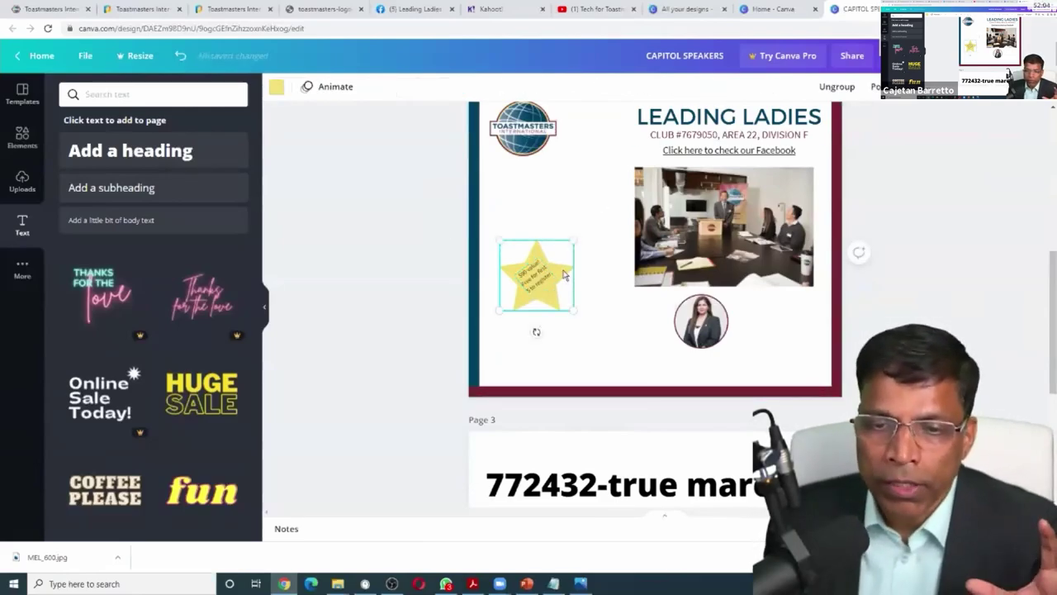
click(834, 86)
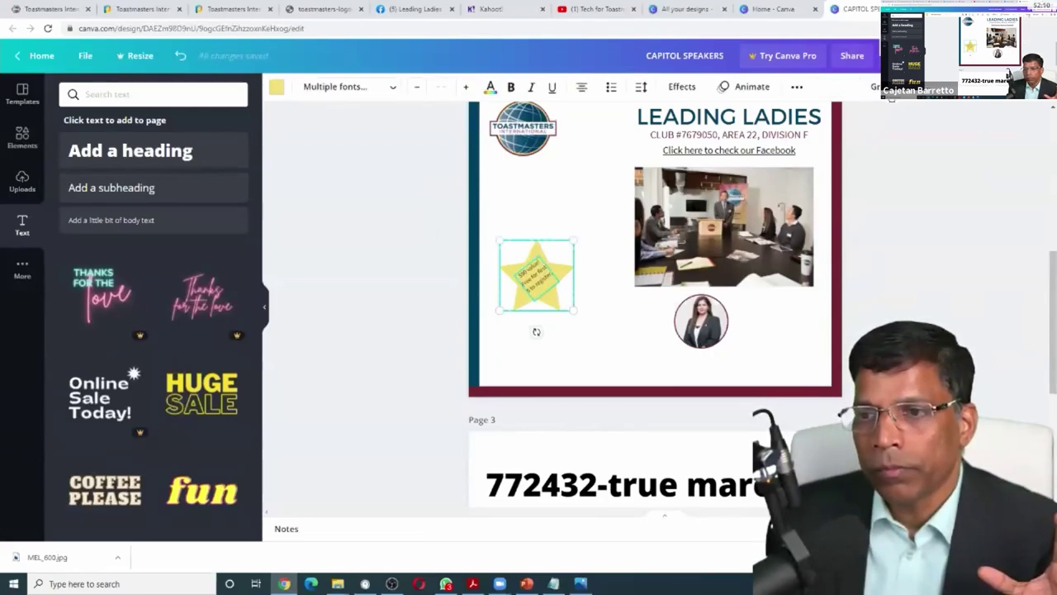
key(ctrl+g)
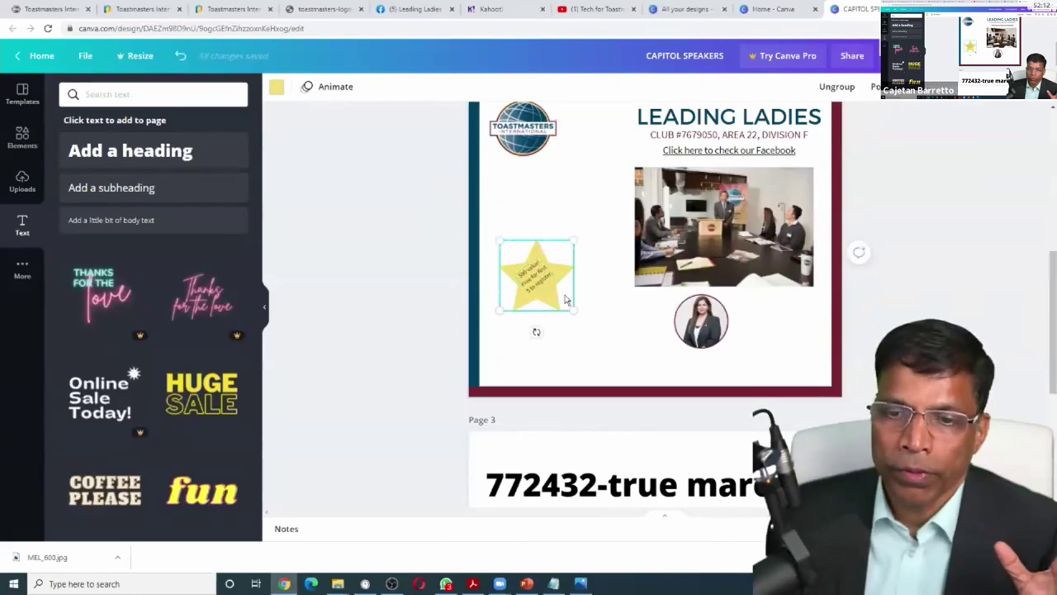
drag(573, 313, 629, 285)
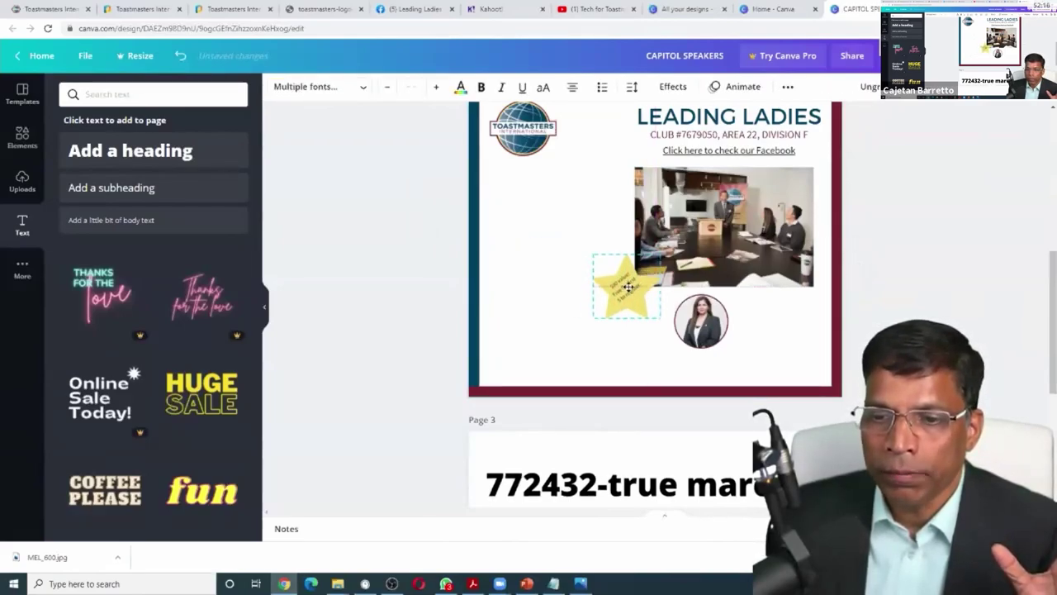
click(416, 287)
scroll(388, 248, up, 3)
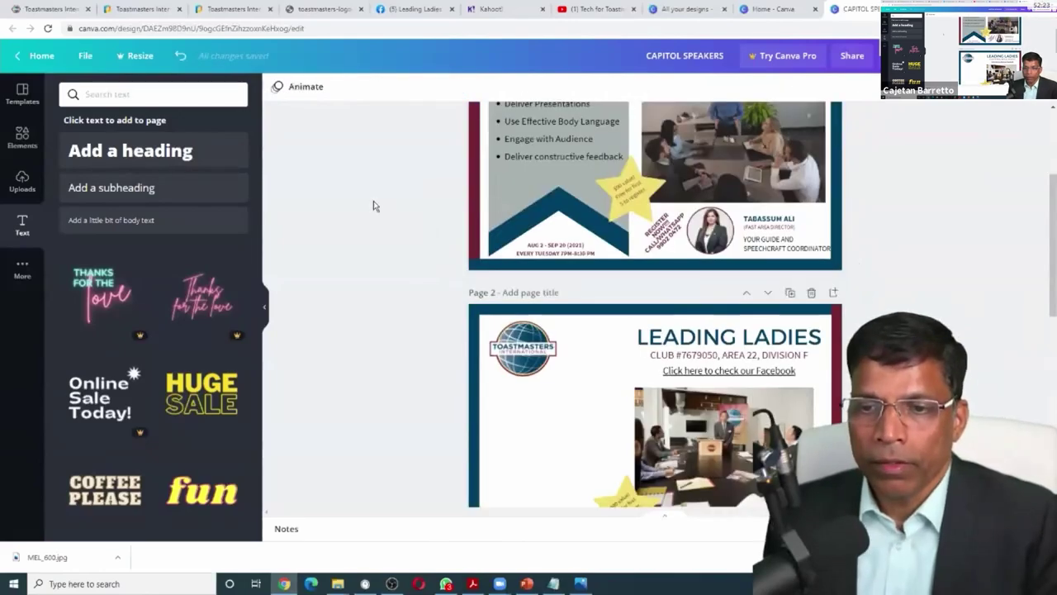
Step: Check page 1's grey panel, then add and discard a stray chevron from Lines & Shapes
scroll(379, 196, up, 1)
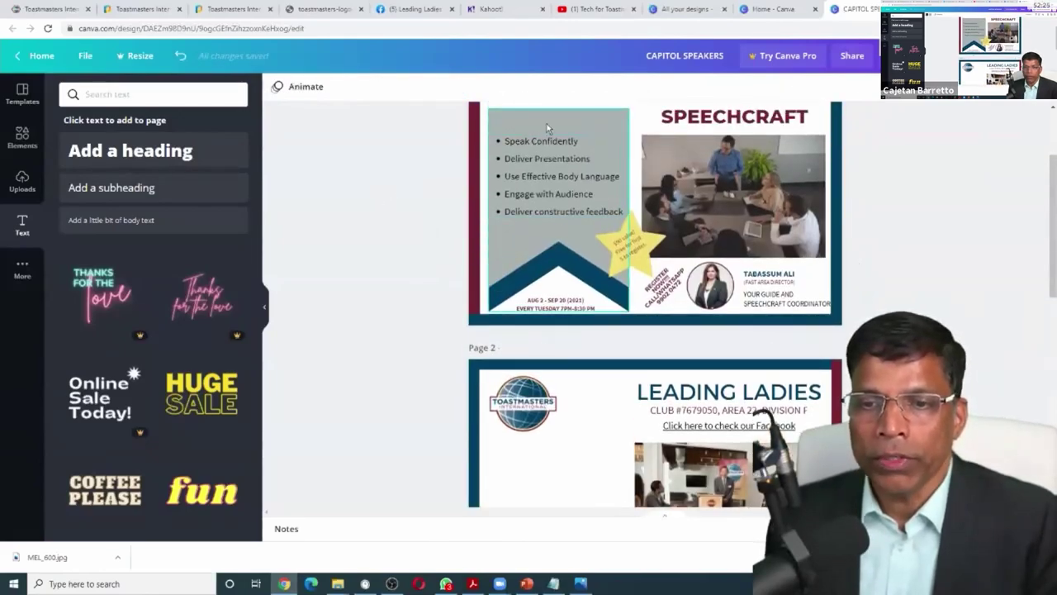
click(497, 137)
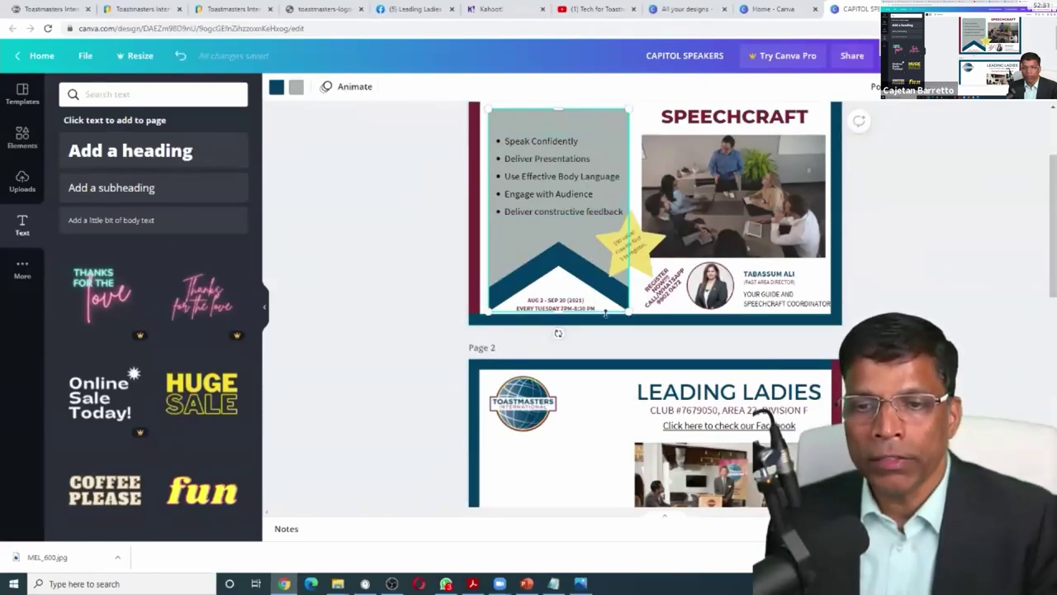
click(22, 142)
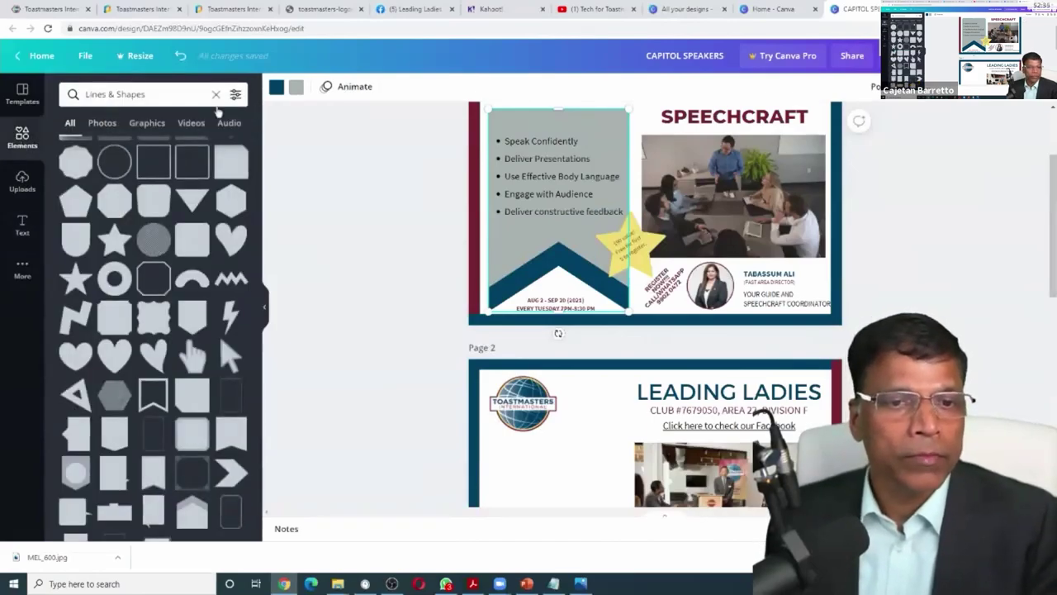
scroll(198, 206, down, 3)
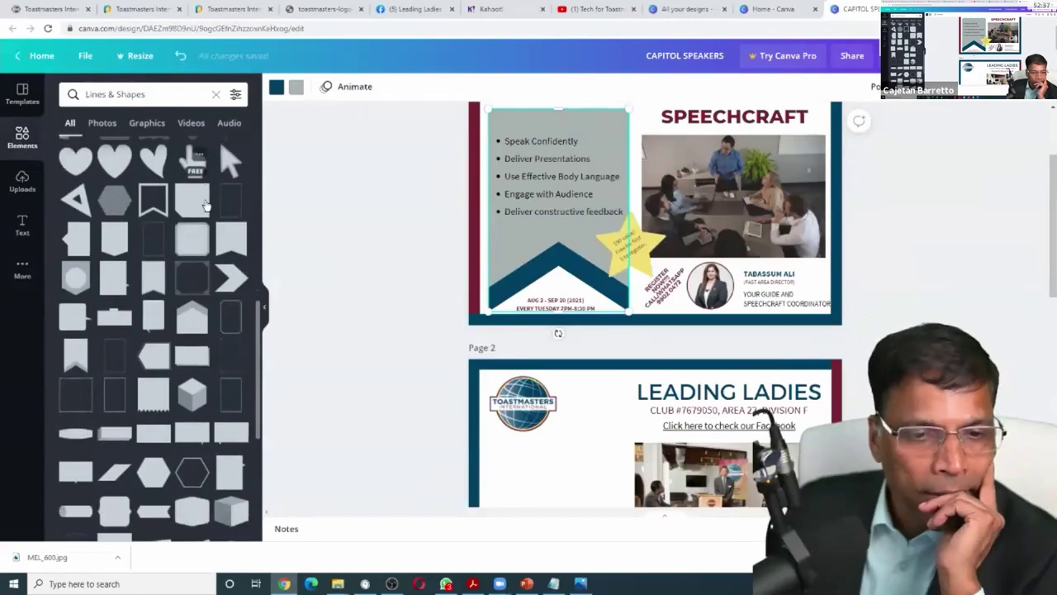
scroll(205, 206, down, 5)
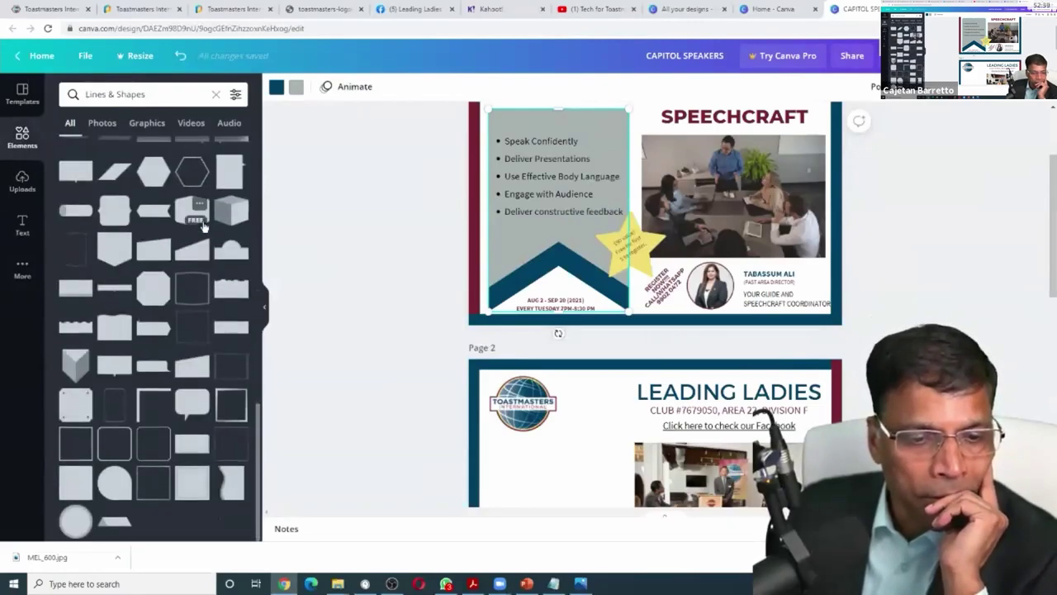
scroll(199, 281, up, 3)
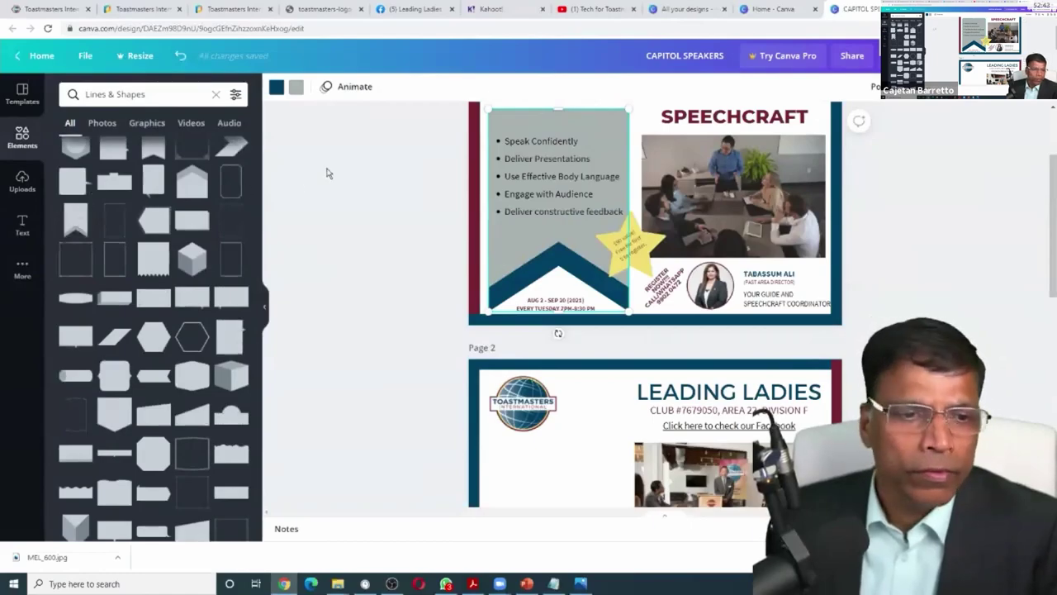
click(75, 216)
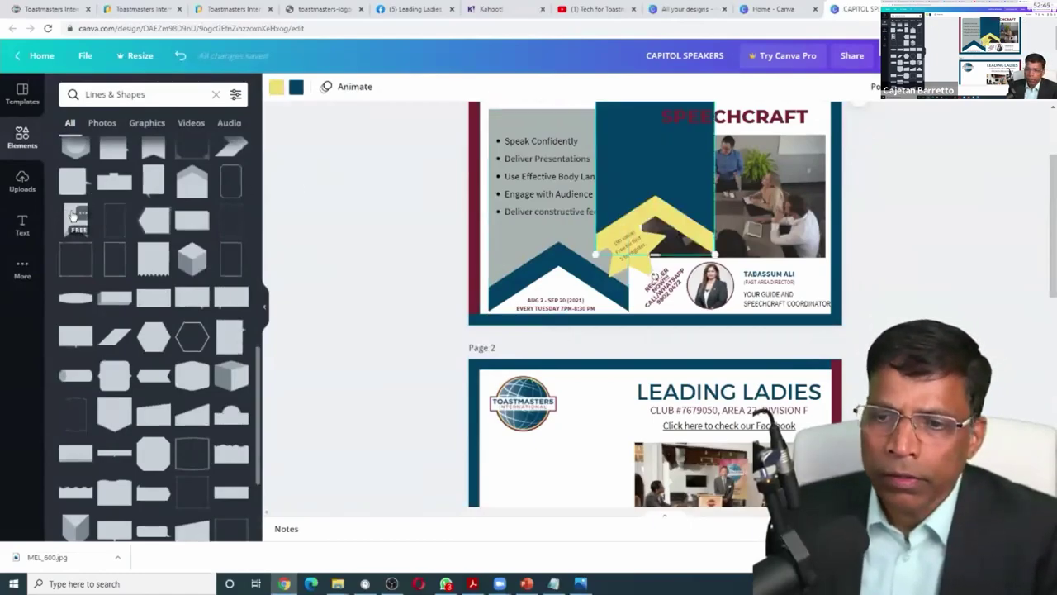
drag(666, 178, 347, 217)
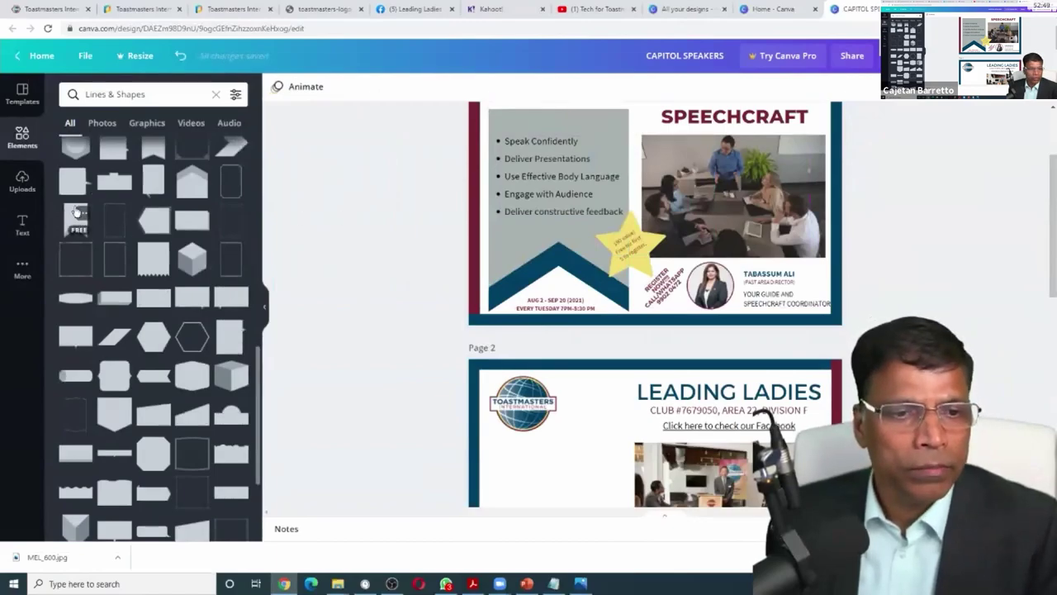
Step: Place a navy ribbon shape on page 2 and enlarge it to 361 × 521 in the left column
drag(76, 213, 594, 462)
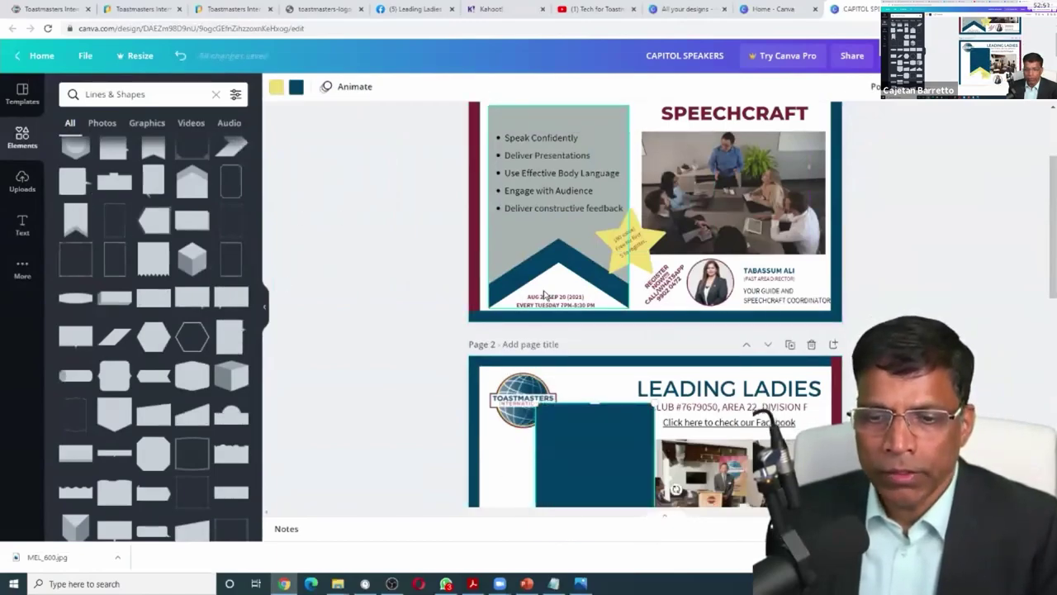
scroll(544, 294, down, 2)
drag(547, 278, 545, 342)
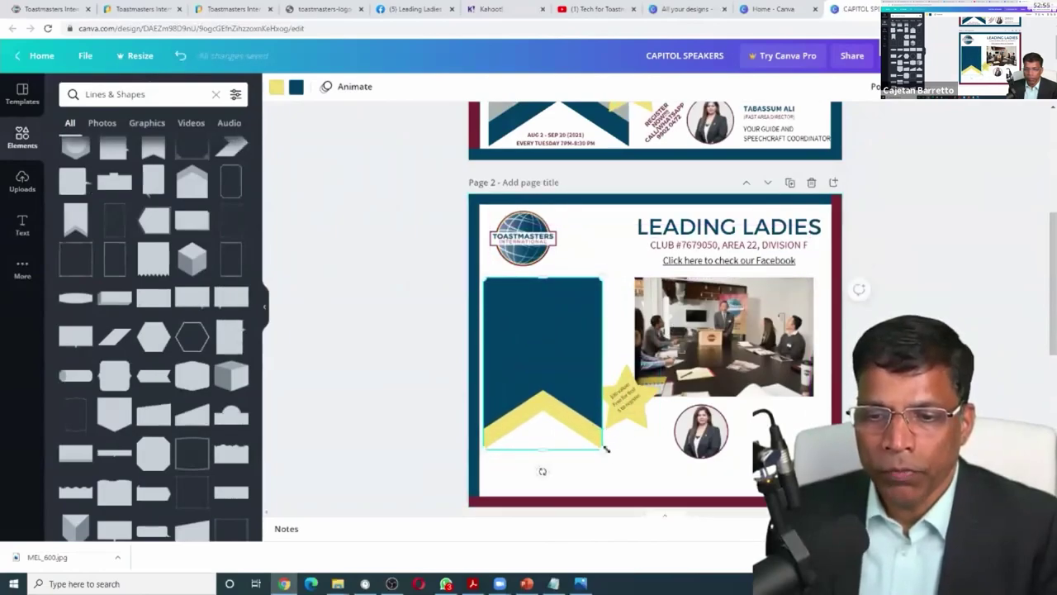
drag(606, 448, 638, 477)
scroll(570, 206, up, 2)
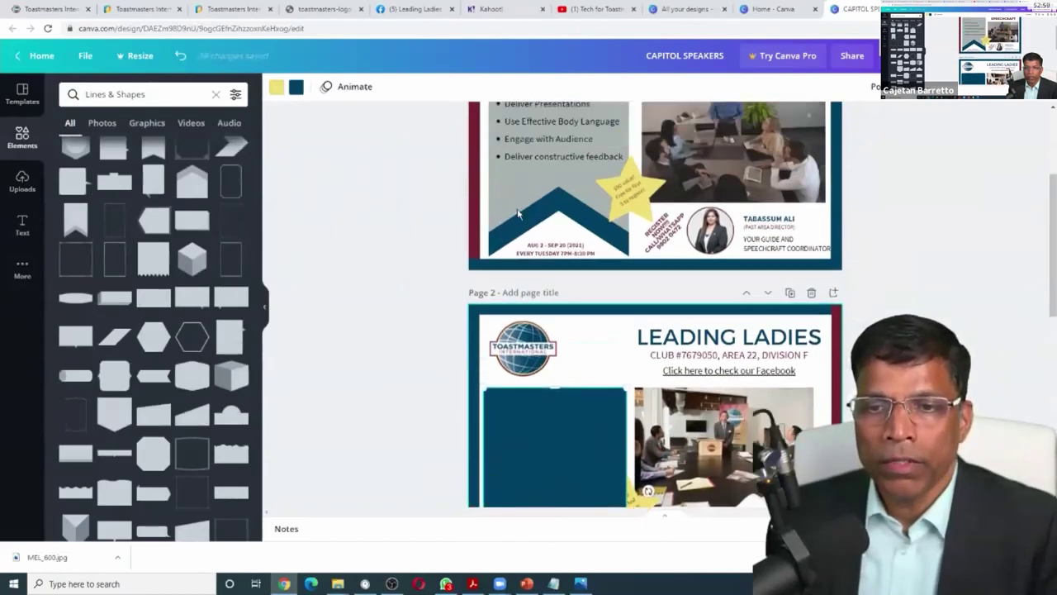
click(575, 121)
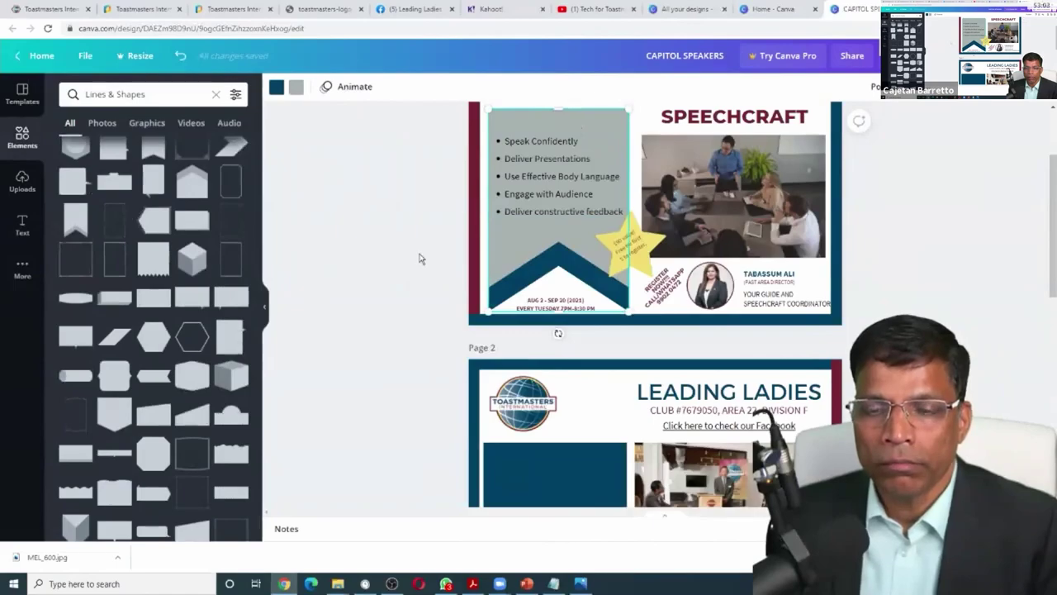
scroll(419, 259, down, 6)
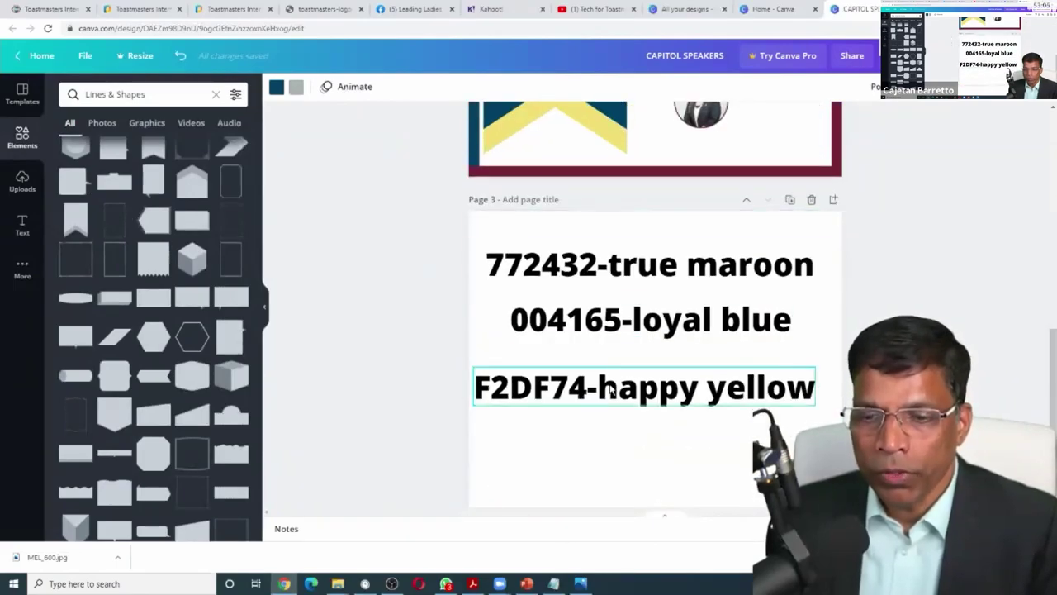
Step: Duplicate the F2DF74-happy yellow line below itself and change the copy to A9B2B1-cool gray
click(612, 390)
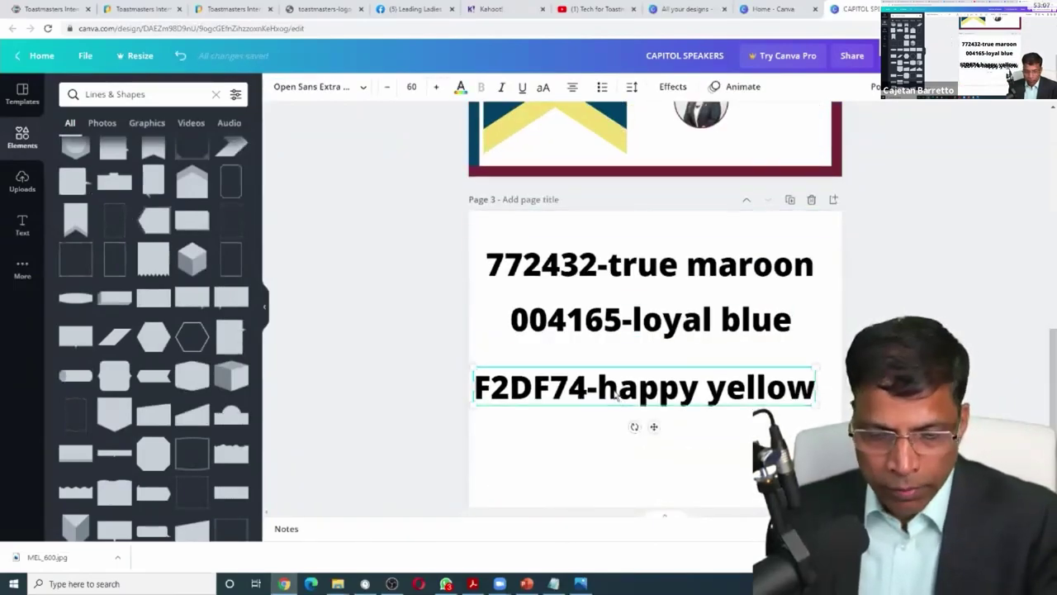
key(ctrl+d)
drag(616, 394, 590, 450)
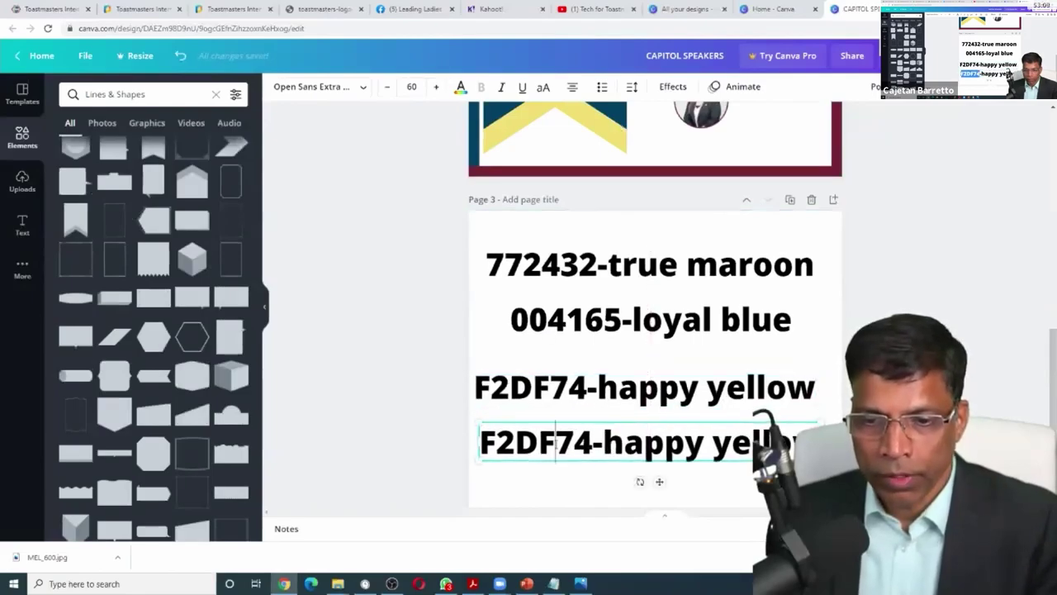
double_click(591, 450)
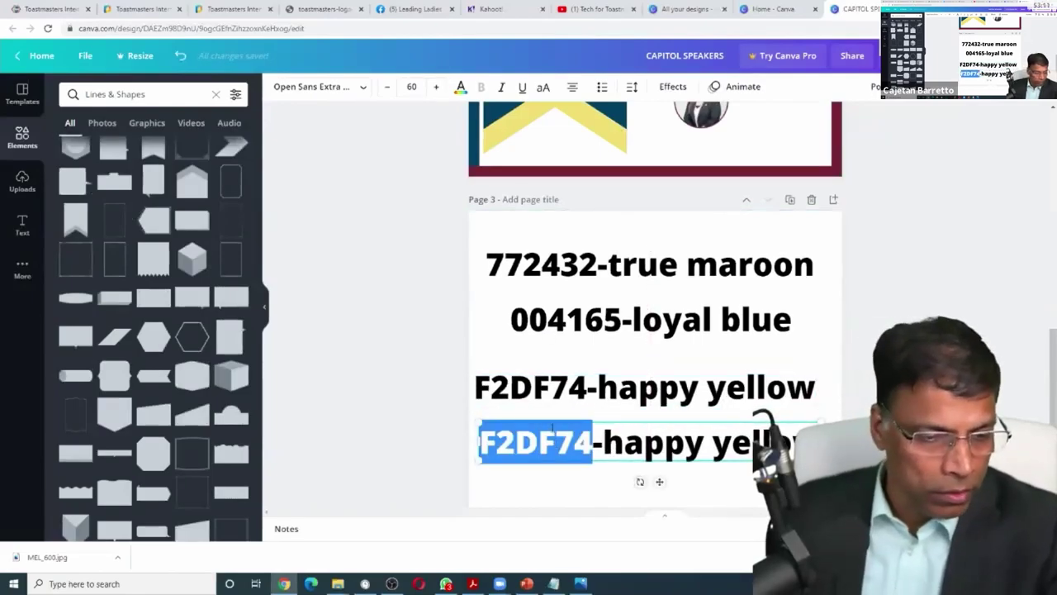
text(A9)
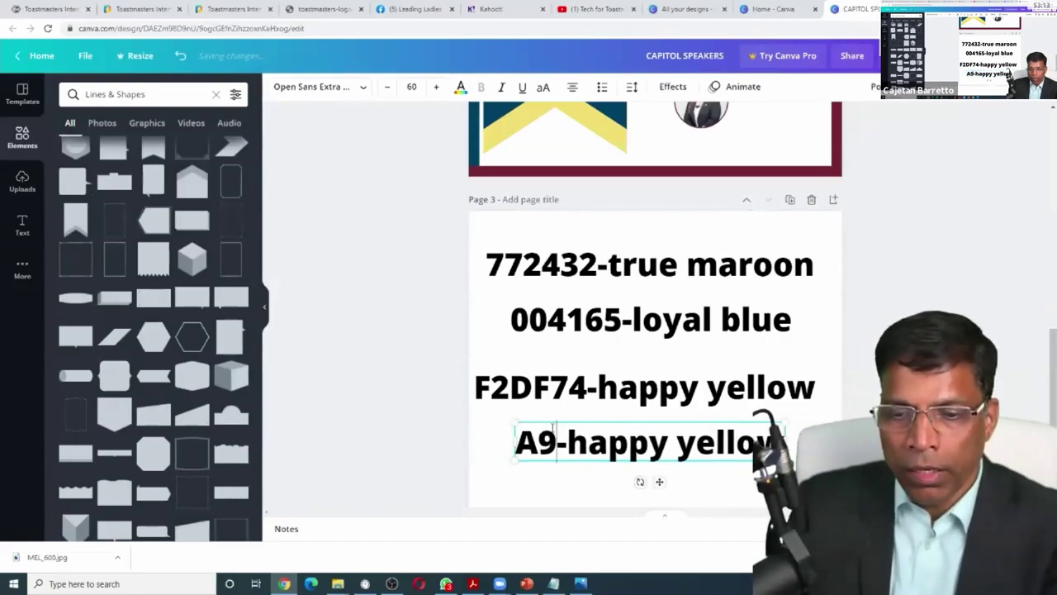
text(B2B1)
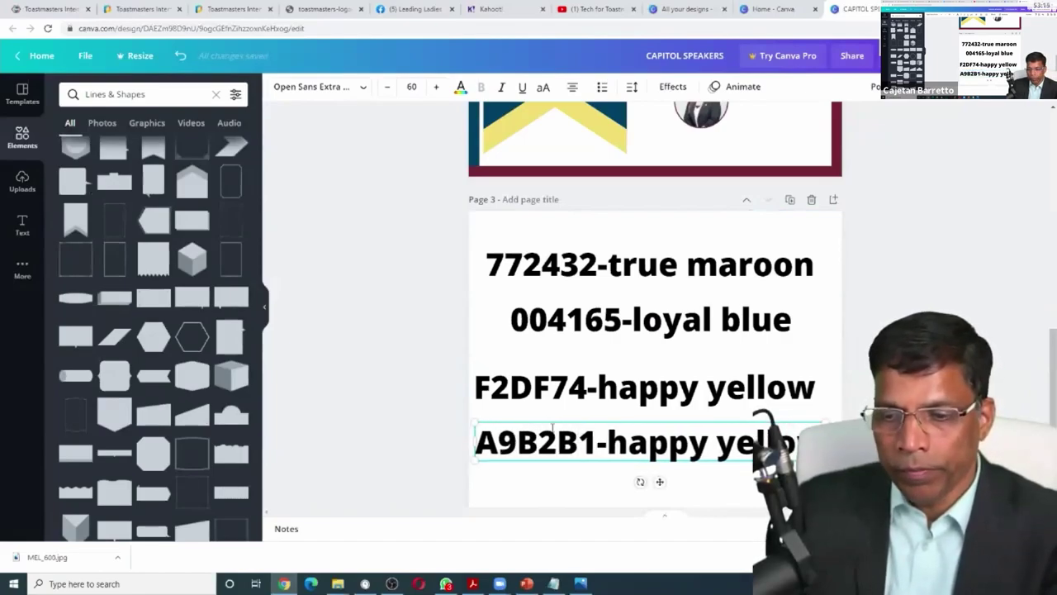
key(BackSpace)
key(BackSpace)
key(BackSpace)
key(BackSpace)
key(BackSpace)
key(BackSpace)
key(BackSpace)
key(BackSpace)
key(BackSpace)
key(BackSpace)
key(BackSpace)
key(BackSpace)
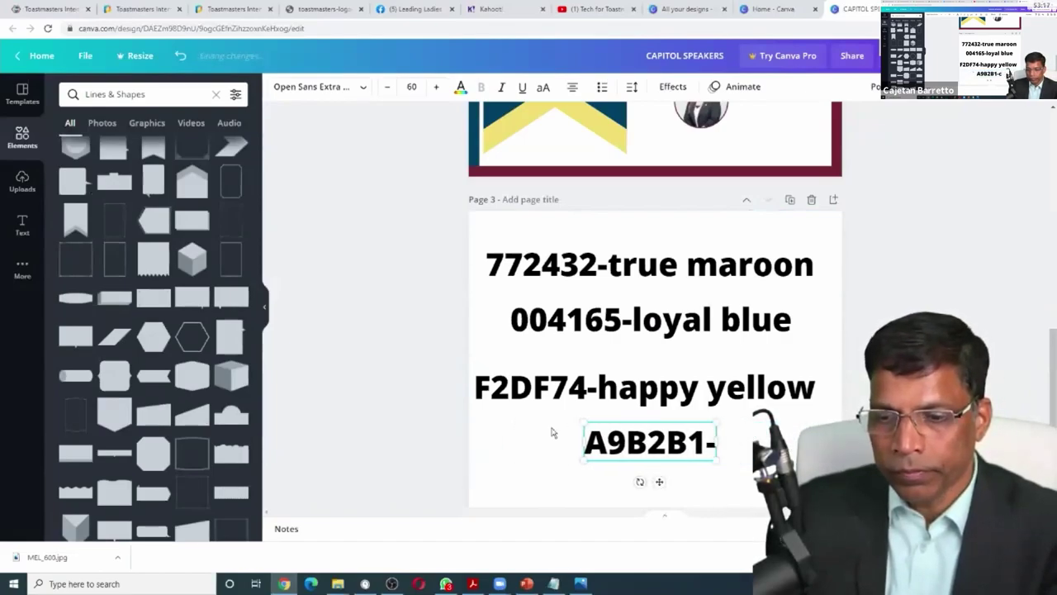
text(cool gray)
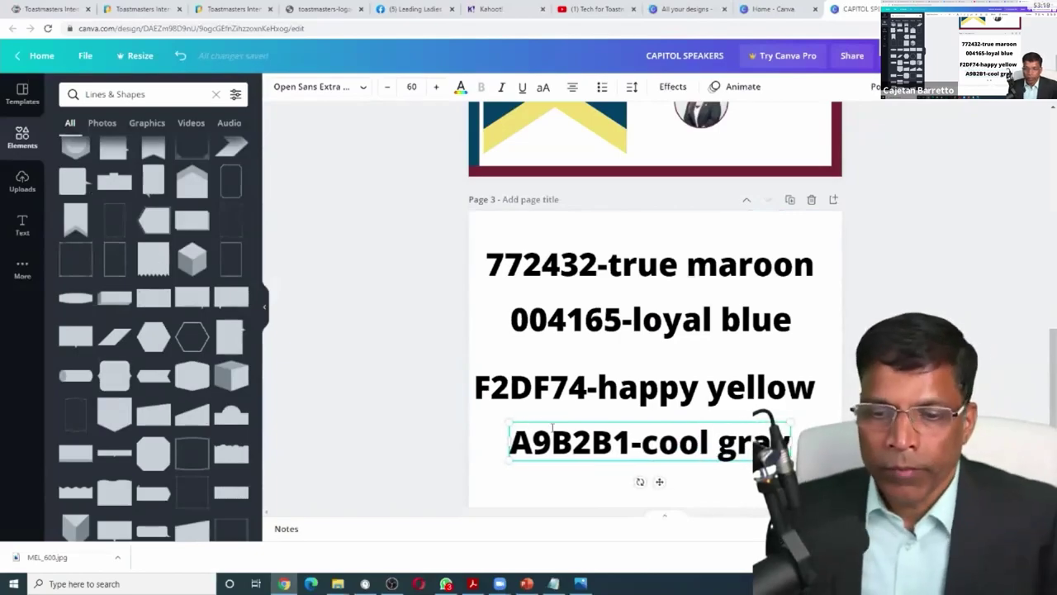
Step: Recolour the page 2 ribbon body cool gray and its yellow chevron loyal blue
click(427, 413)
scroll(427, 413, up, 3)
click(558, 144)
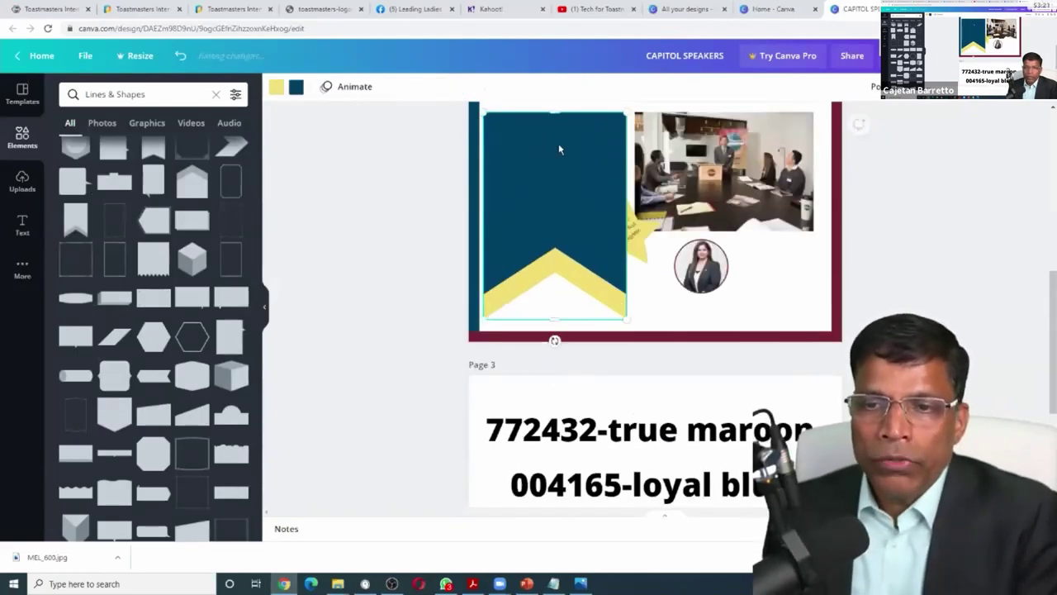
scroll(301, 106, up, 1)
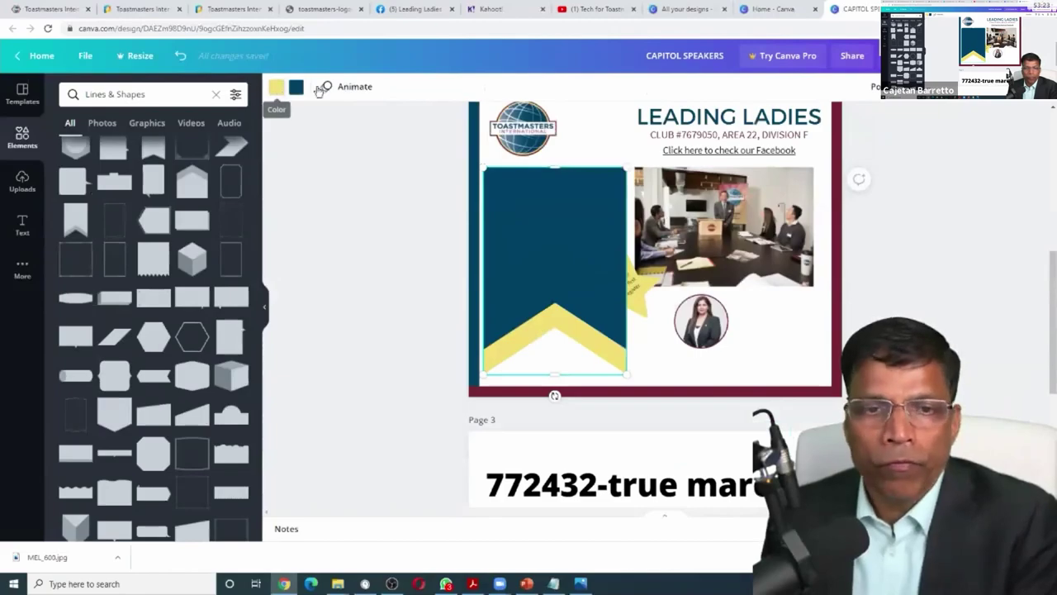
click(297, 88)
click(201, 151)
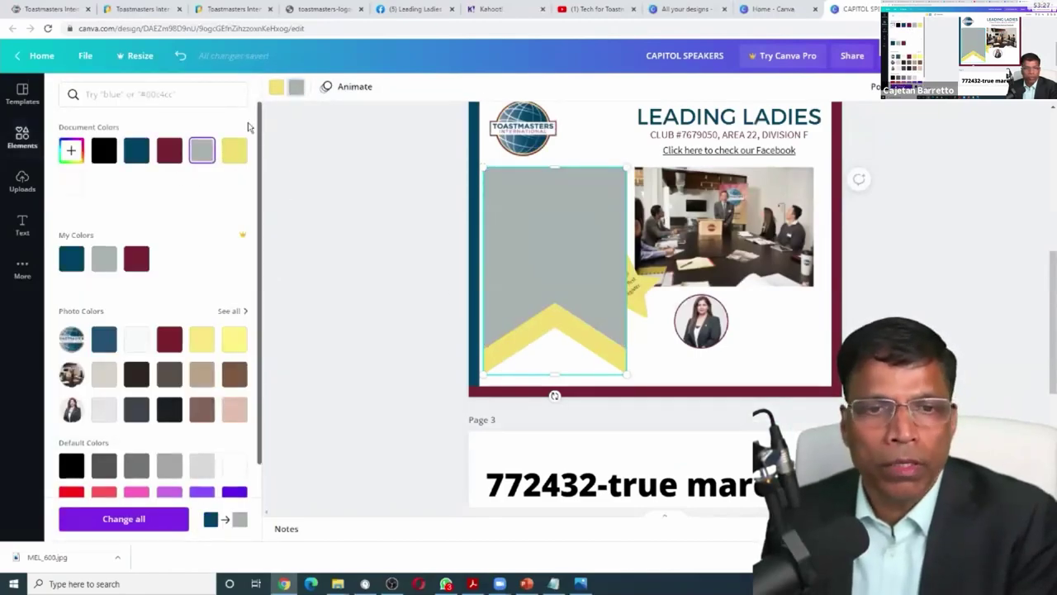
click(275, 87)
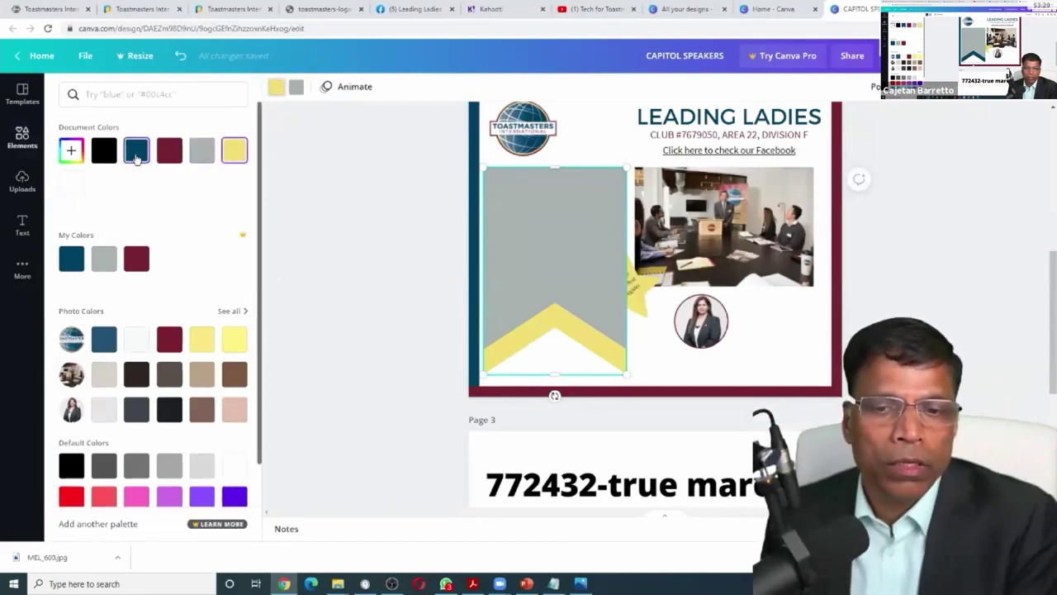
click(136, 152)
click(975, 253)
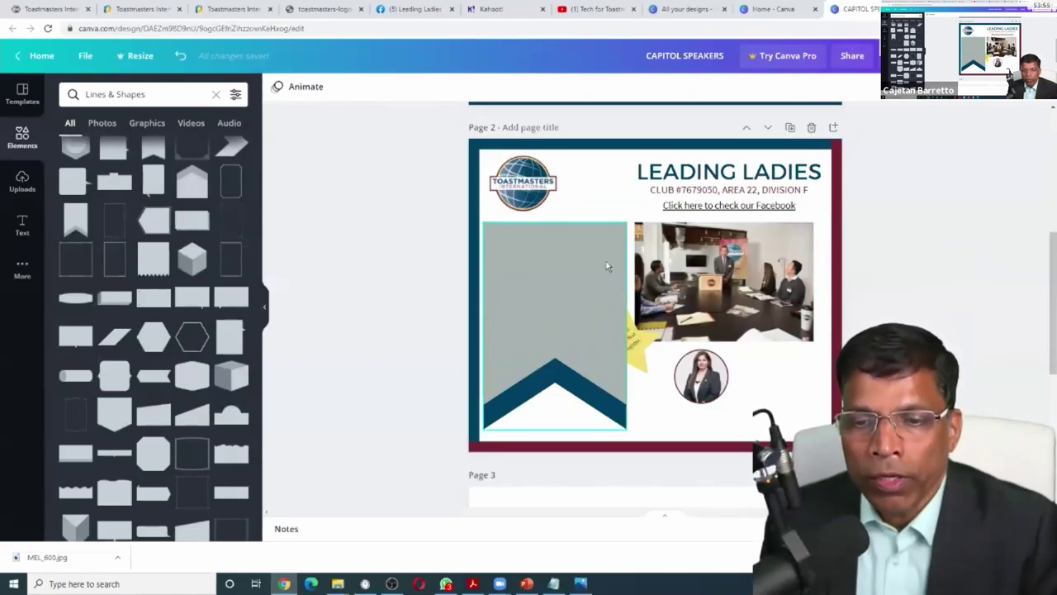
Step: Send the grey ribbon banner one layer backward so the yellow star shows in front
click(564, 251)
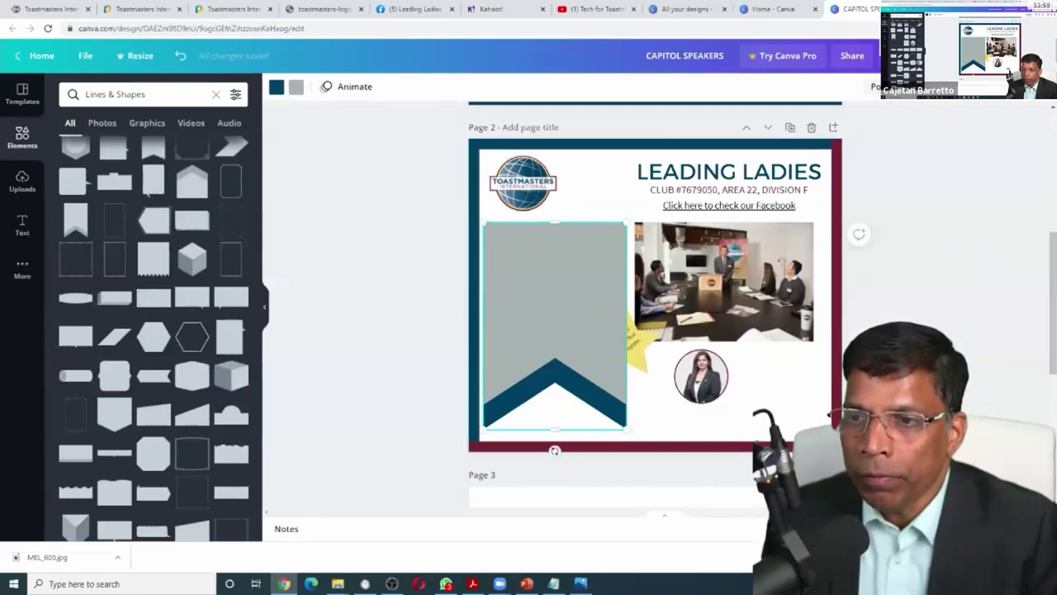
click(877, 86)
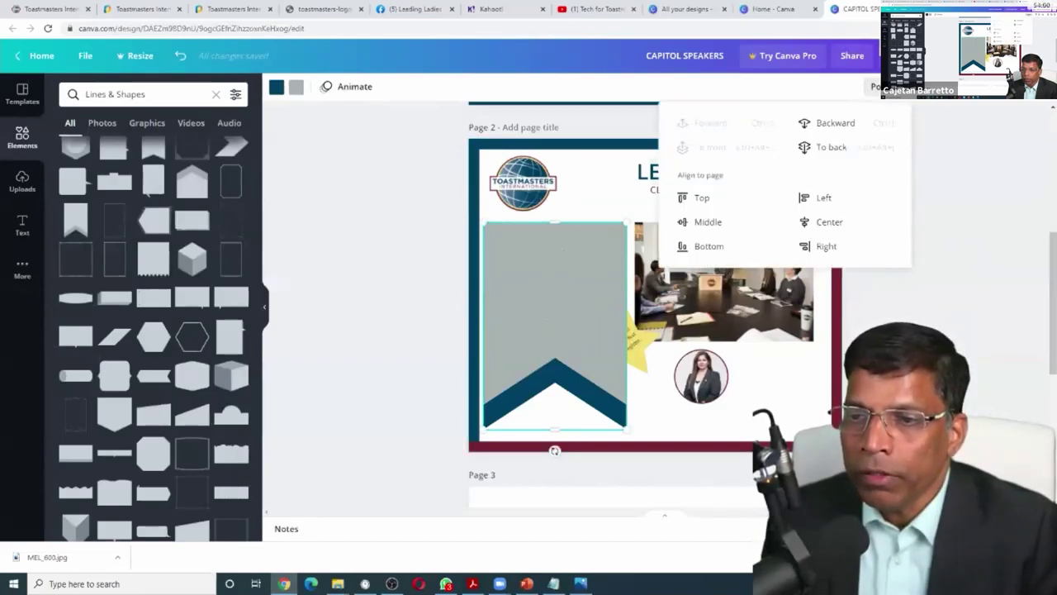
click(825, 124)
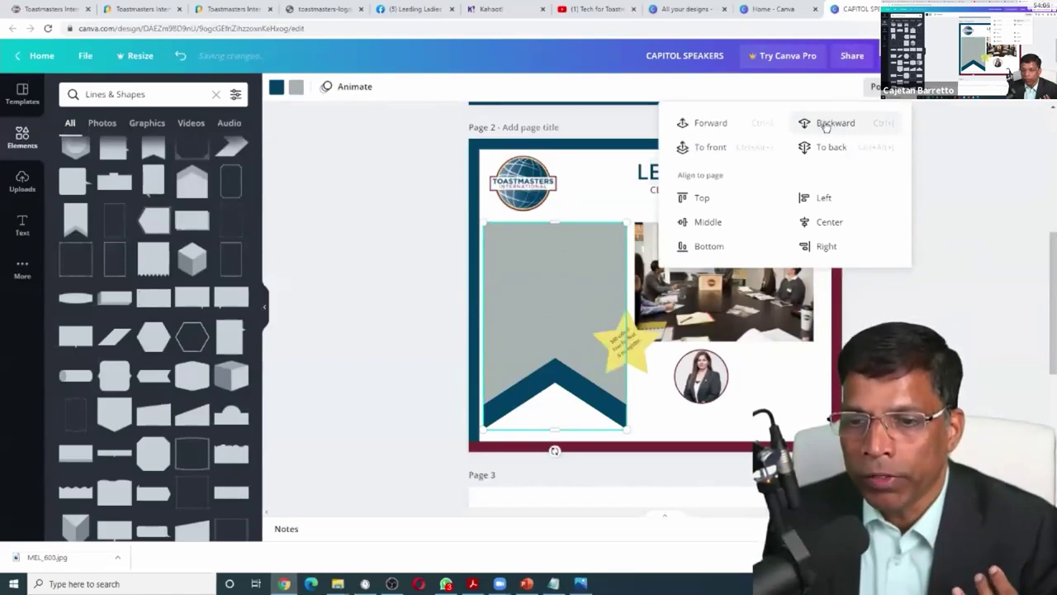
click(1008, 224)
click(991, 224)
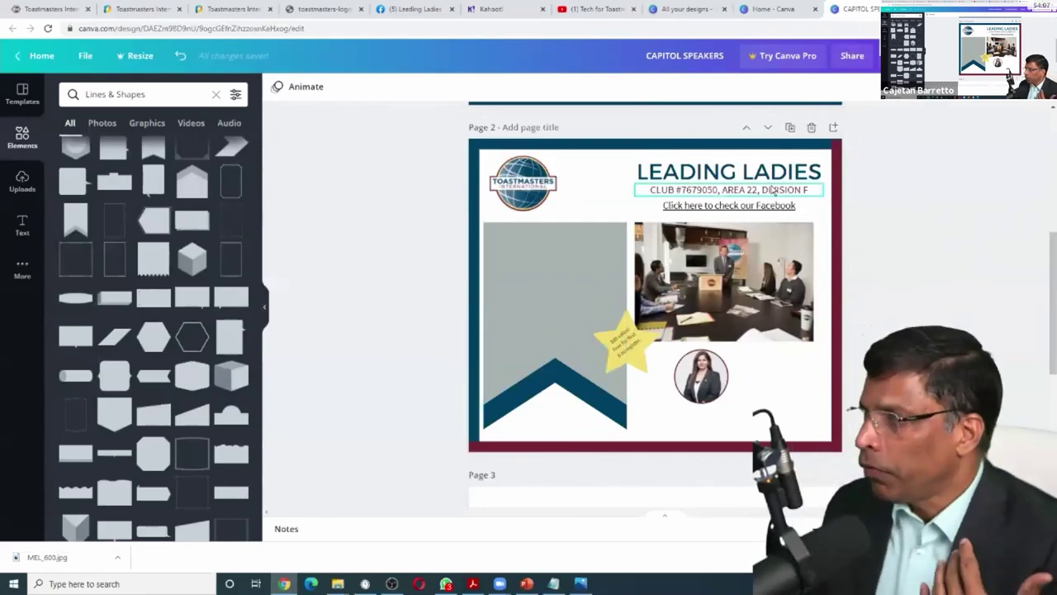
Step: Copy the five-item bullet list text from page 1
scroll(318, 212, up, 4)
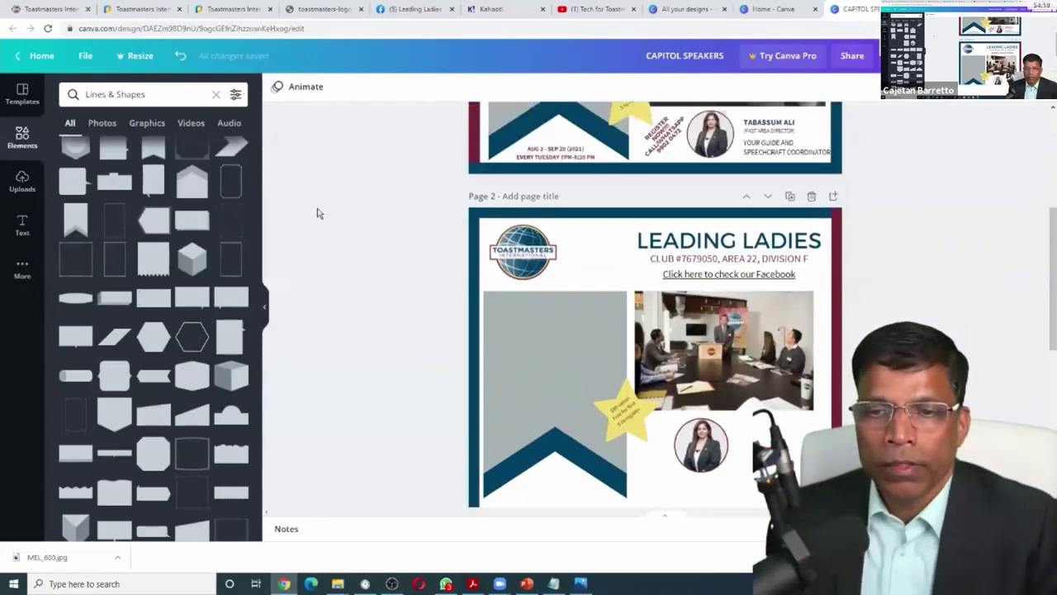
click(538, 222)
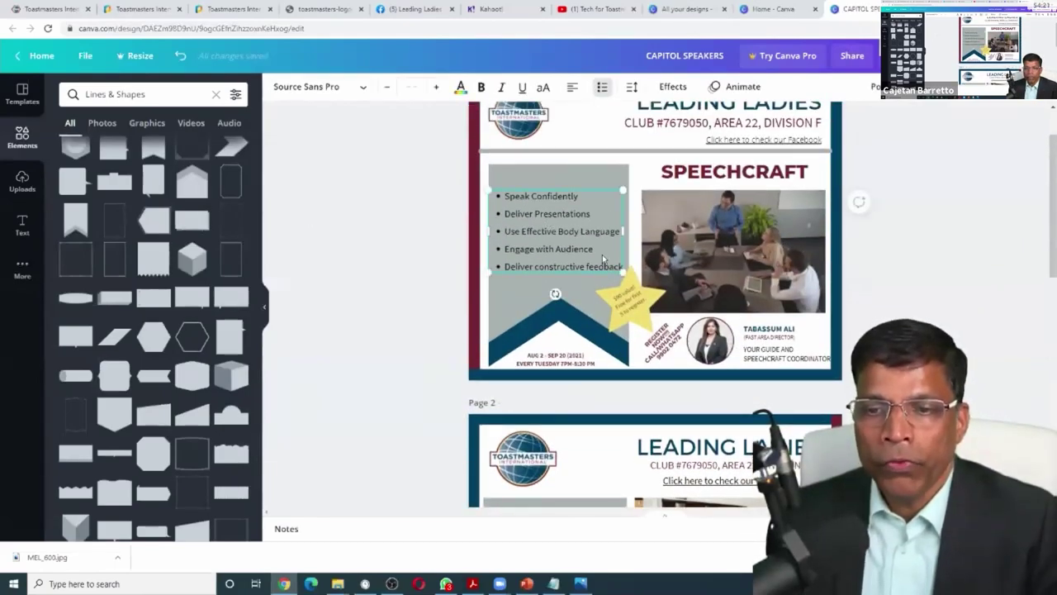
double_click(542, 233)
key(ctrl+c)
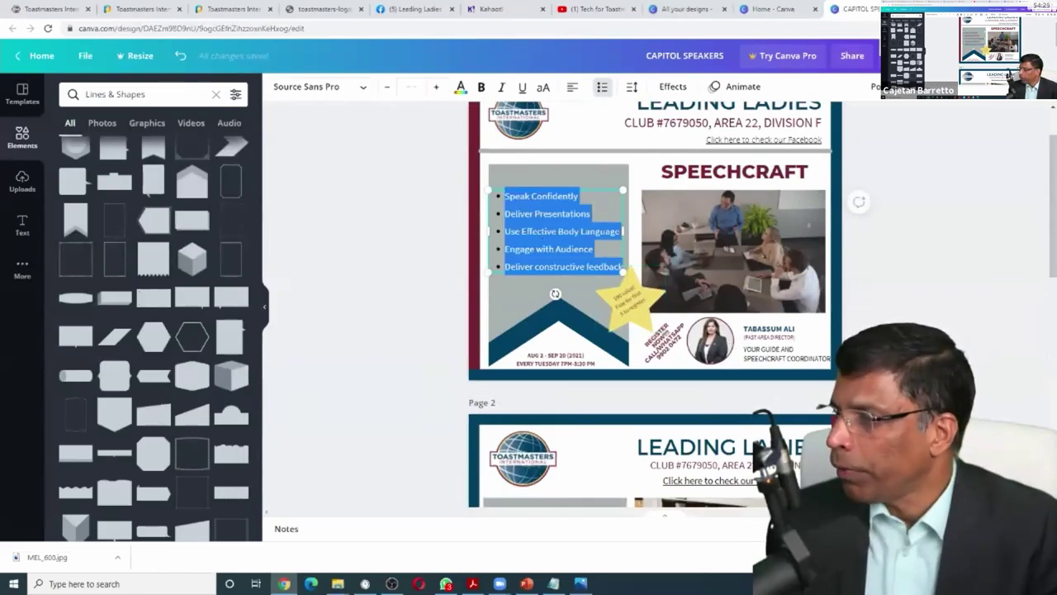
key(Escape)
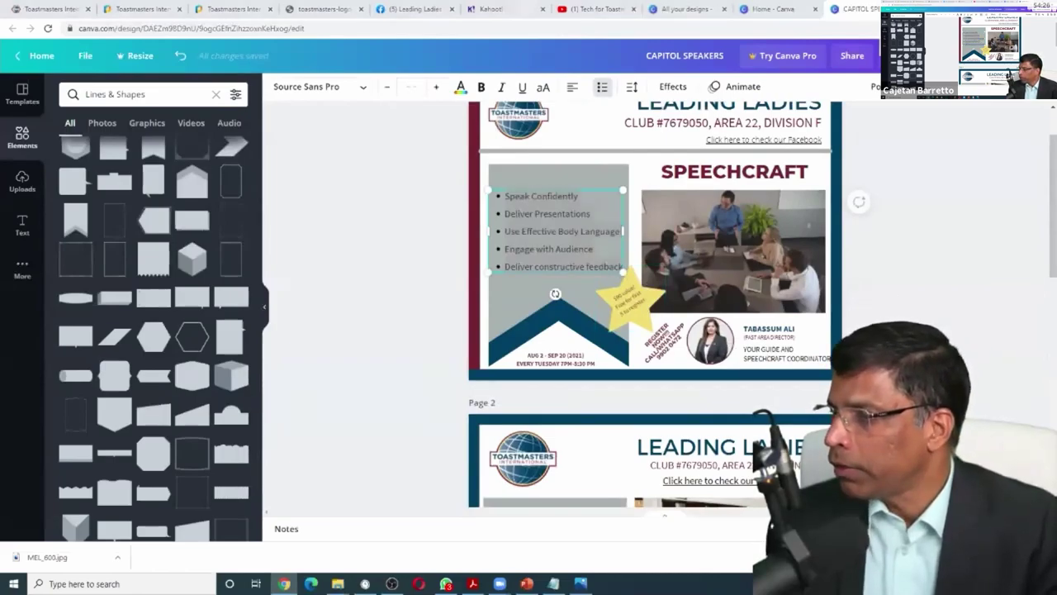
click(367, 228)
scroll(360, 229, down, 3)
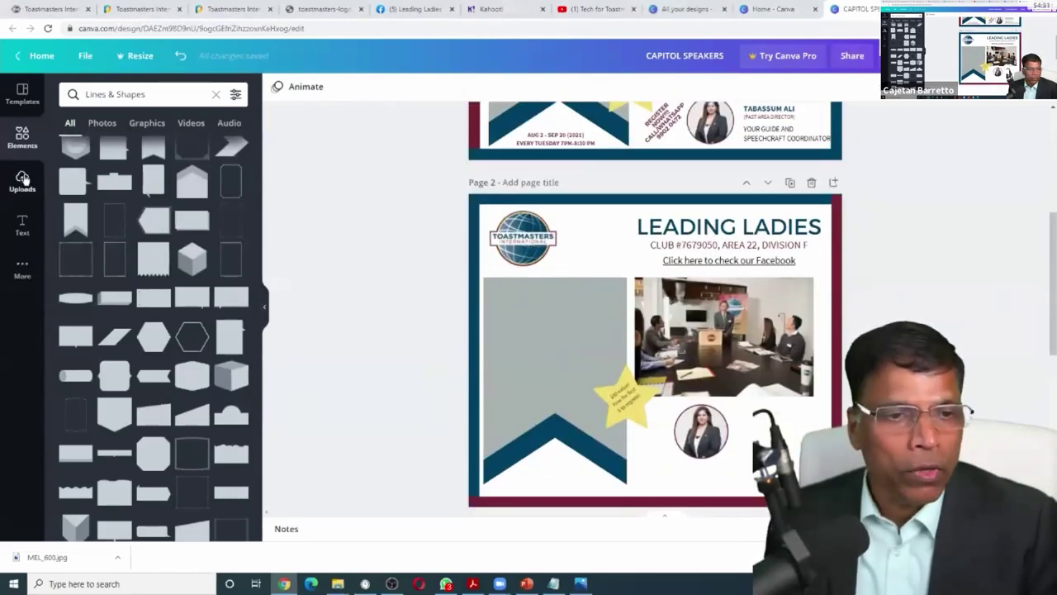
Step: Paste the bullets into a new subheading on page 2's grey panel and shrink it to fit
click(22, 223)
drag(99, 187, 535, 306)
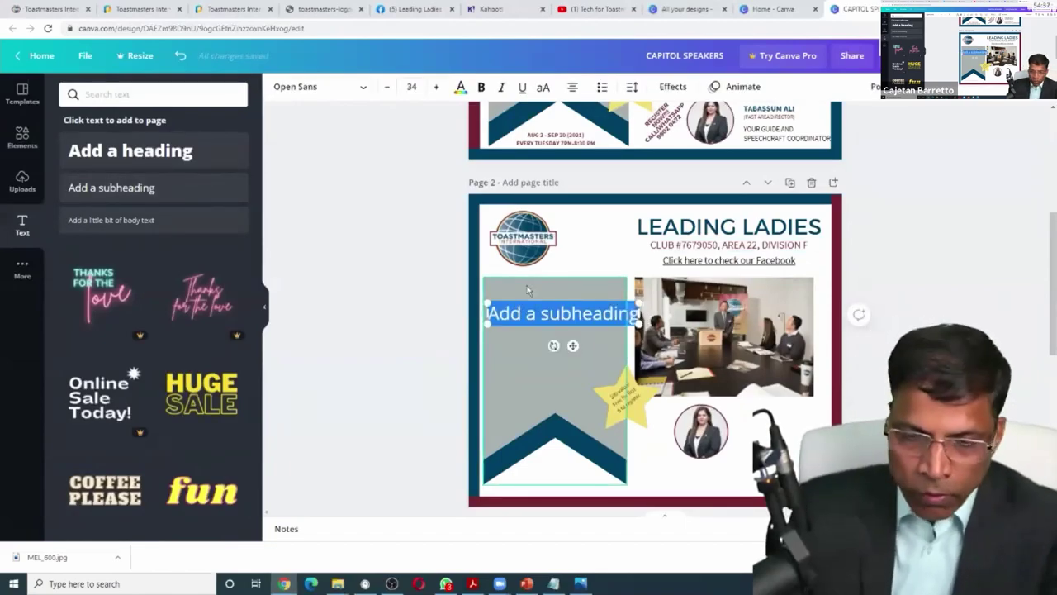
key(ctrl+v)
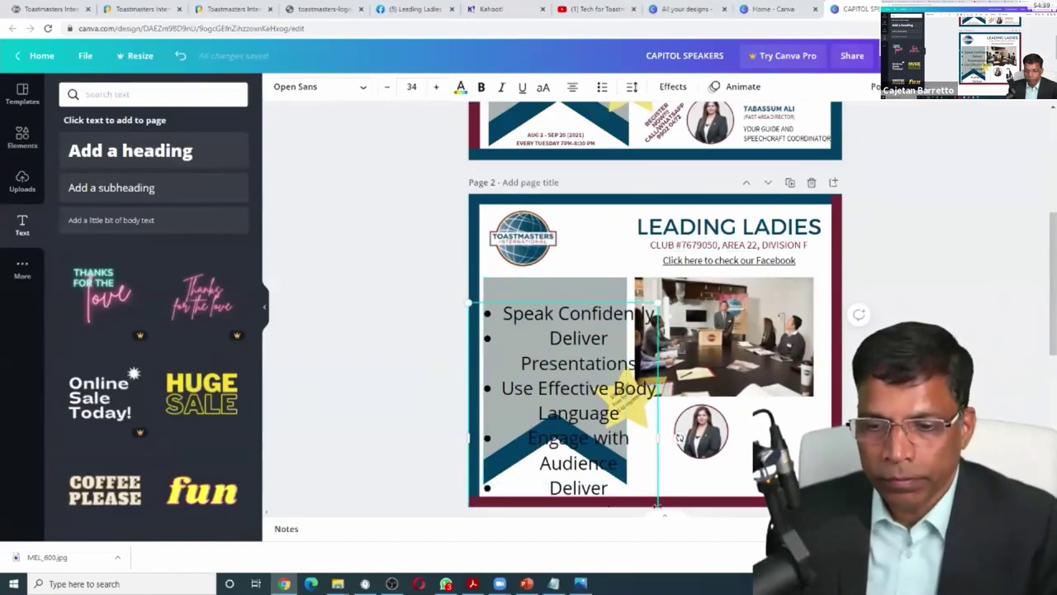
drag(659, 302, 593, 397)
drag(522, 395, 543, 276)
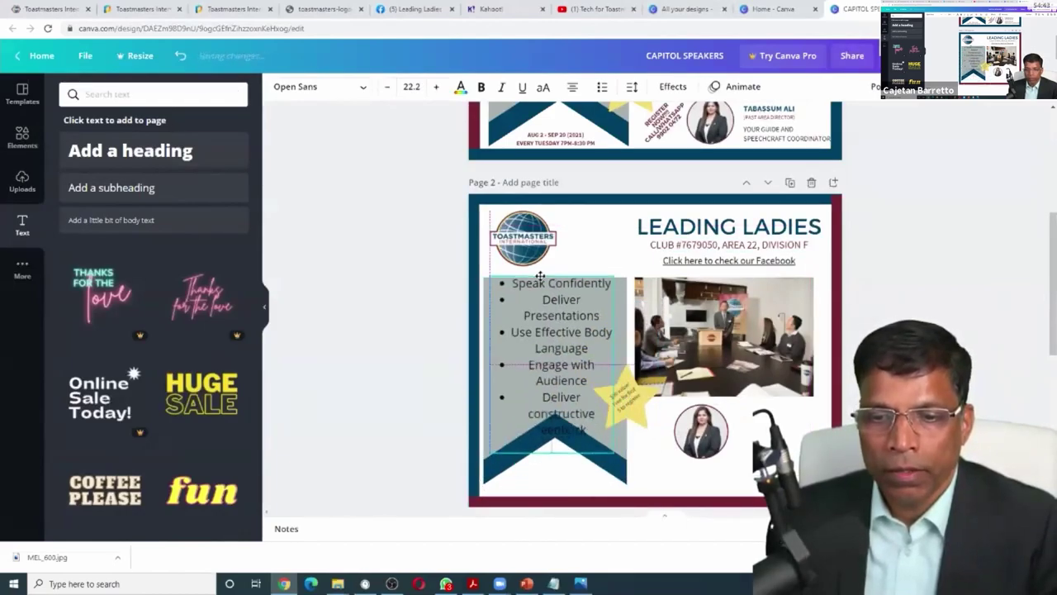
drag(612, 278, 529, 331)
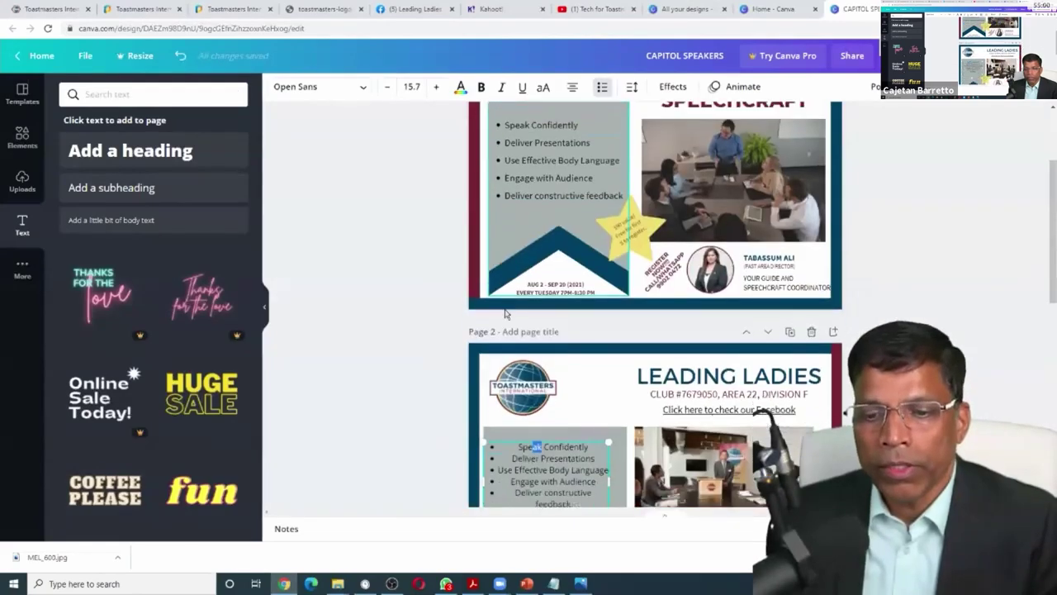
Step: Left-align the LEADING LADIES bullet list on page 2 to match the SPEECHCRAFT page's list
scroll(556, 381, down, 2)
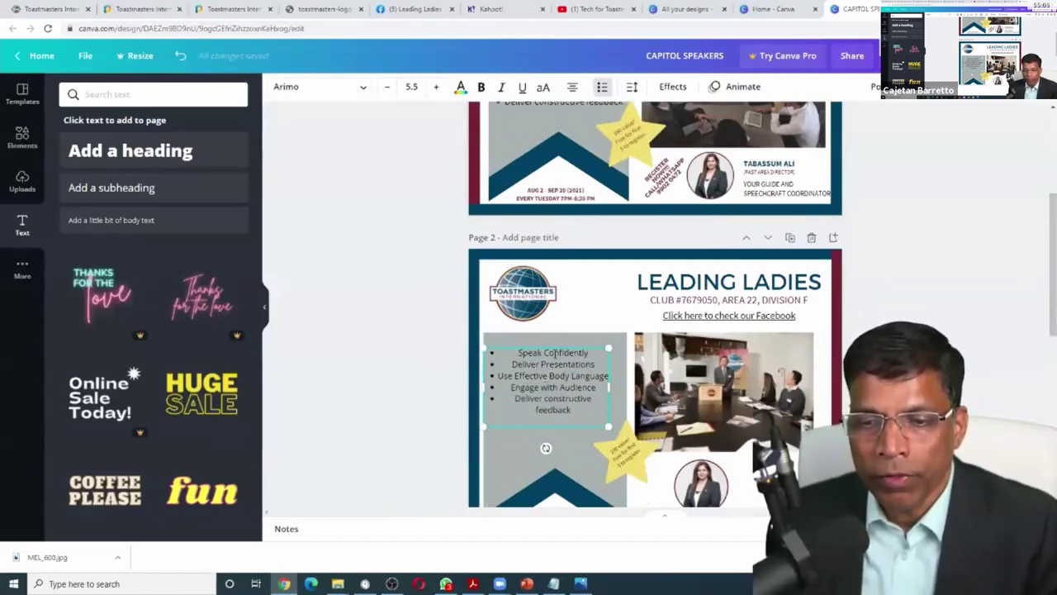
drag(553, 346, 559, 348)
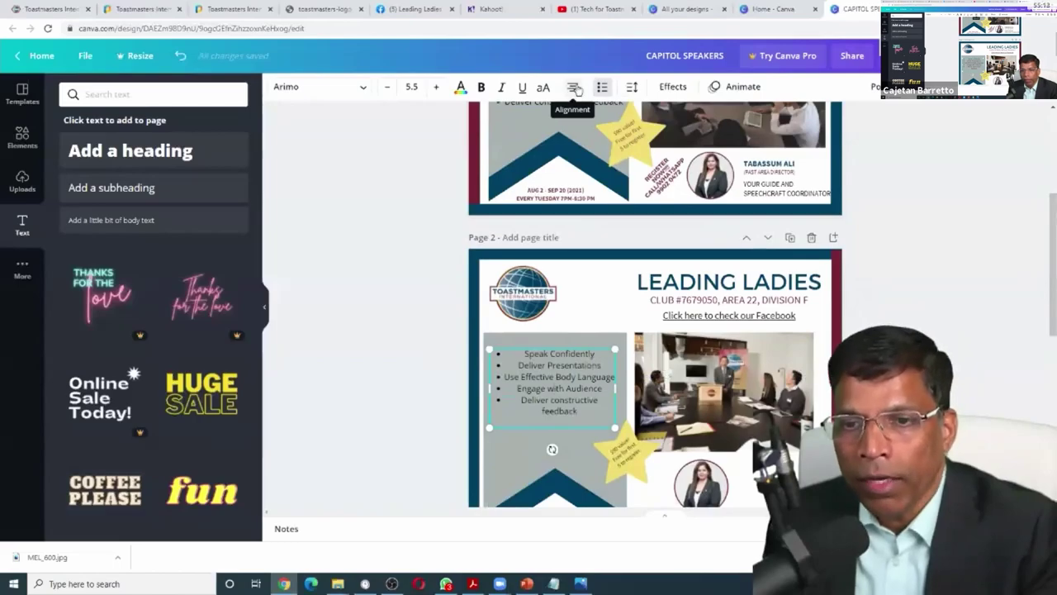
click(573, 87)
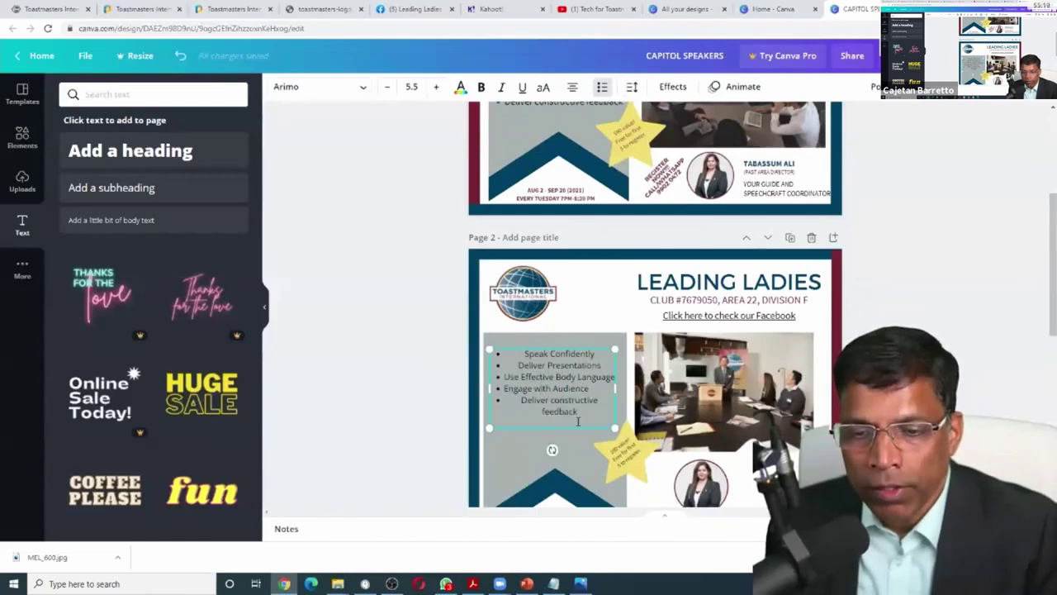
drag(575, 411, 512, 352)
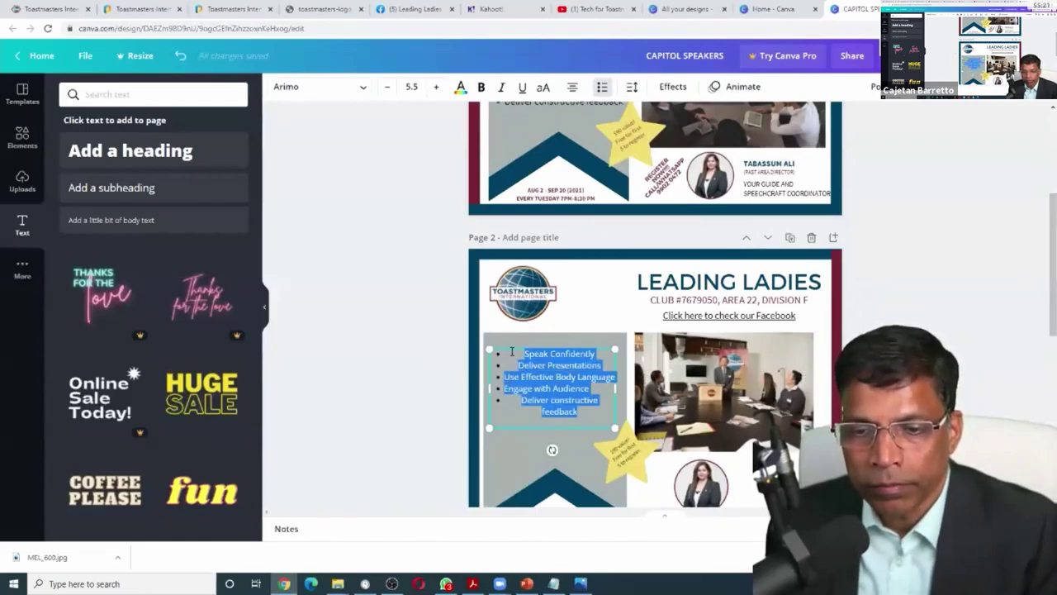
click(573, 87)
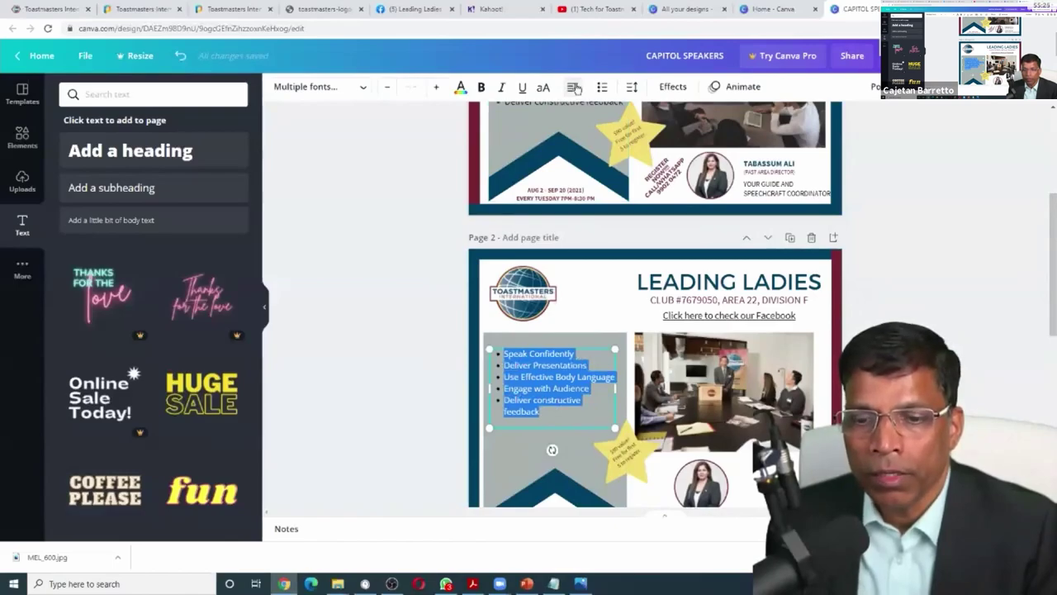
click(575, 87)
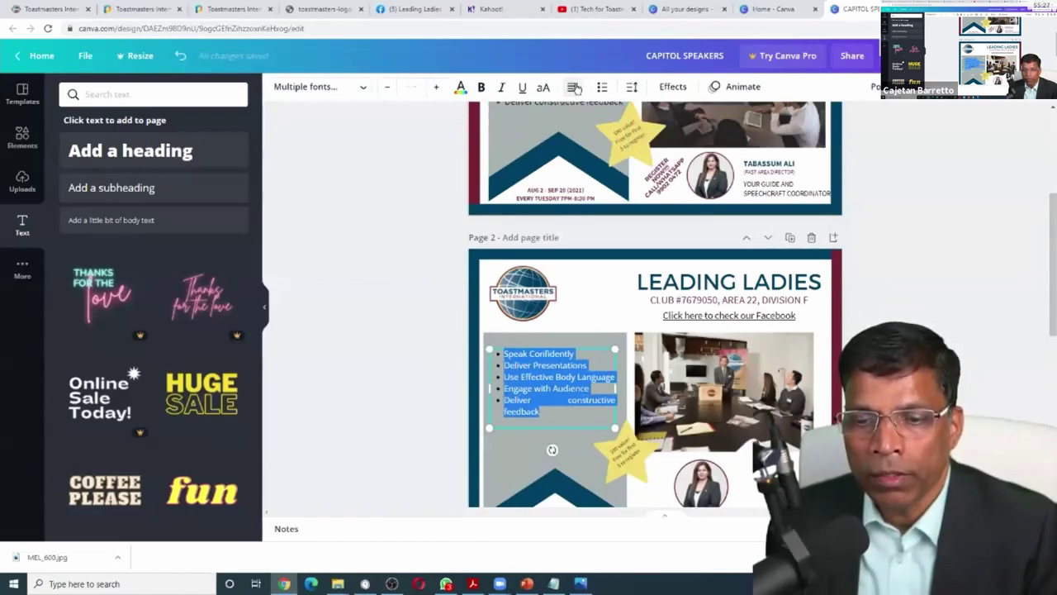
click(575, 88)
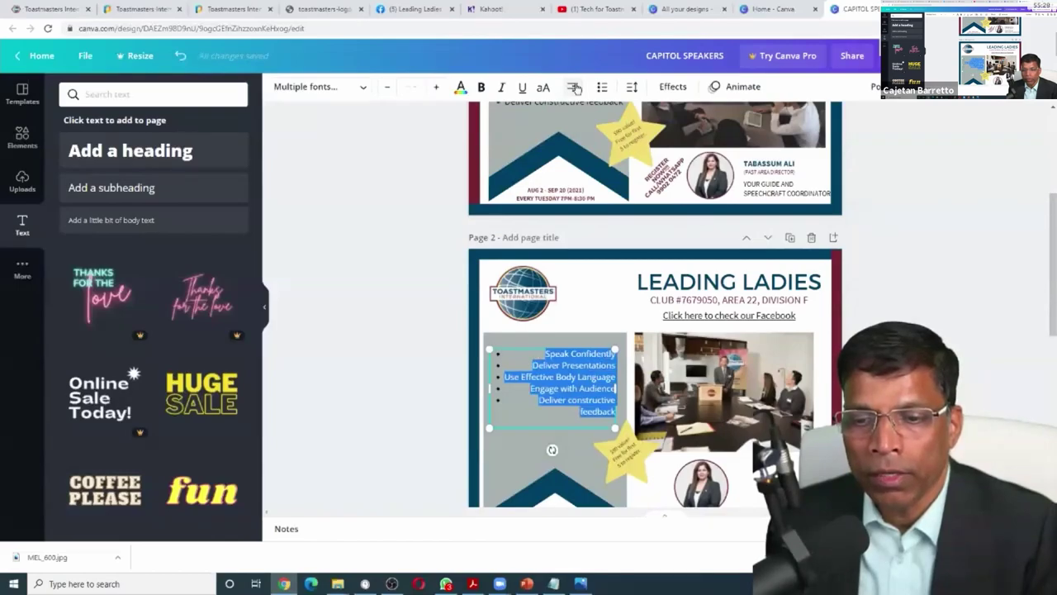
click(575, 88)
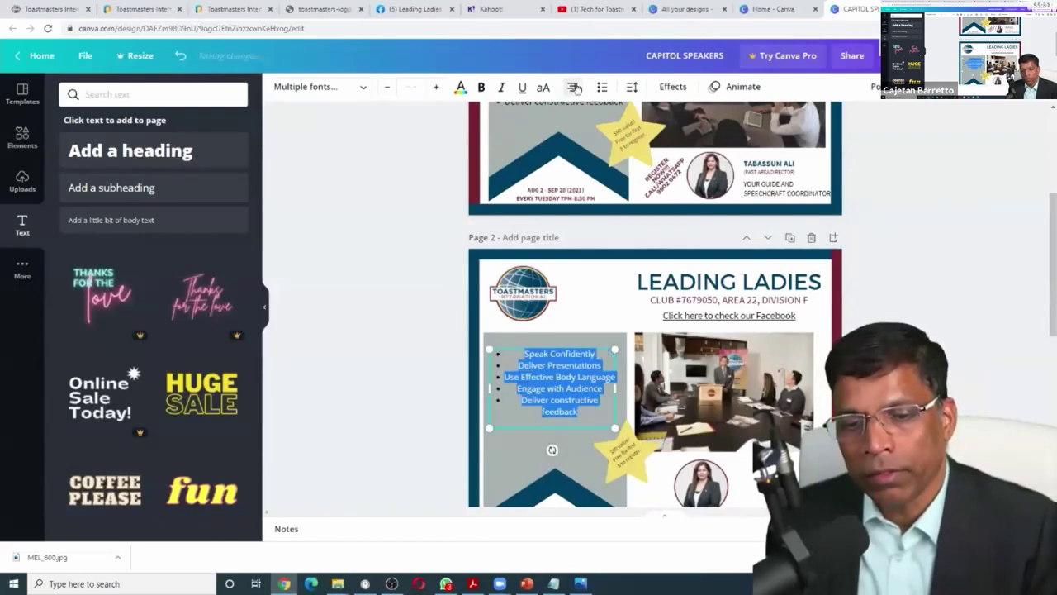
click(576, 89)
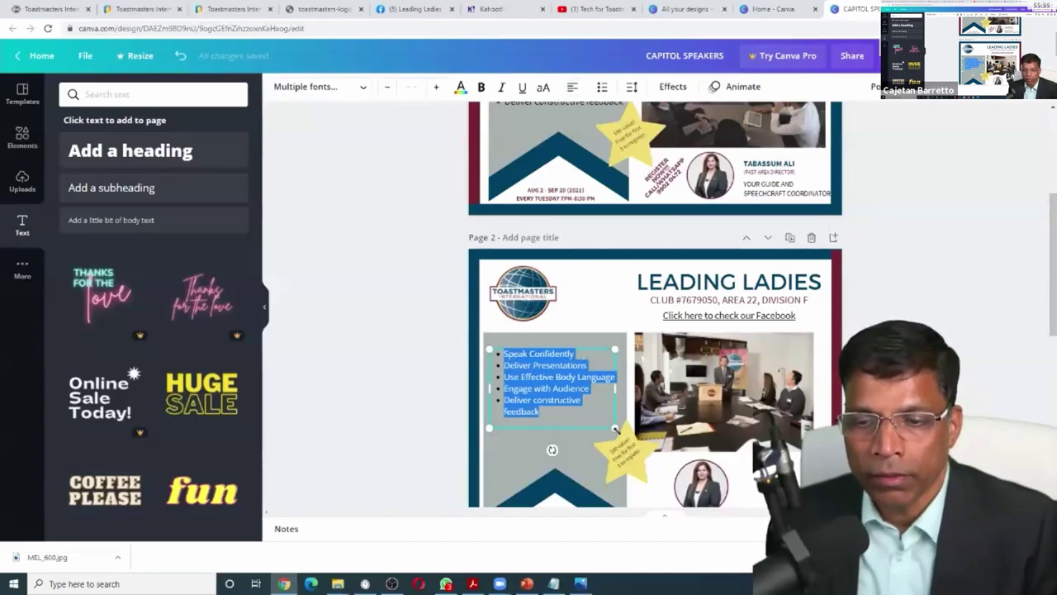
scroll(462, 231, up, 3)
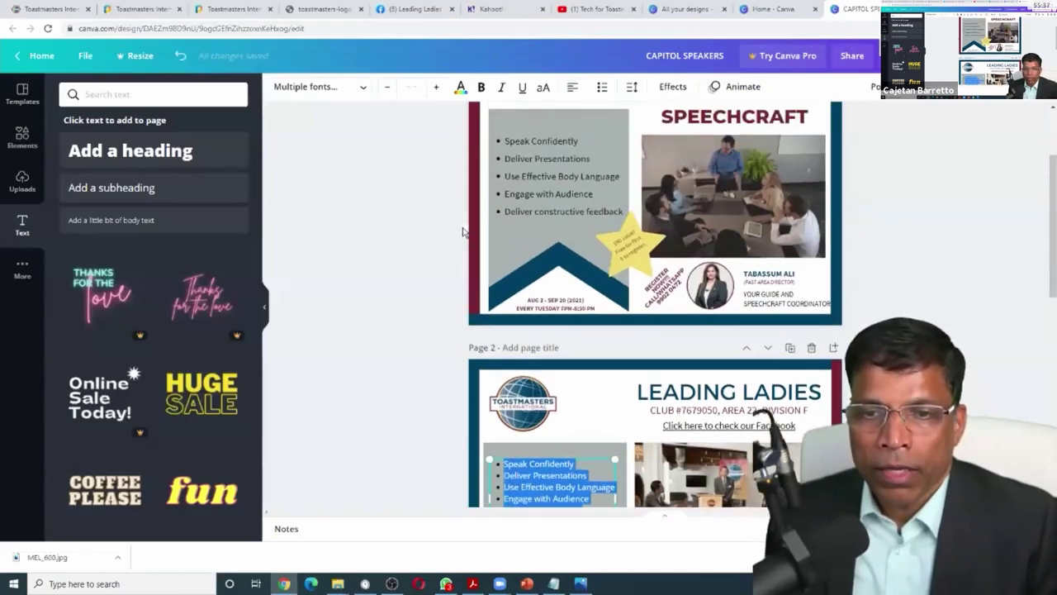
scroll(463, 232, down, 1)
scroll(462, 231, down, 1)
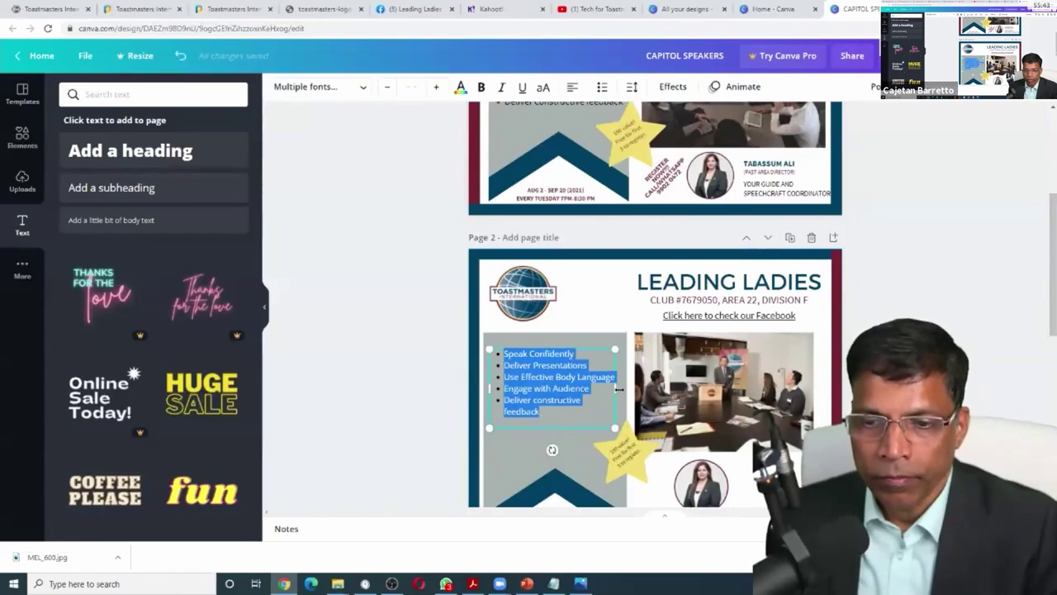
Step: Widen the page 2 bullet list so items fit one line and set line spacing to 2.1
drag(618, 388, 622, 388)
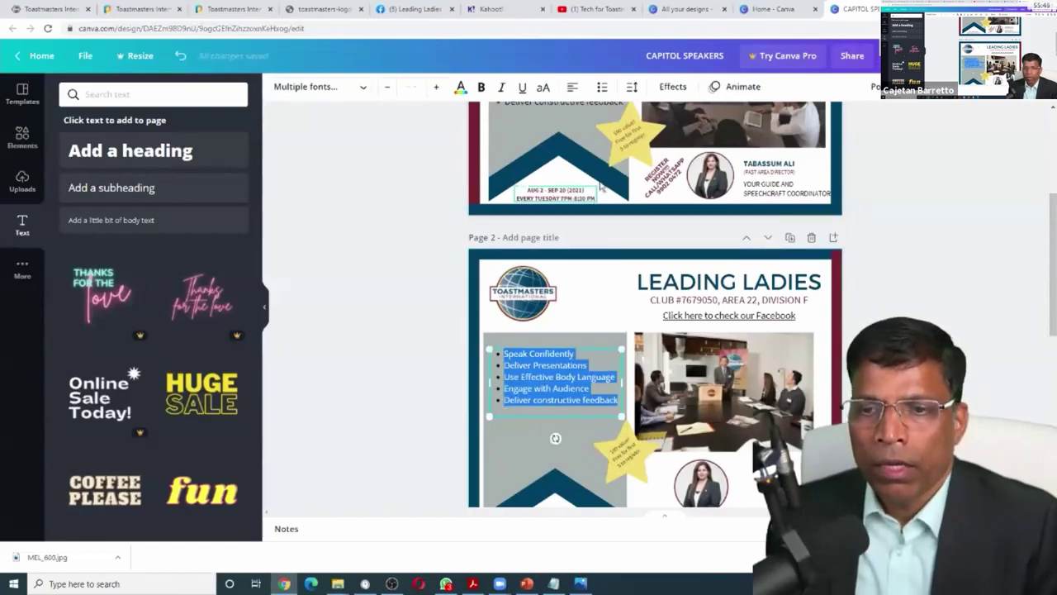
click(633, 87)
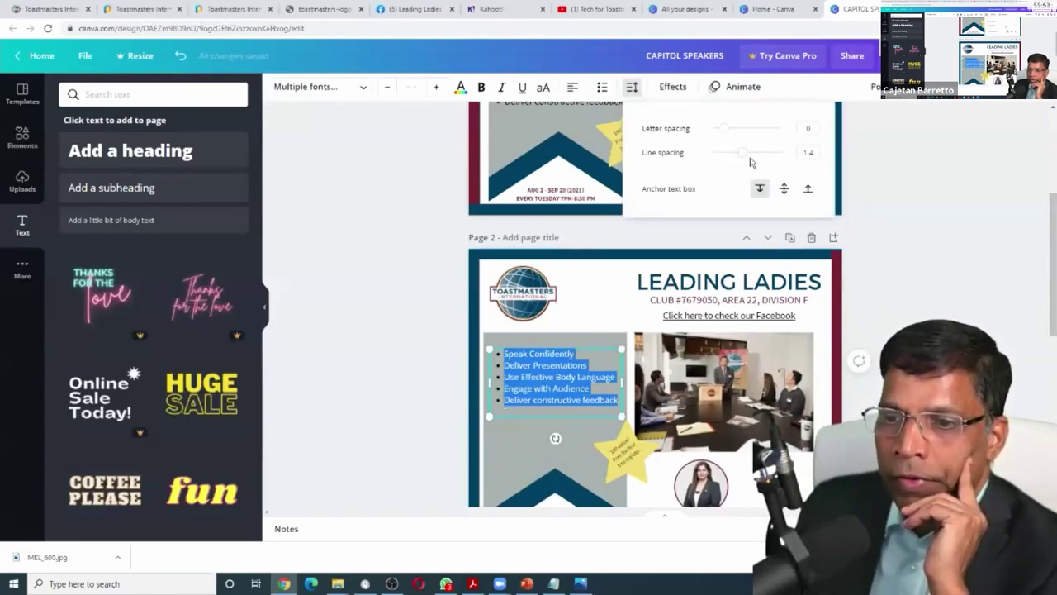
drag(748, 158, 771, 157)
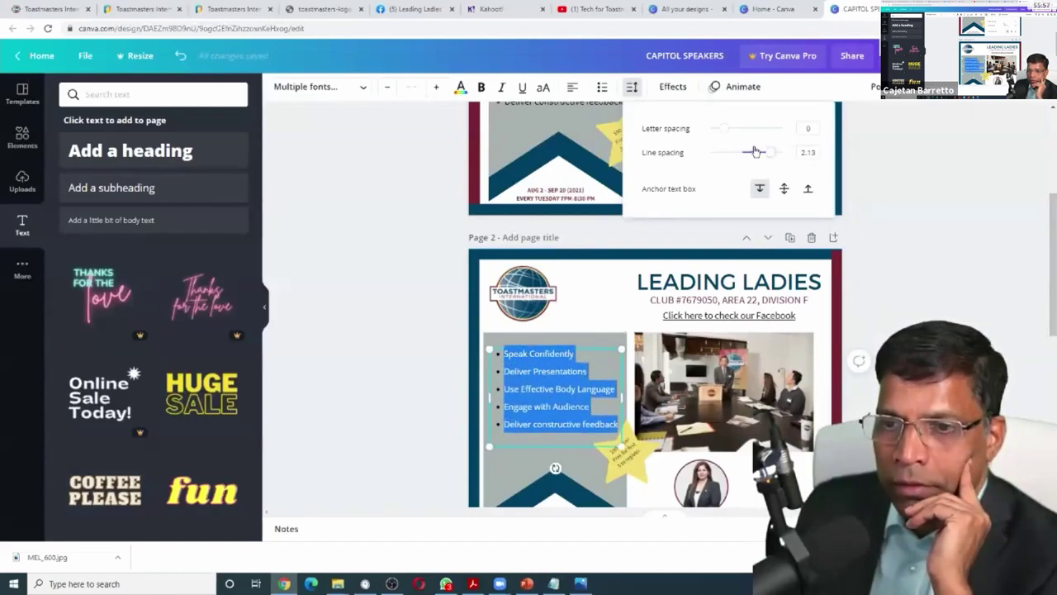
drag(726, 130, 725, 130)
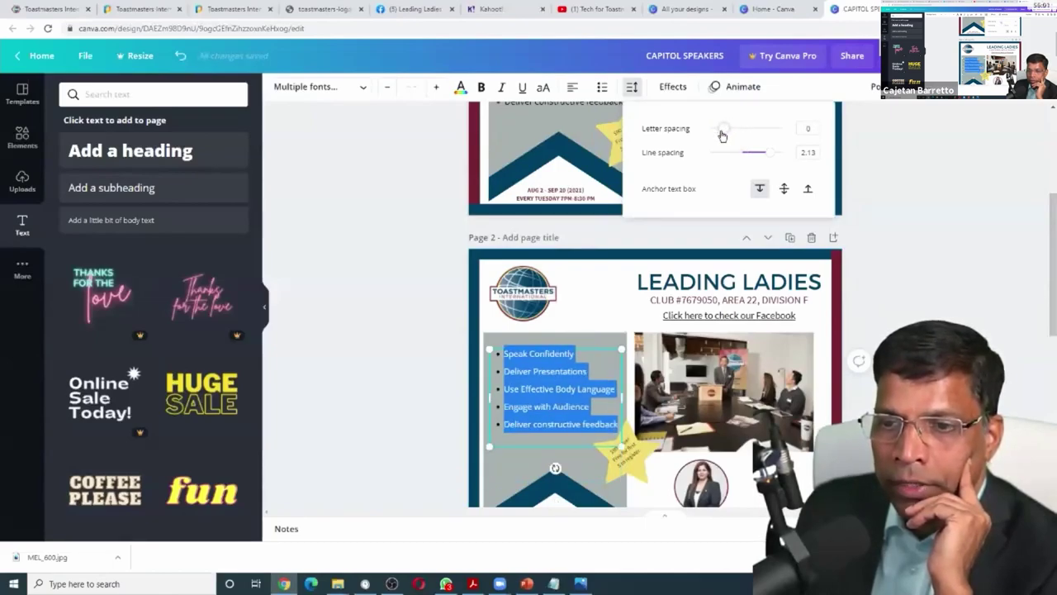
drag(758, 158, 763, 159)
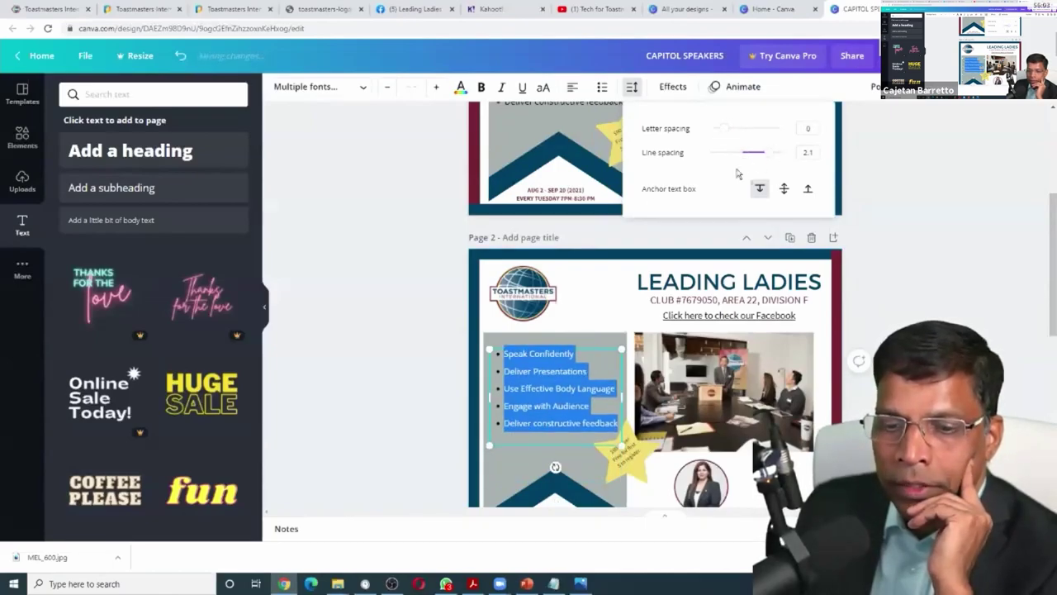
click(377, 297)
Step: Nudge the bullet list text box slightly lower on the page
click(401, 363)
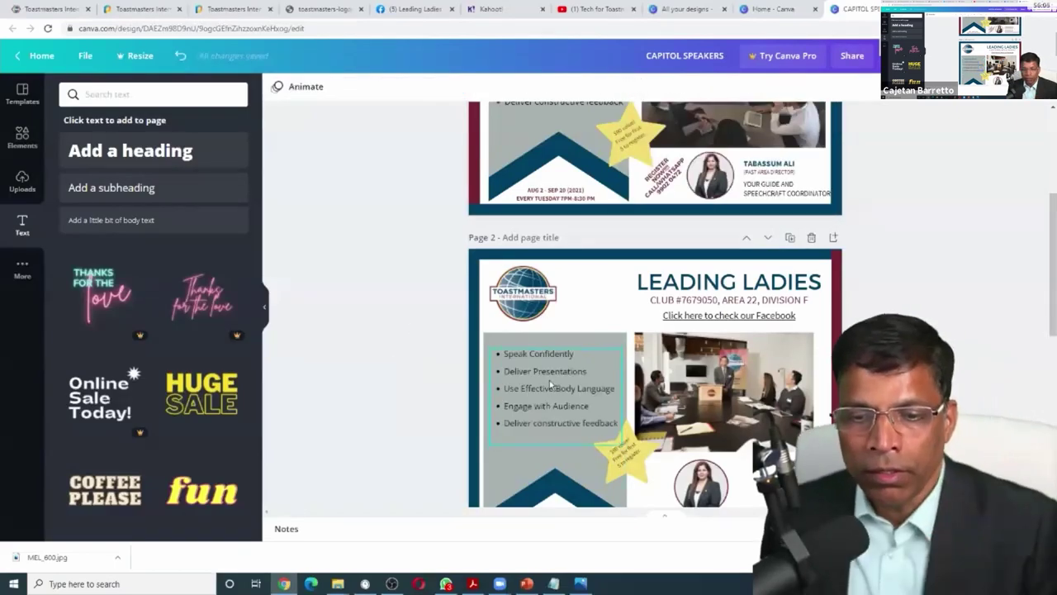
click(549, 382)
drag(549, 384, 549, 386)
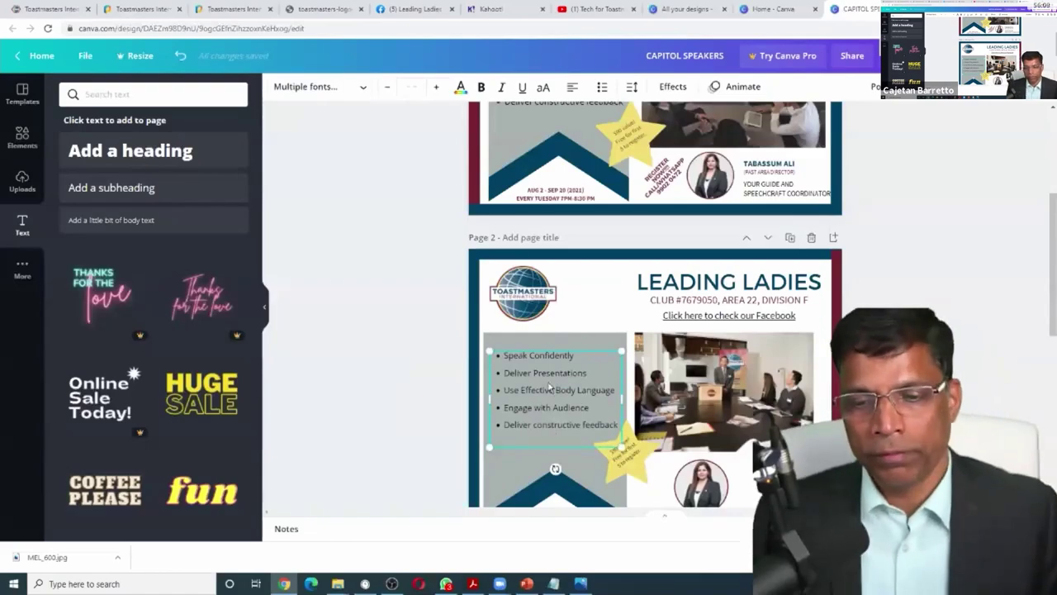
click(402, 376)
scroll(402, 375, down, 1)
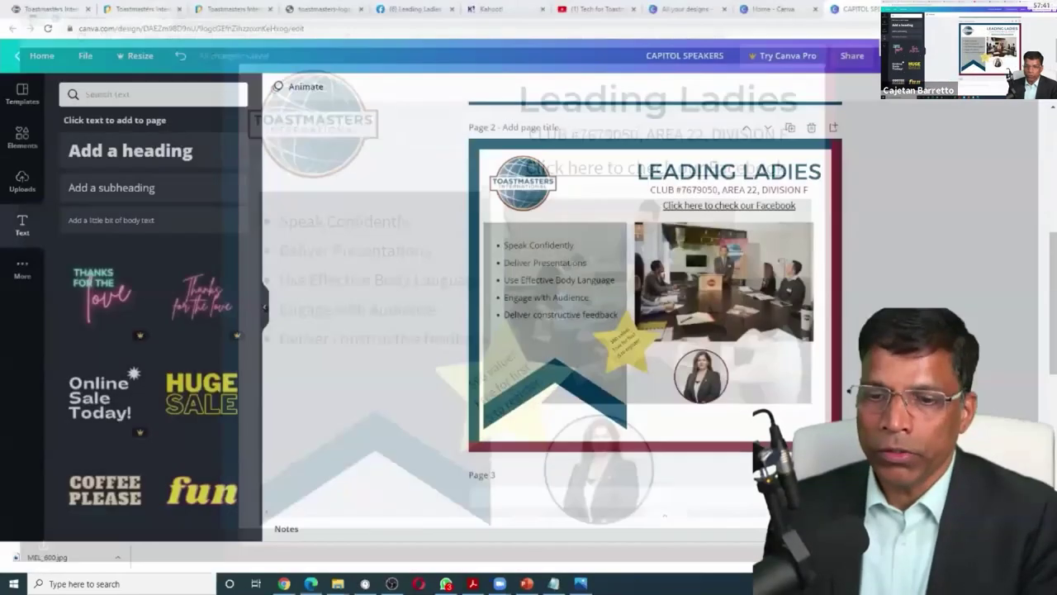
Step: Copy the 'AUG 2 - SEP 20 (2021), EVERY TUESDAY 7PM-8:30 PM' date line onto page 2's chevron
scroll(520, 399, down, 5)
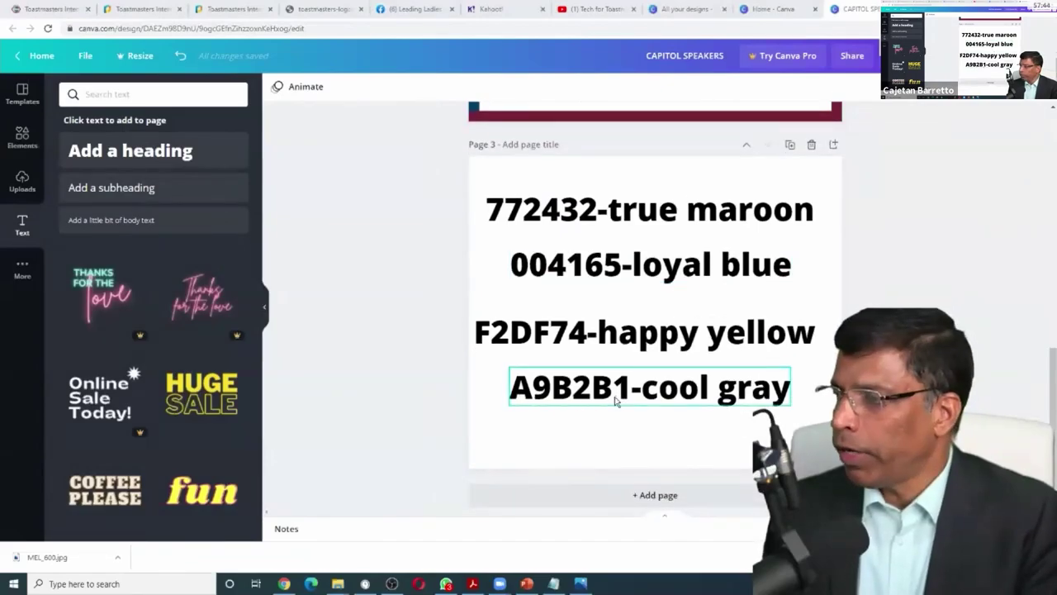
scroll(276, 198, up, 7)
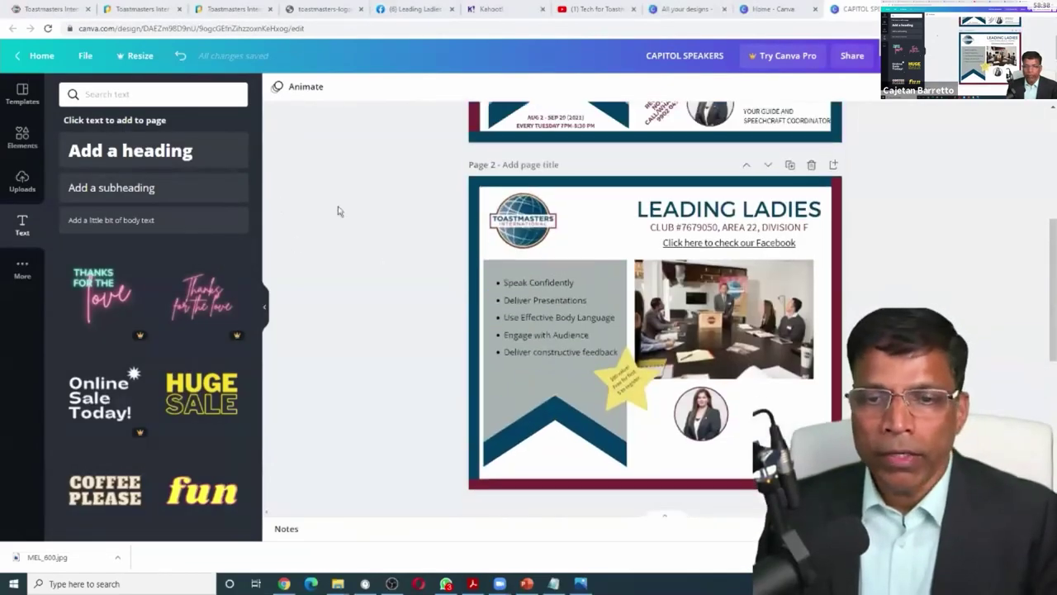
scroll(337, 210, down, 3)
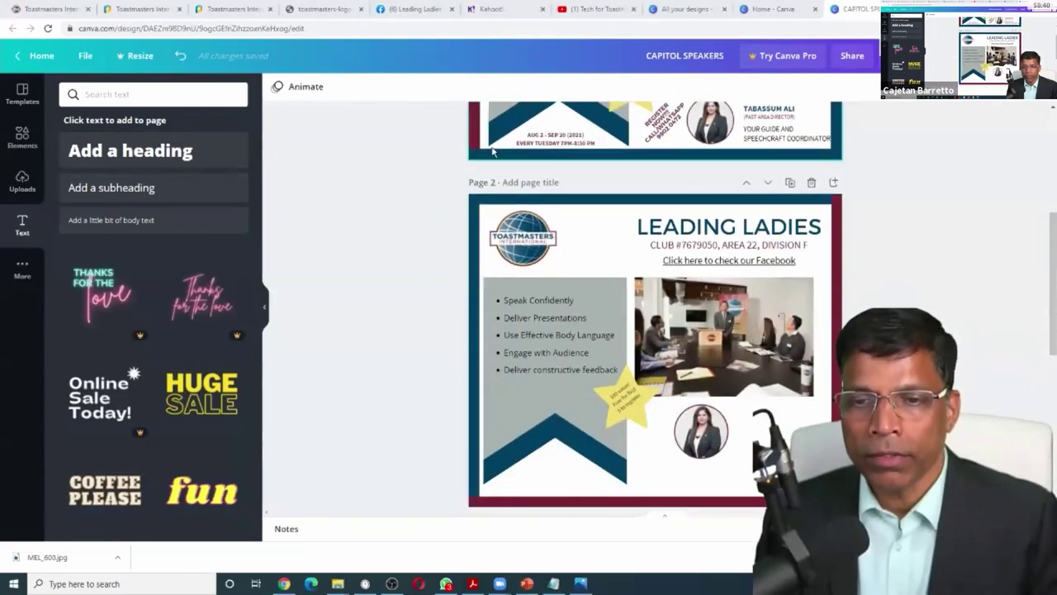
click(551, 142)
key(ctrl+b)
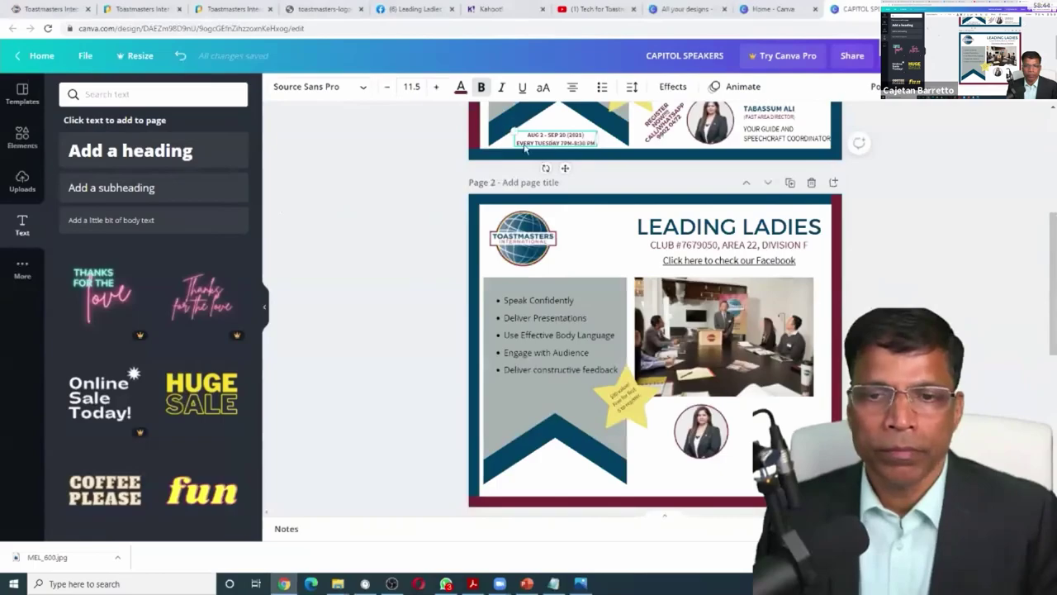
drag(559, 142, 555, 308)
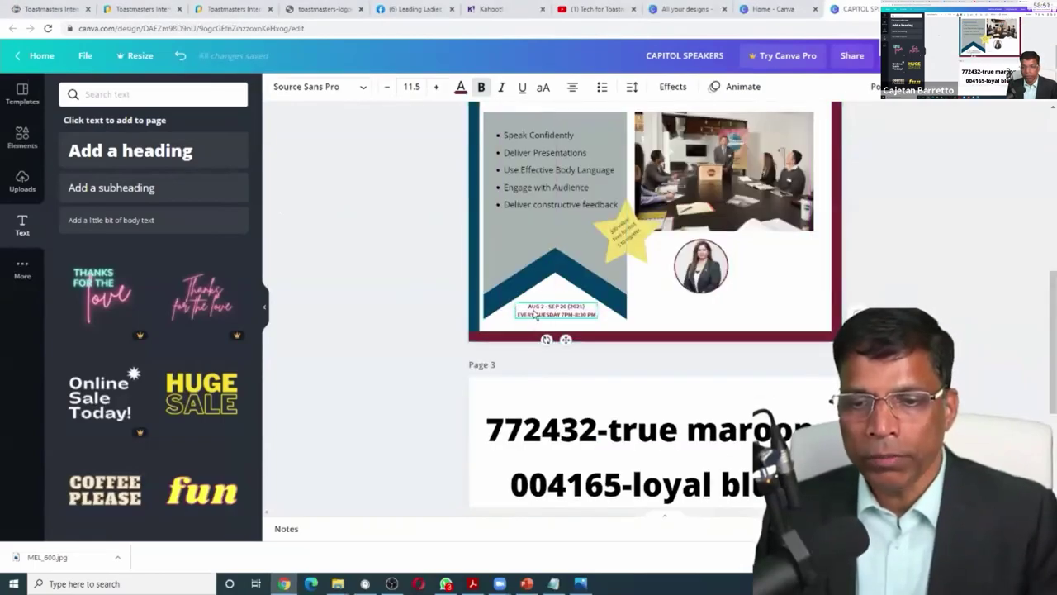
double_click(576, 313)
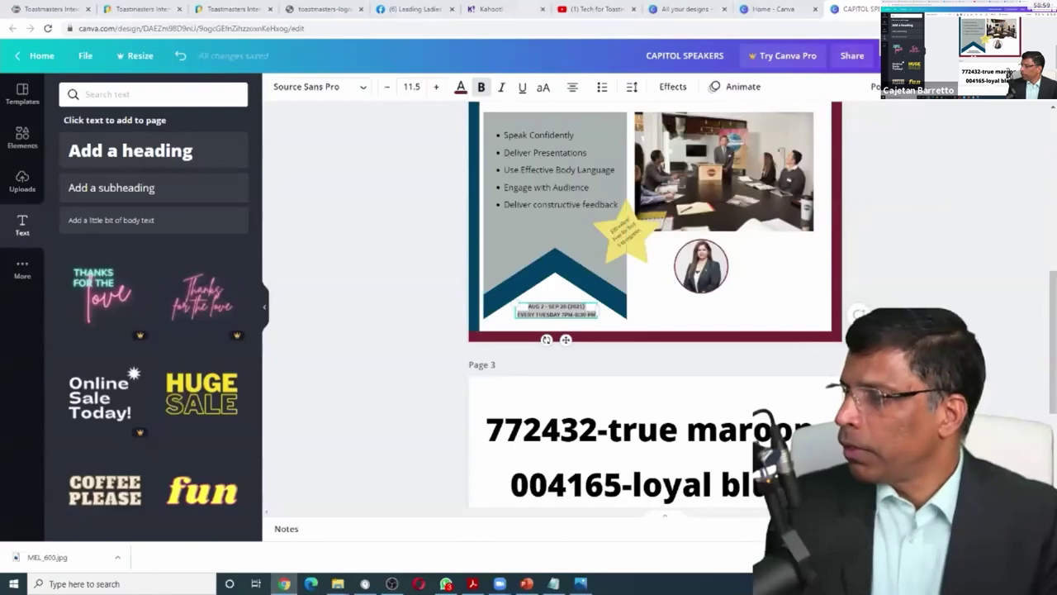
click(389, 337)
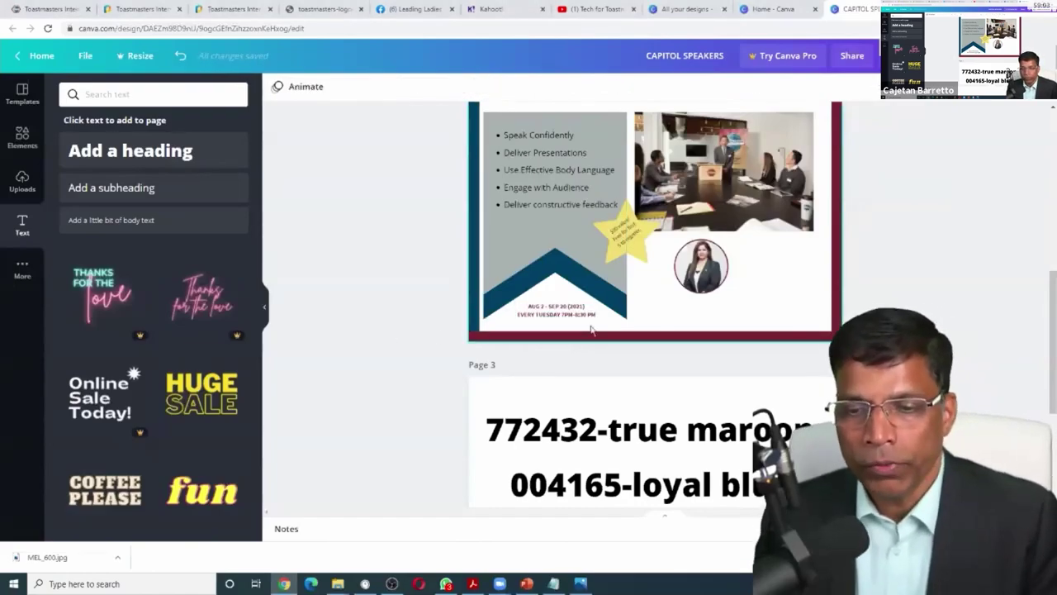
scroll(591, 330, down, 2)
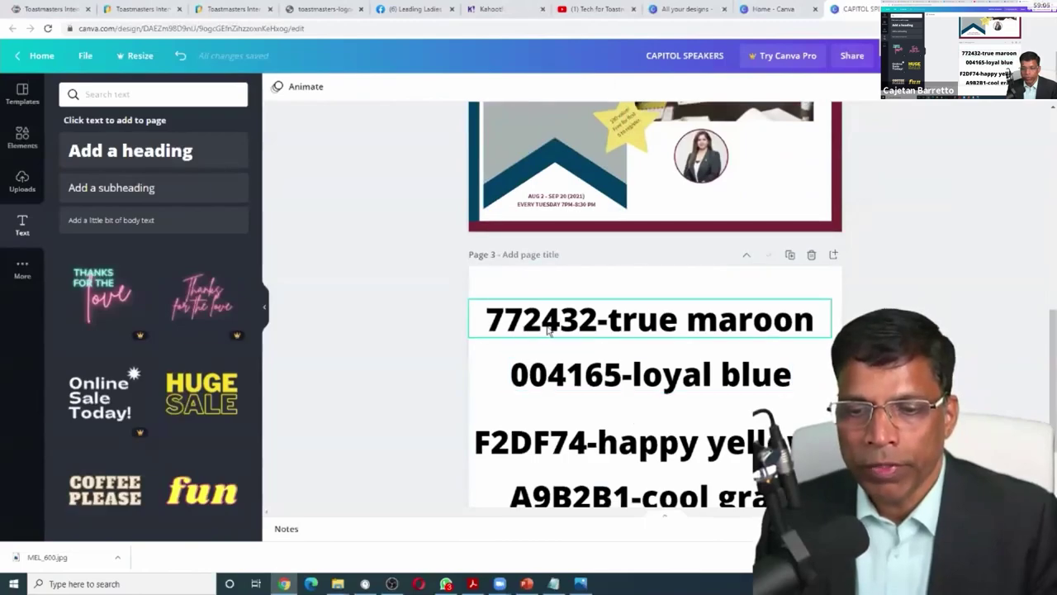
scroll(586, 326, up, 3)
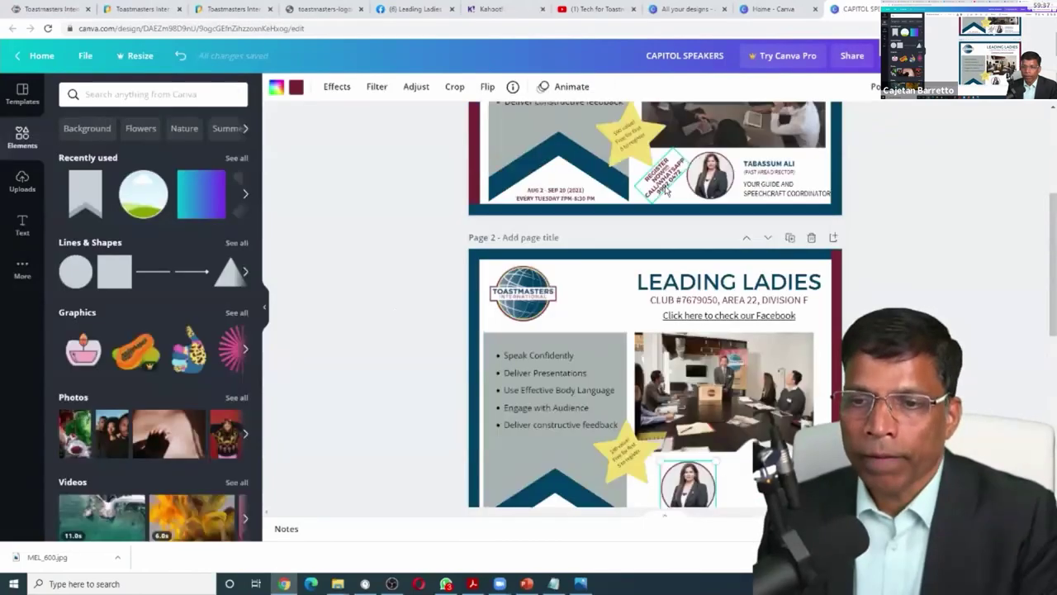
Step: Shift the round portrait right and place the rotated REGISTER NOW note beside it
click(665, 188)
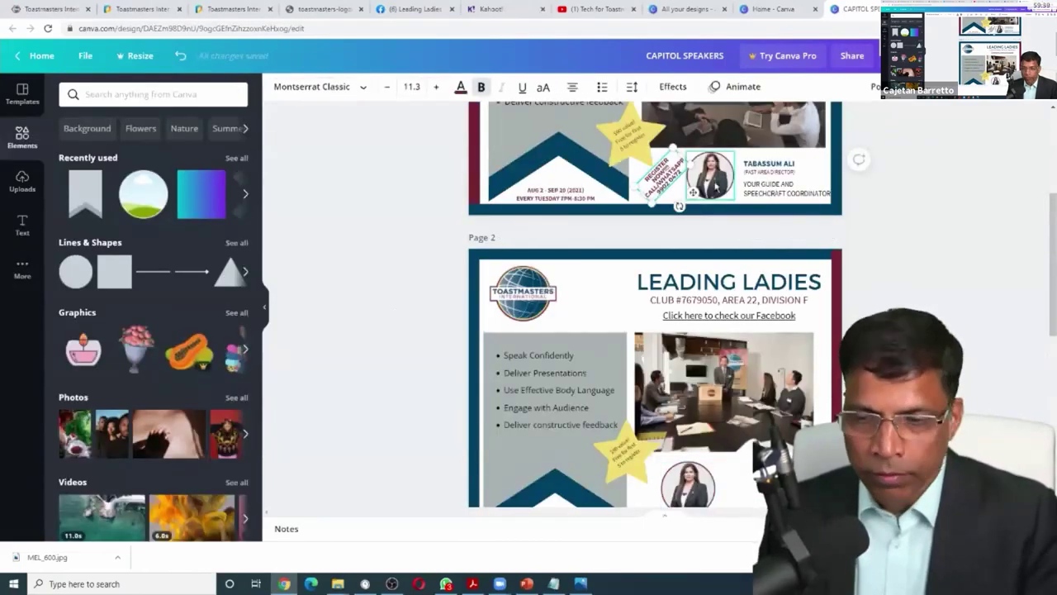
scroll(692, 325, down, 3)
drag(694, 326, 748, 322)
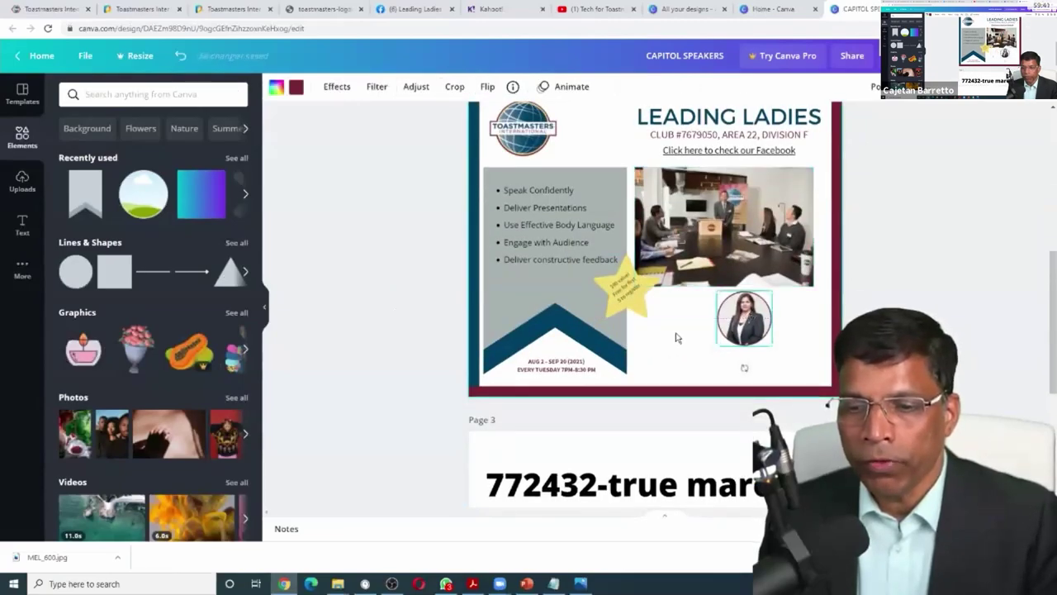
click(667, 354)
drag(693, 374, 694, 347)
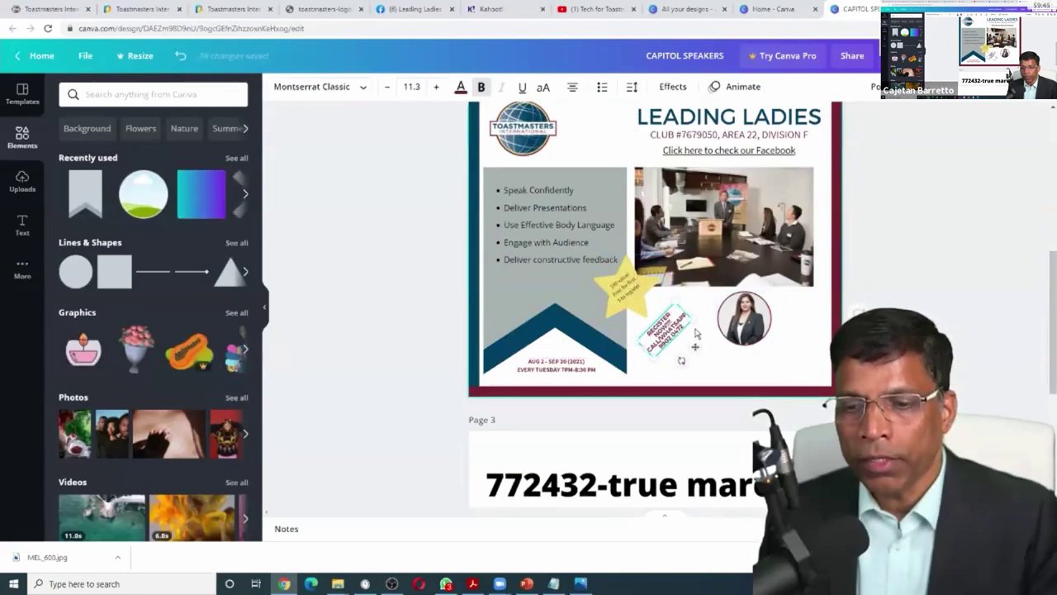
drag(750, 319, 740, 319)
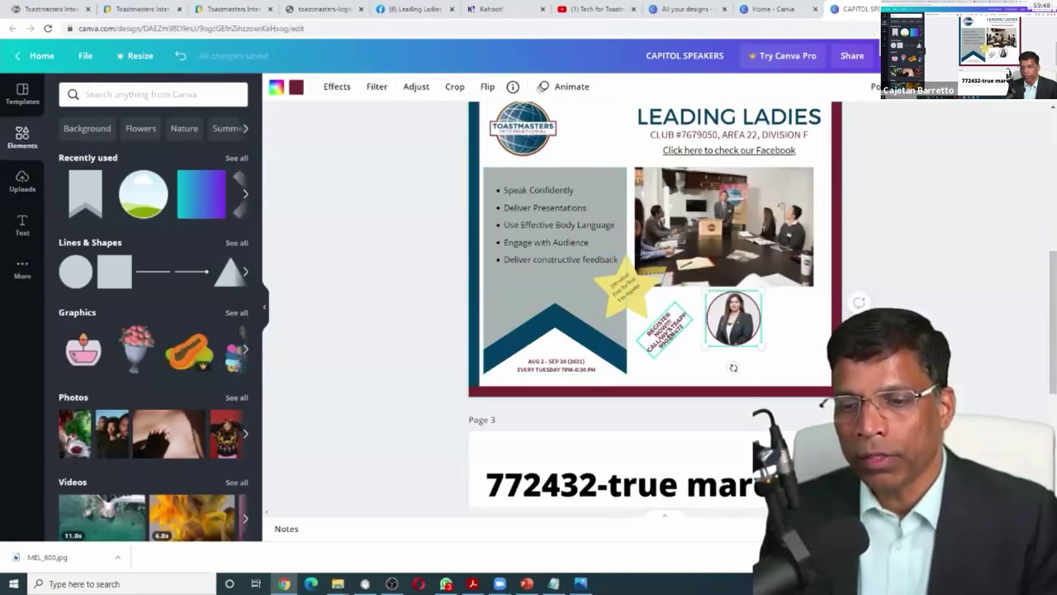
drag(672, 330, 666, 331)
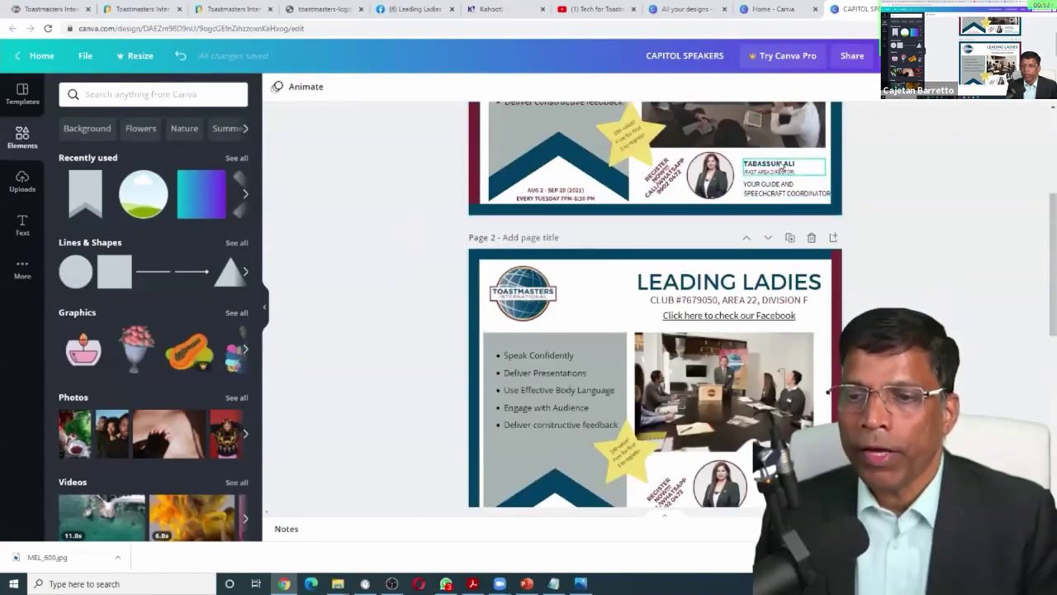
Step: Paste page 1's name and title caption onto page 2 beside the portrait
click(781, 168)
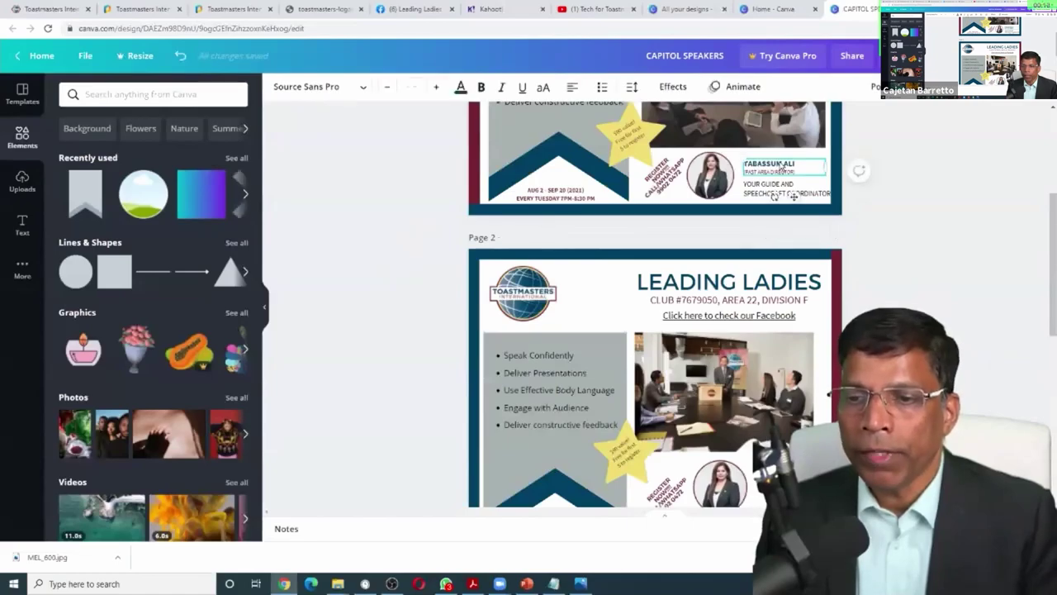
scroll(776, 207, down, 3)
click(772, 259)
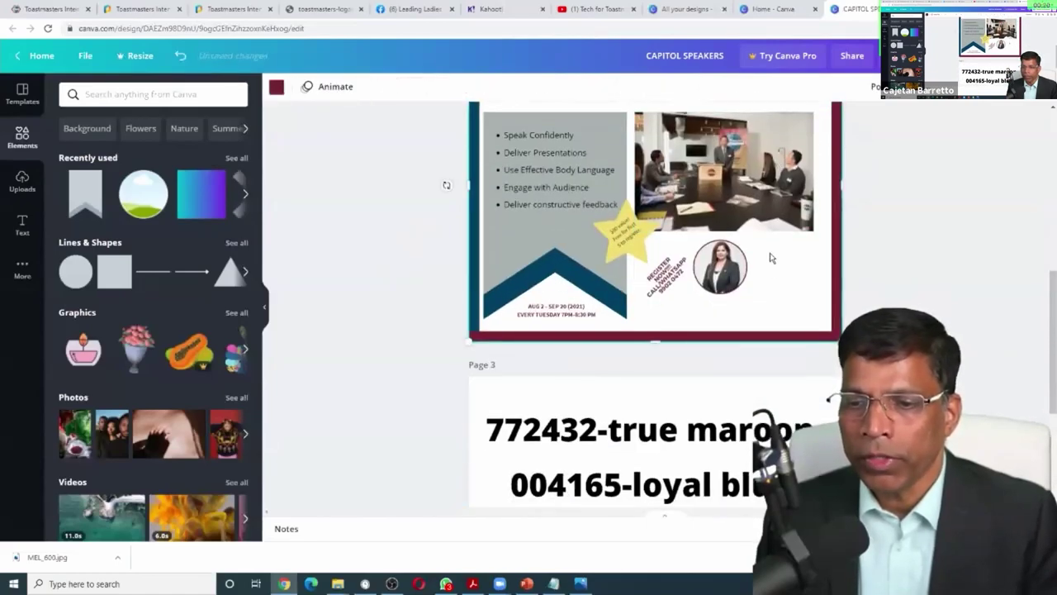
key(ctrl+v)
drag(784, 296, 788, 255)
Step: Bring over the guide and coordinator line and settle the REGISTER NOW note beside the portrait
scroll(788, 248, up, 2)
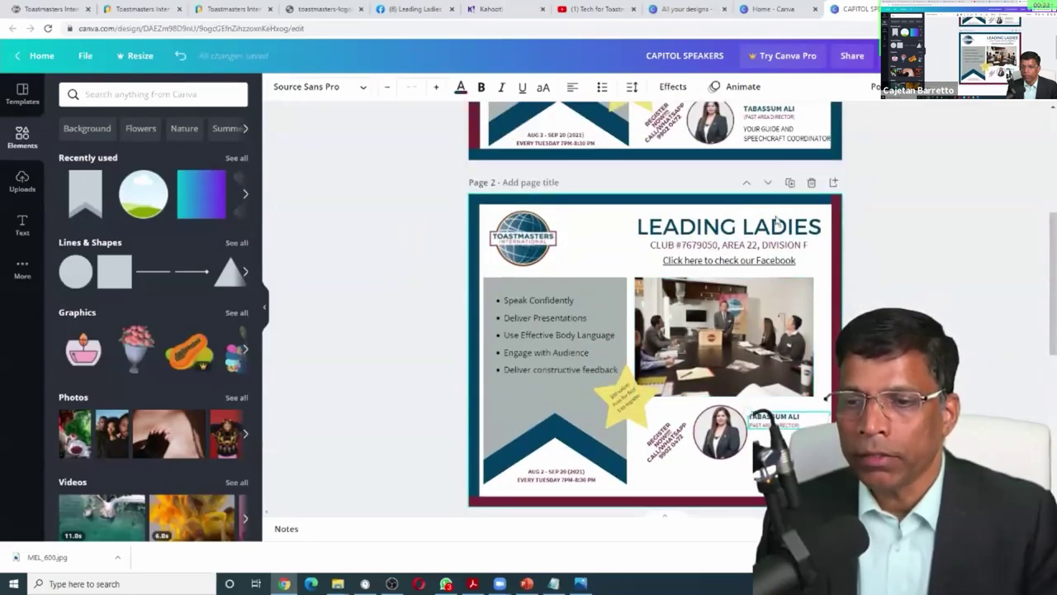
click(791, 138)
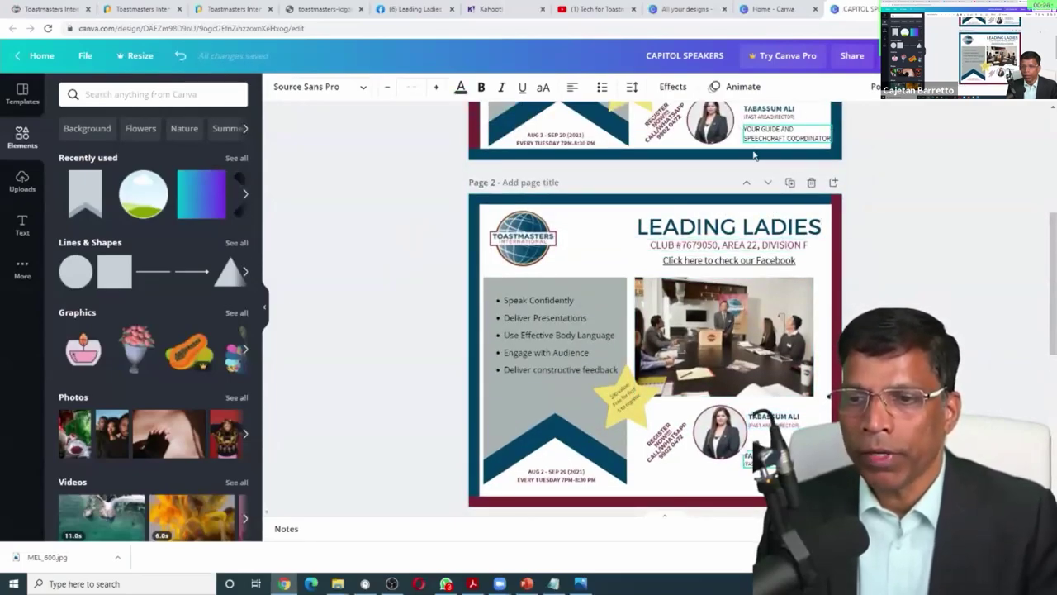
click(753, 155)
scroll(753, 247, down, 2)
drag(783, 253, 782, 269)
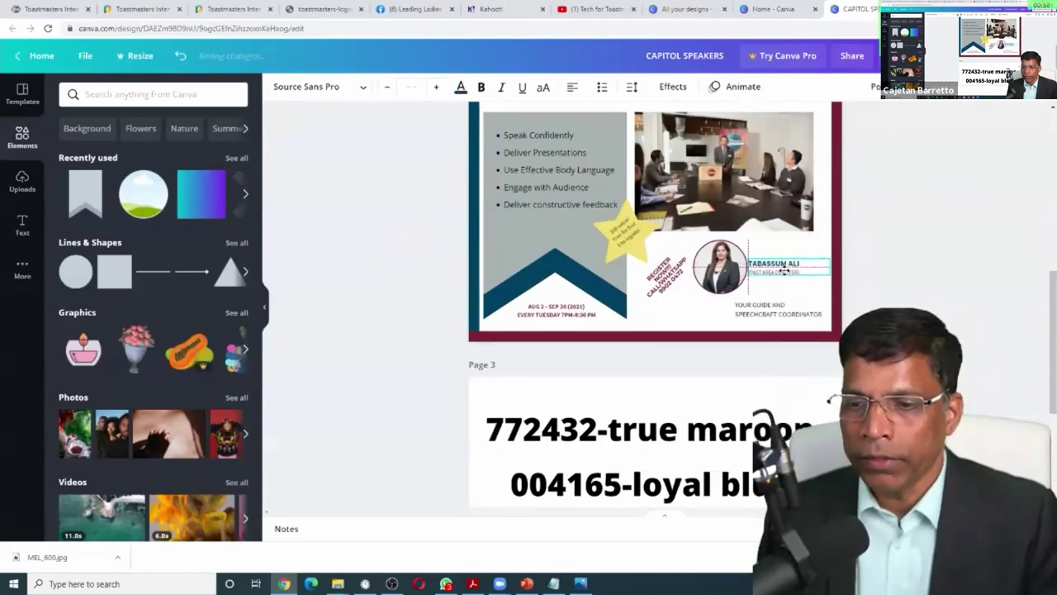
drag(669, 276, 661, 291)
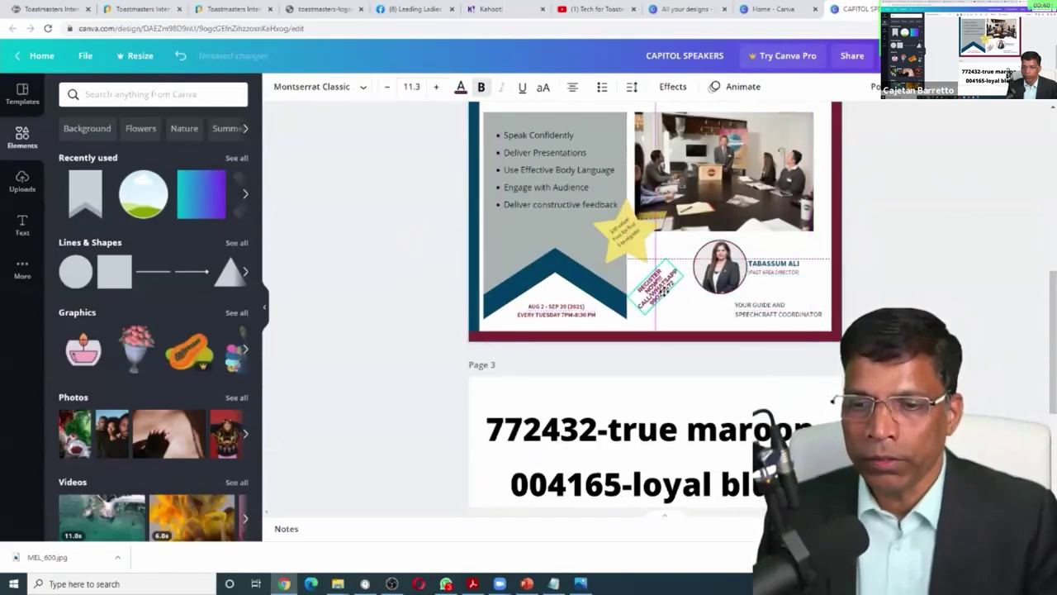
click(967, 243)
scroll(967, 243, up, 1)
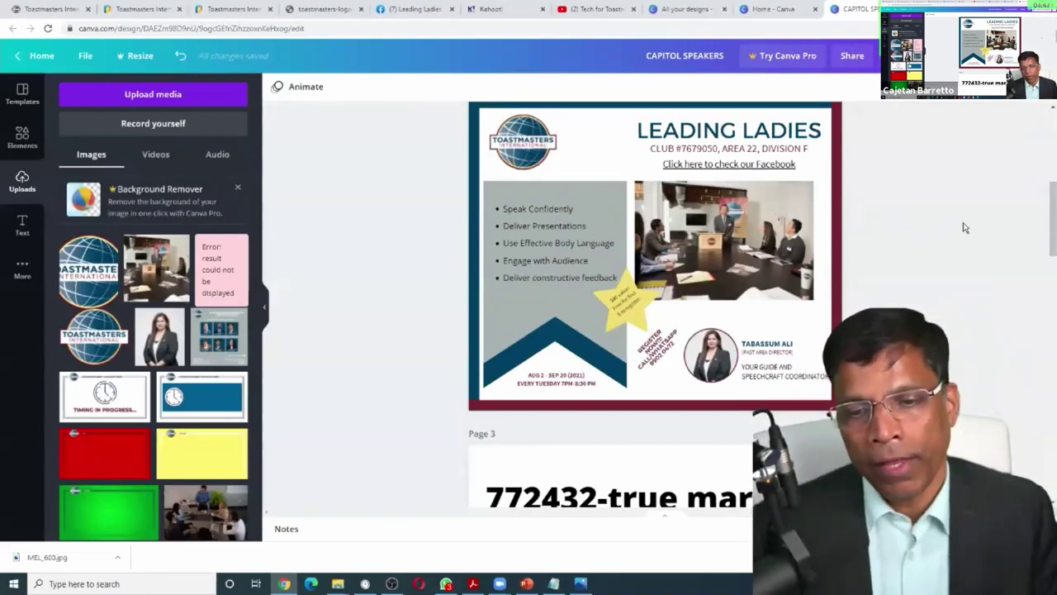
Step: Select and then deselect the page 2 bullet list text box
click(552, 231)
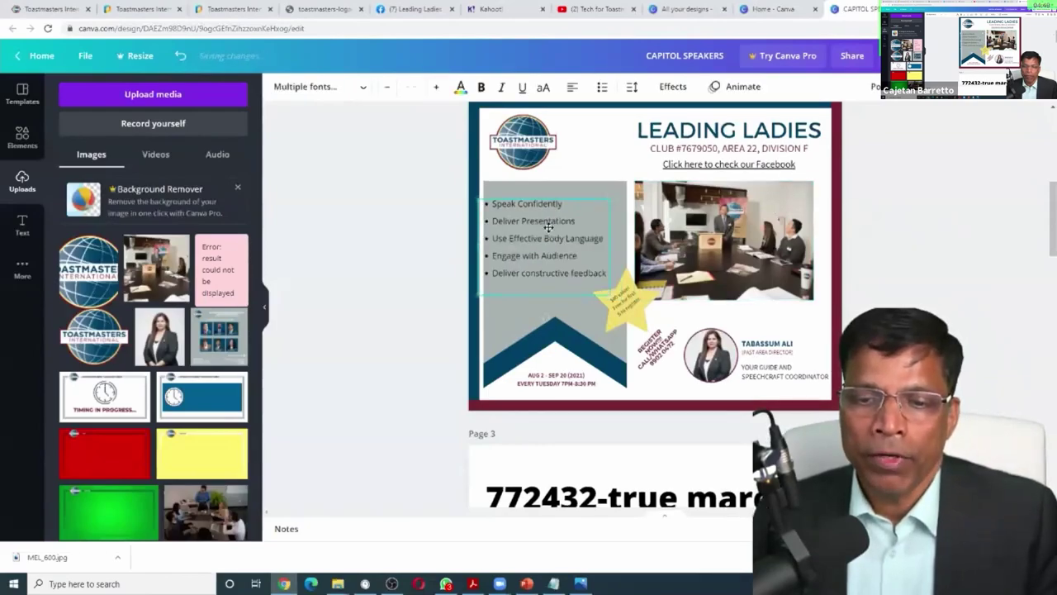
click(416, 255)
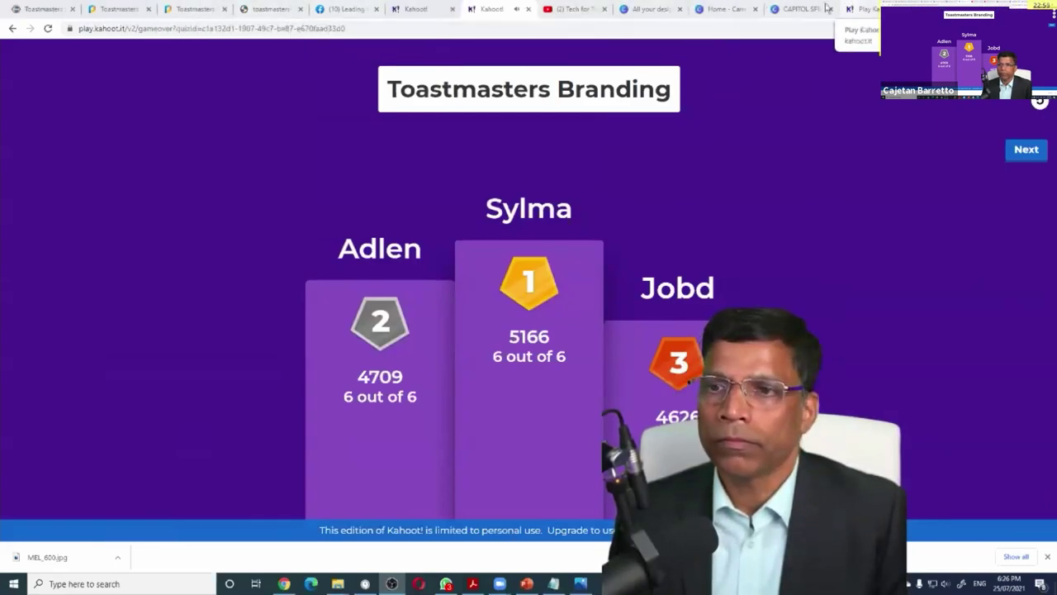
Step: Return to the Canva newsletter and scroll down to blank Page 6
click(794, 9)
scroll(499, 205, down, 15)
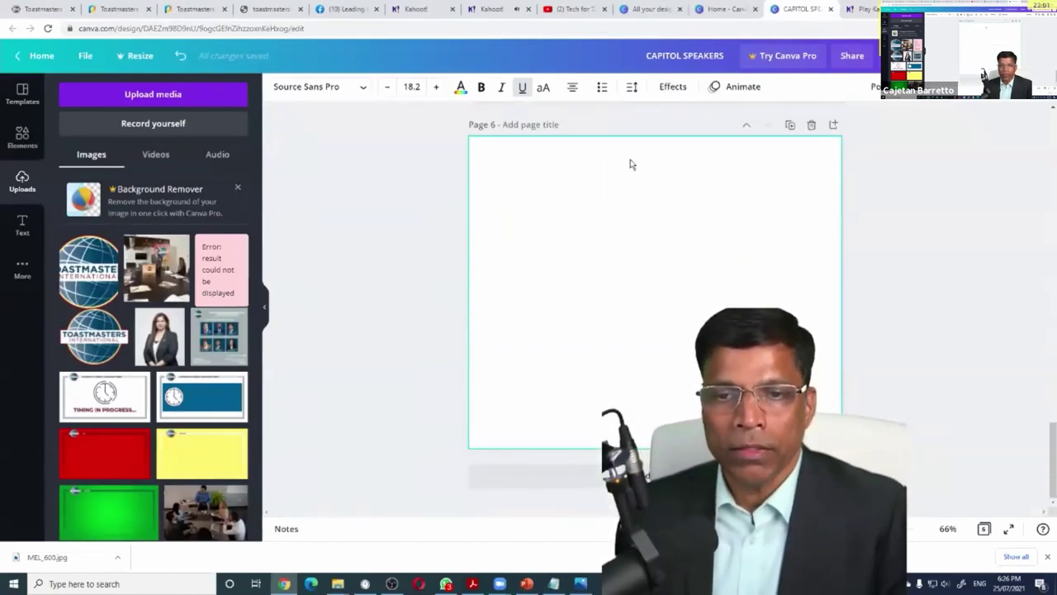
Step: Search the Elements library for 'gradients'
click(23, 140)
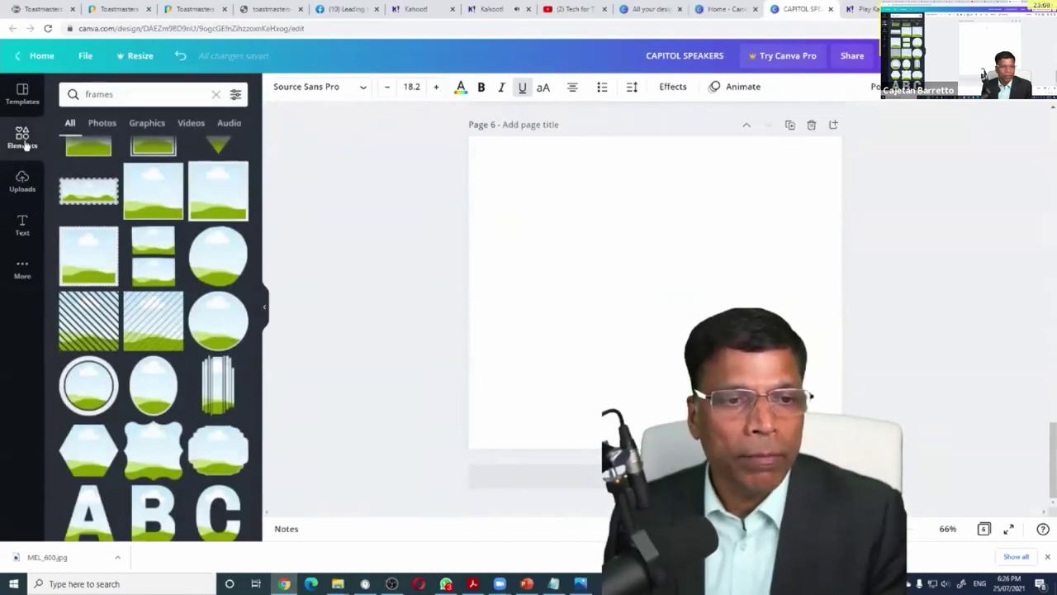
click(120, 97)
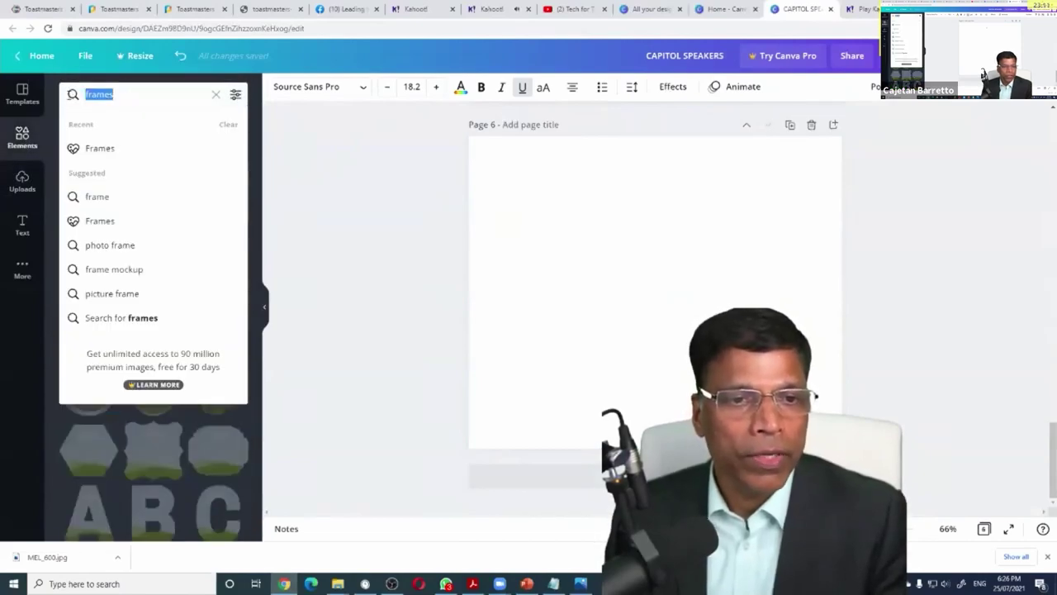
text(gradient)
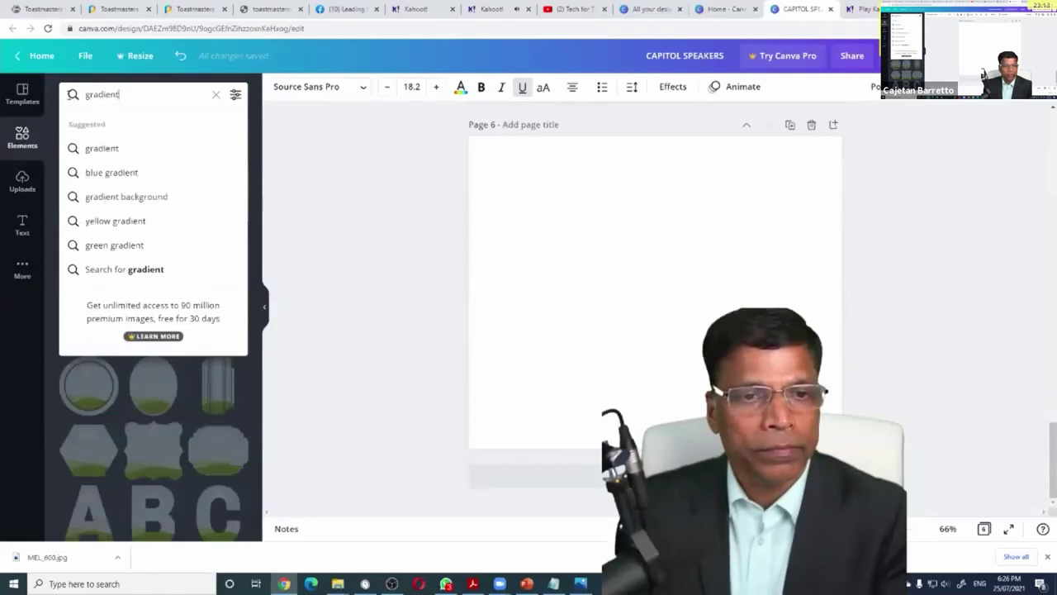
text(s)
key(Return)
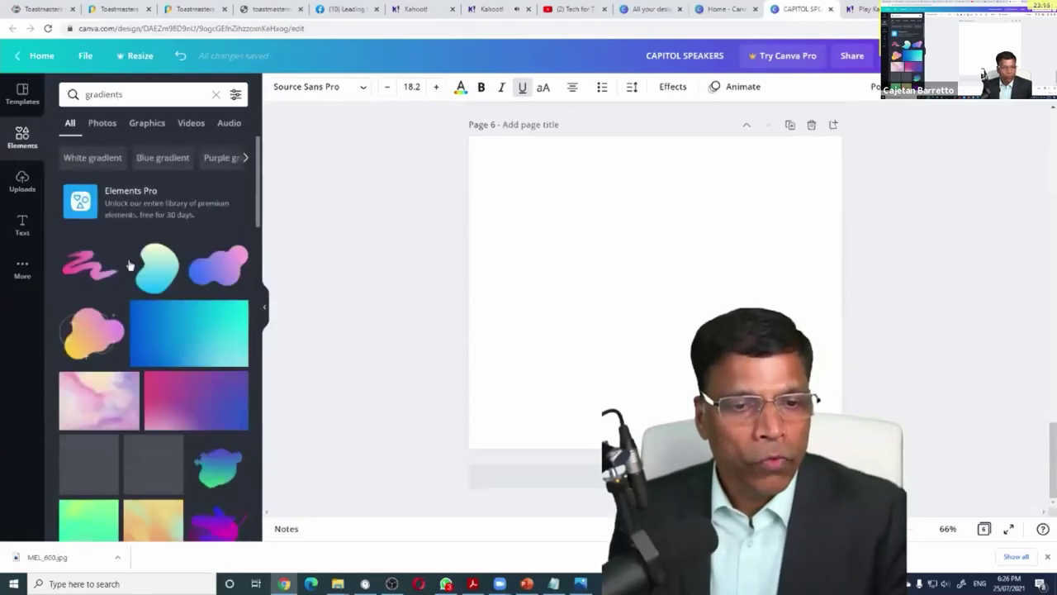
Step: Place the teal-to-purple gradient square from the results onto page 6
scroll(130, 265, down, 10)
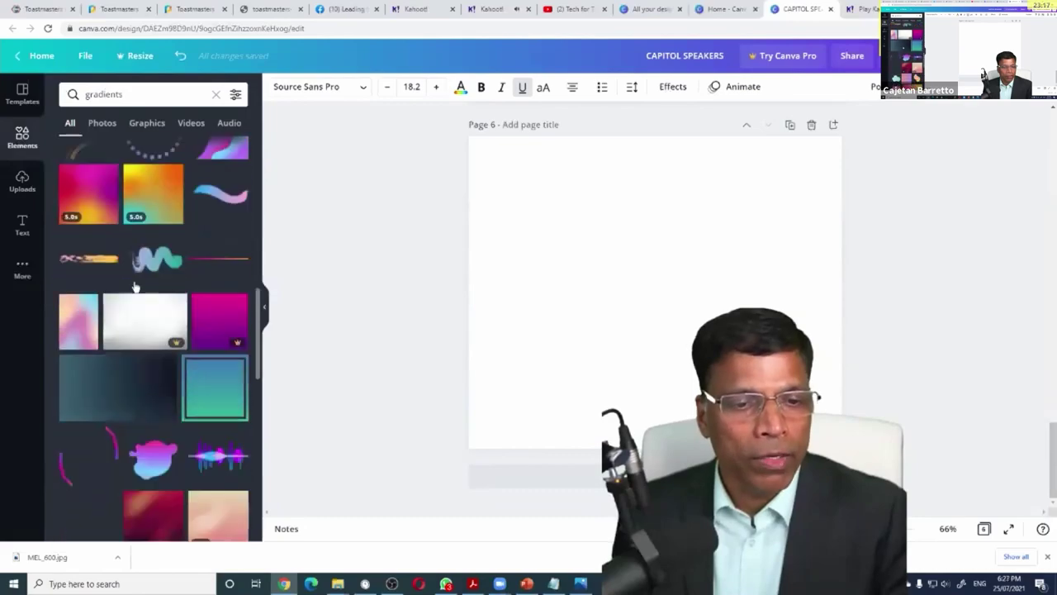
scroll(135, 287, down, 5)
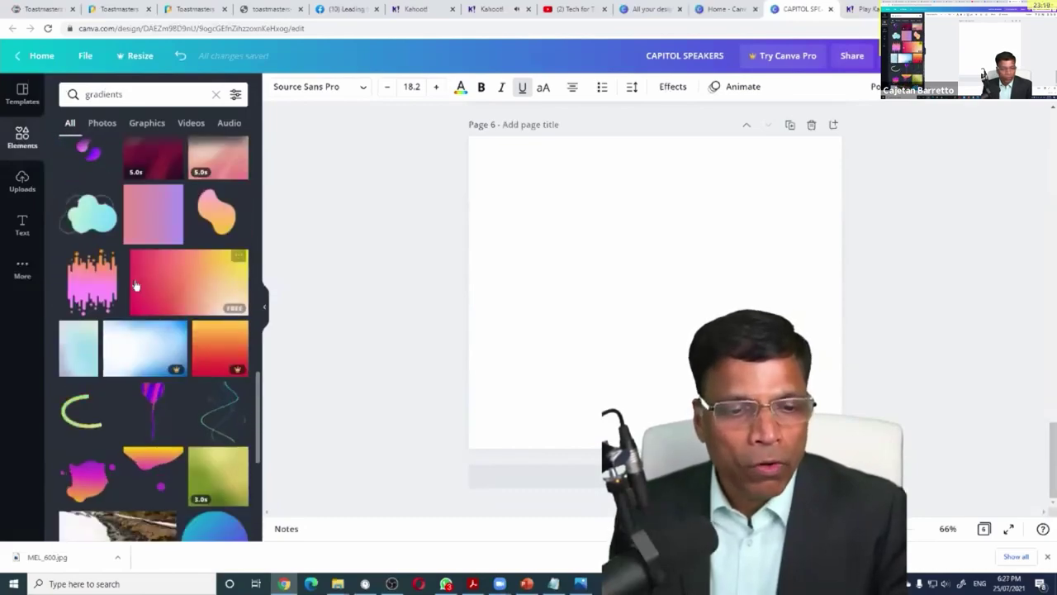
scroll(136, 285, down, 8)
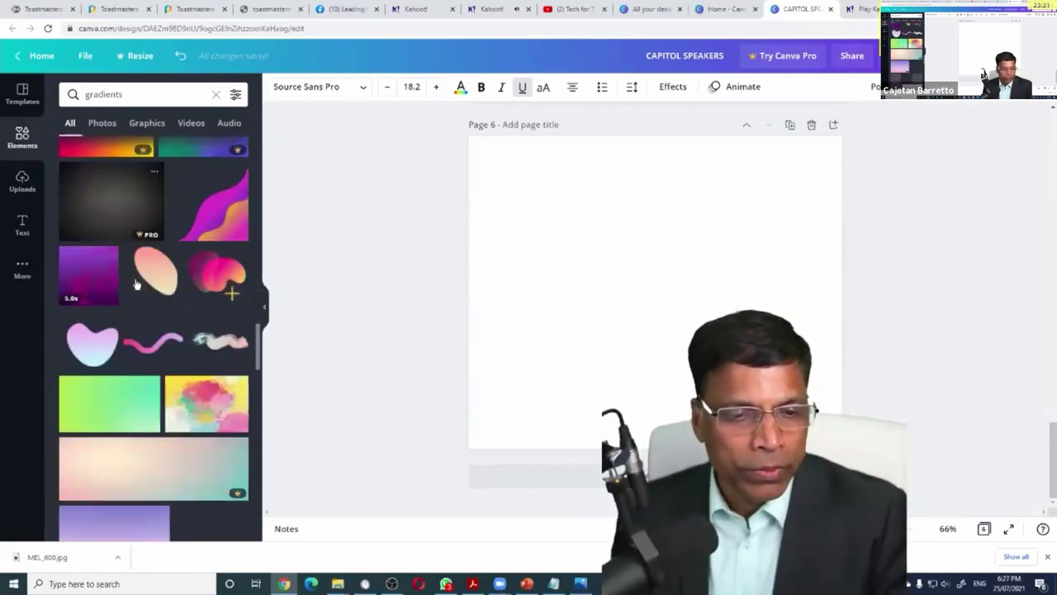
scroll(136, 284, down, 10)
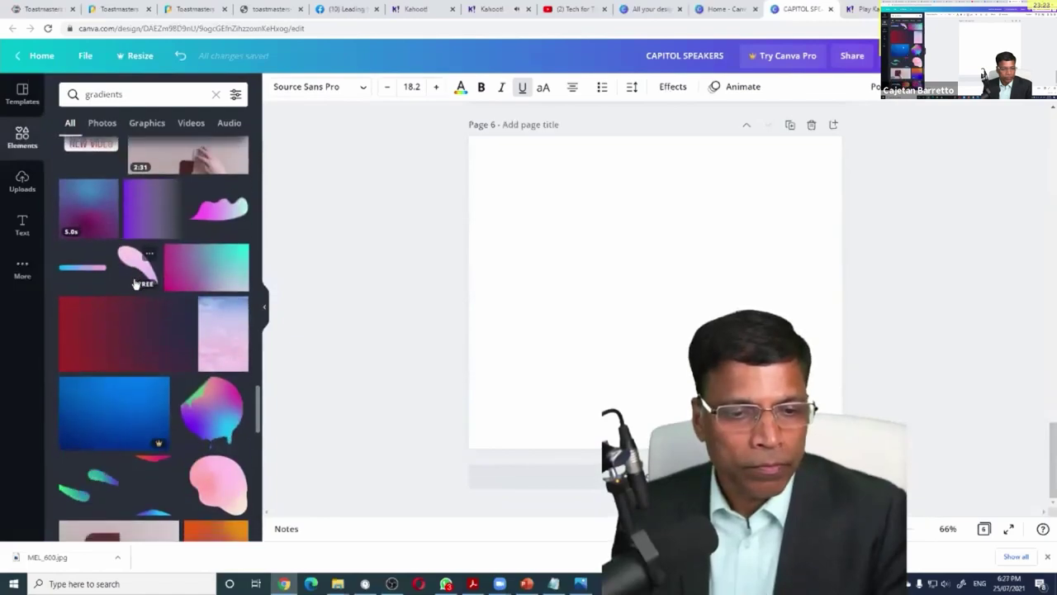
scroll(136, 284, down, 10)
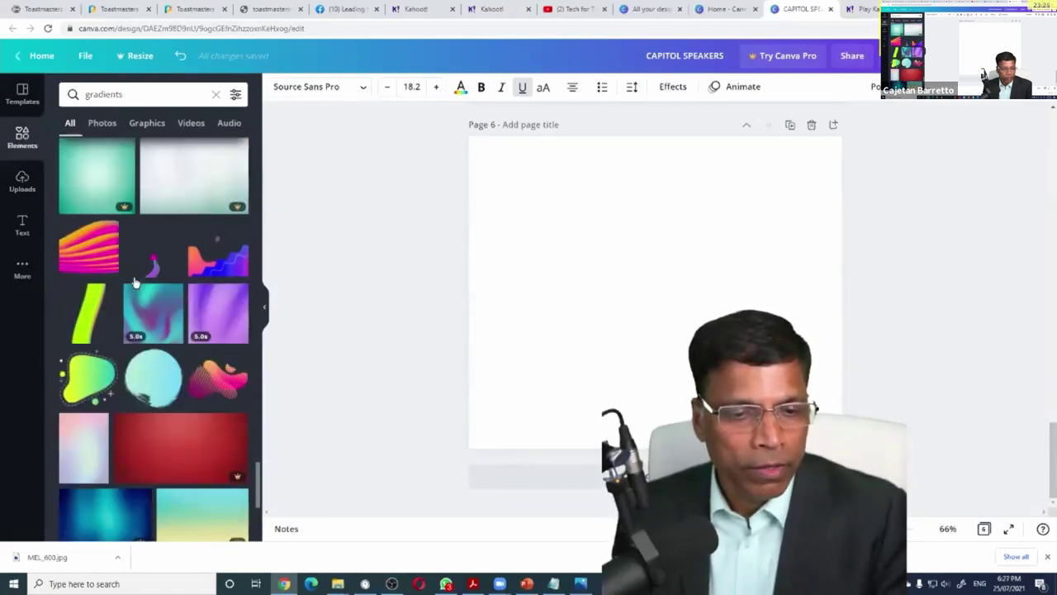
scroll(135, 283, down, 10)
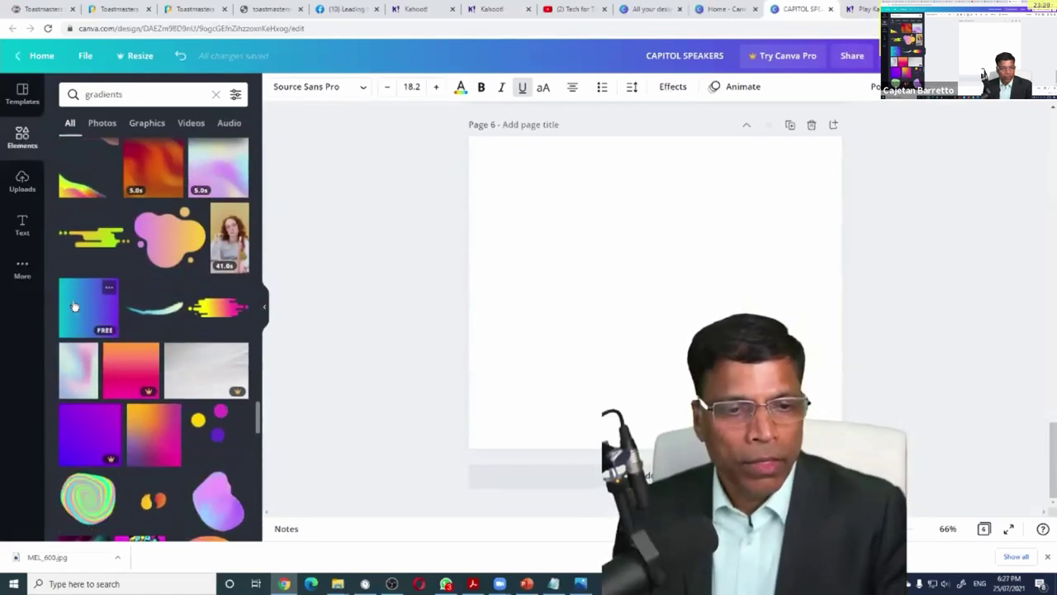
scroll(79, 301, down, 2)
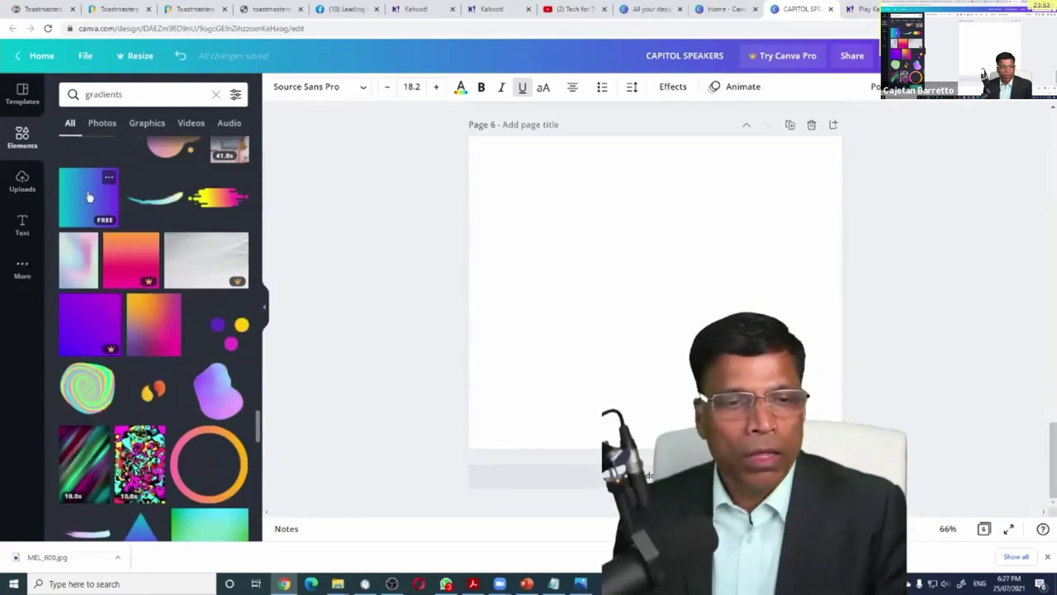
drag(89, 196, 584, 214)
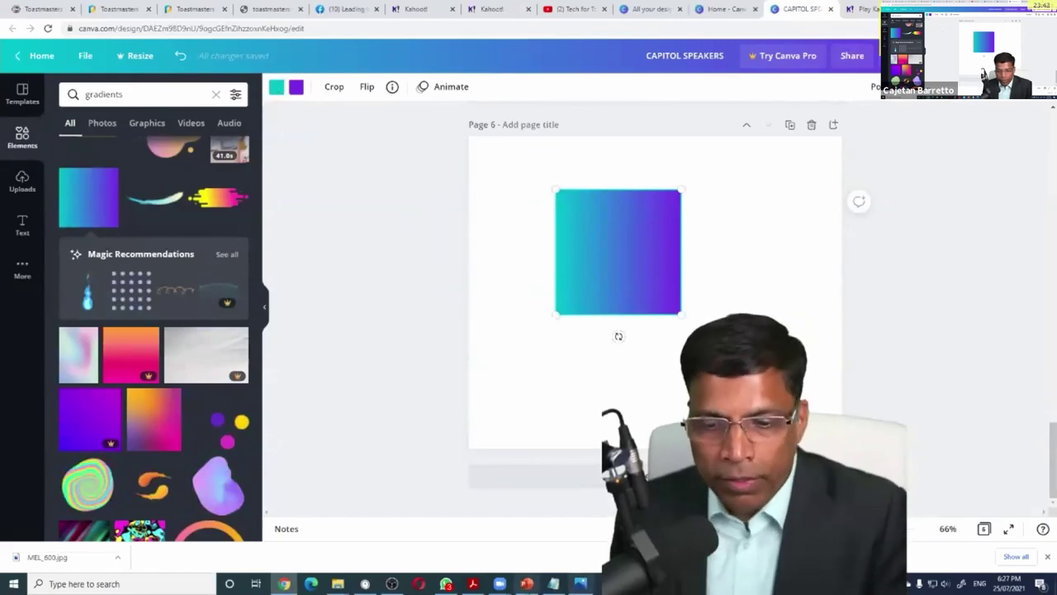
Step: Scroll the Toastmasters brand manual to the Gradient Colors page 13
click(475, 588)
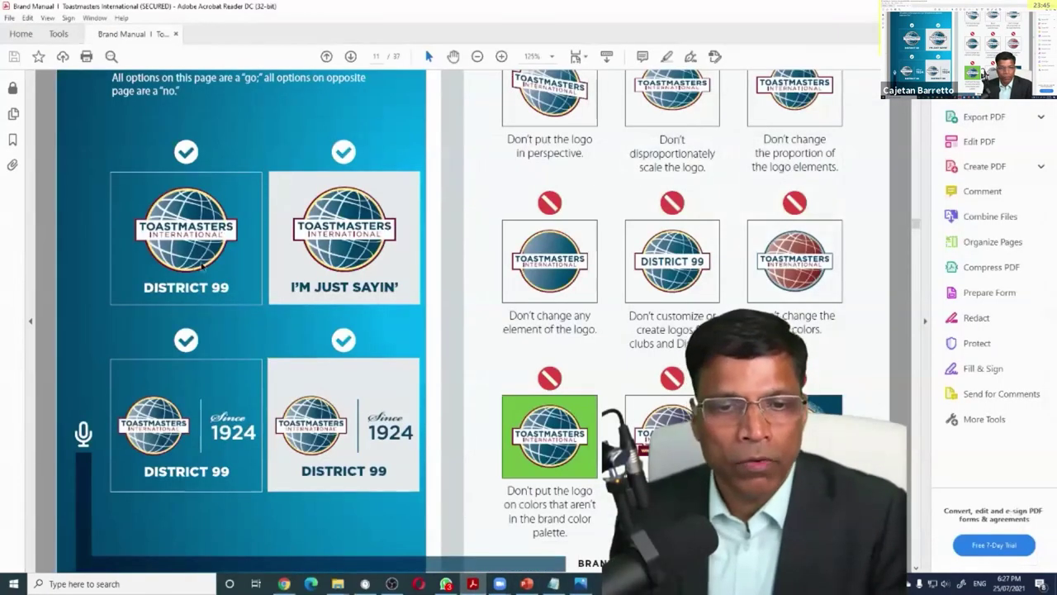
scroll(217, 235, down, 3)
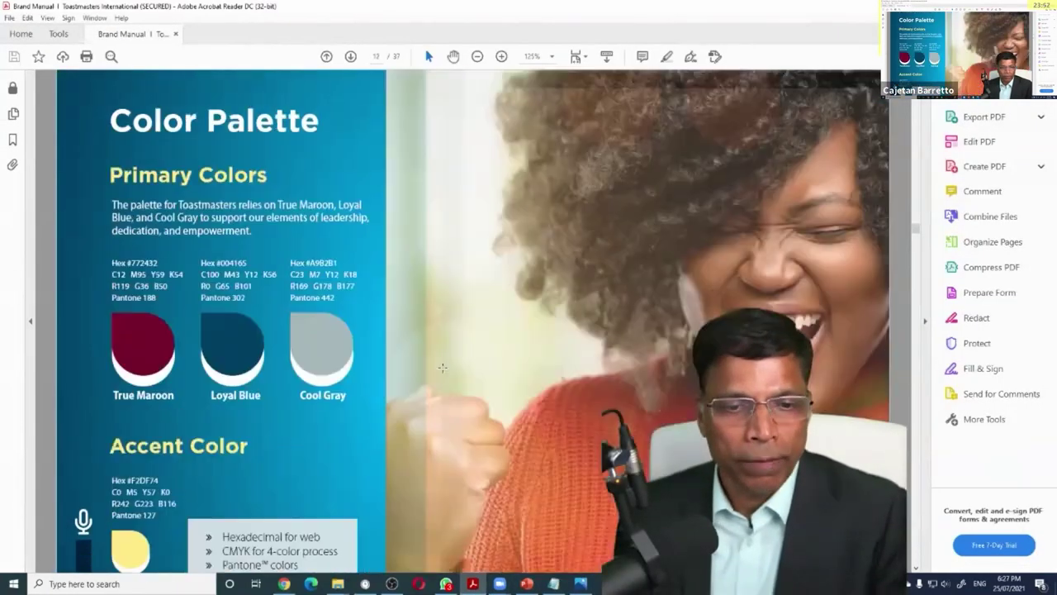
scroll(915, 455, down, 5)
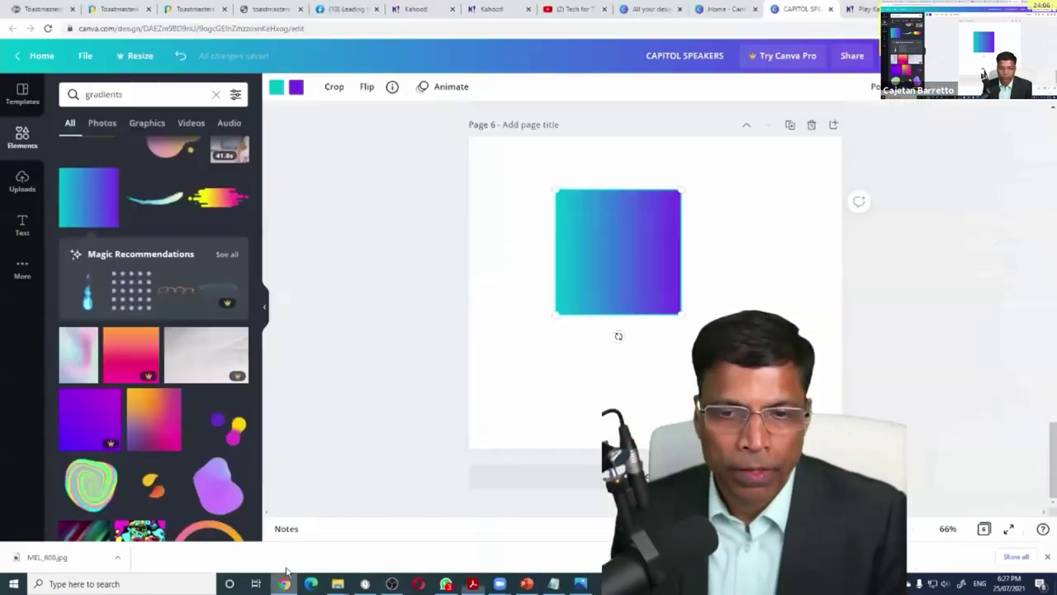
Step: Set the gradient square's first colour to deep maroon #3B0104, checking the brand manual's codes
click(283, 583)
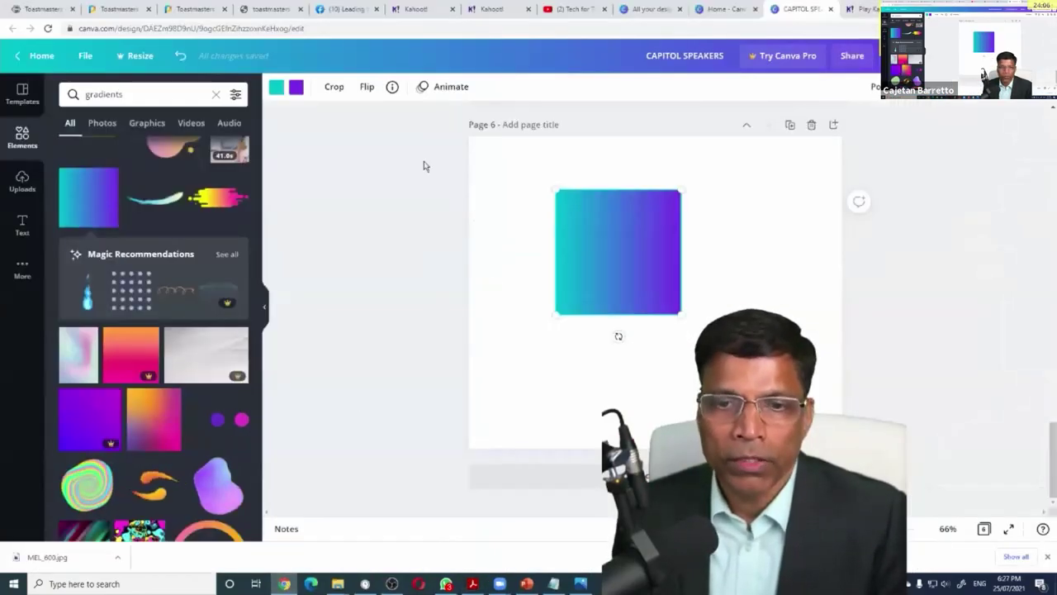
click(276, 86)
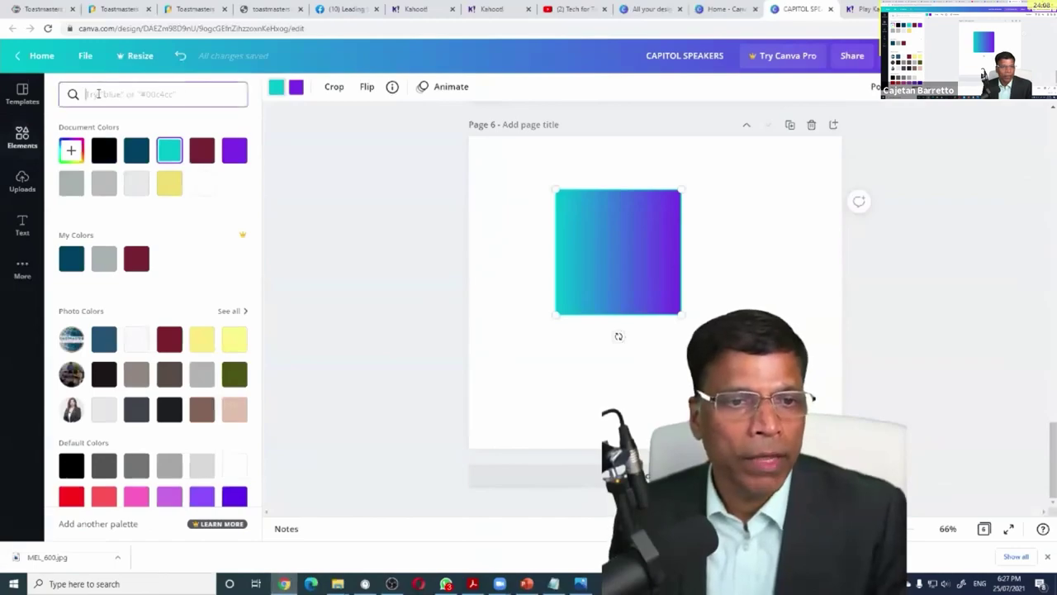
text(3B0104)
click(71, 148)
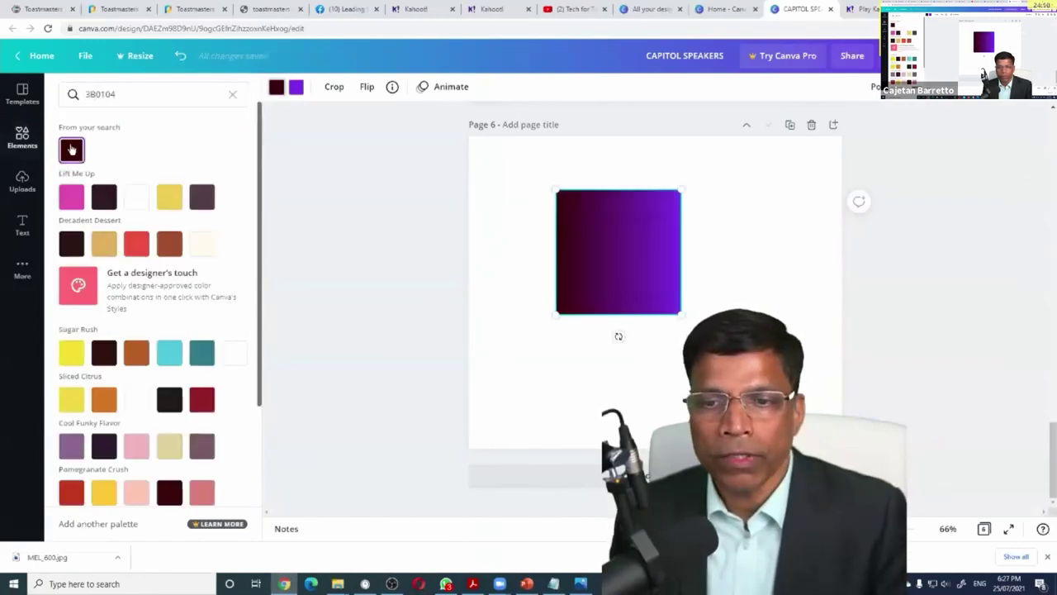
click(472, 583)
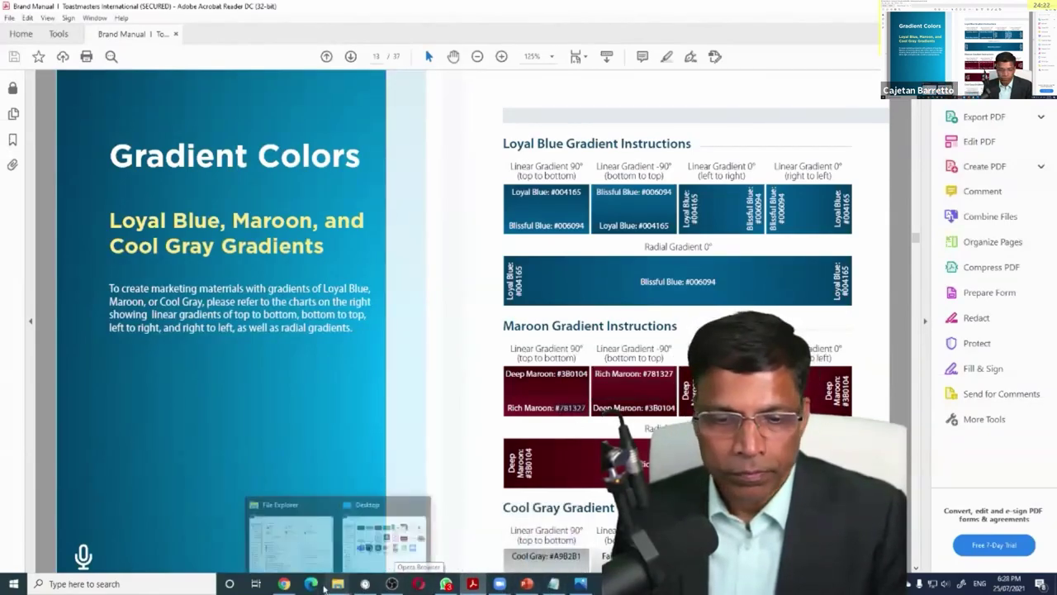
click(313, 533)
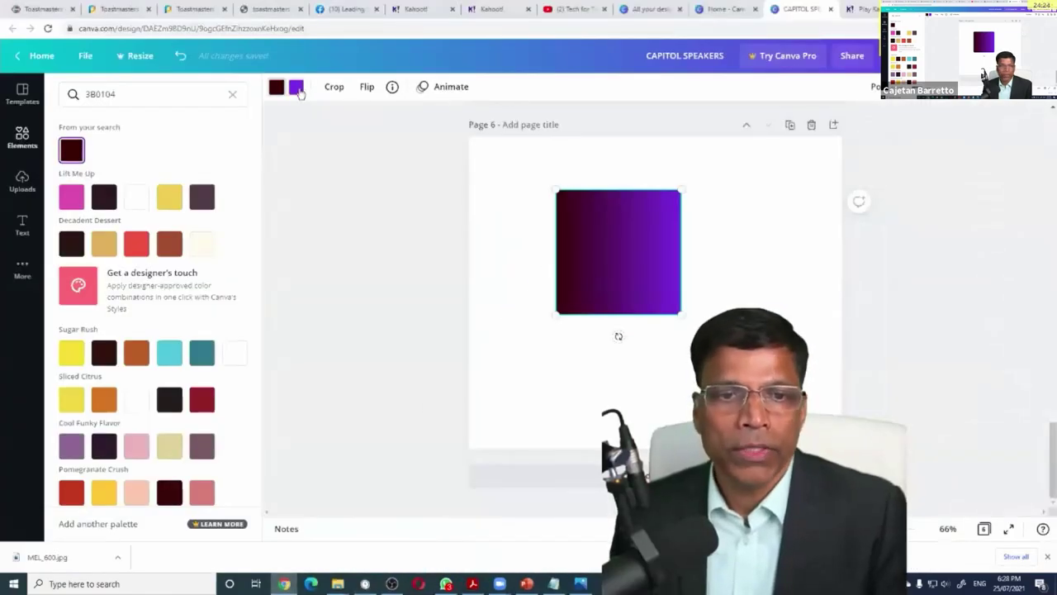
Step: Set the gradient's second colour to maroon #781327
drag(165, 98, 33, 96)
text(781327)
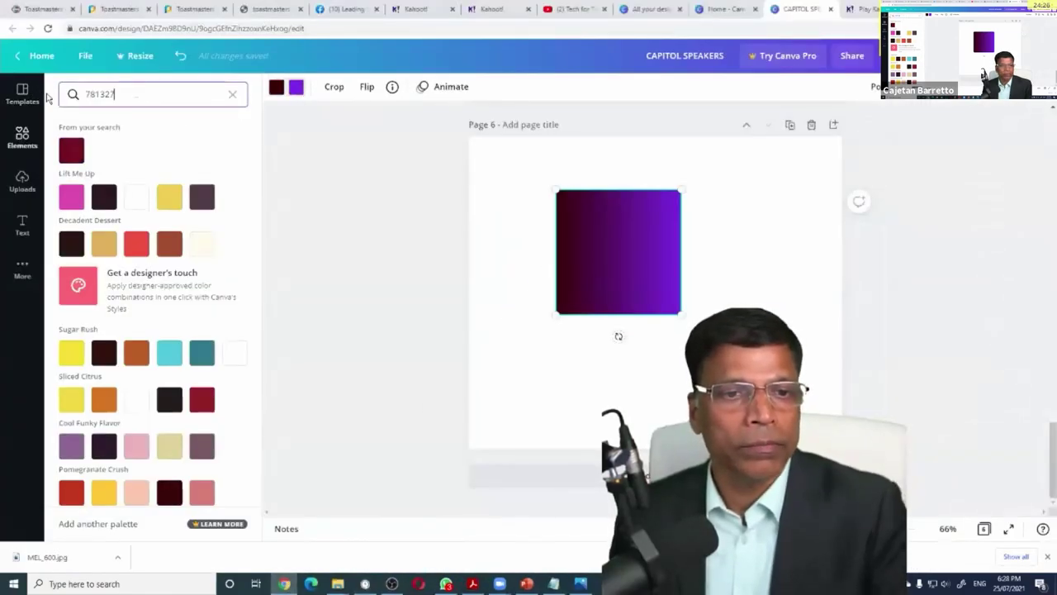
click(71, 150)
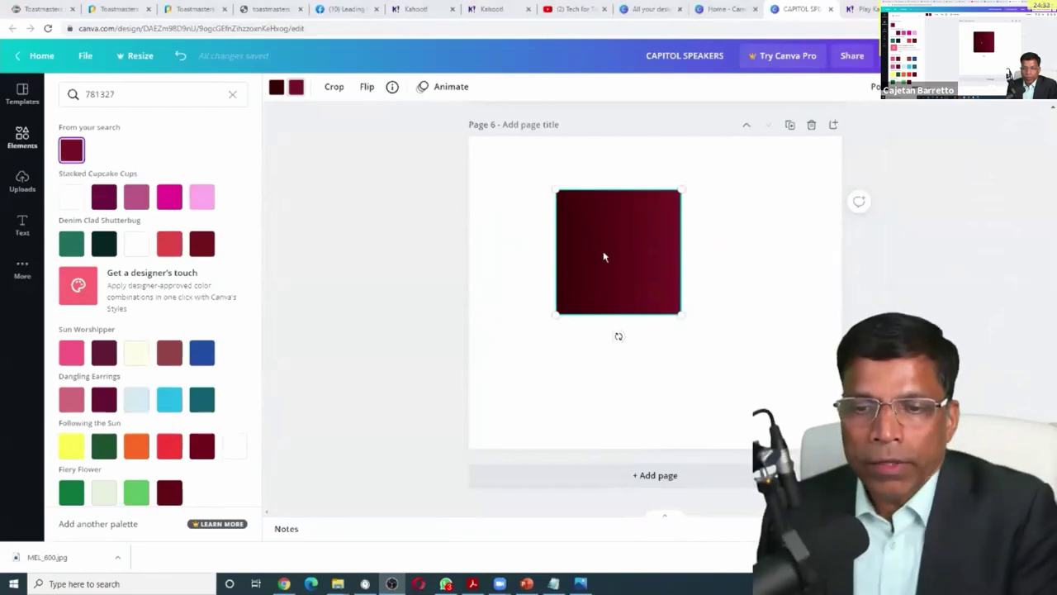
Step: Move and enlarge the maroon gradient square to cover all of page 6
drag(604, 257, 526, 206)
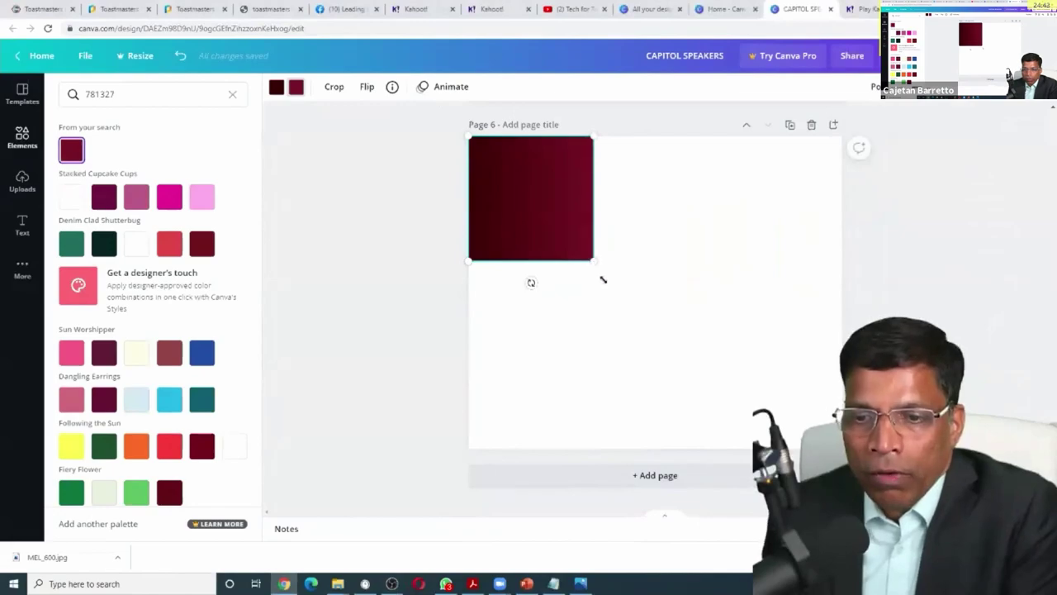
drag(603, 279, 852, 529)
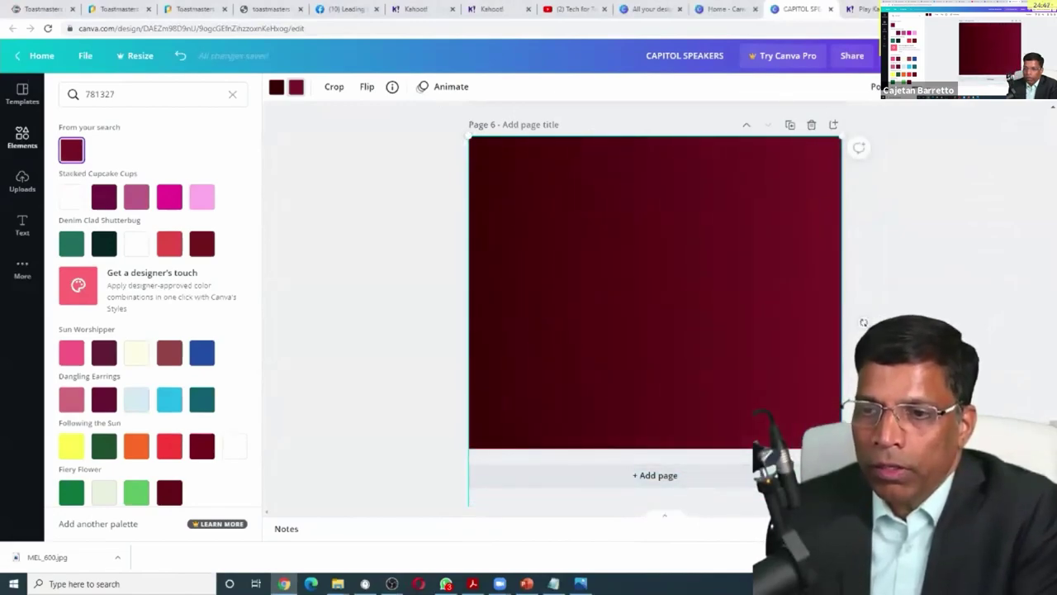
key(Escape)
click(887, 245)
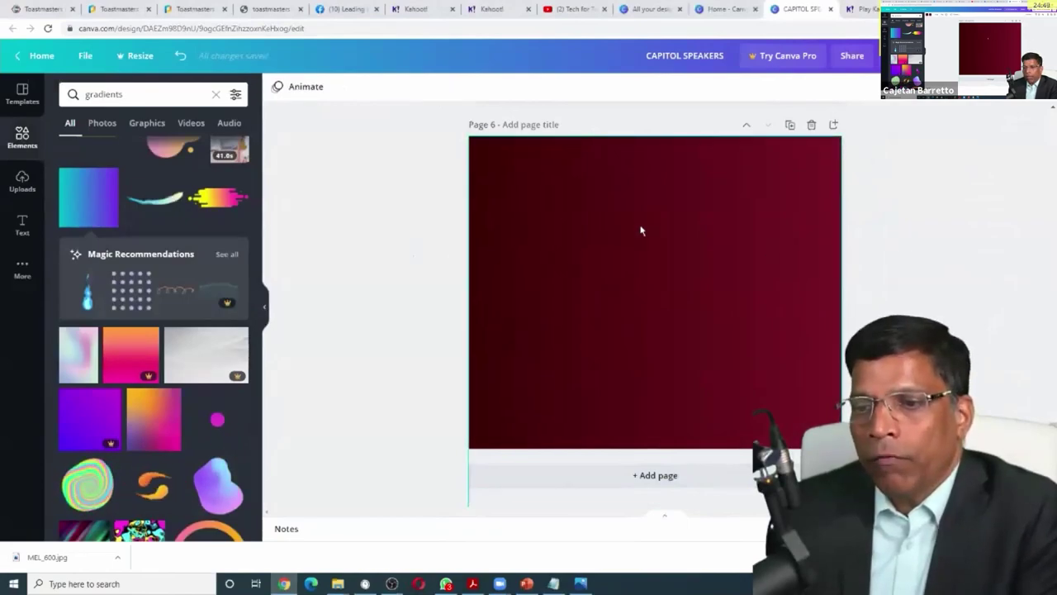
click(641, 230)
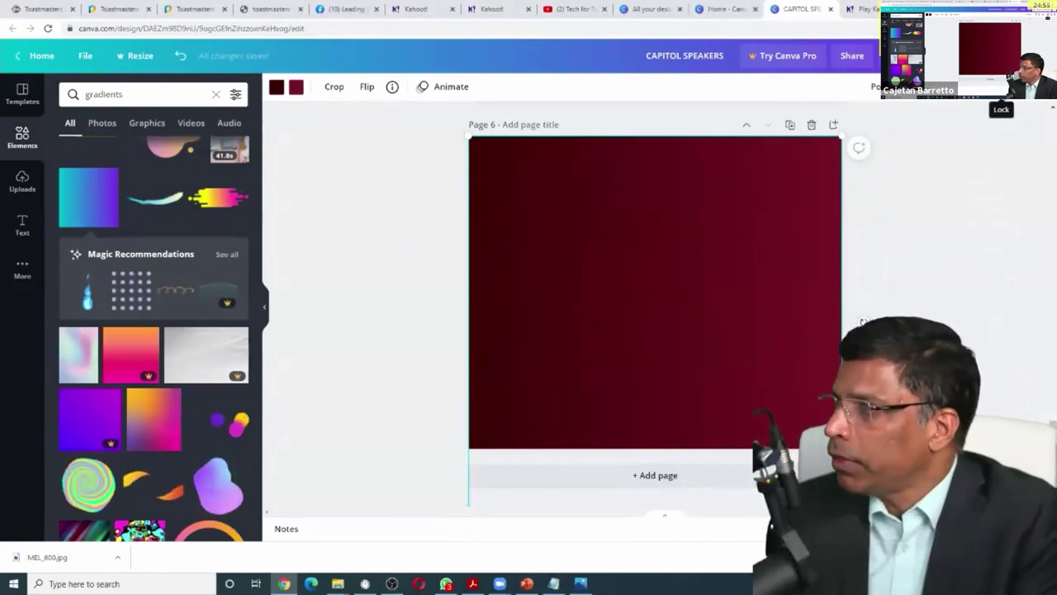
Step: Lock the maroon gradient background in place on page 6
click(1000, 87)
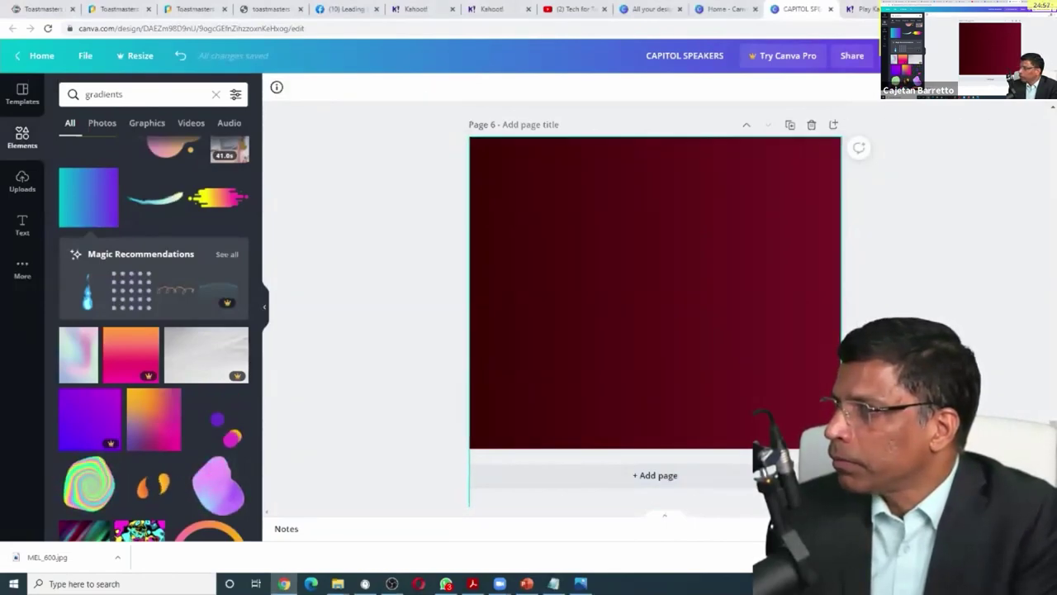
click(552, 248)
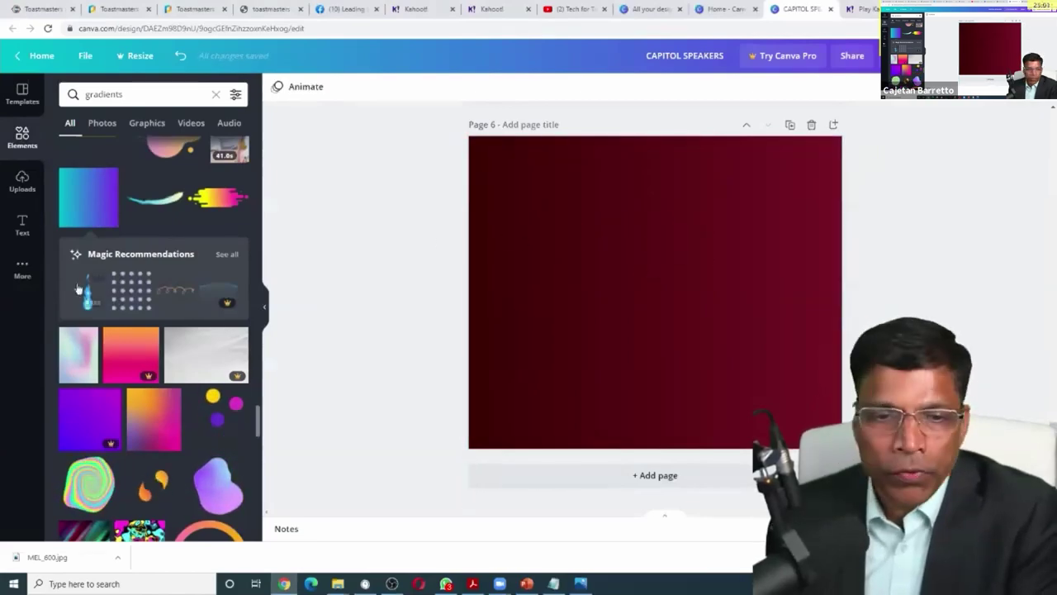
click(19, 190)
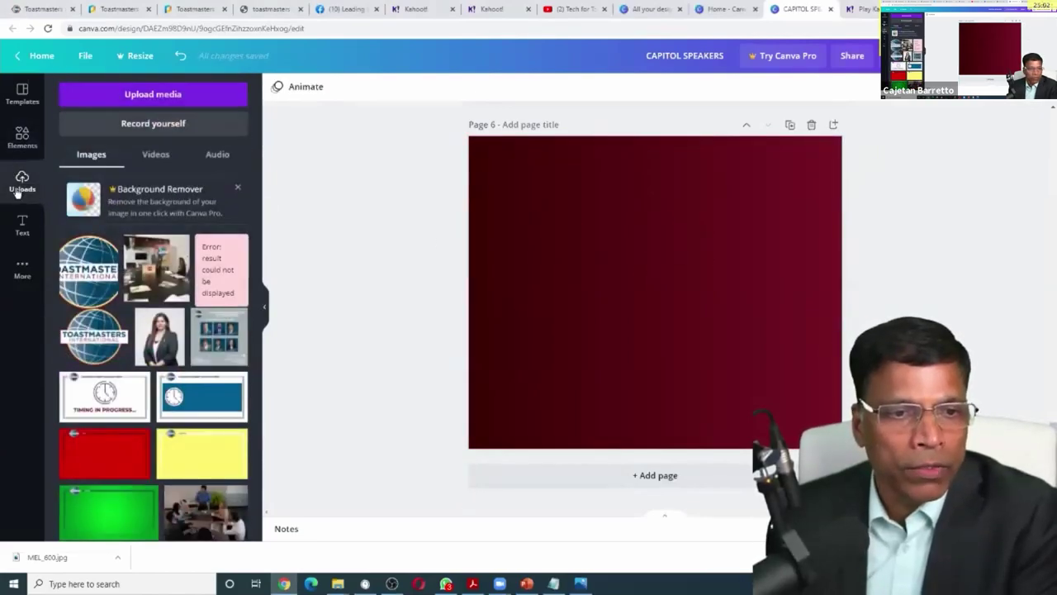
click(21, 139)
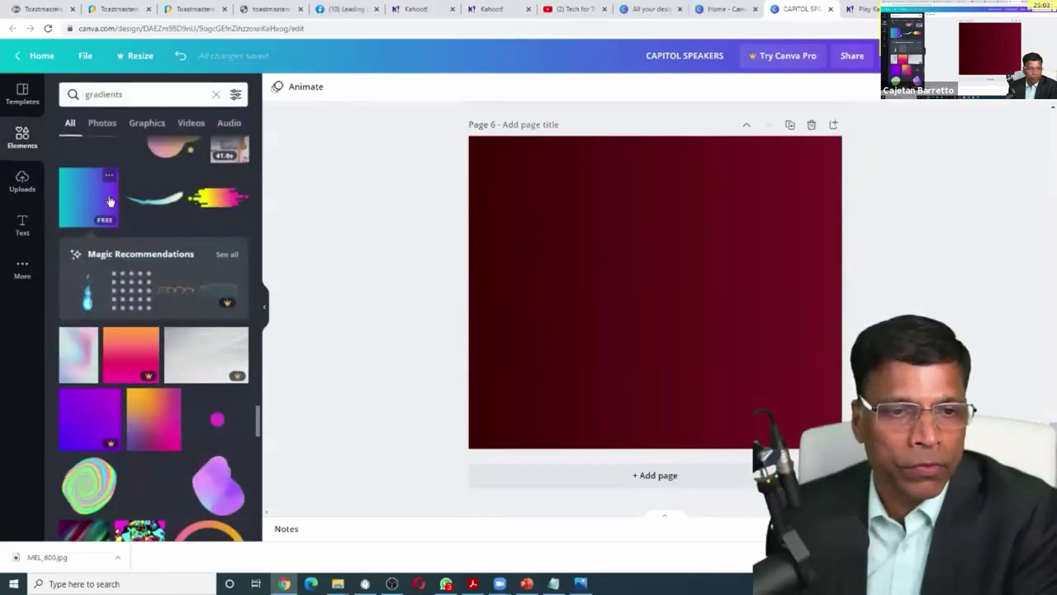
Step: Add a lighter maroon circle to page 6, shrink it and centre it
click(216, 95)
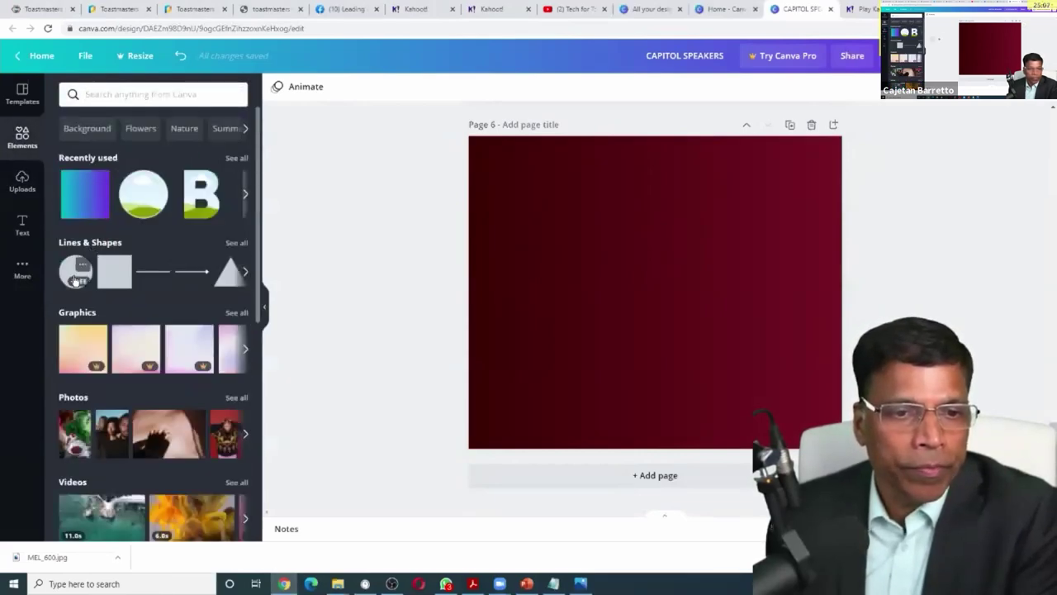
drag(76, 281, 525, 217)
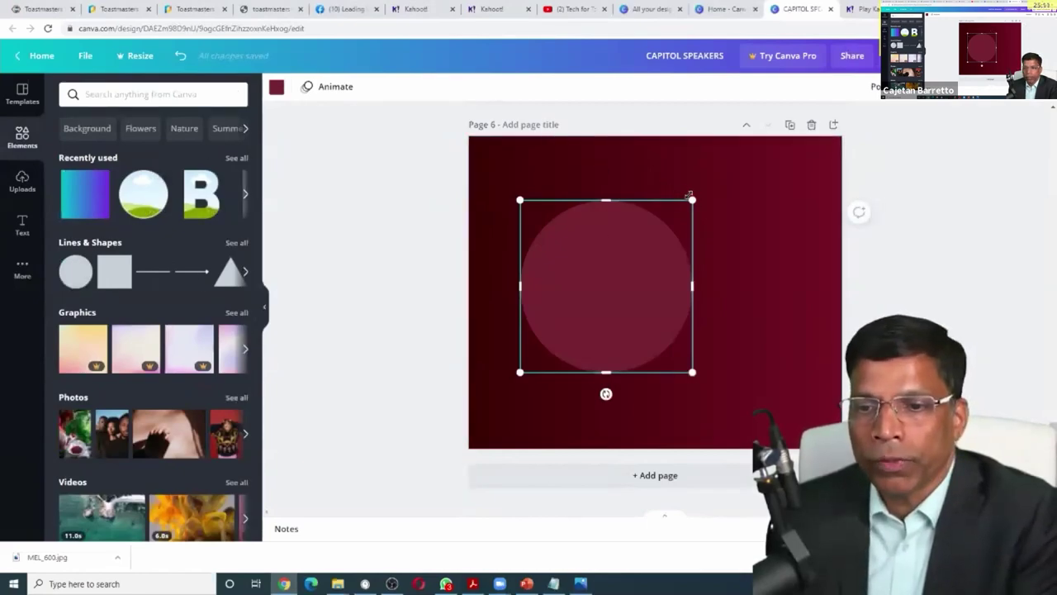
drag(691, 199, 600, 286)
drag(555, 315, 547, 248)
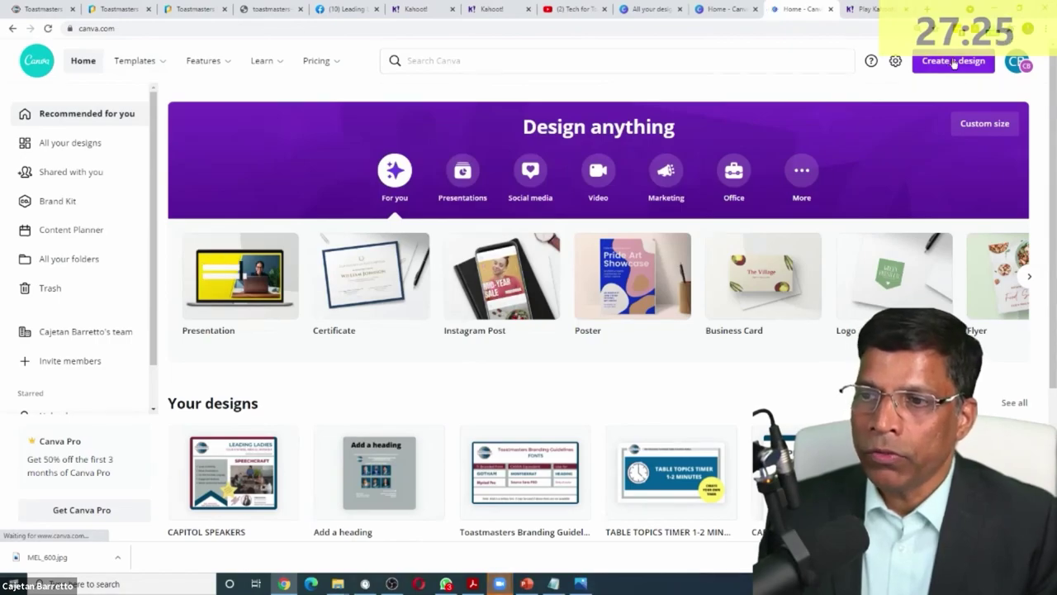
Step: Start a new Newsletter design by searching 'newsletter' in Create a design
click(954, 63)
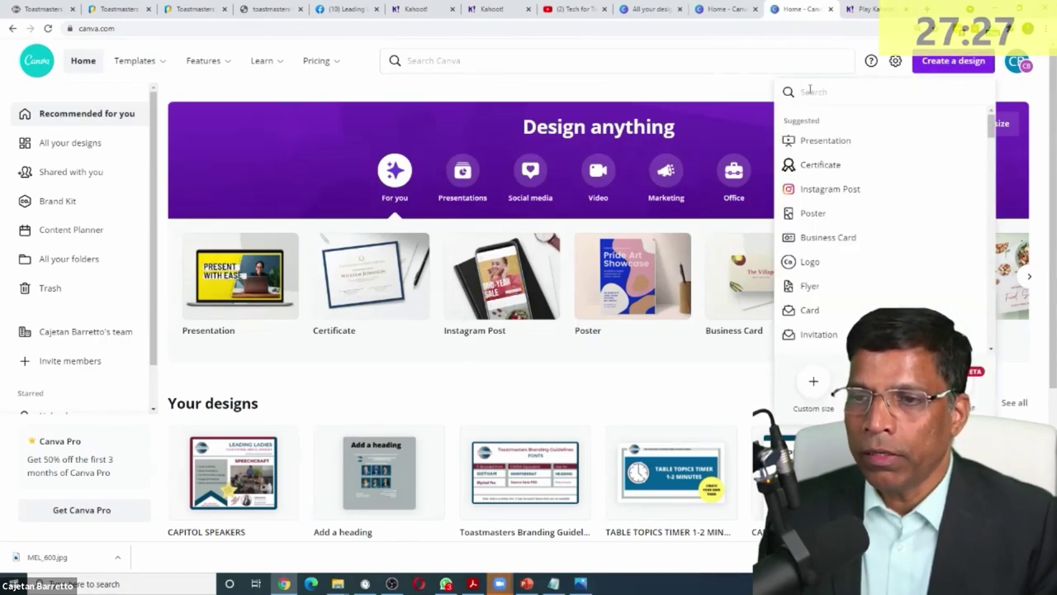
text(ne)
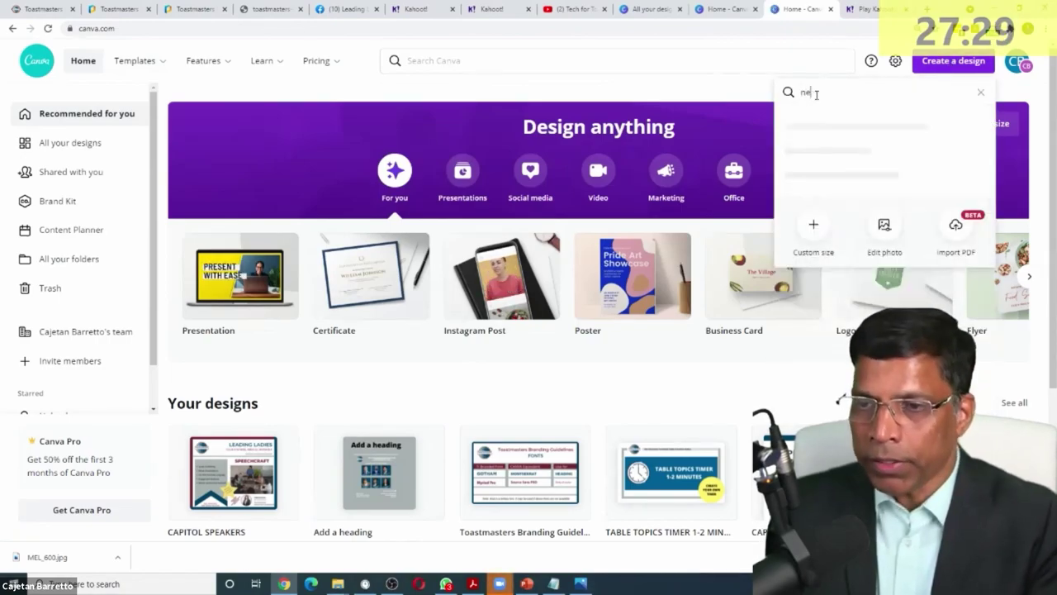
text(wsletter)
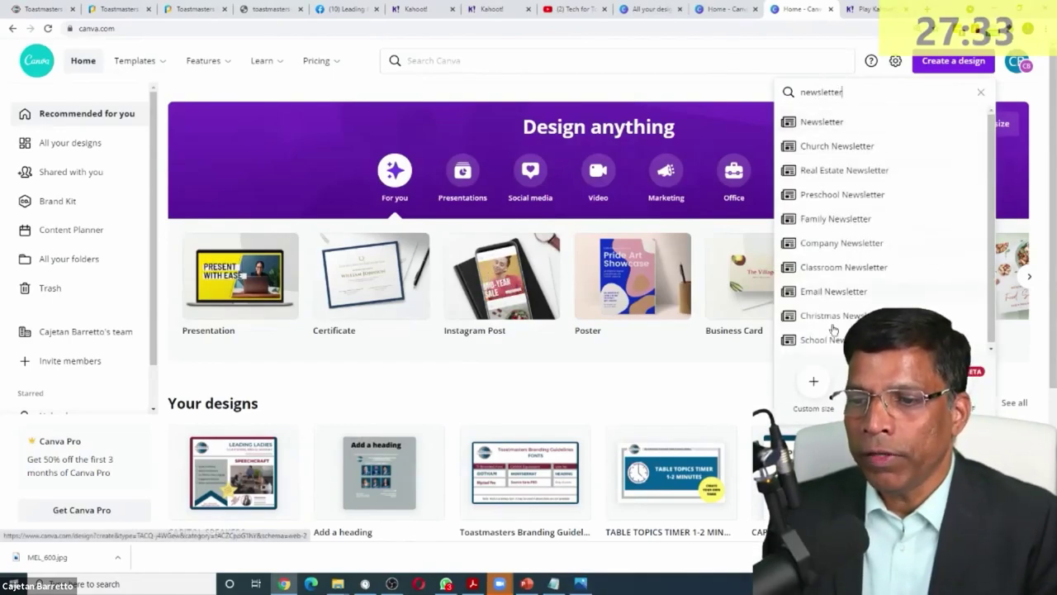
click(818, 126)
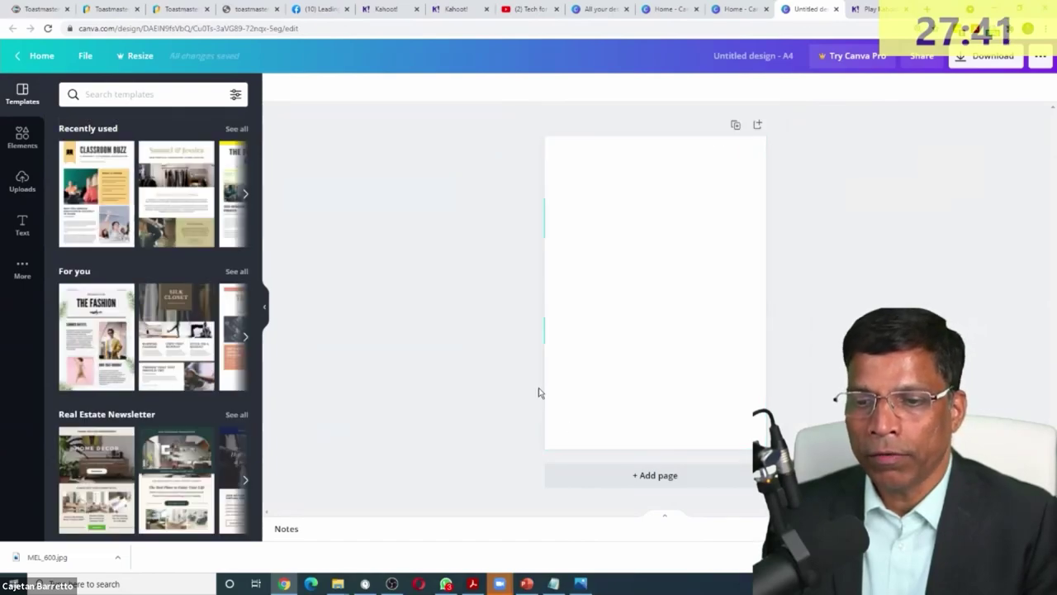
Step: Apply the Simple White Christmas Newsletter's first page, THE FRESHNESS CUP, to the blank page
scroll(128, 241, down, 1)
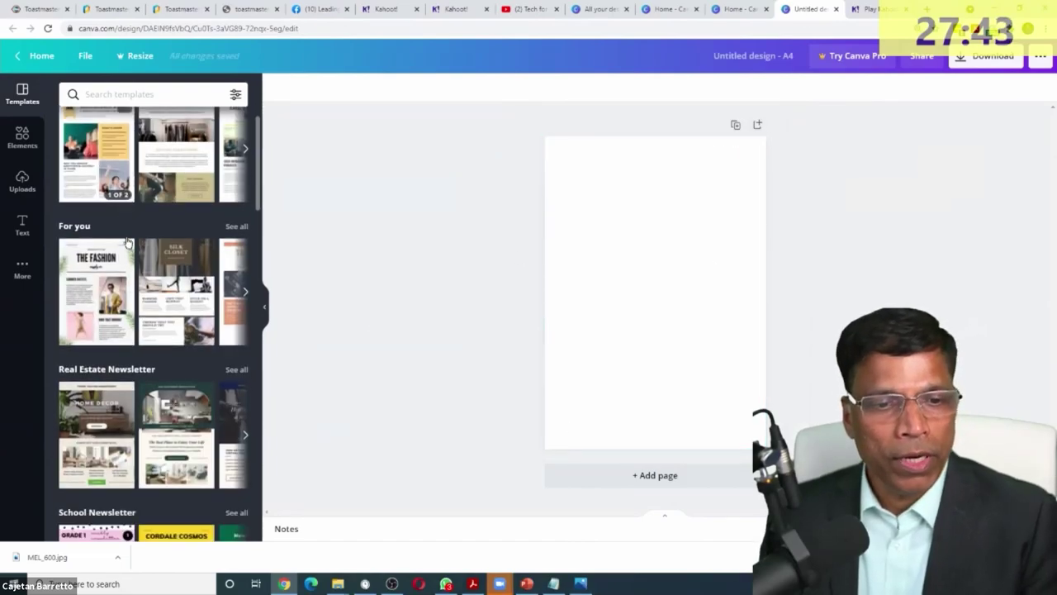
scroll(128, 241, down, 10)
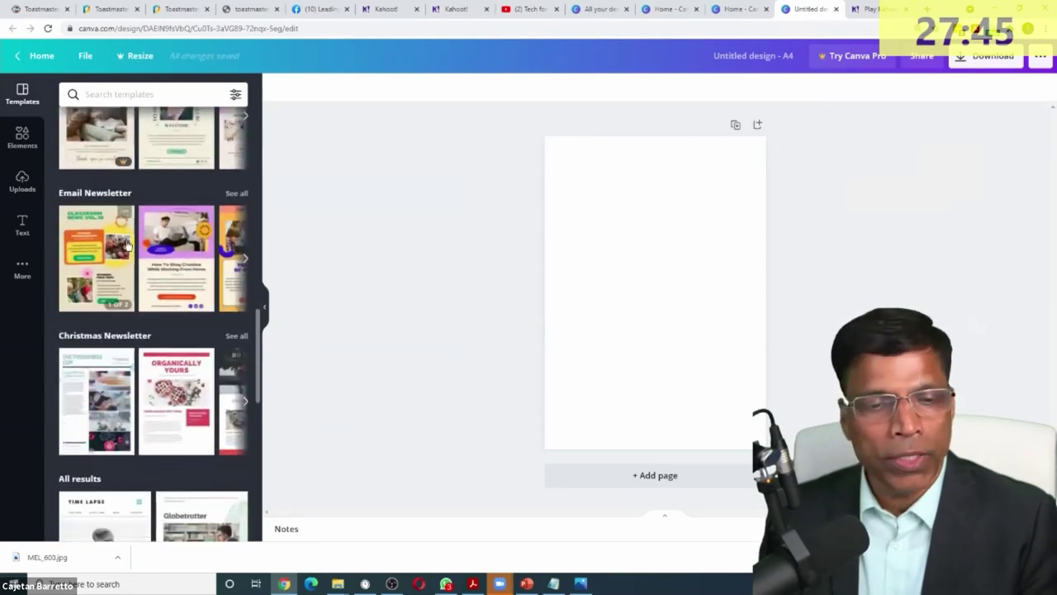
scroll(128, 246, down, 2)
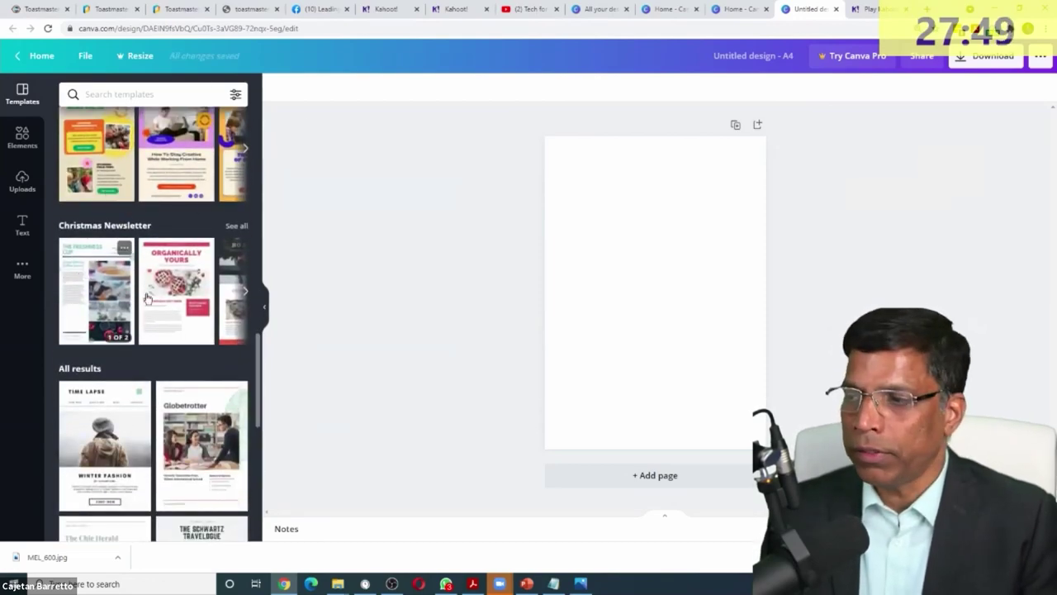
click(73, 274)
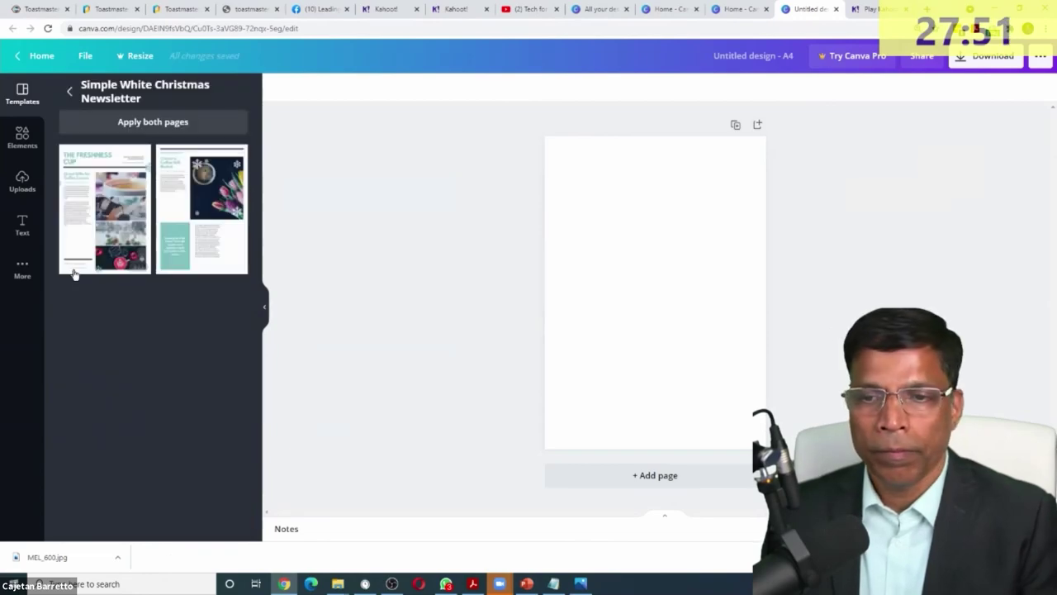
click(95, 176)
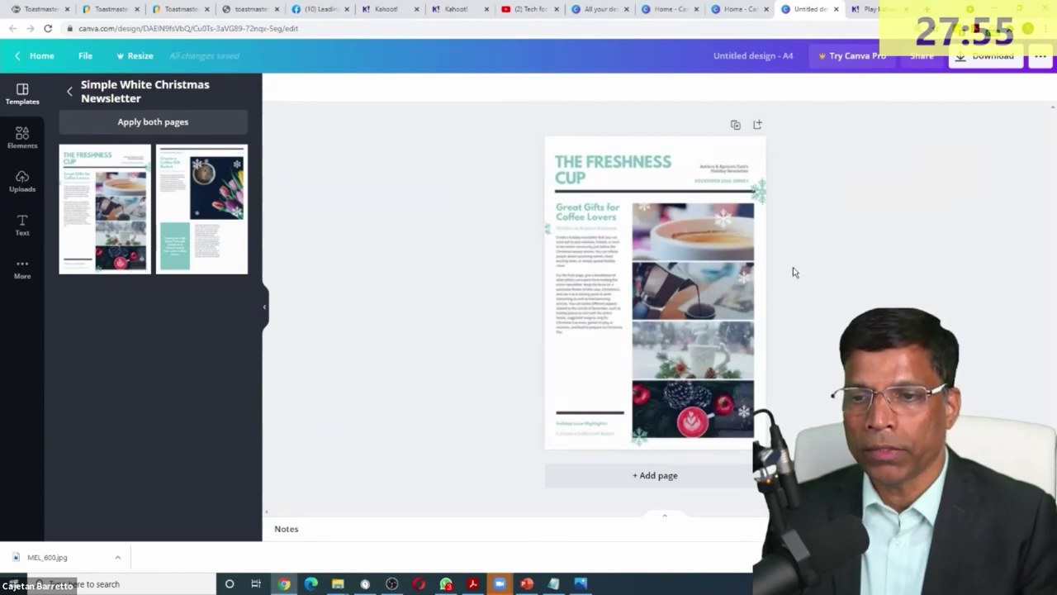
click(670, 197)
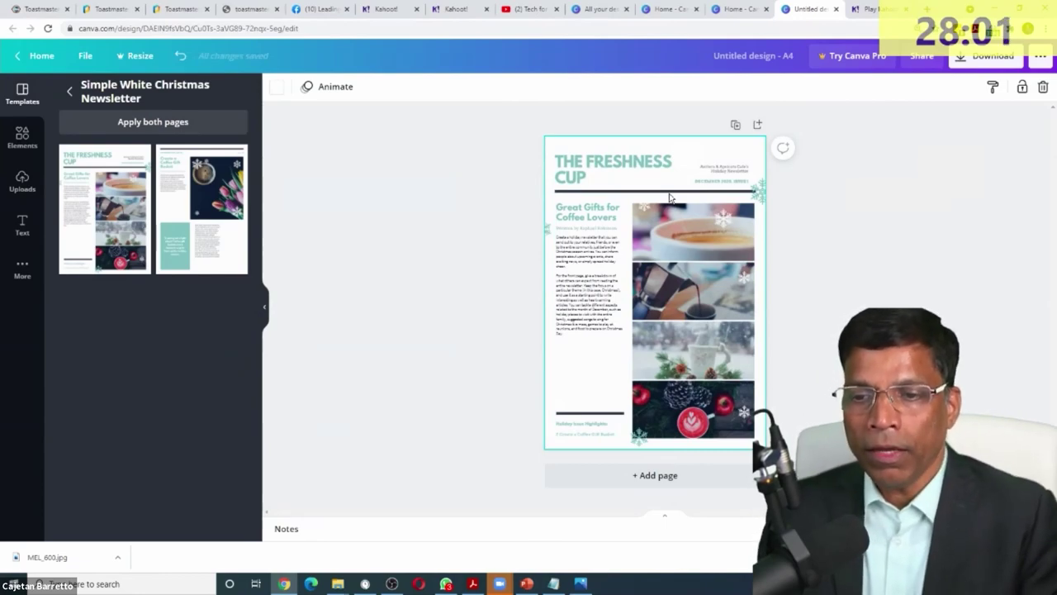
Step: Set THE FRESHNESS CUP heading to Montserrat Classic in the dark teal My Colors swatch
click(633, 162)
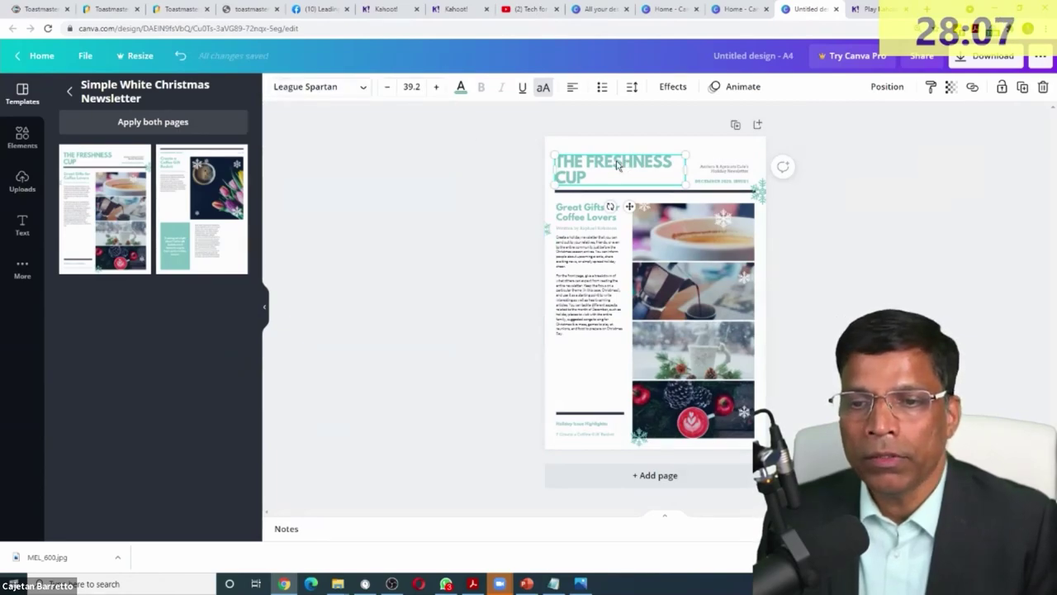
click(338, 86)
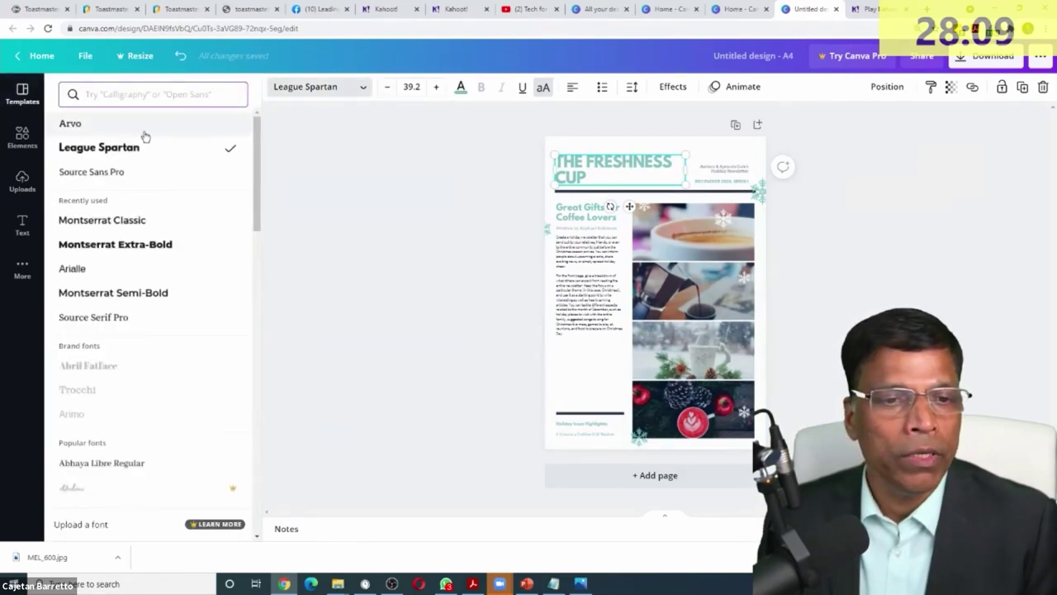
click(116, 222)
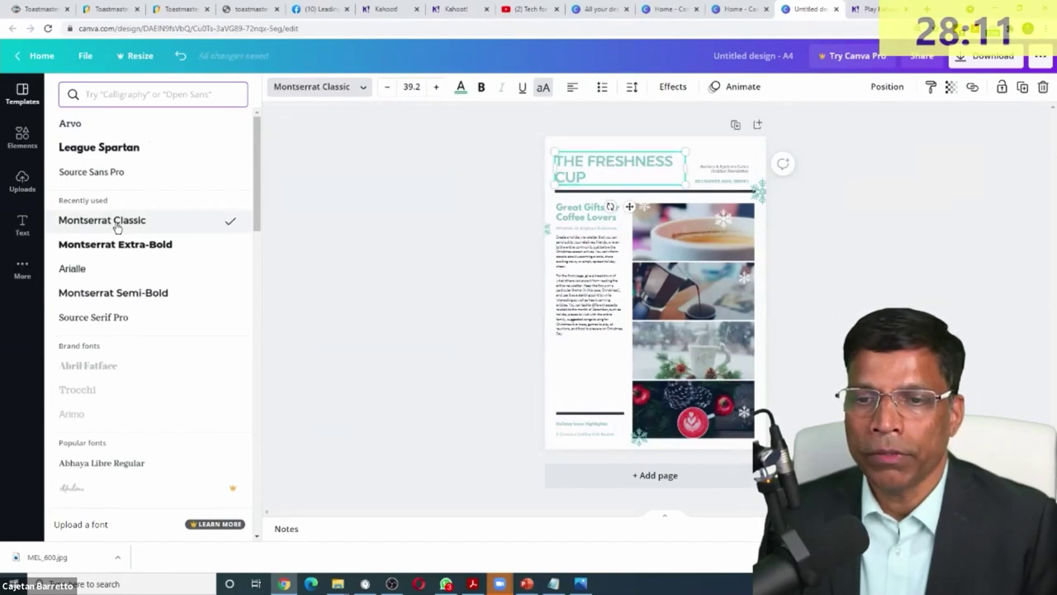
click(460, 93)
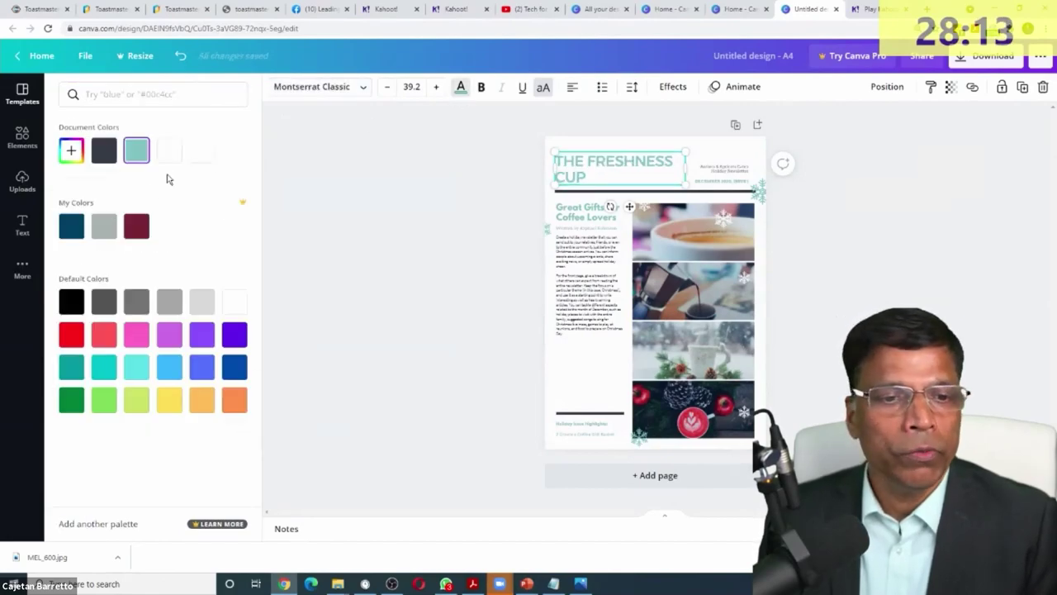
click(70, 229)
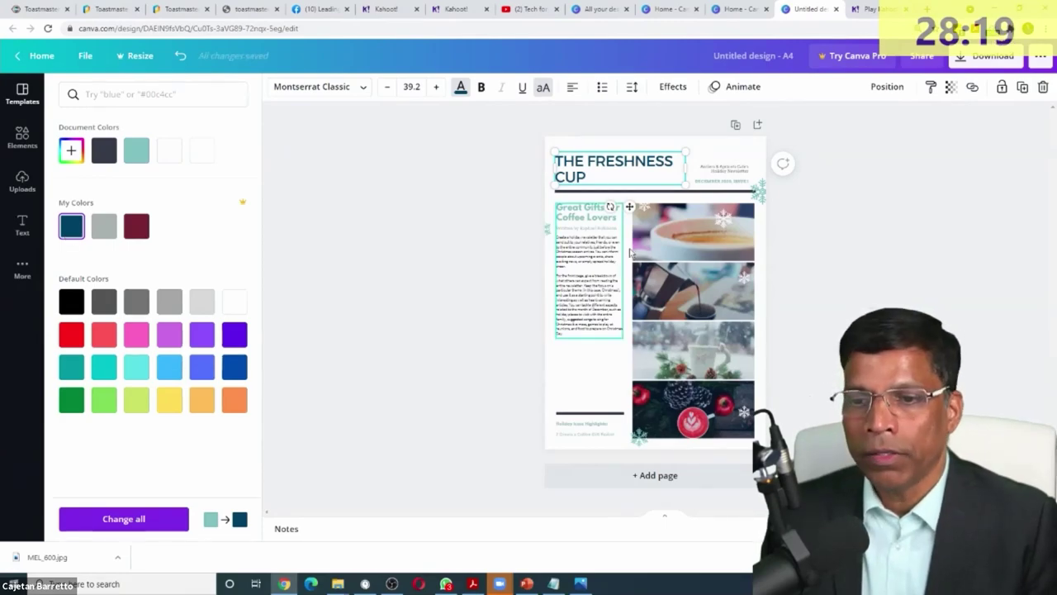
click(677, 241)
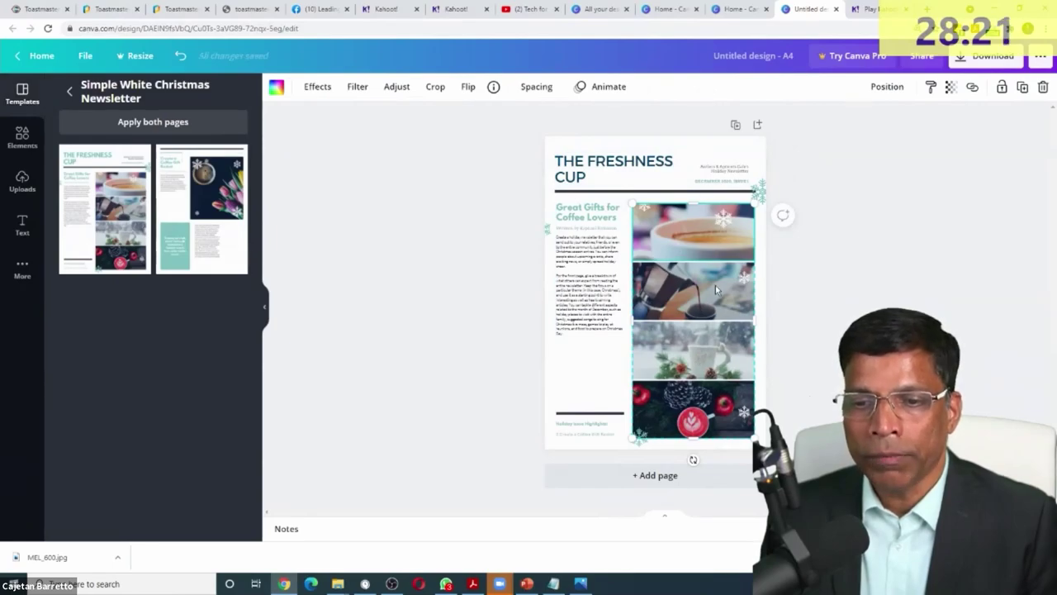
click(581, 232)
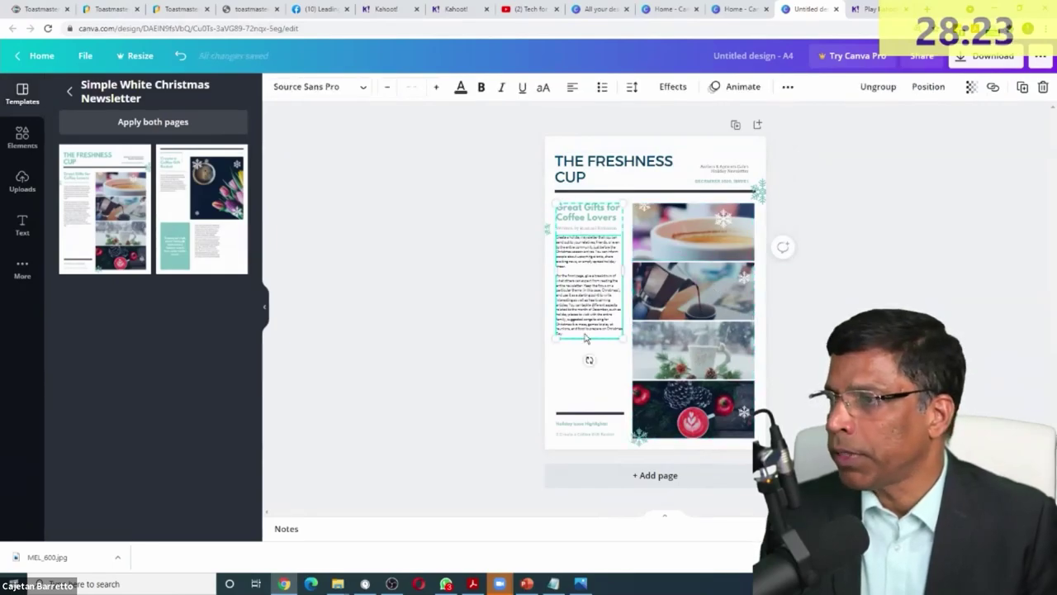
Step: Add page 2 and fill it with the template's Create a Coffee Gift Basket page
click(668, 475)
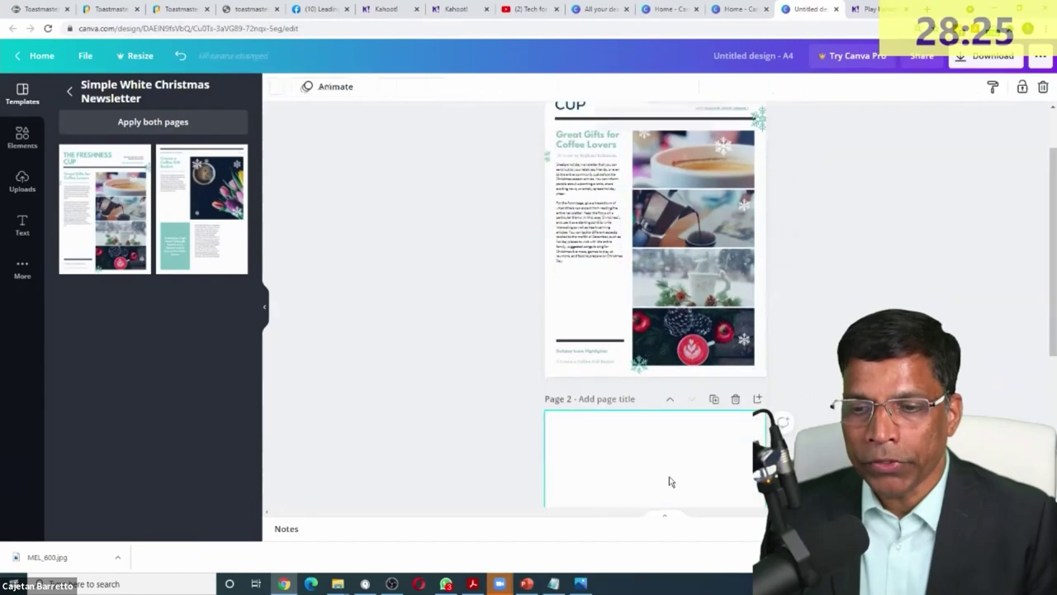
click(71, 95)
scroll(113, 253, down, 10)
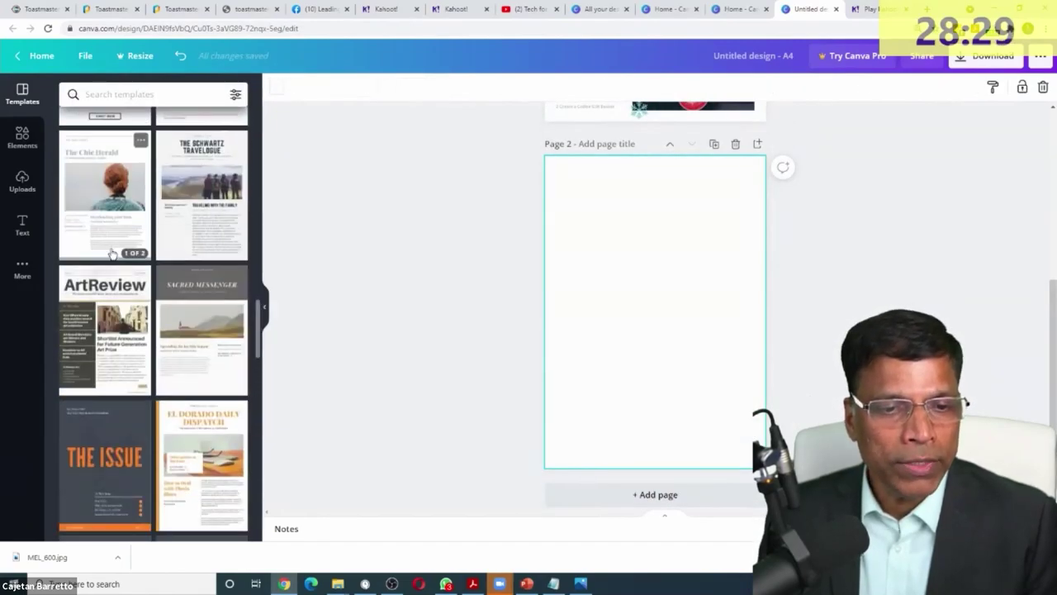
scroll(113, 253, down, 1)
scroll(111, 274, up, 1)
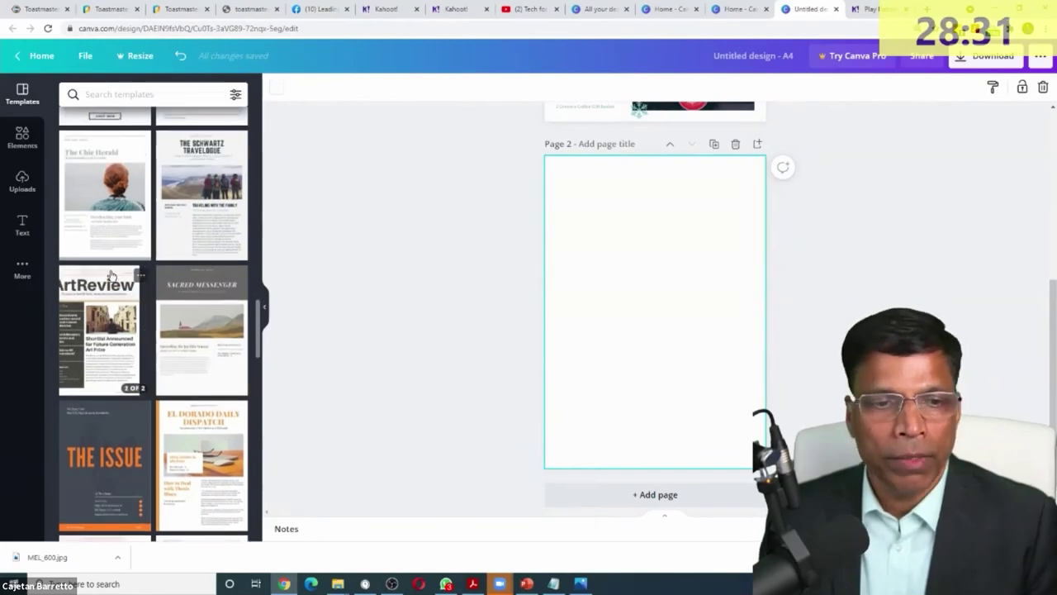
scroll(112, 274, up, 10)
click(116, 248)
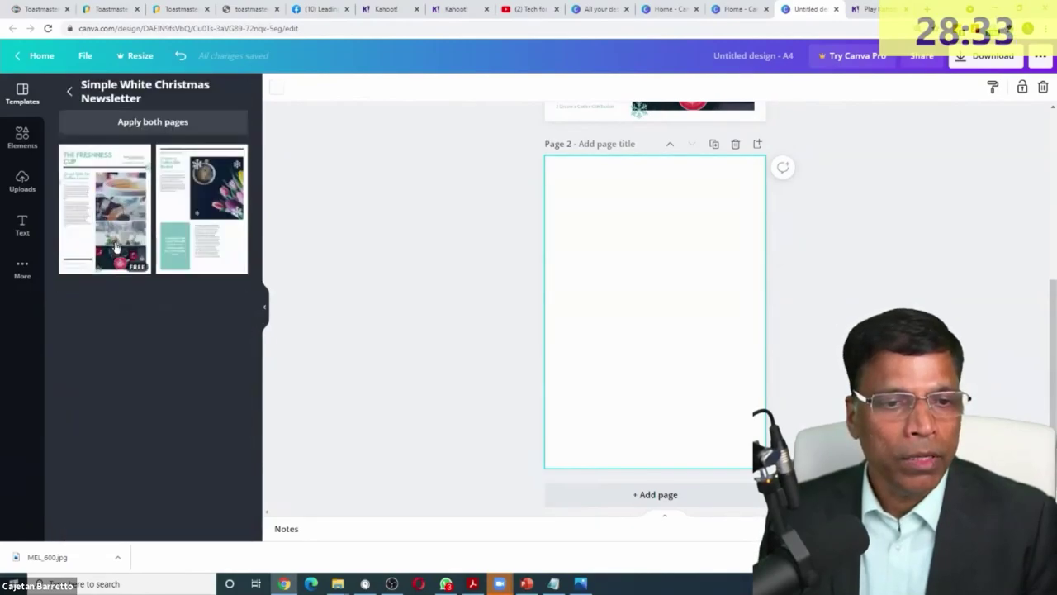
click(197, 193)
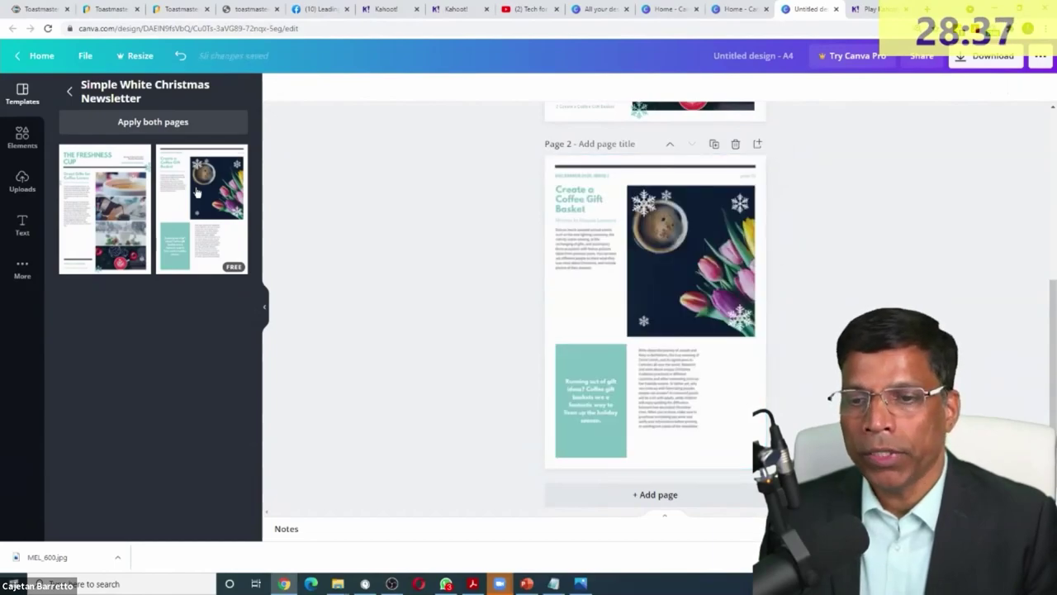
click(569, 208)
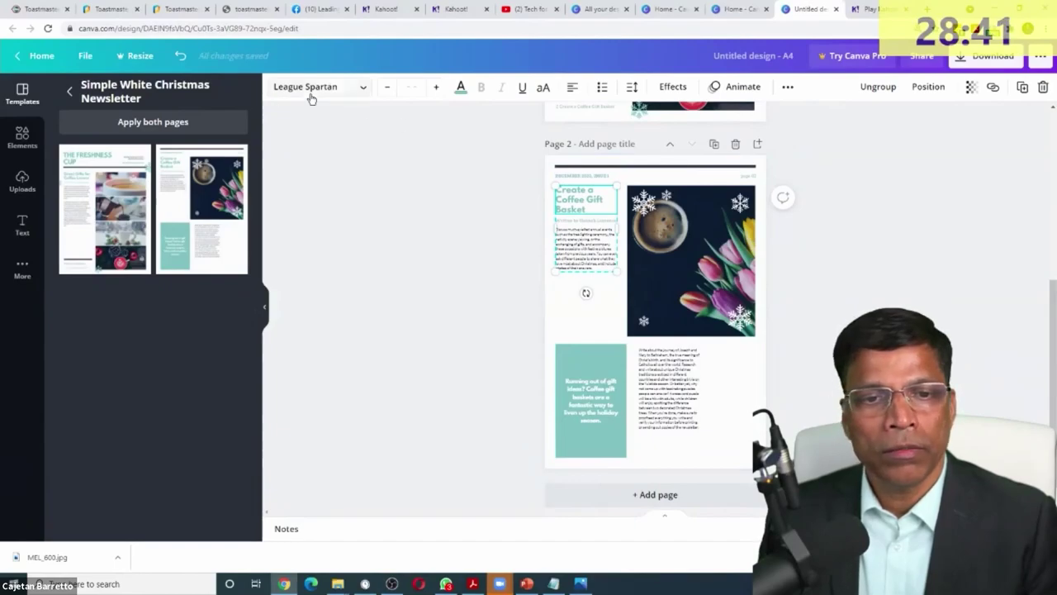
click(710, 229)
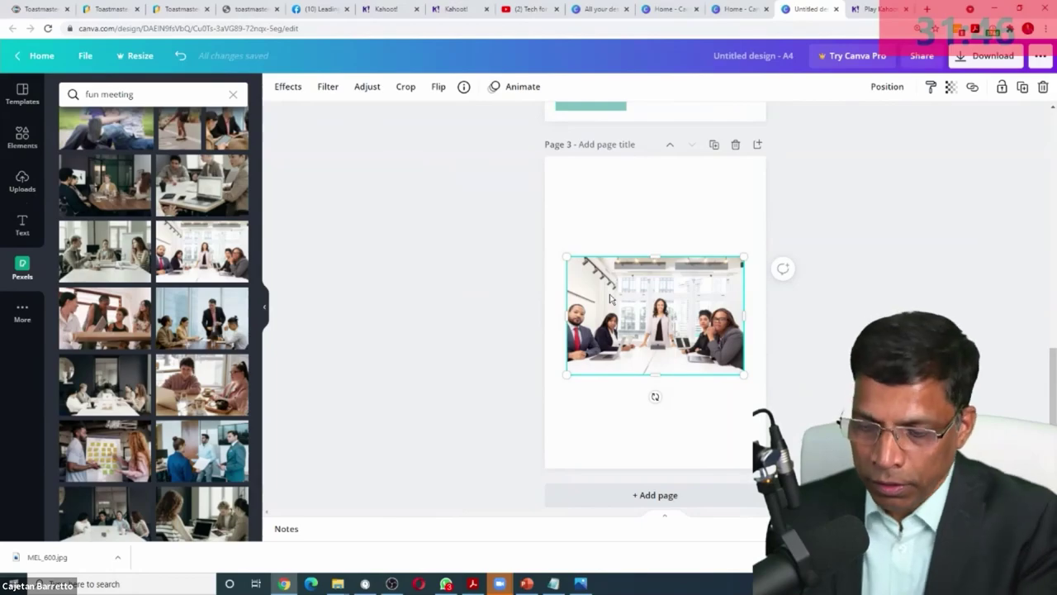
Step: Delete the page 3 meeting photo and search Pexels stock photos for 'leadership'
key(Delete)
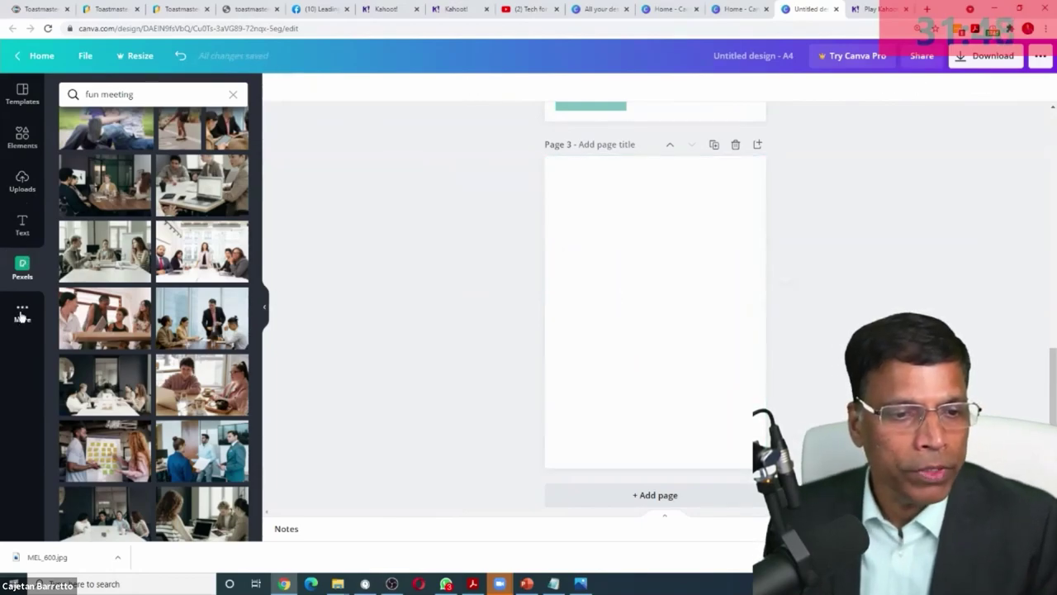
click(23, 315)
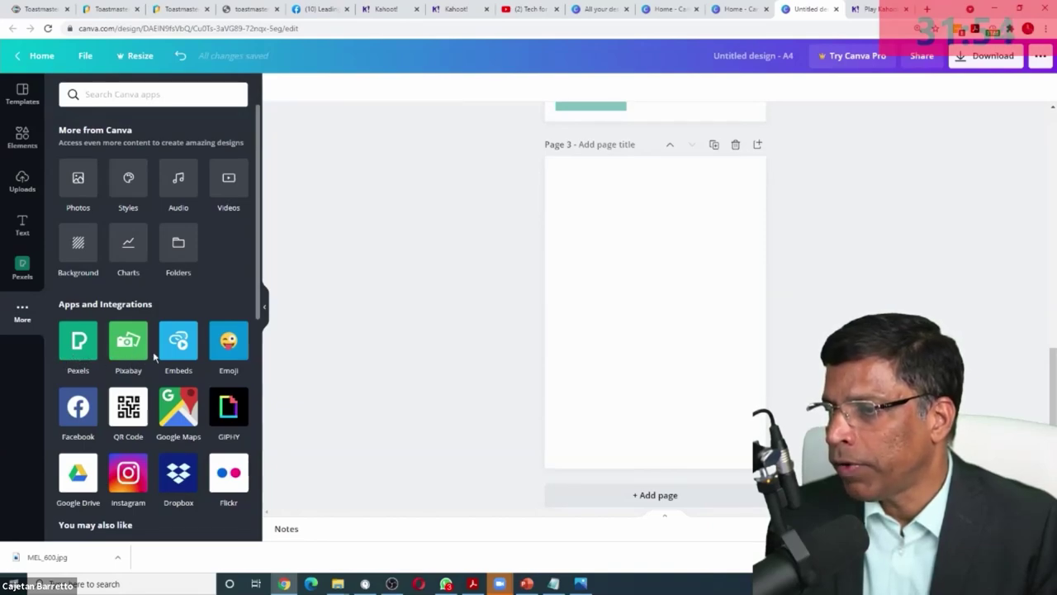
click(80, 360)
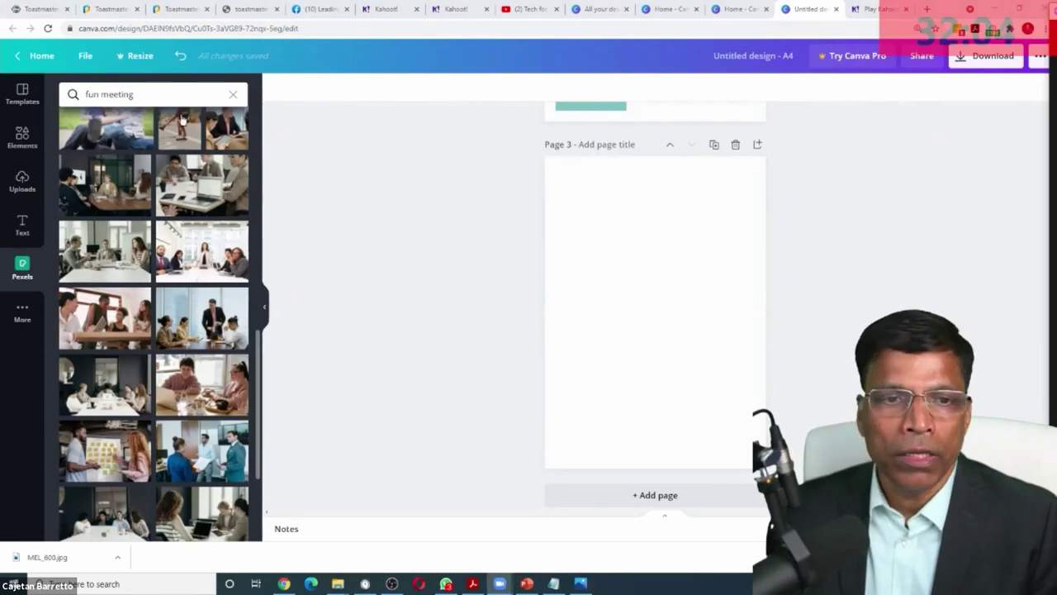
click(133, 94)
text(leadership)
key(Return)
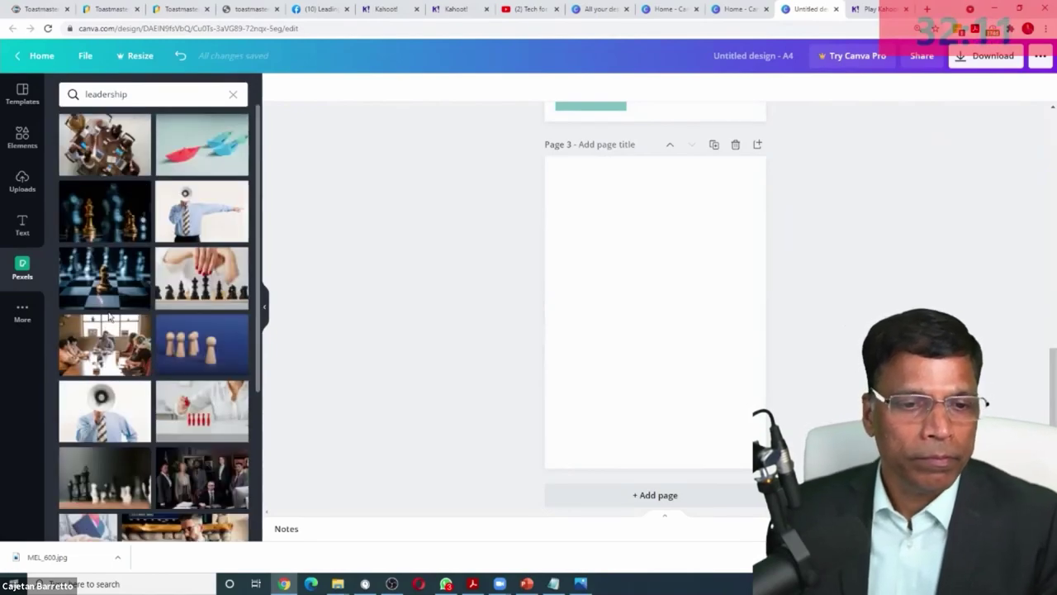
Step: Try leadership photos on page 3, keeping the three businessmen in an office
drag(110, 316, 602, 314)
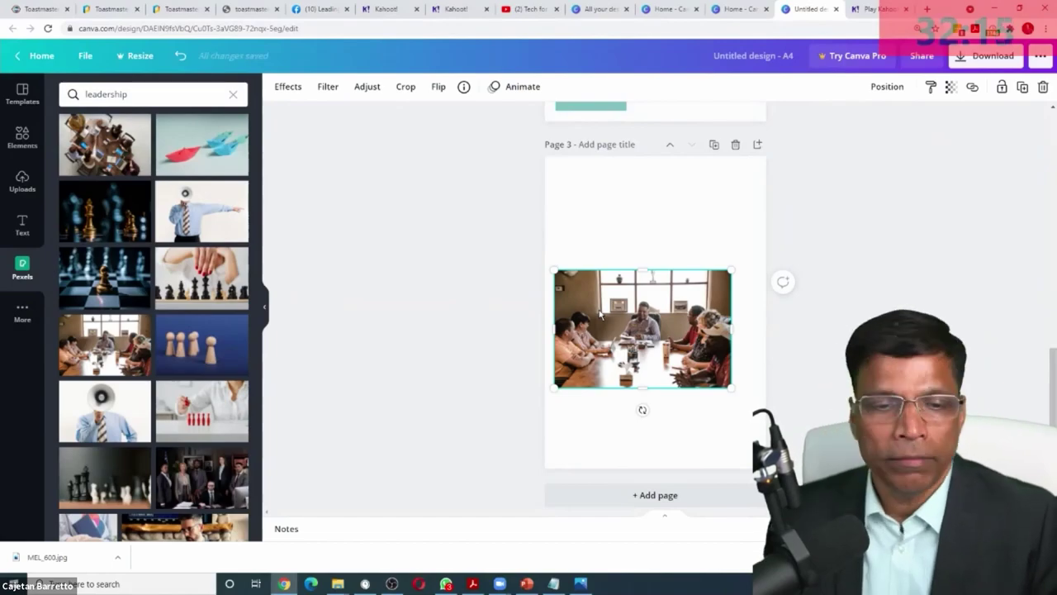
drag(238, 324, 606, 210)
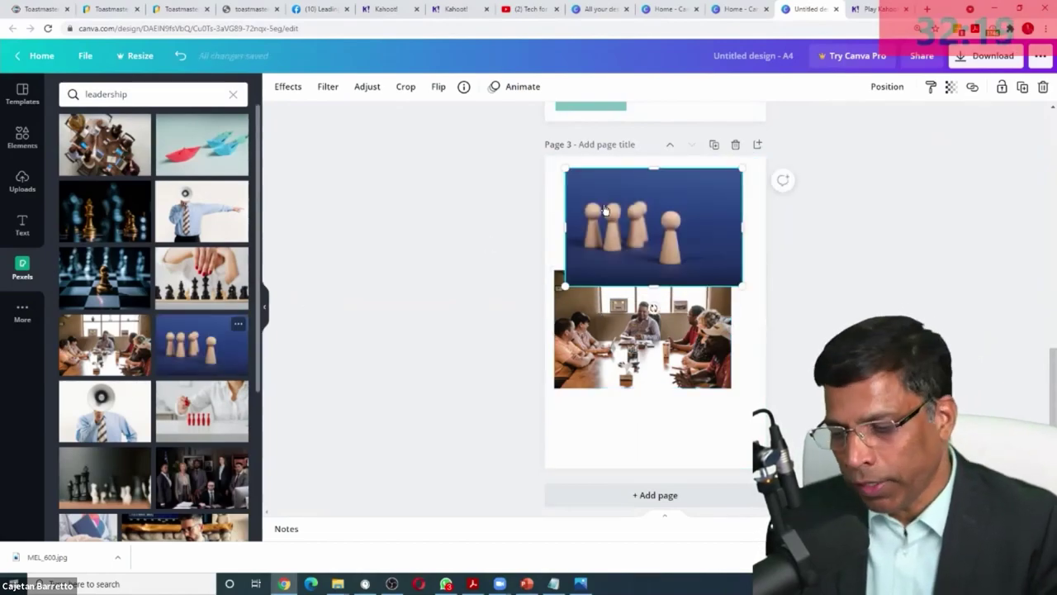
key(Delete)
scroll(198, 380, down, 2)
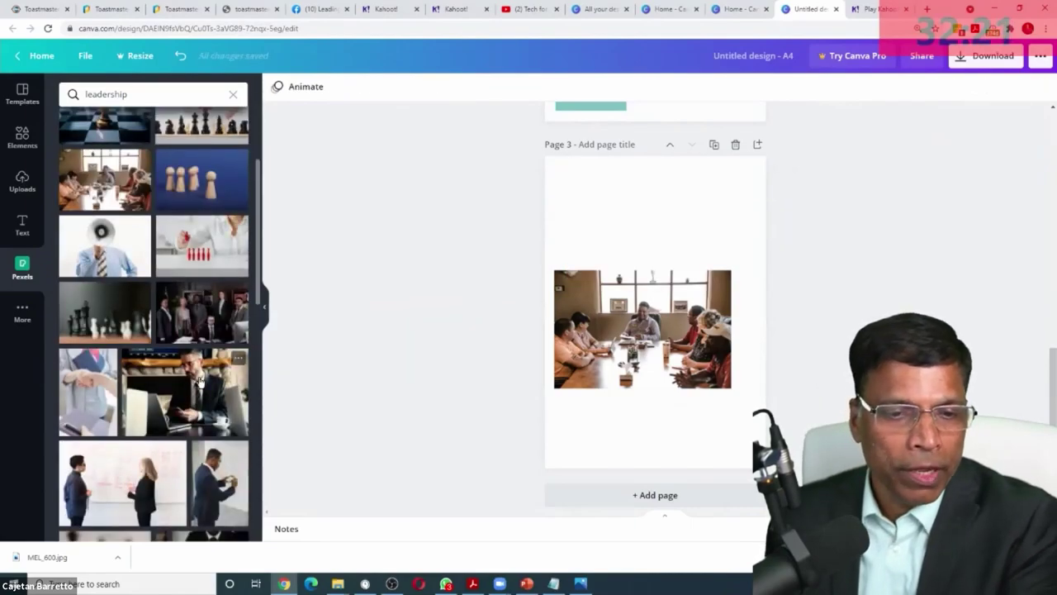
click(642, 328)
key(Delete)
scroll(150, 395, down, 2)
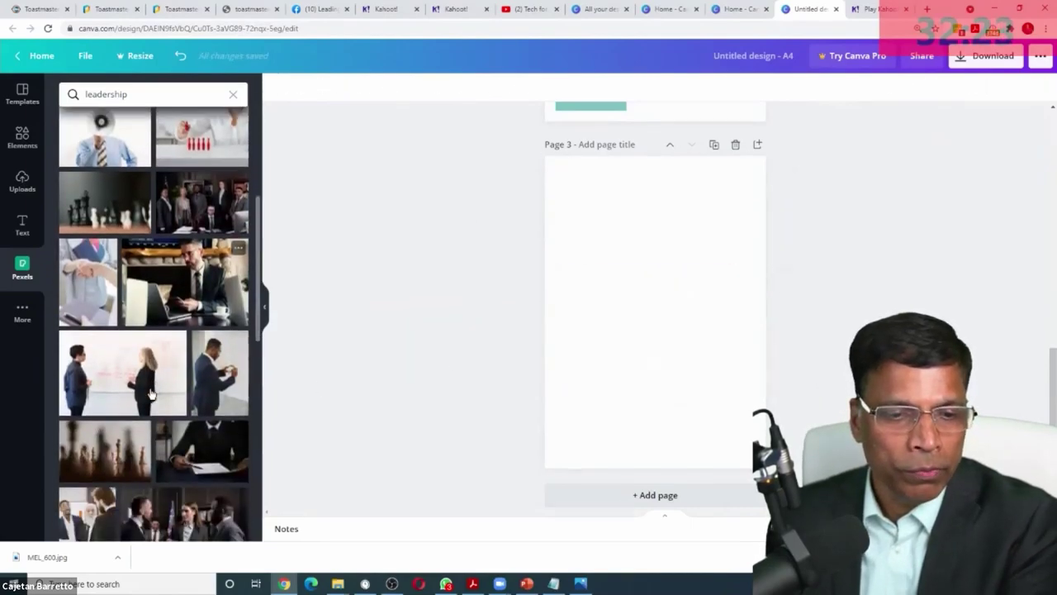
scroll(150, 394, down, 4)
click(132, 371)
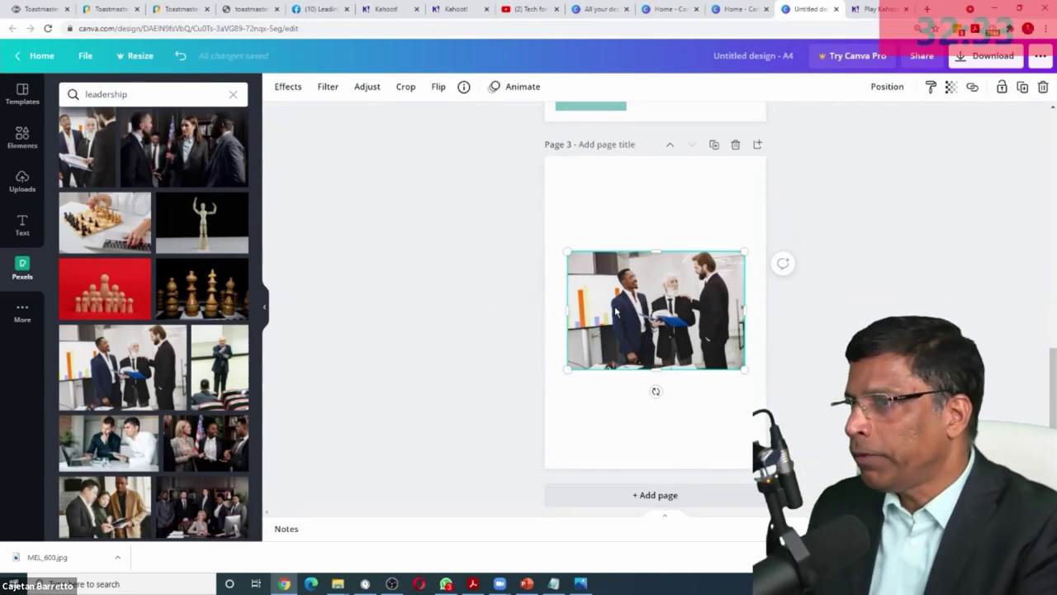